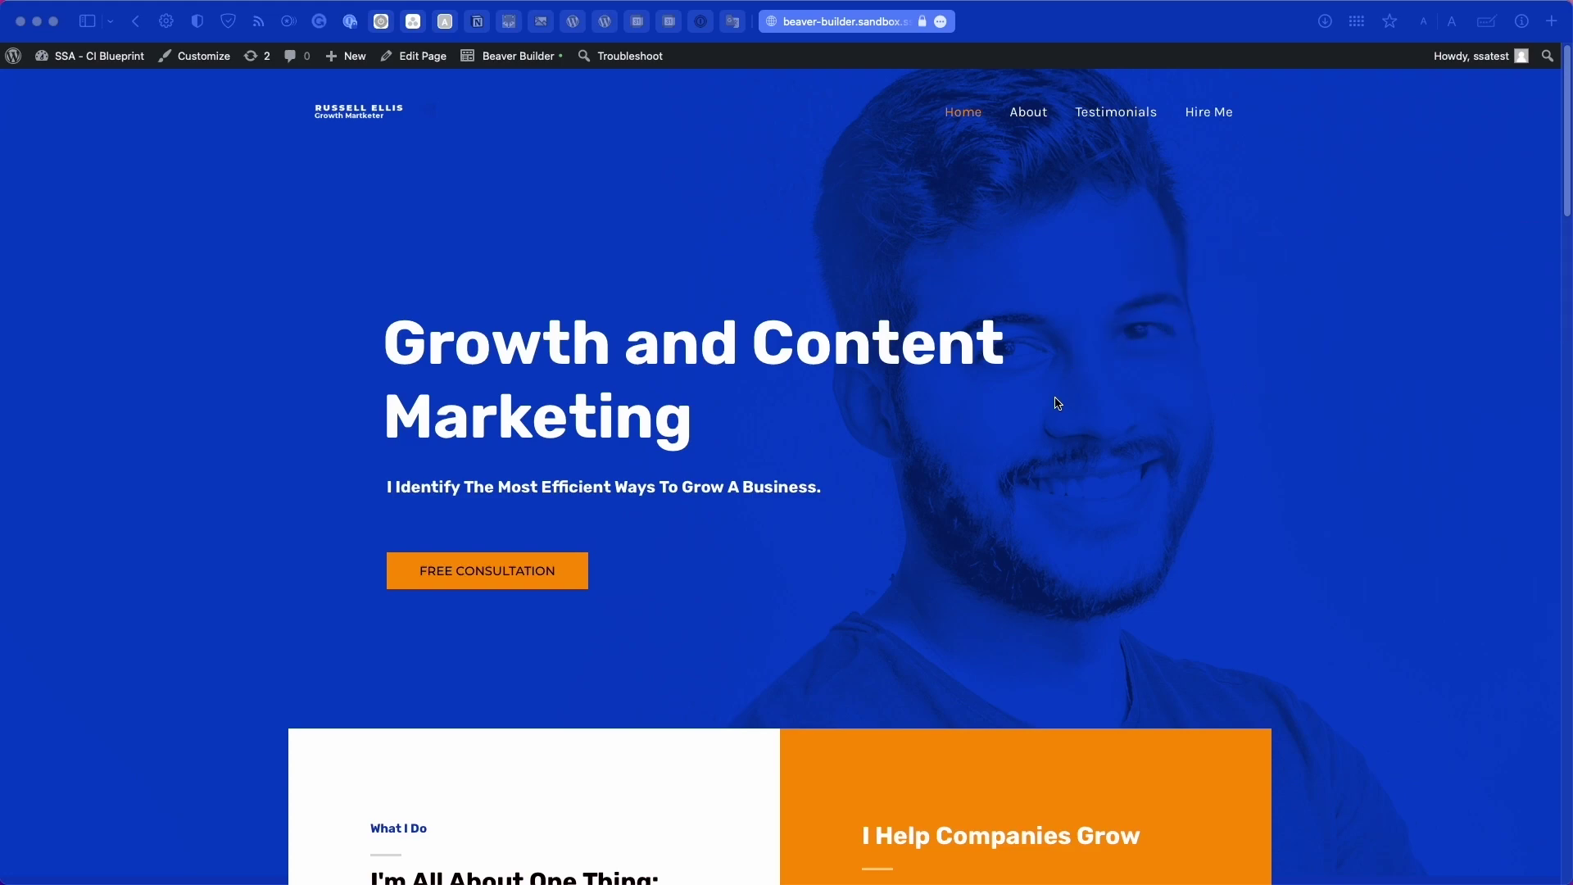
Step: Follow the homepage's Free Consultation link and examine the Hire Me page's layout down to the footer
scroll(1057, 402, "down", 1)
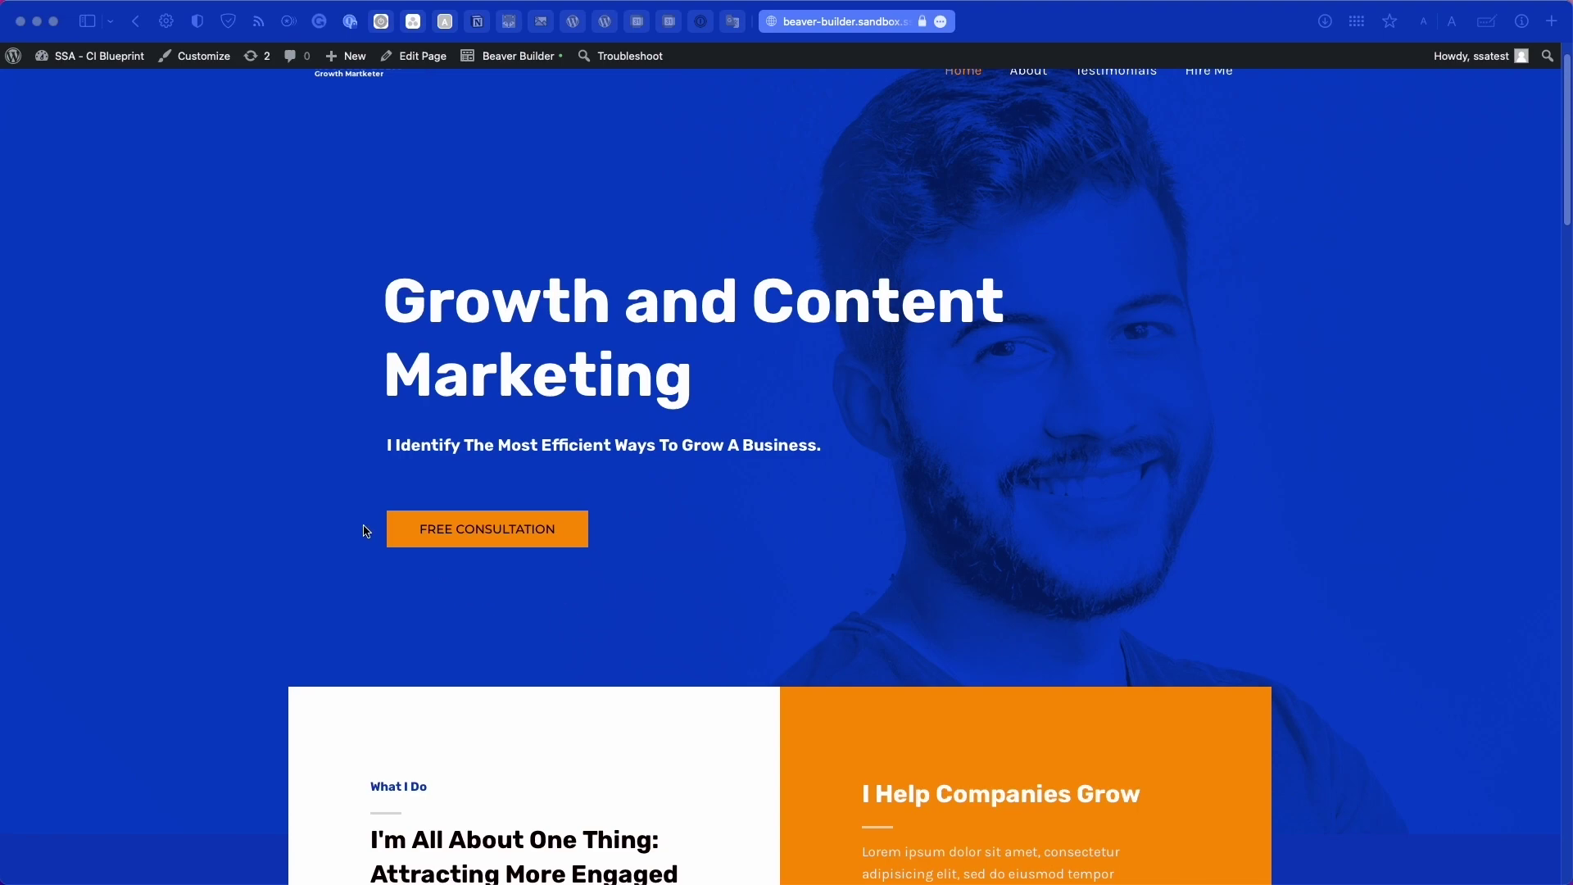
left_click(499, 568)
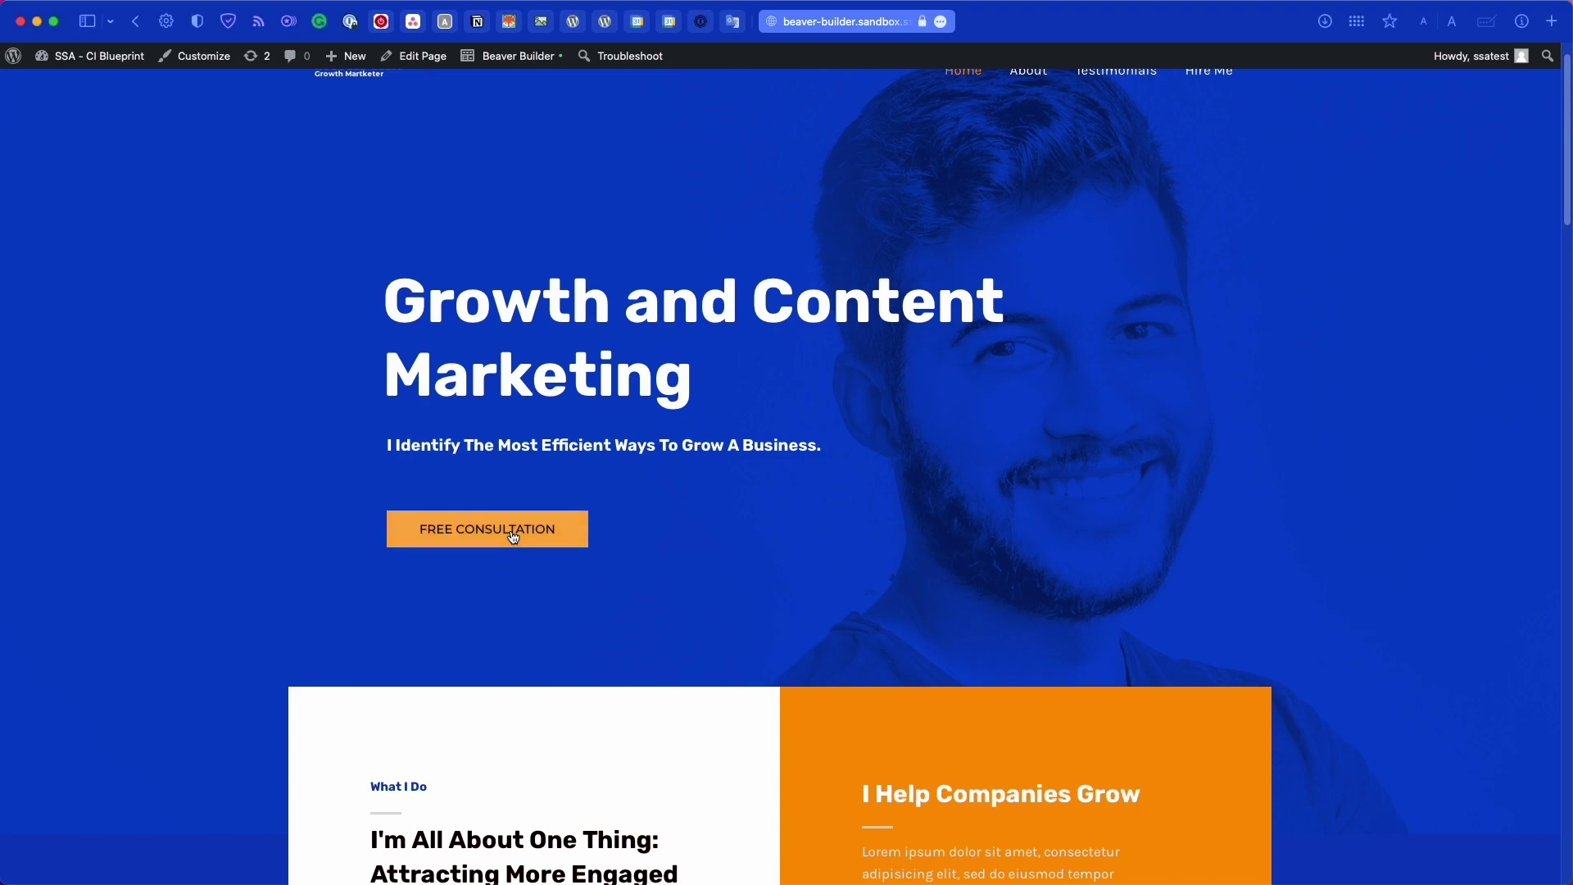
left_click(514, 537)
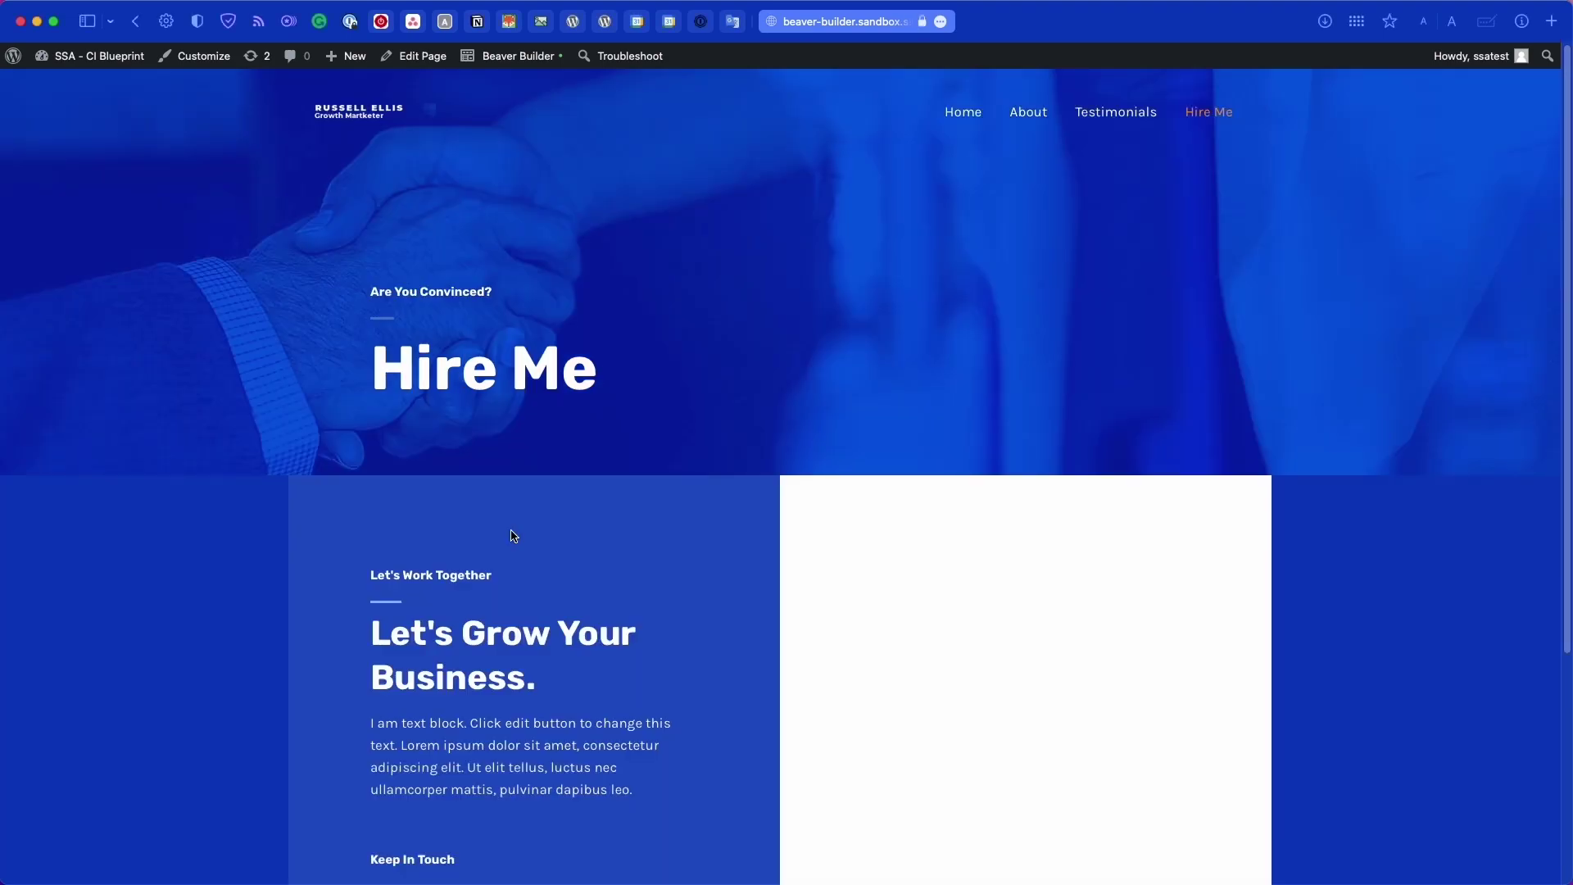
scroll(513, 536, "down", 2)
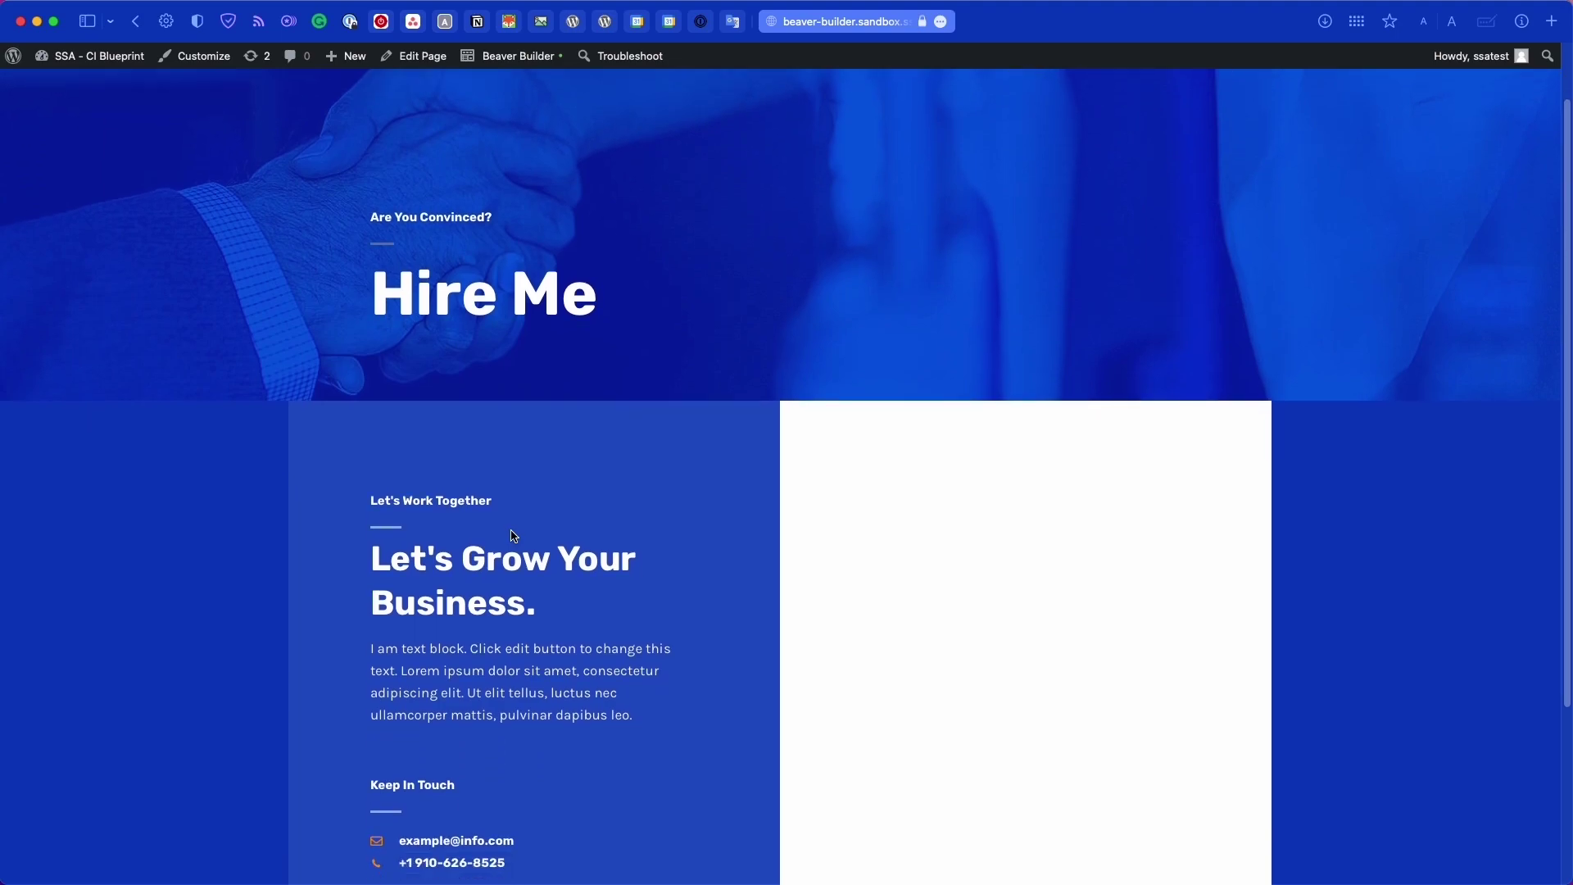
scroll(514, 537, "down", 5)
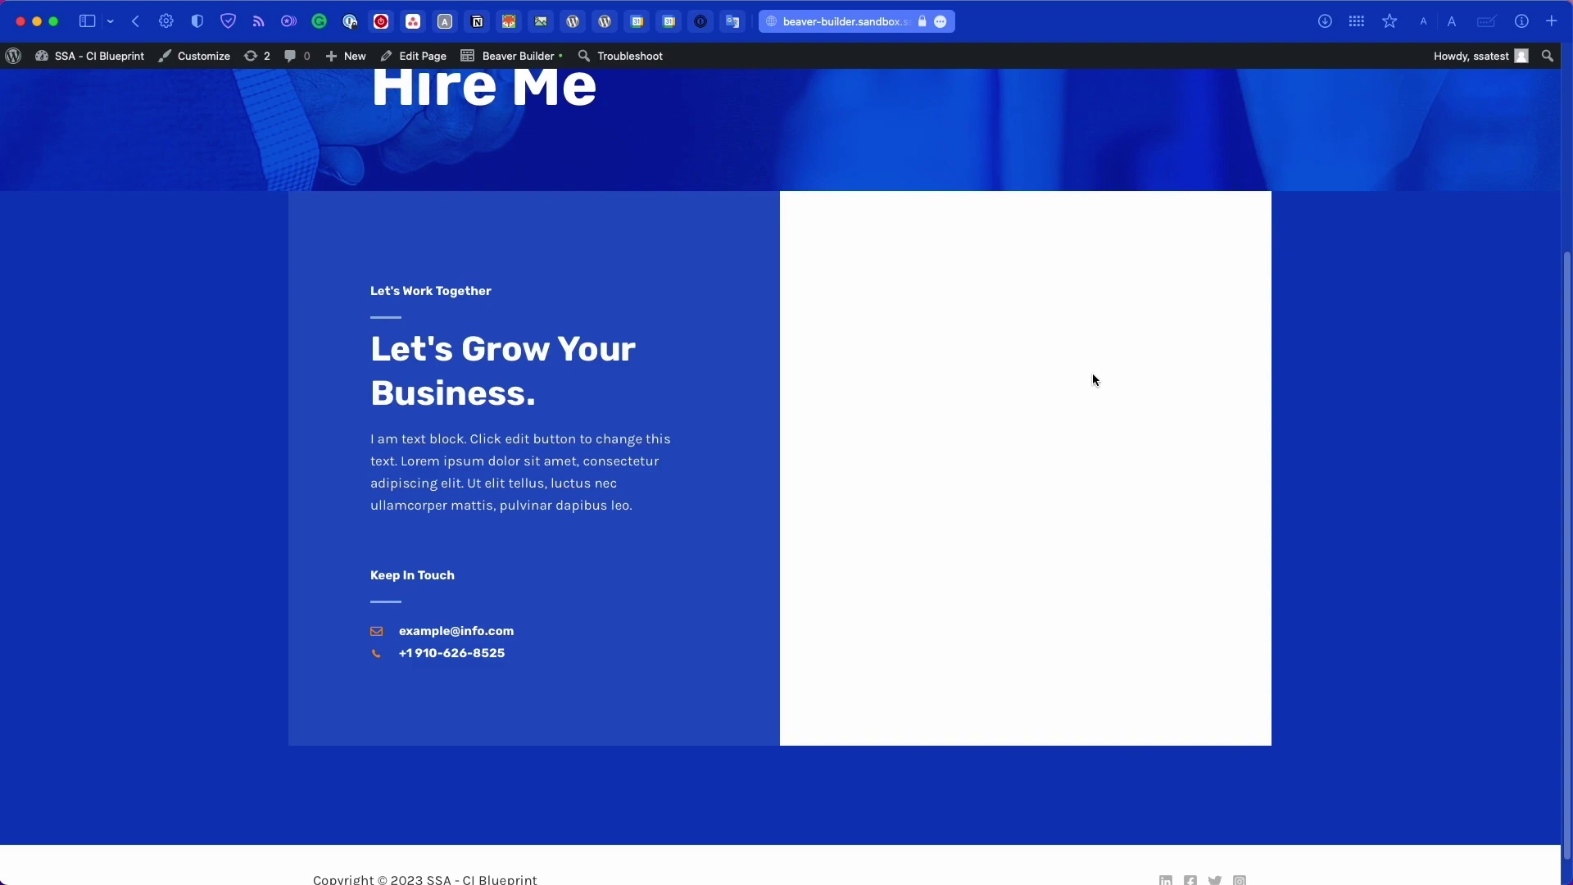
scroll(1093, 378, "down", 1)
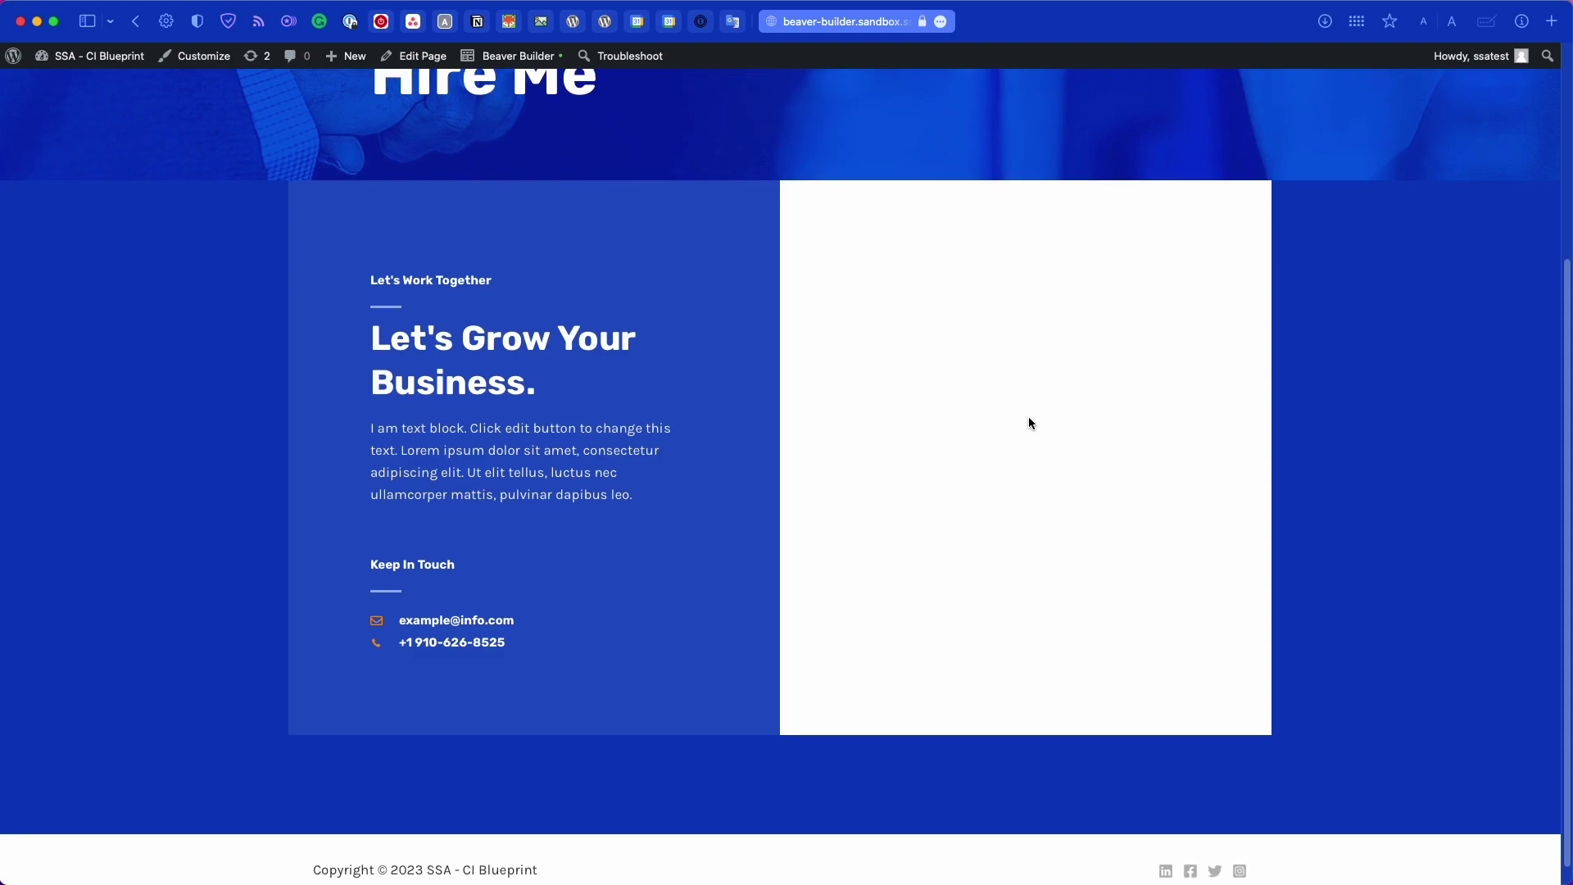
Step: Go to the WordPress dashboard's Add Plugins page and search the plugin directory for "simply"
left_click(92, 65)
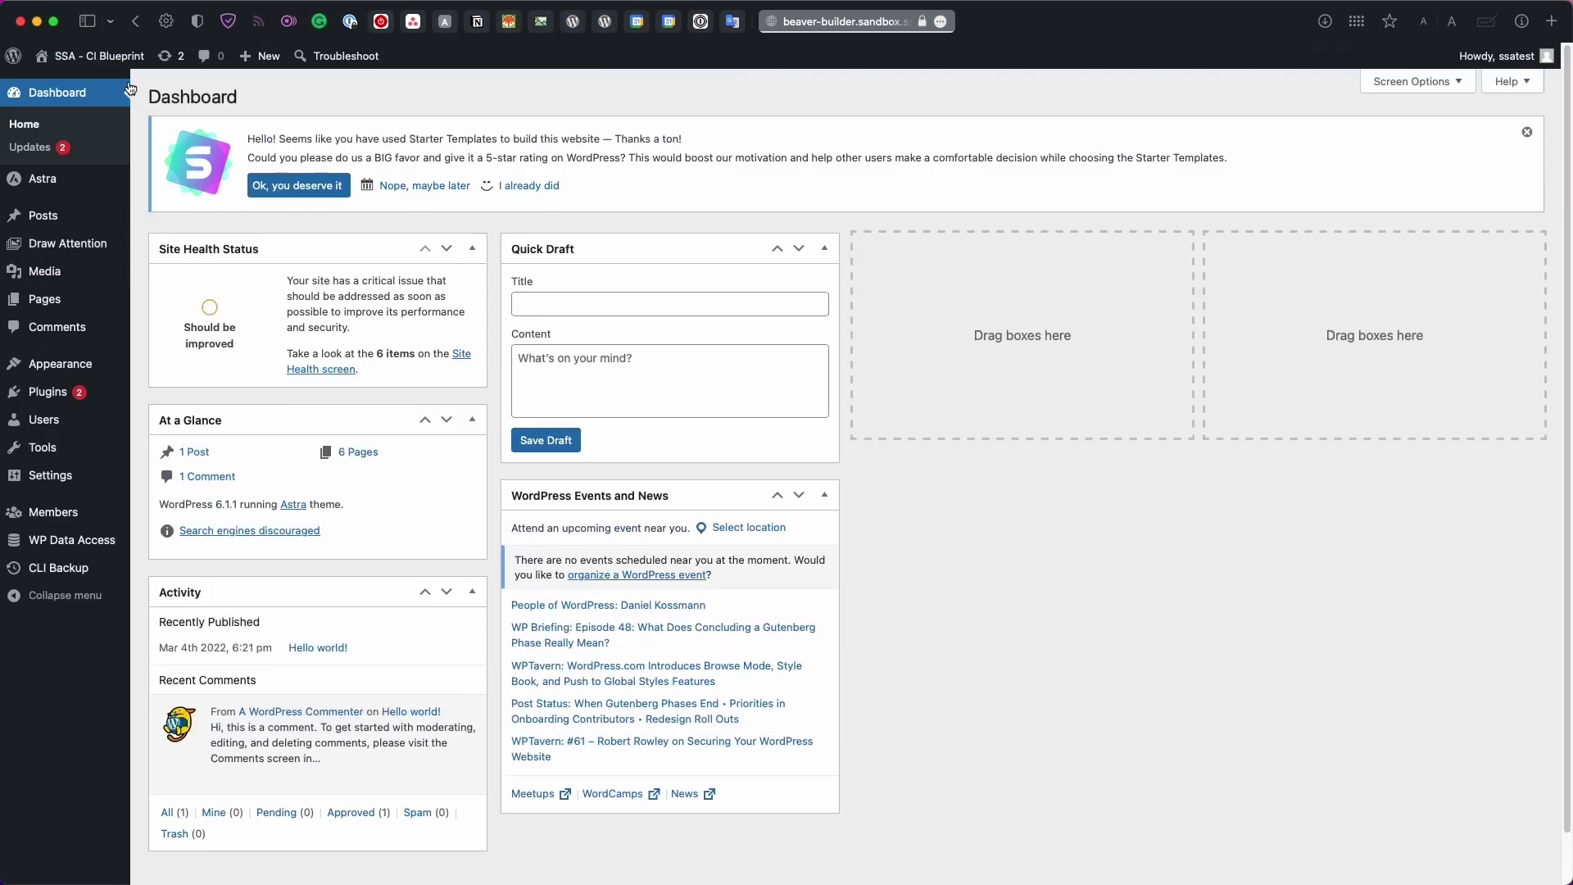
left_click(37, 399)
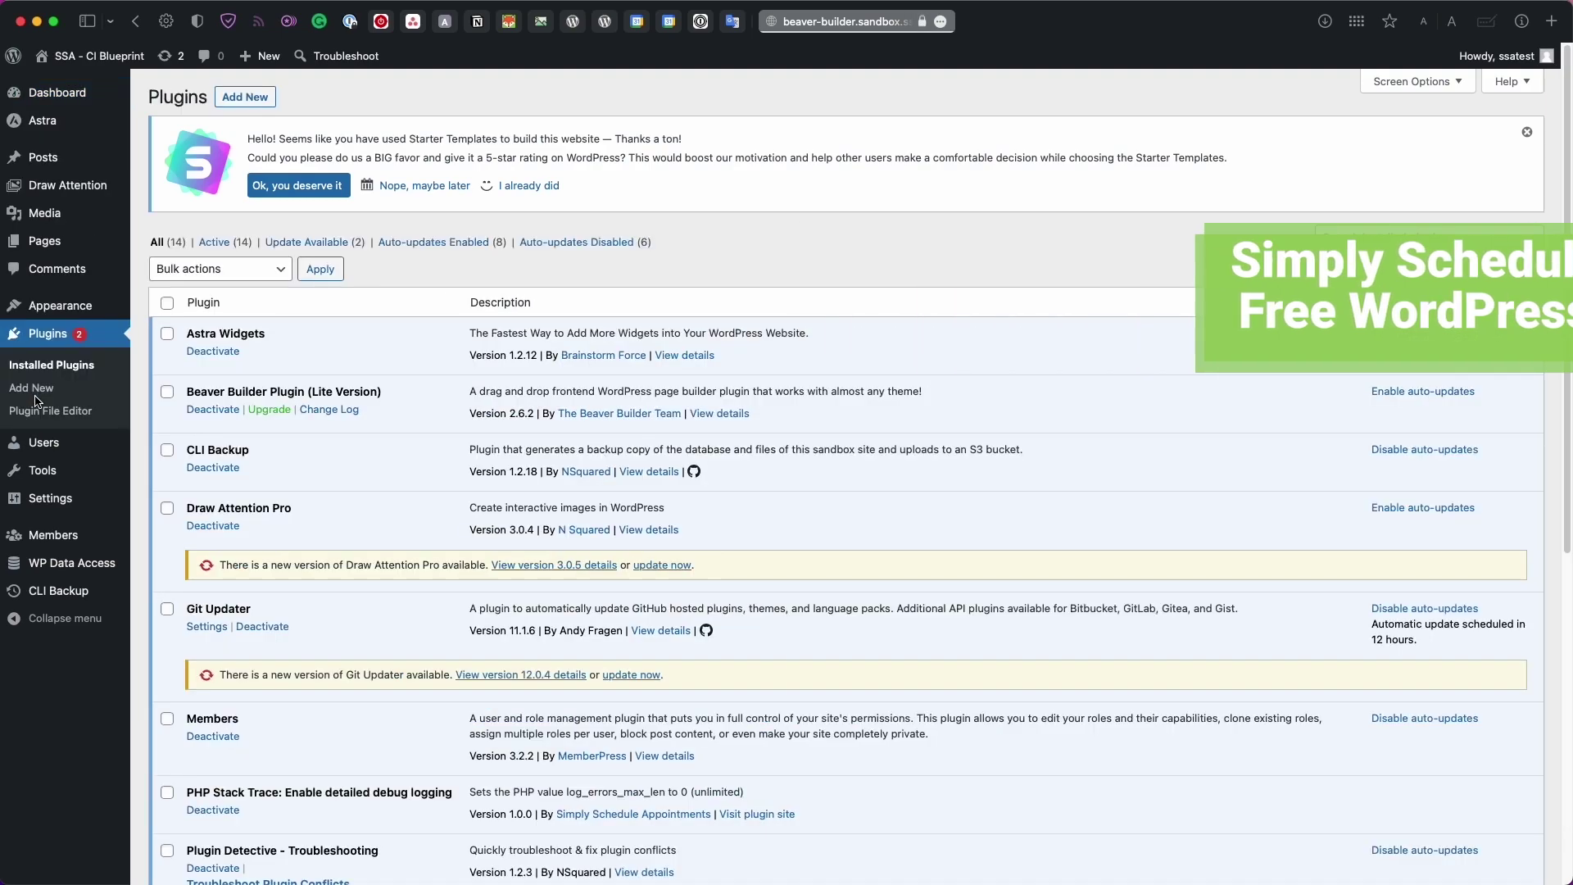
left_click(253, 101)
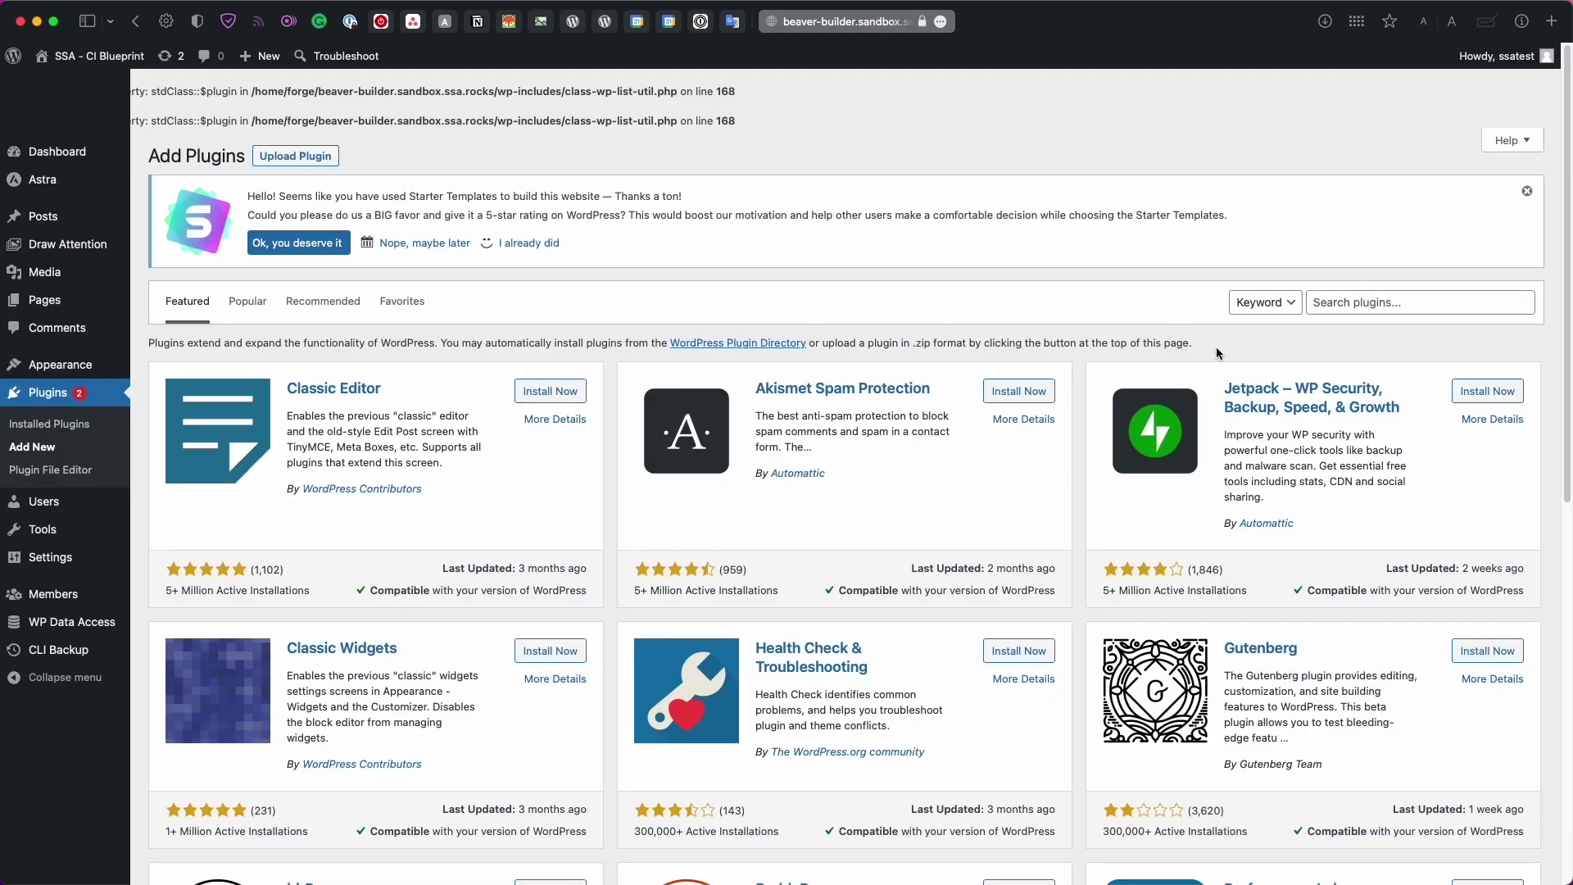
left_click(1344, 305)
type("simply")
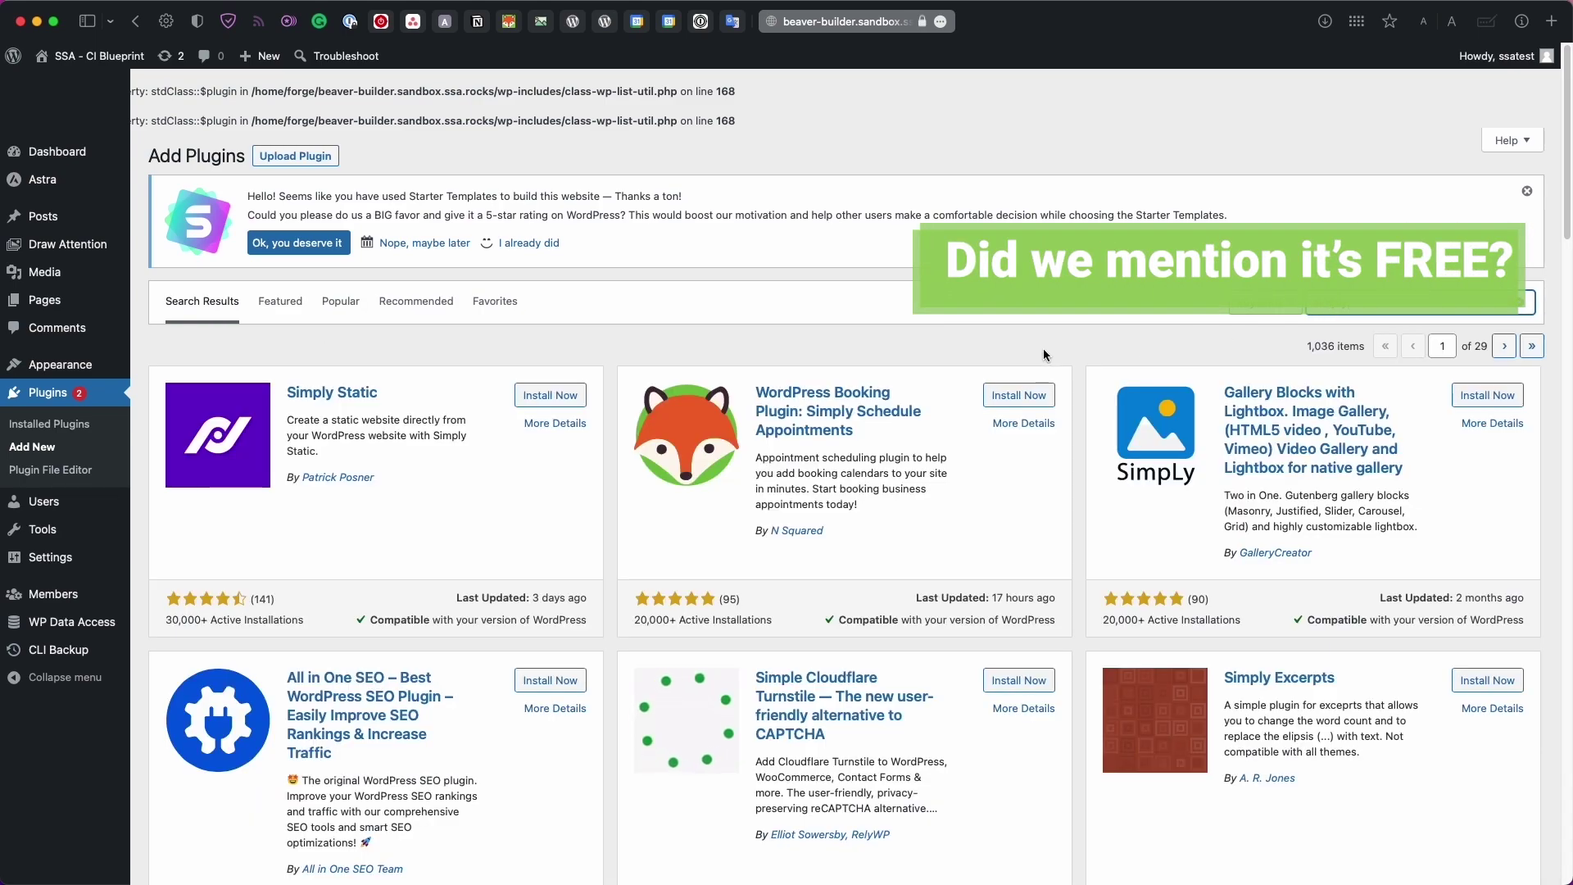
Step: Install and activate the Simply Schedule Appointments plugin, and check its entry among the installed plugins
left_click(1014, 395)
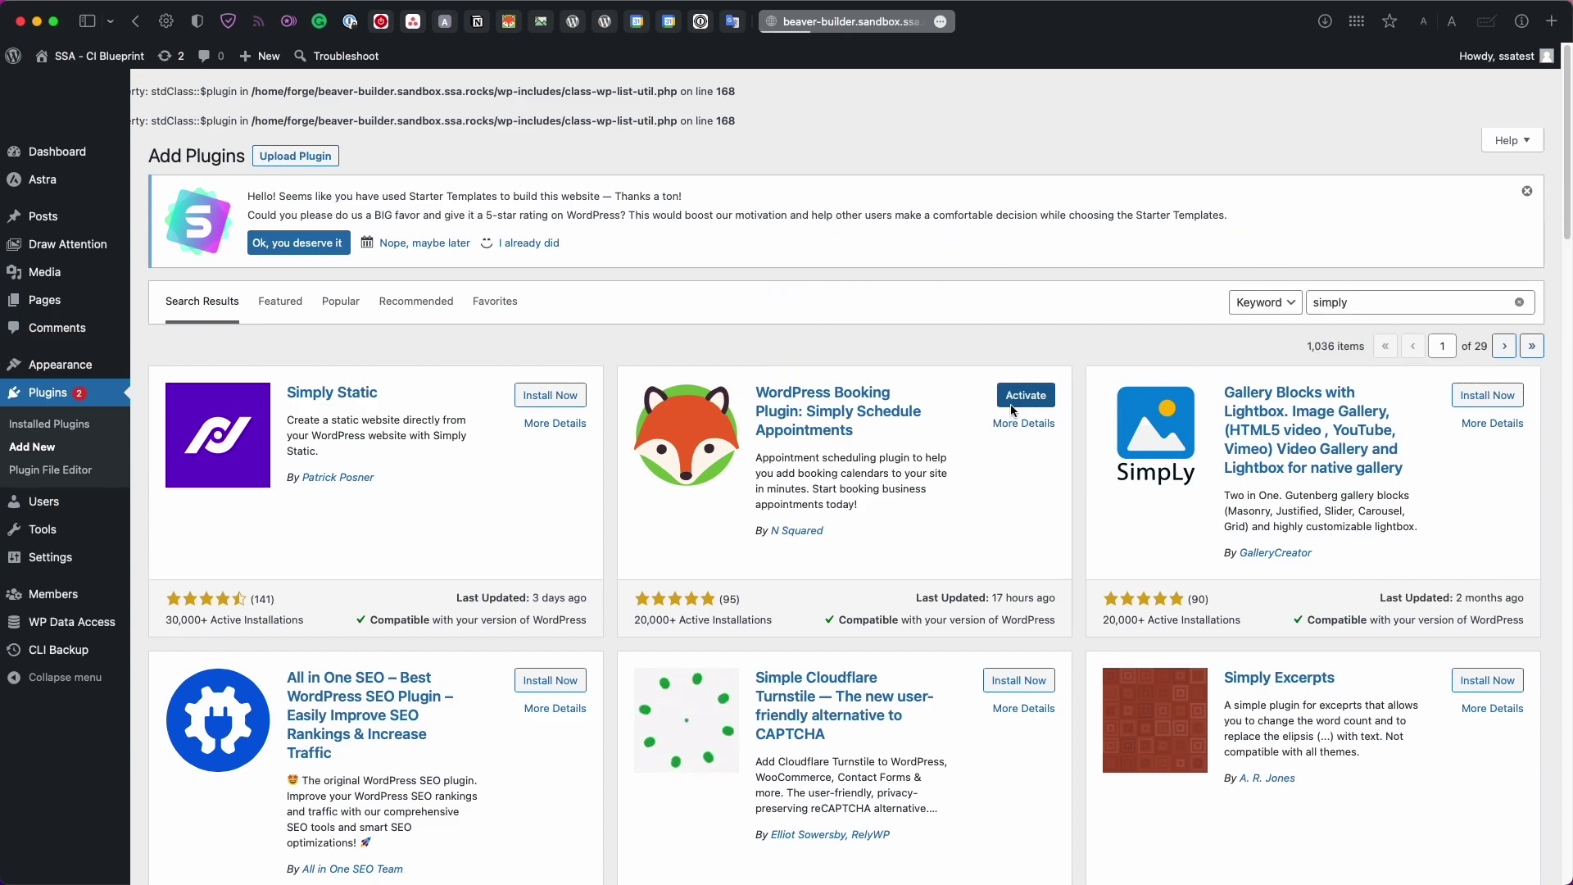
left_click(1025, 394)
scroll(636, 504, "down", 5)
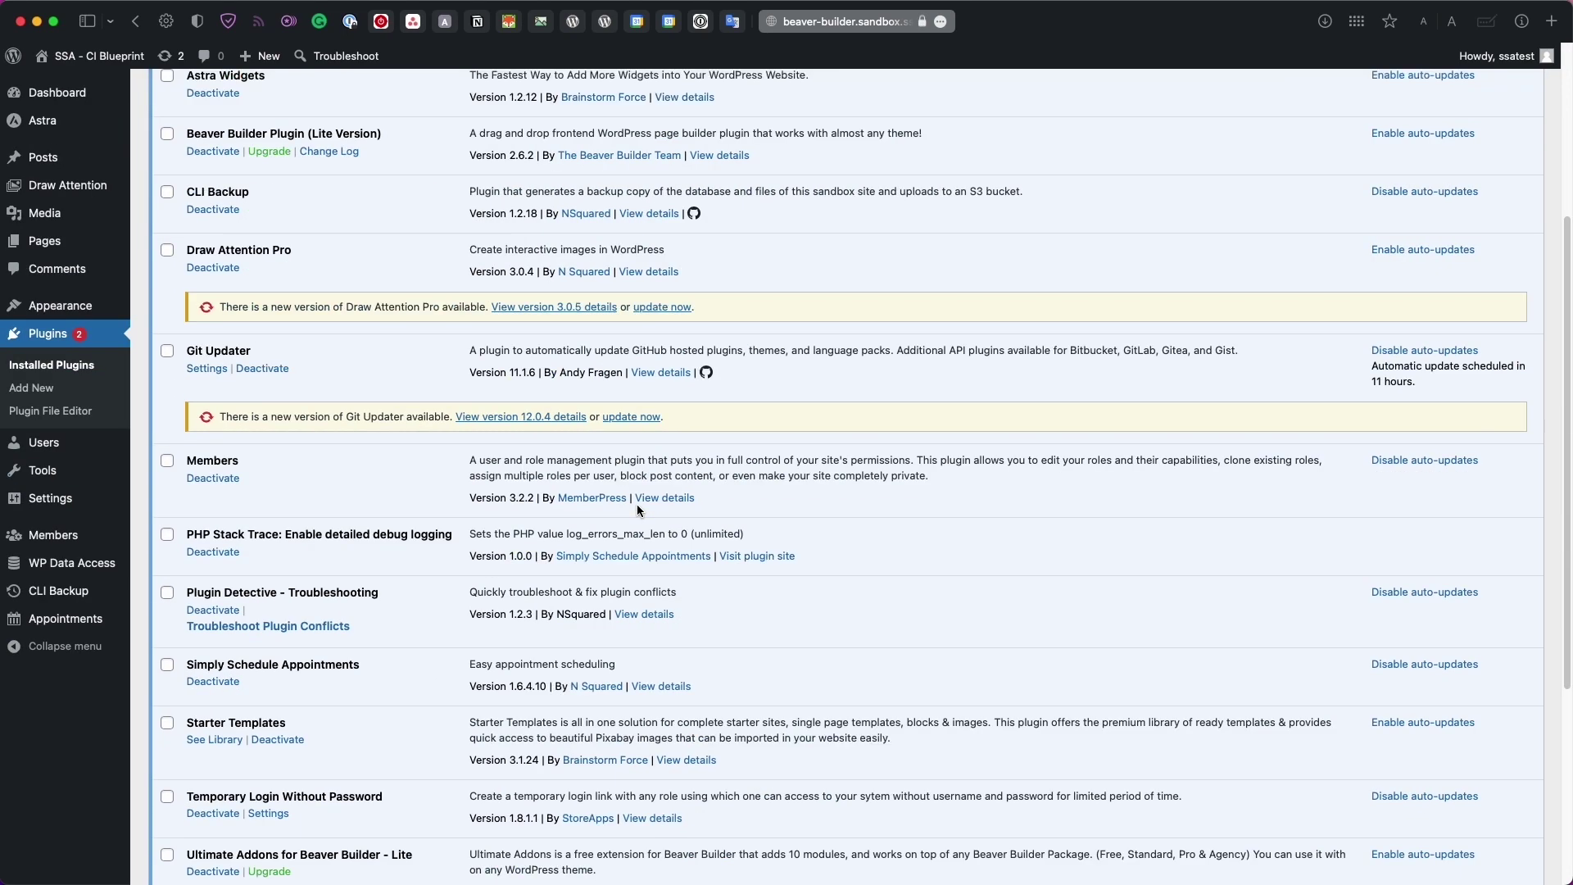
scroll(637, 504, "down", 1)
scroll(271, 621, "down", 2)
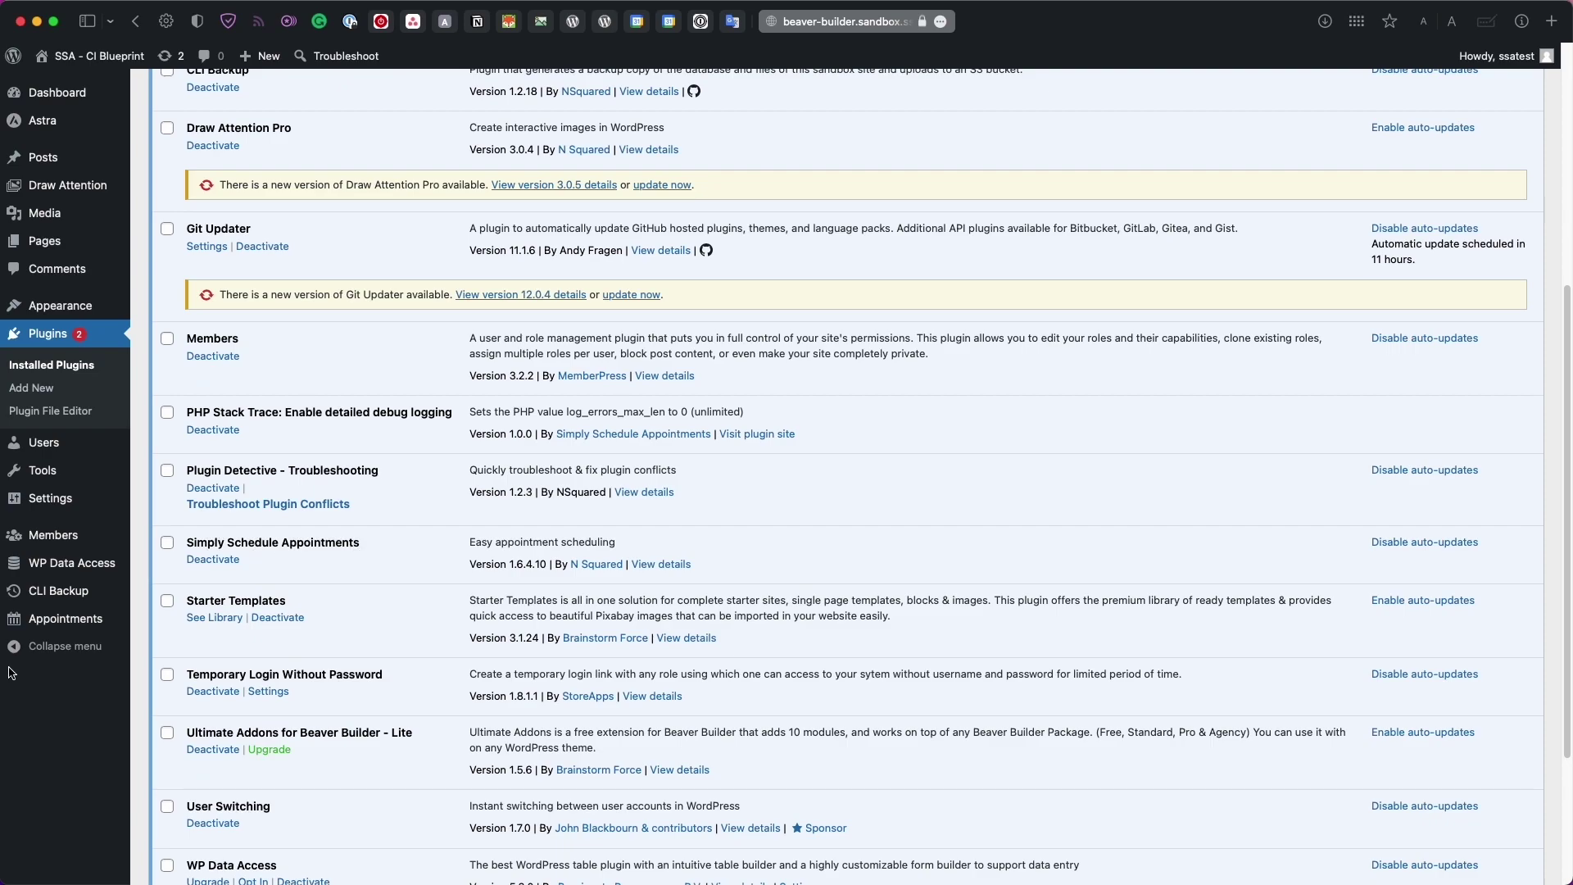
Step: Start the guided setup of Simply Schedule Appointments and accept the detected timezone, format and contact preferences
left_click(57, 632)
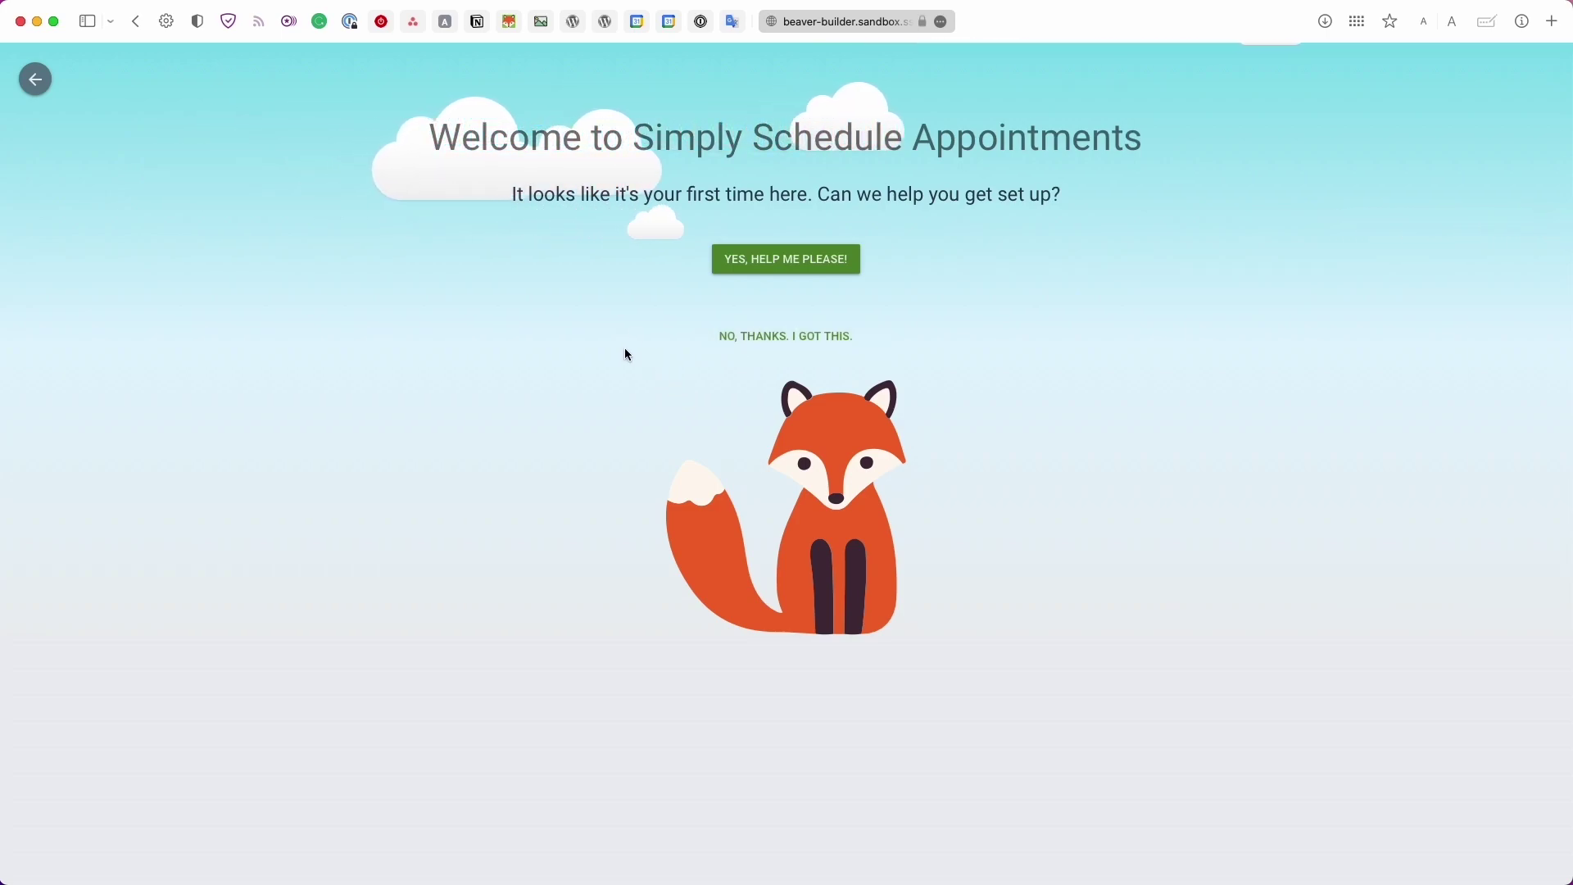
left_click(757, 262)
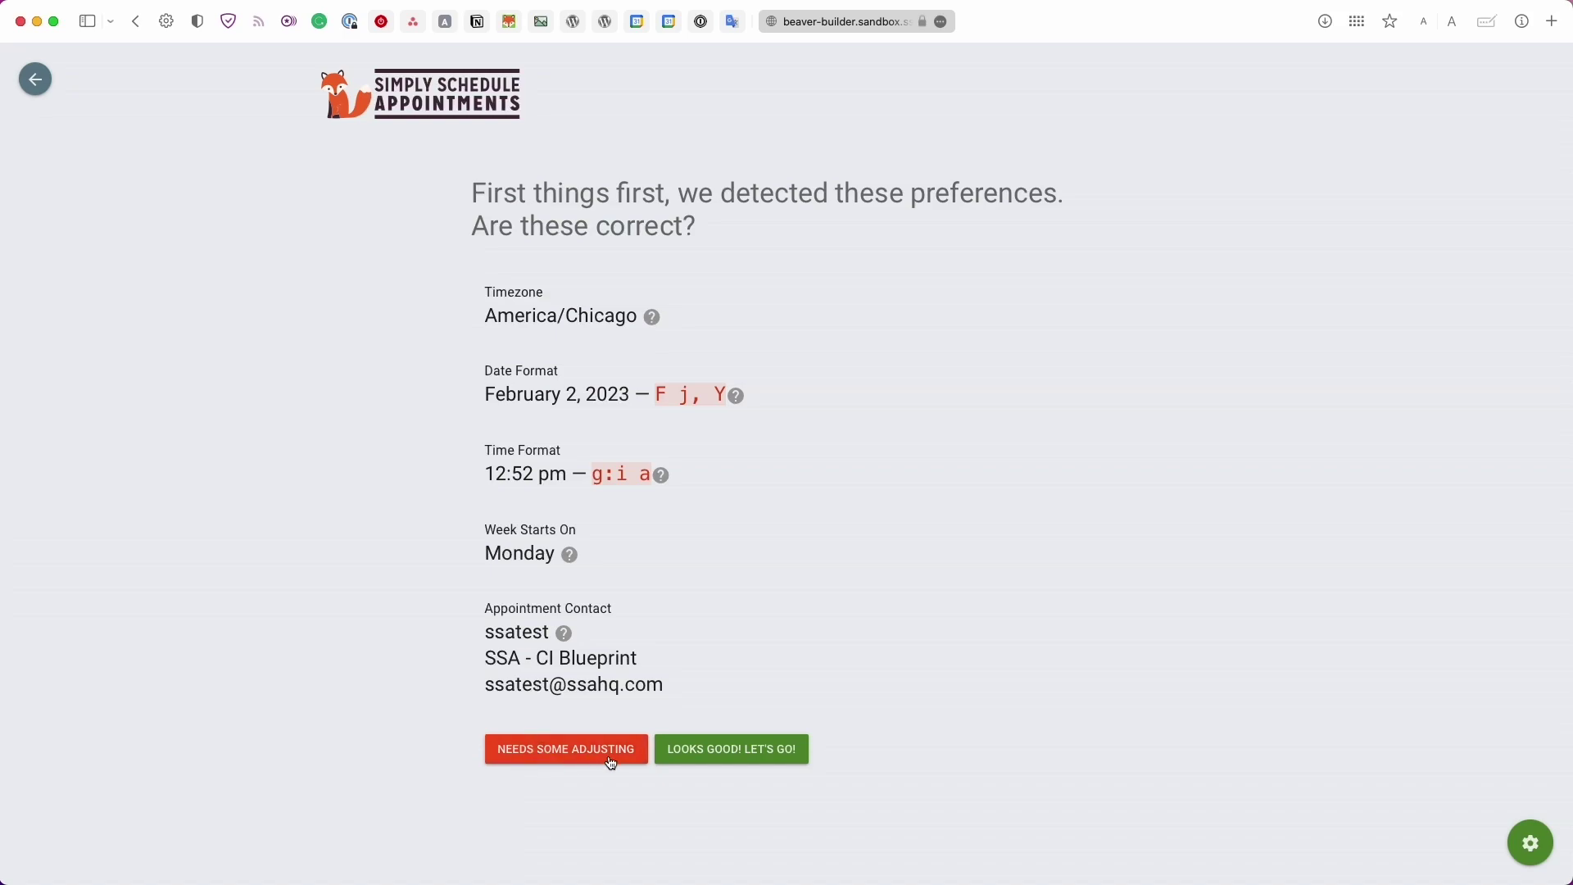
left_click(712, 755)
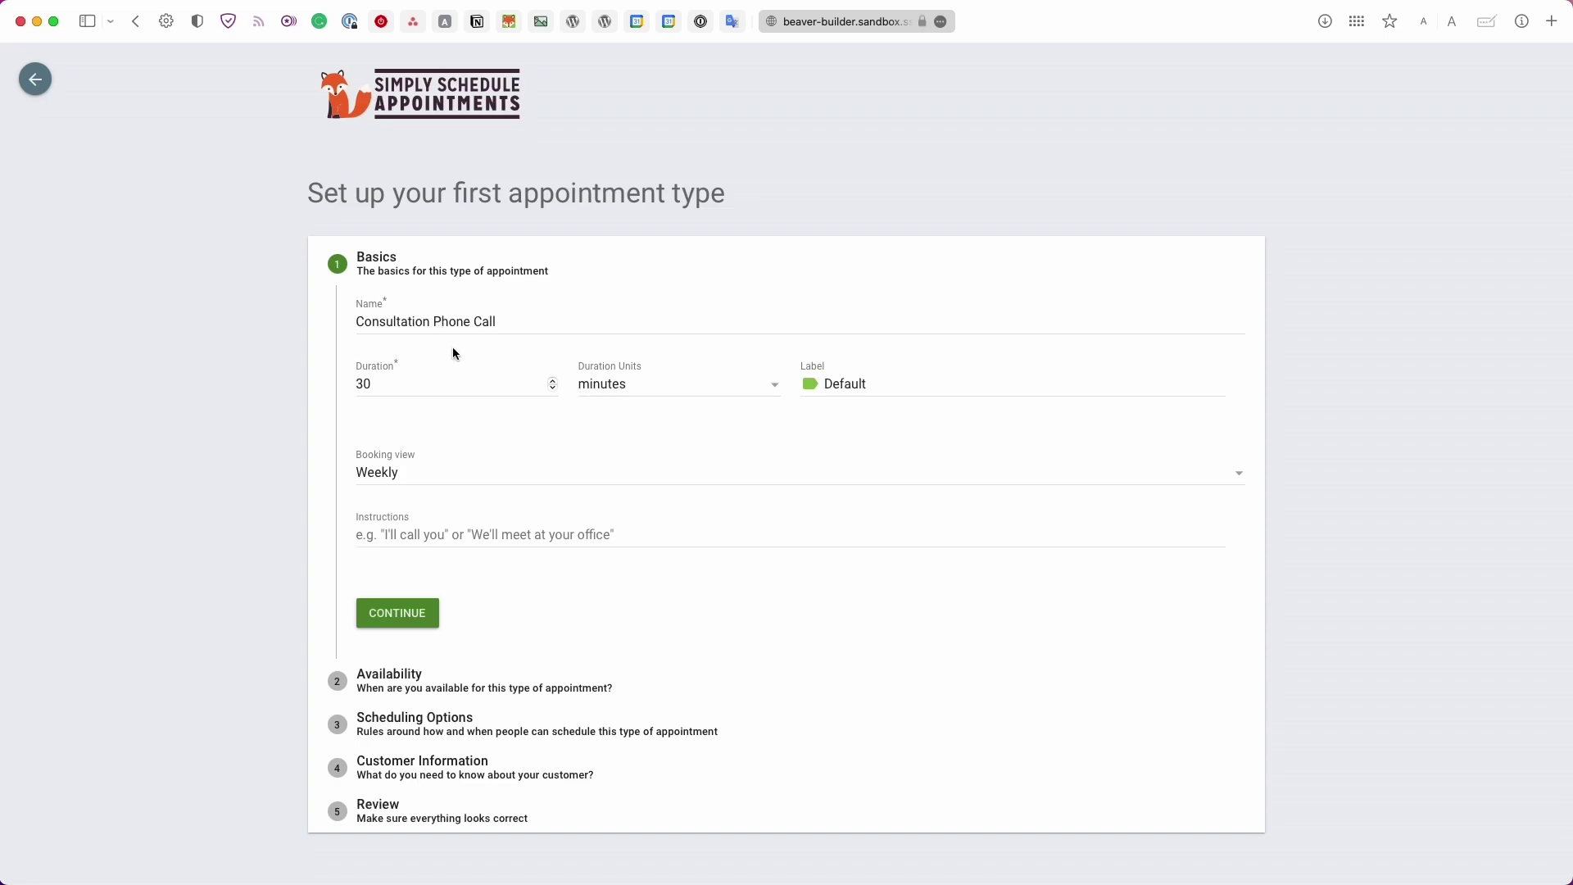
Step: Examine the duration unit and label choices for the Consultation Phone Call appointment type
left_click(432, 385)
left_click(614, 398)
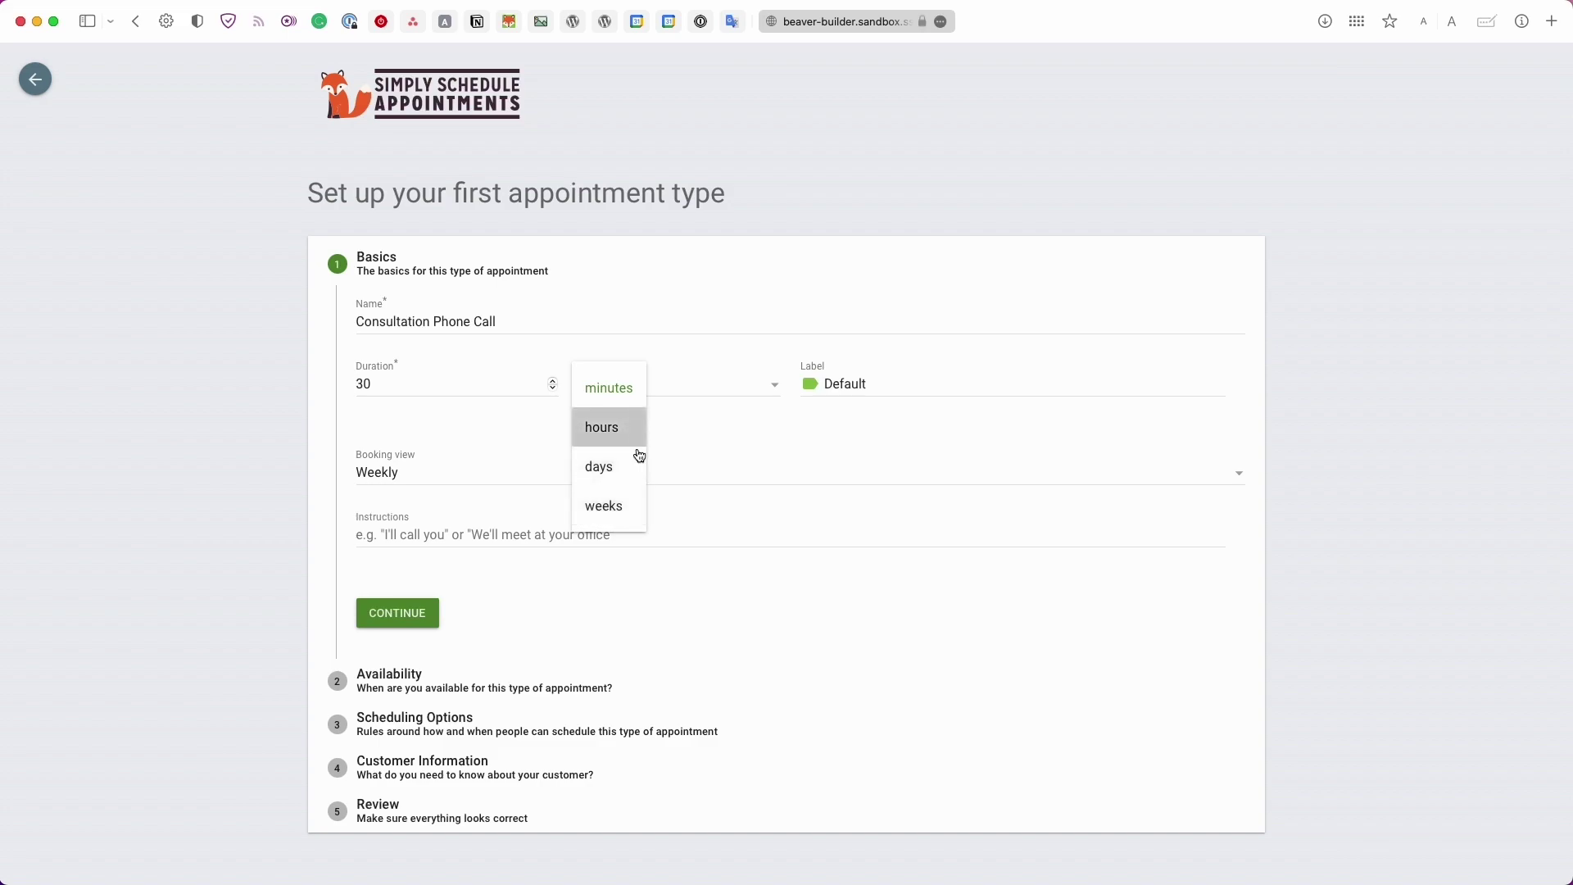
left_click(637, 534)
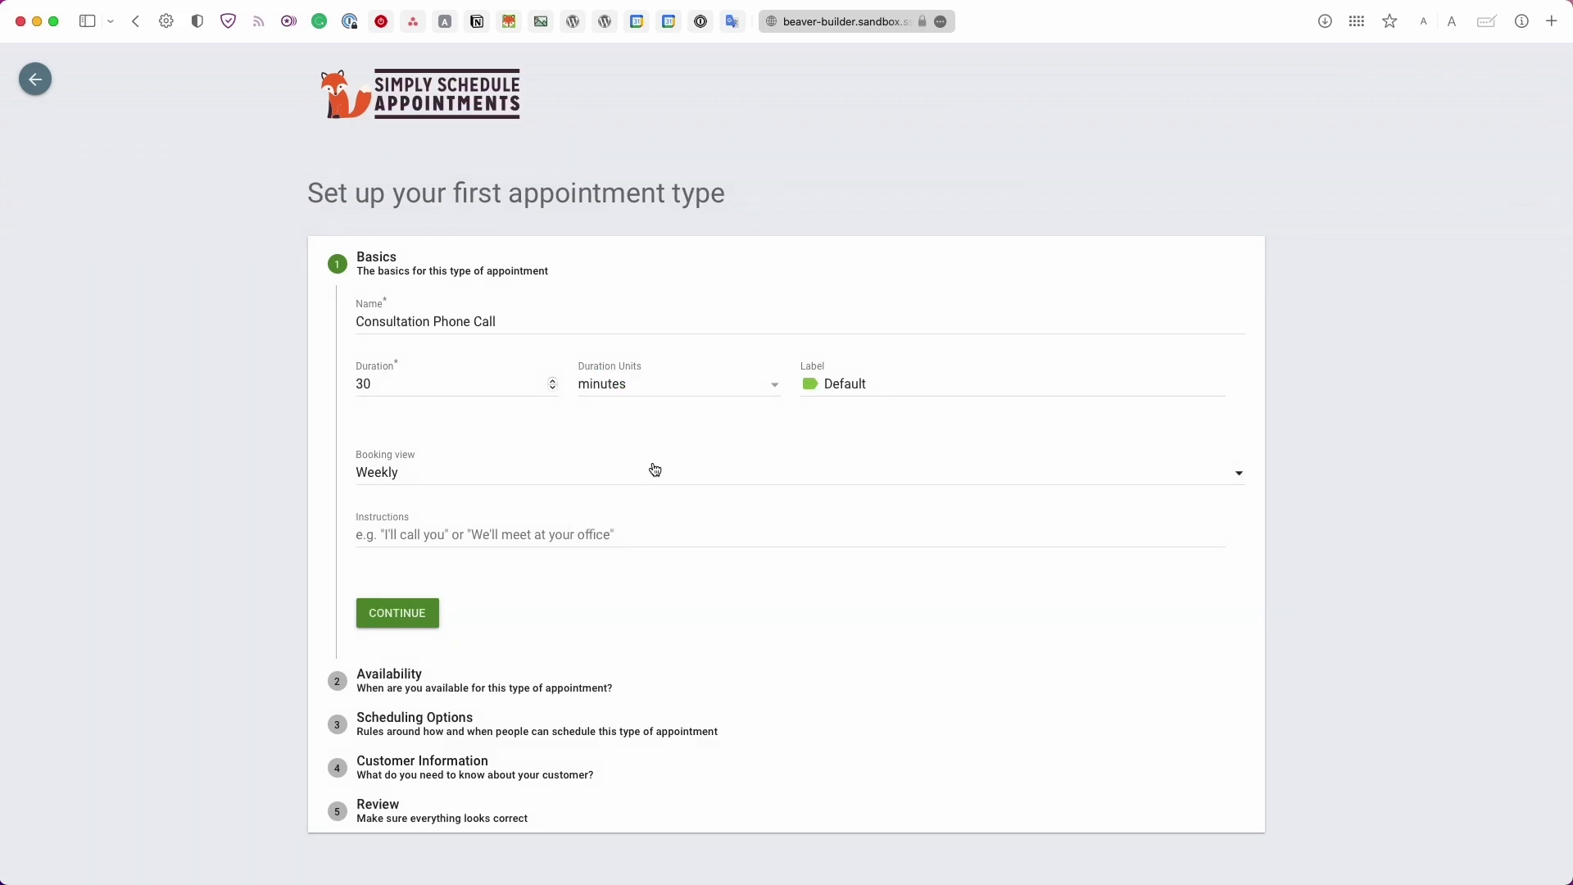
left_click(921, 395)
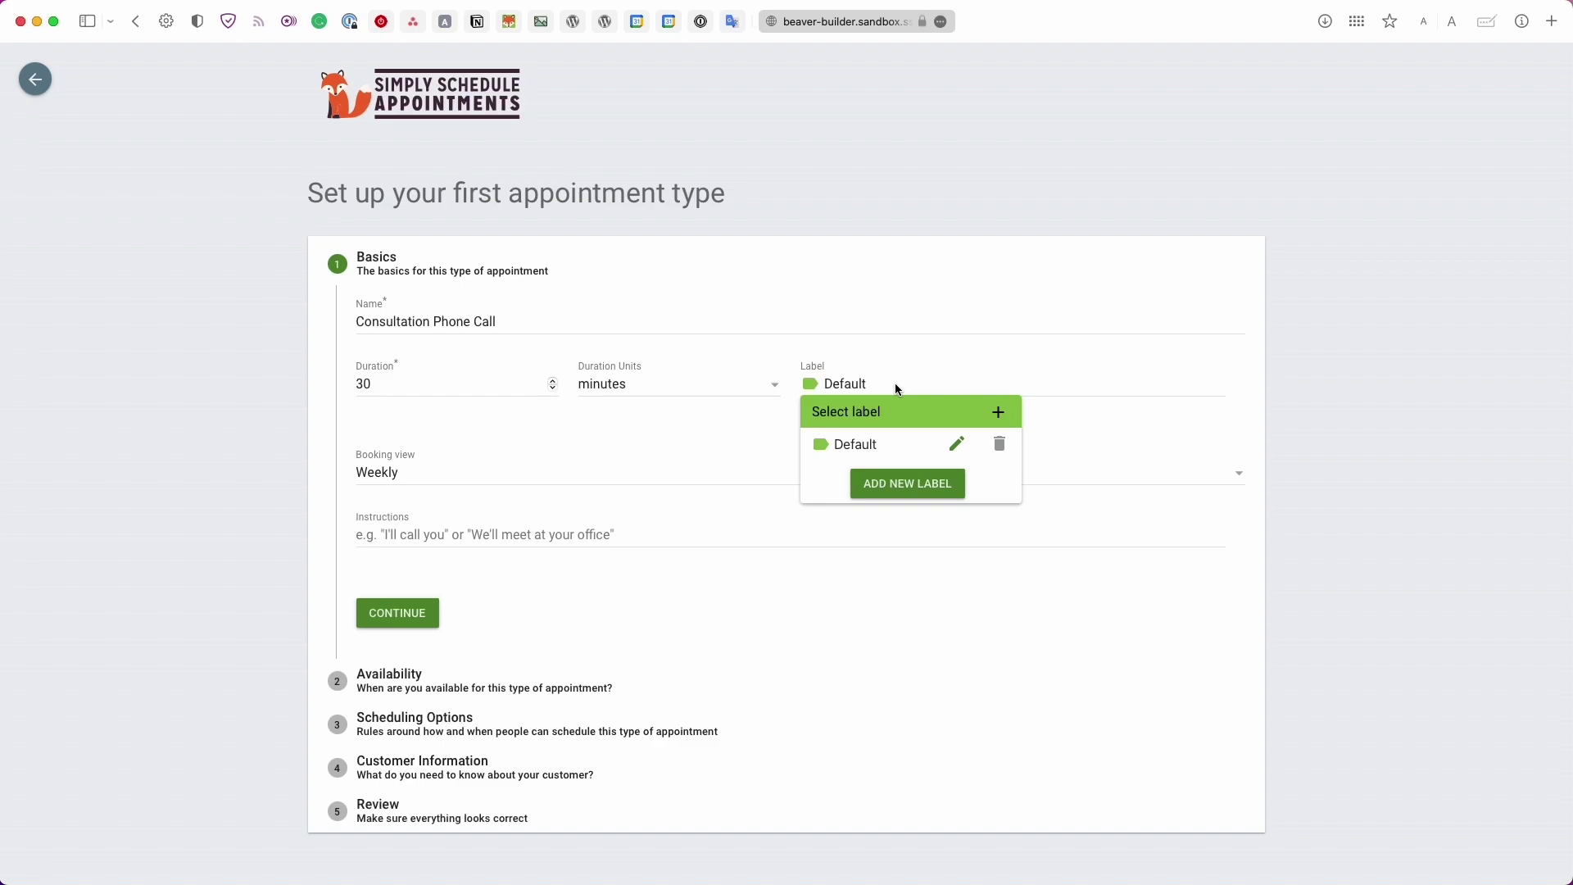
left_click(898, 392)
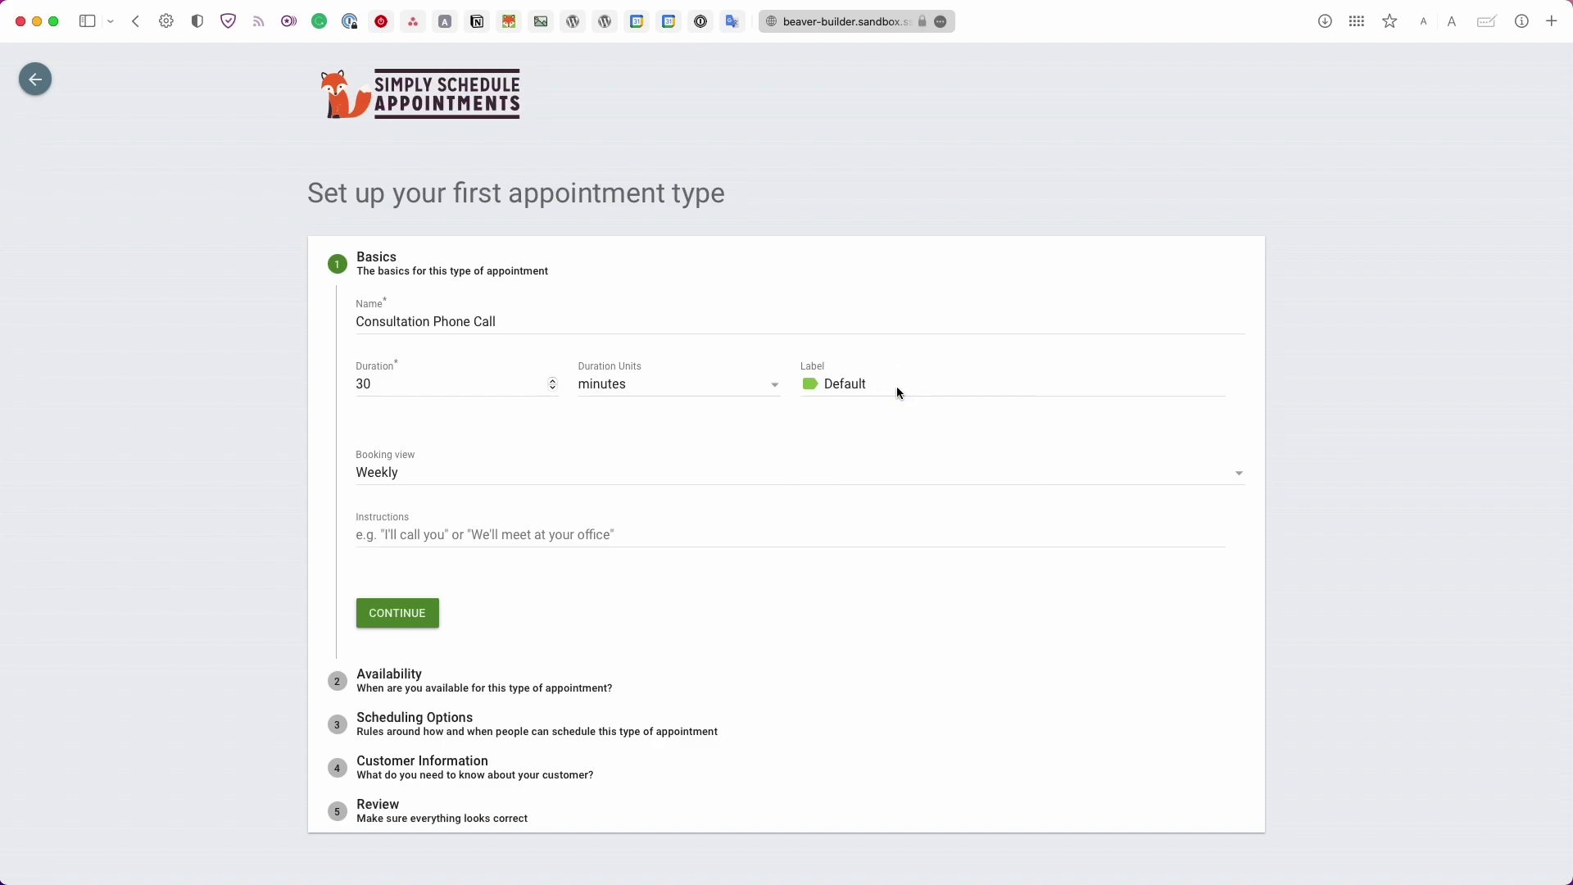
Step: Set the Consultation Phone Call's booking view to Monthly and continue to the availability settings
left_click(535, 475)
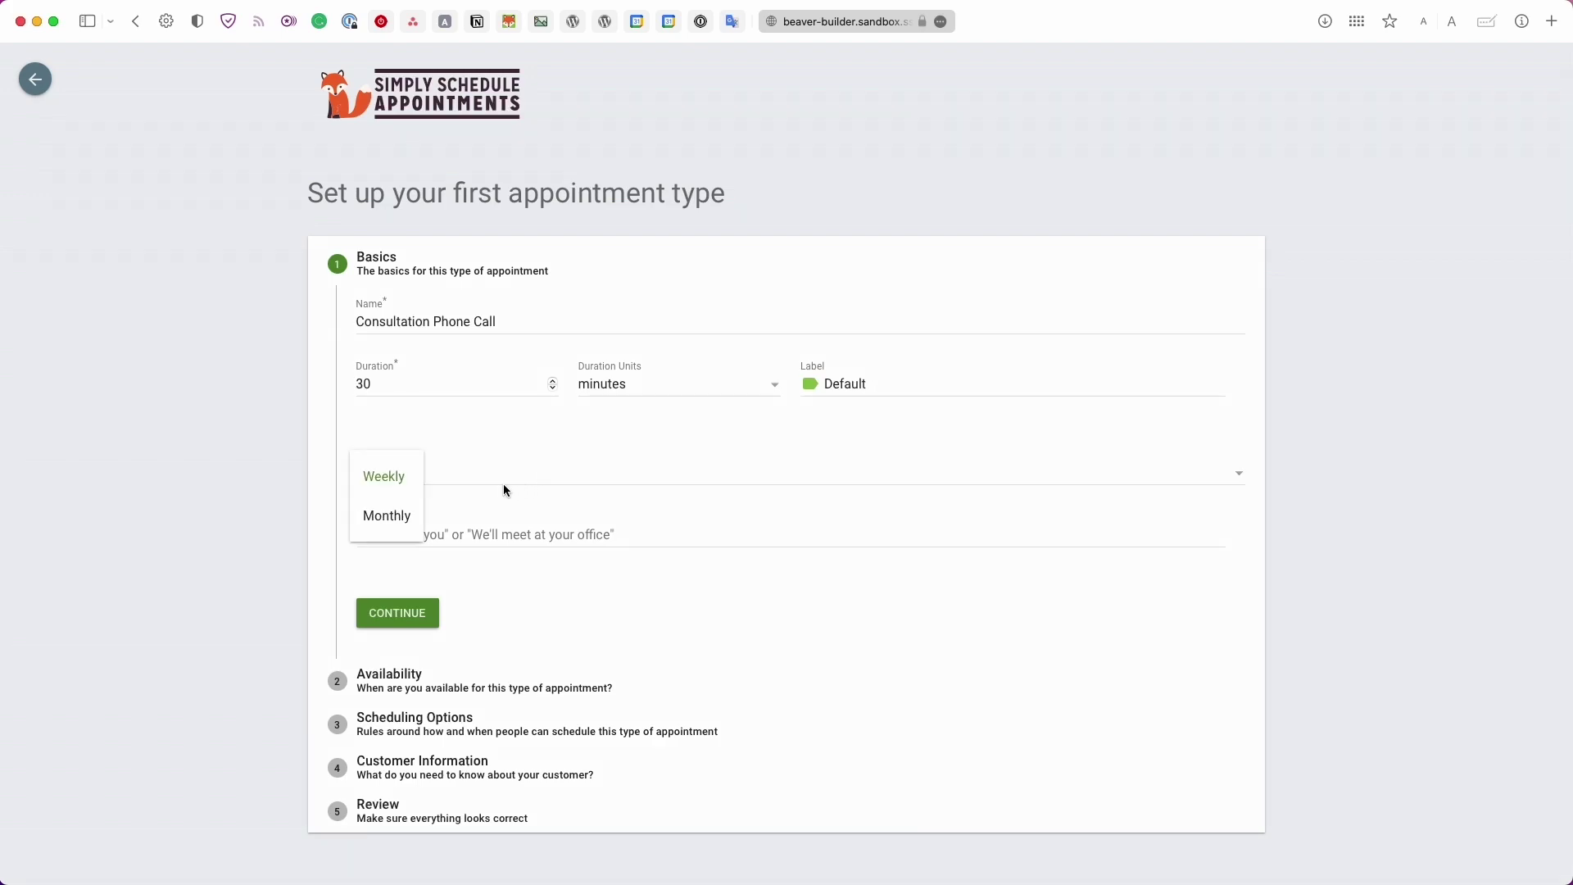
left_click(498, 492)
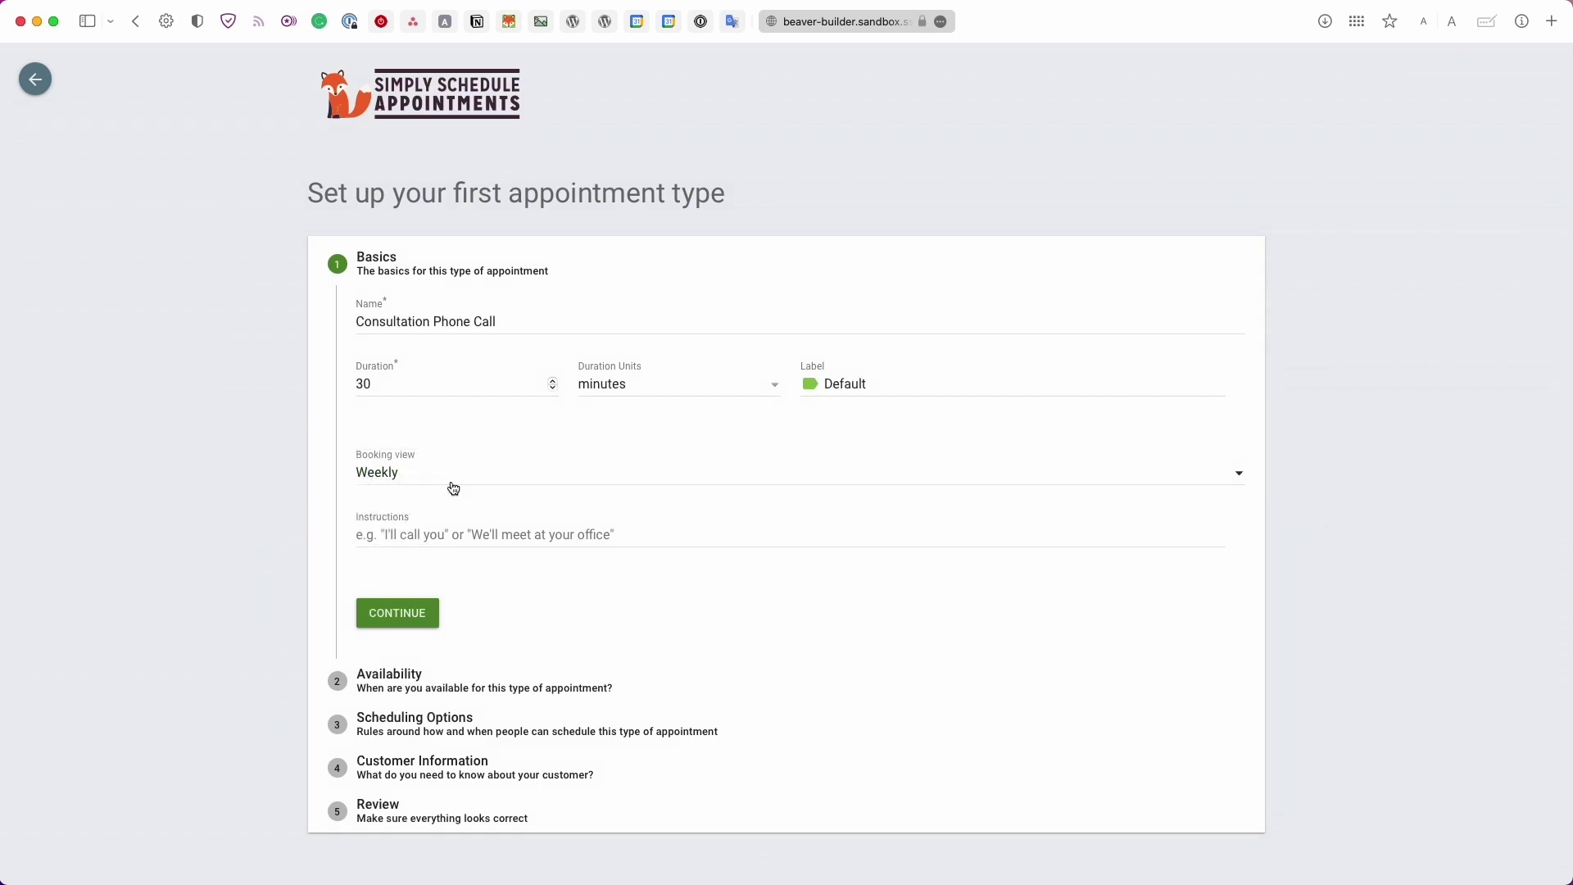
left_click(407, 488)
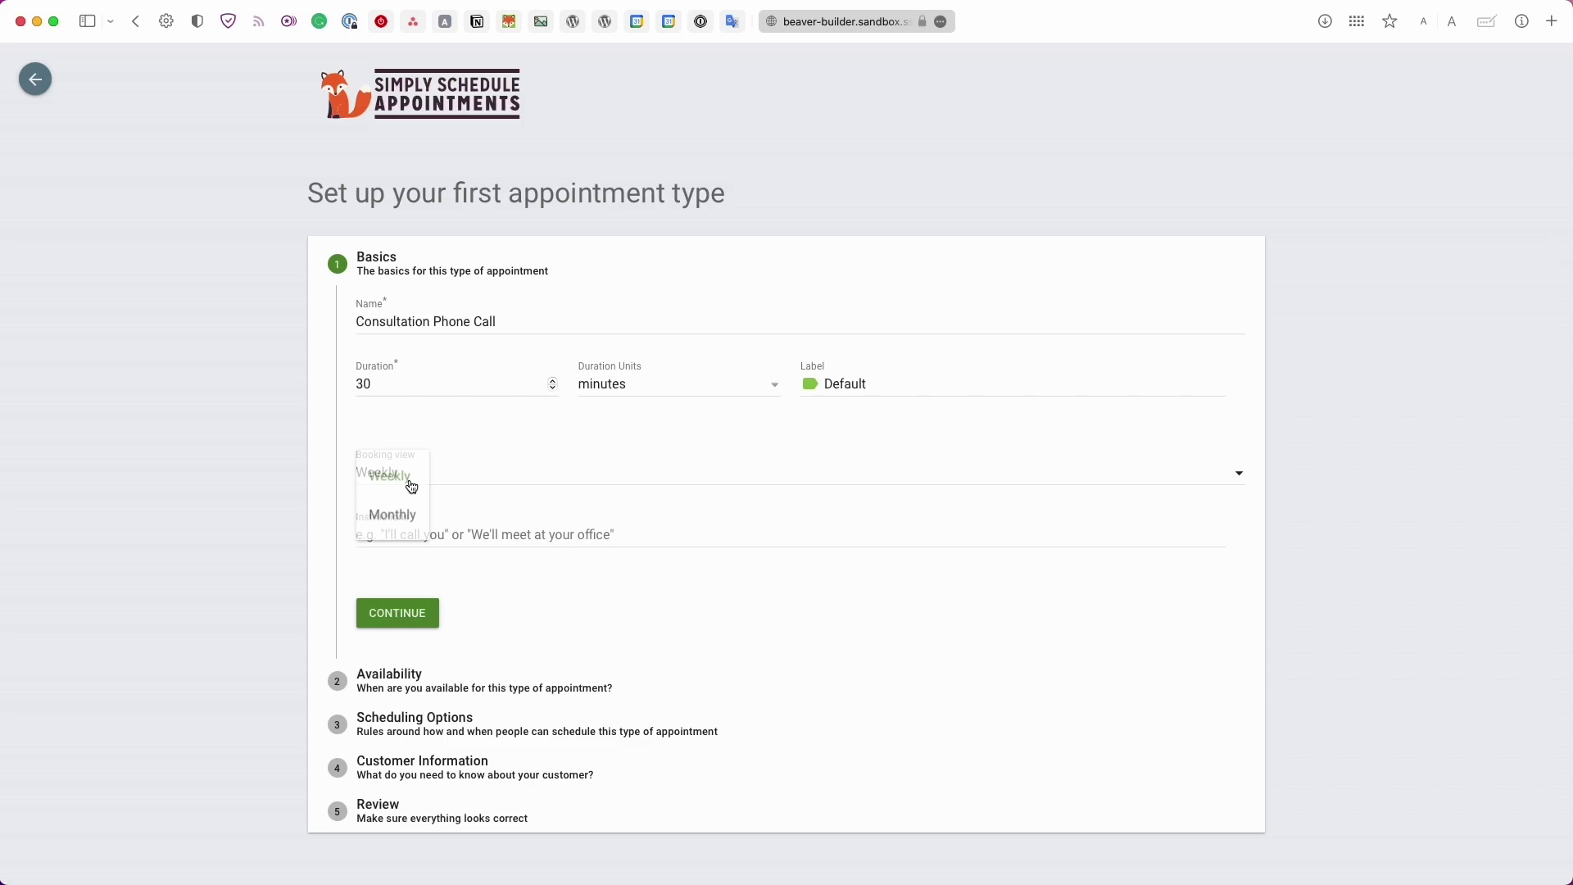
left_click(407, 531)
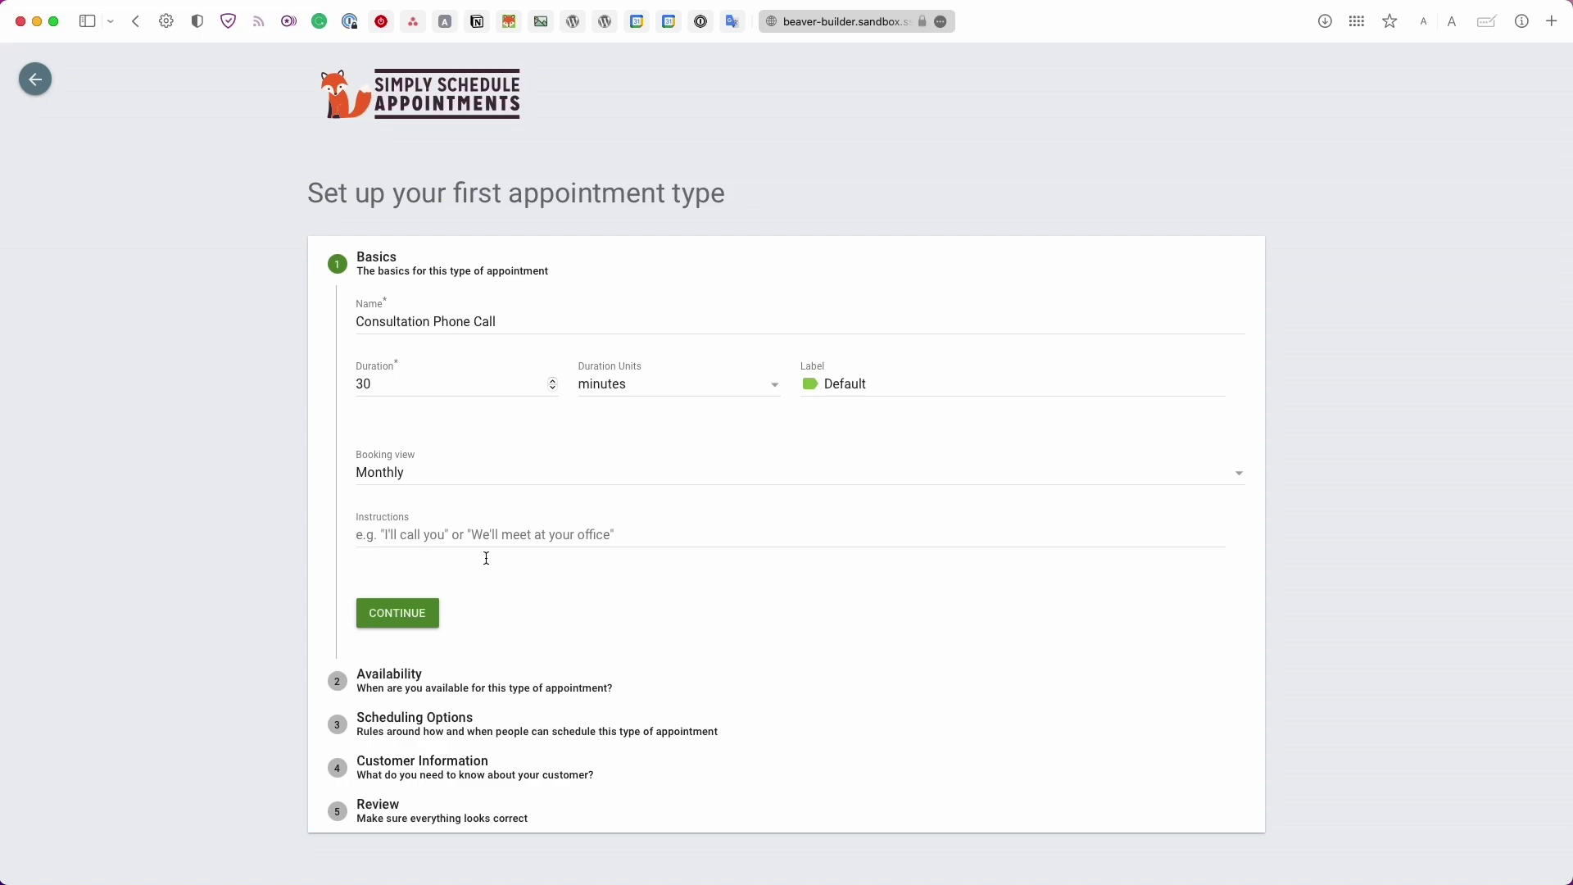
left_click(397, 614)
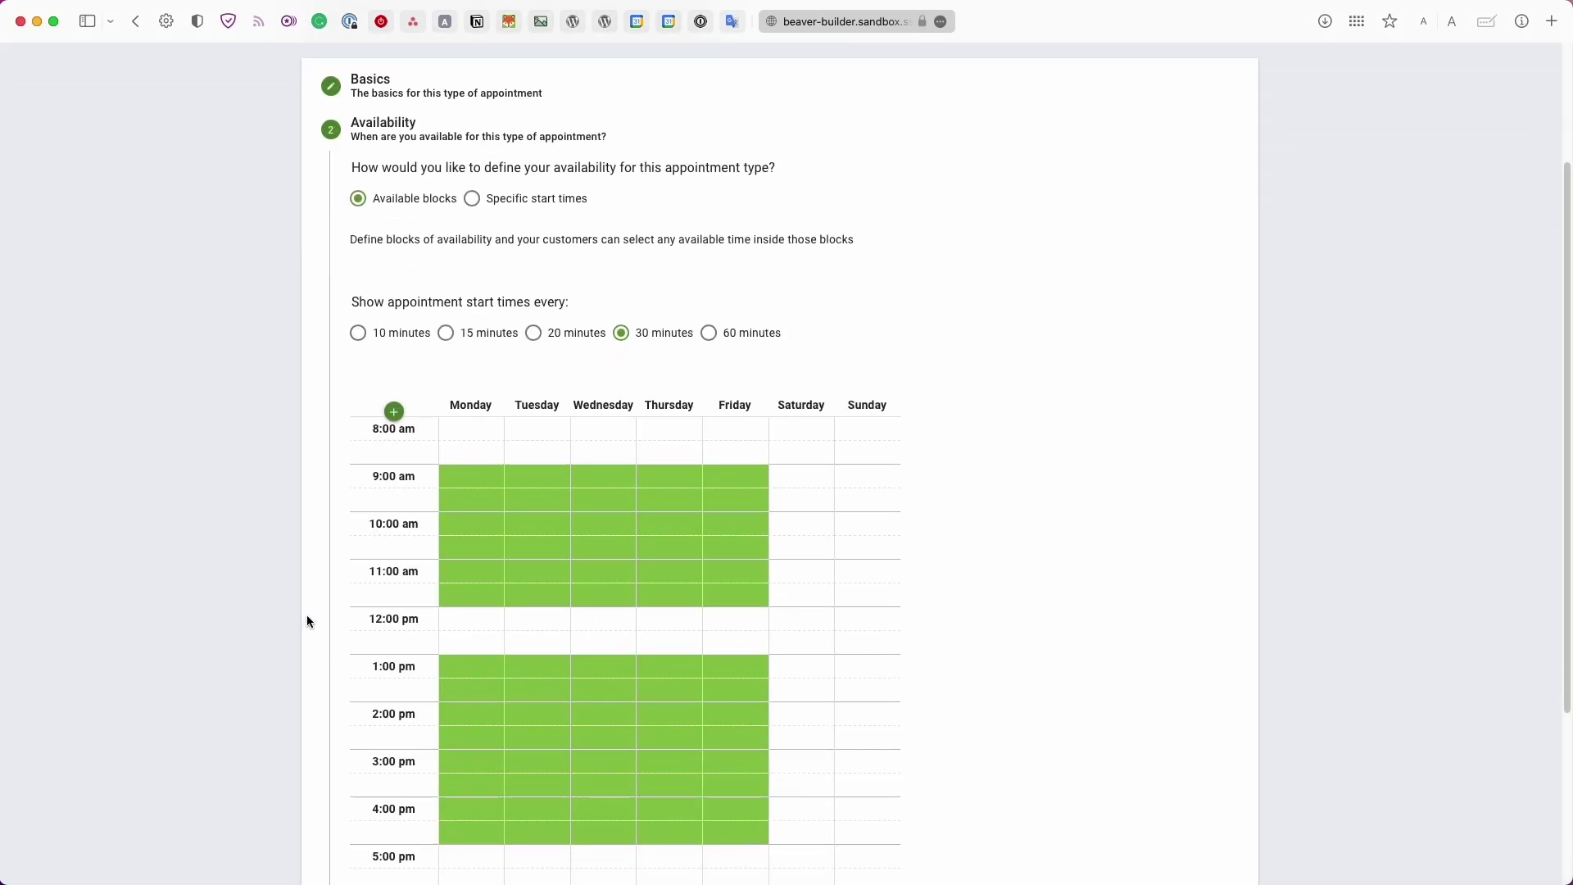
Step: Try defining the availability by specific start times, and return to available blocks
scroll(306, 615, "up", 1)
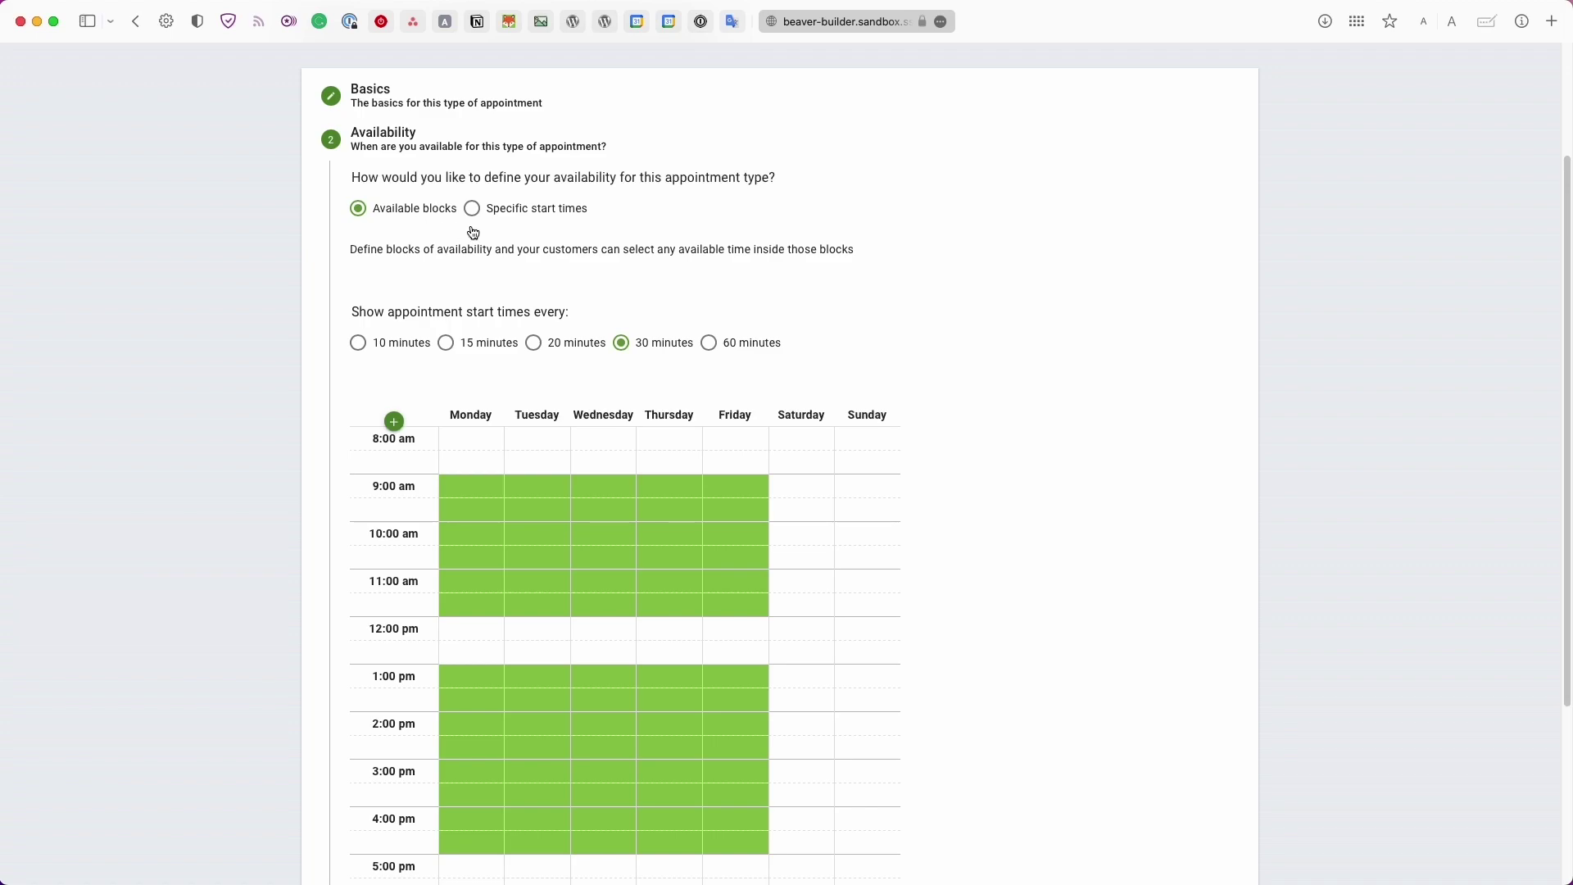
left_click(515, 213)
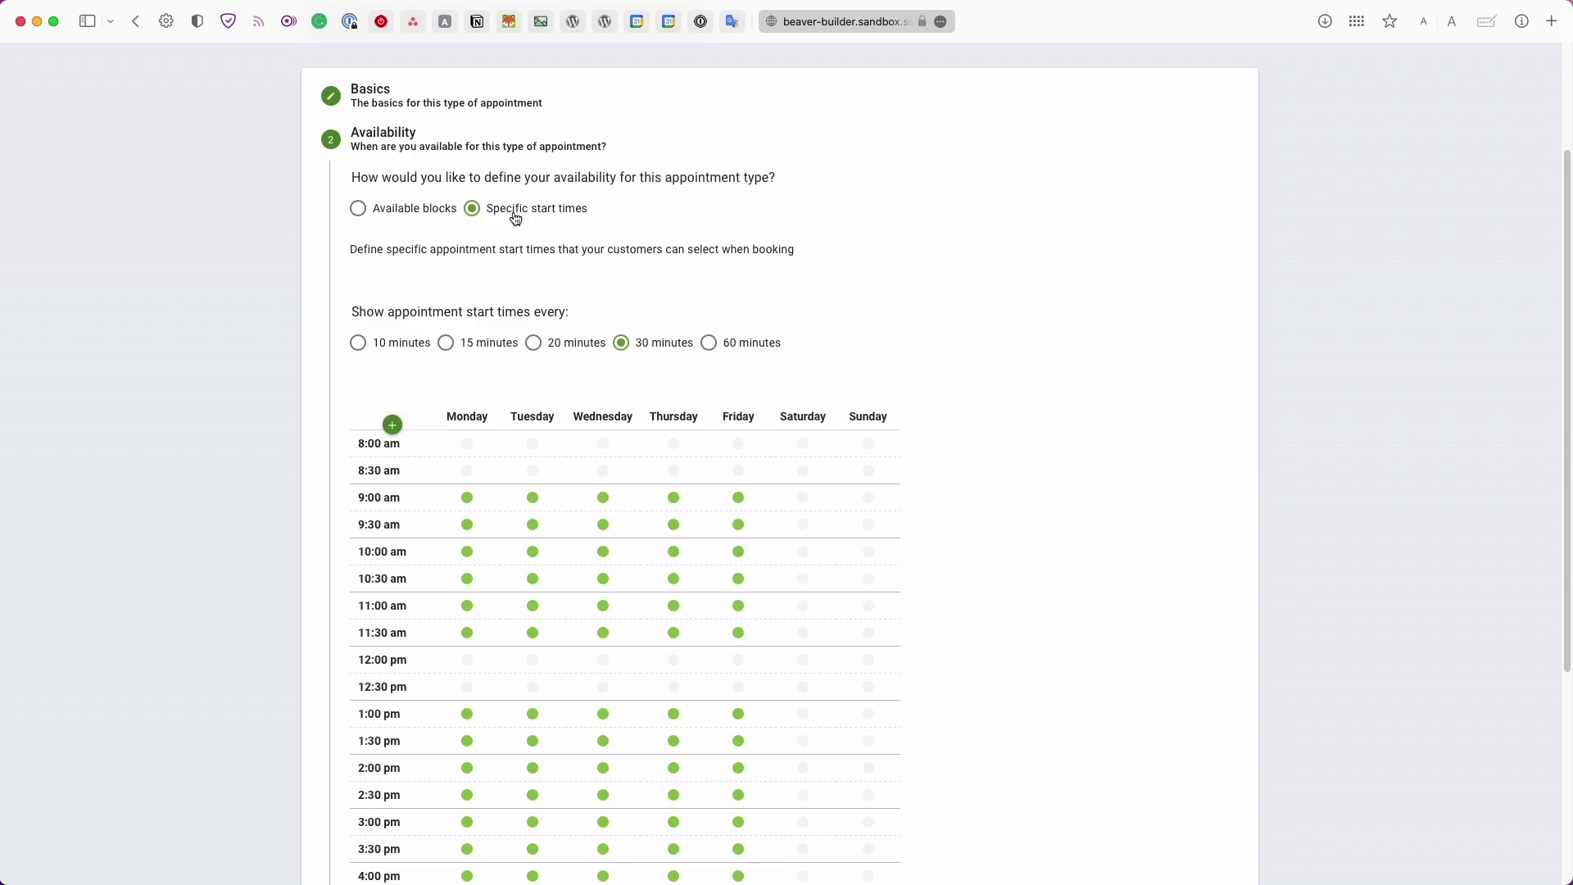
left_click(438, 210)
Step: Try 10-minute appointment start times, and settle on showing start times every 60 minutes
scroll(443, 224, "down", 2)
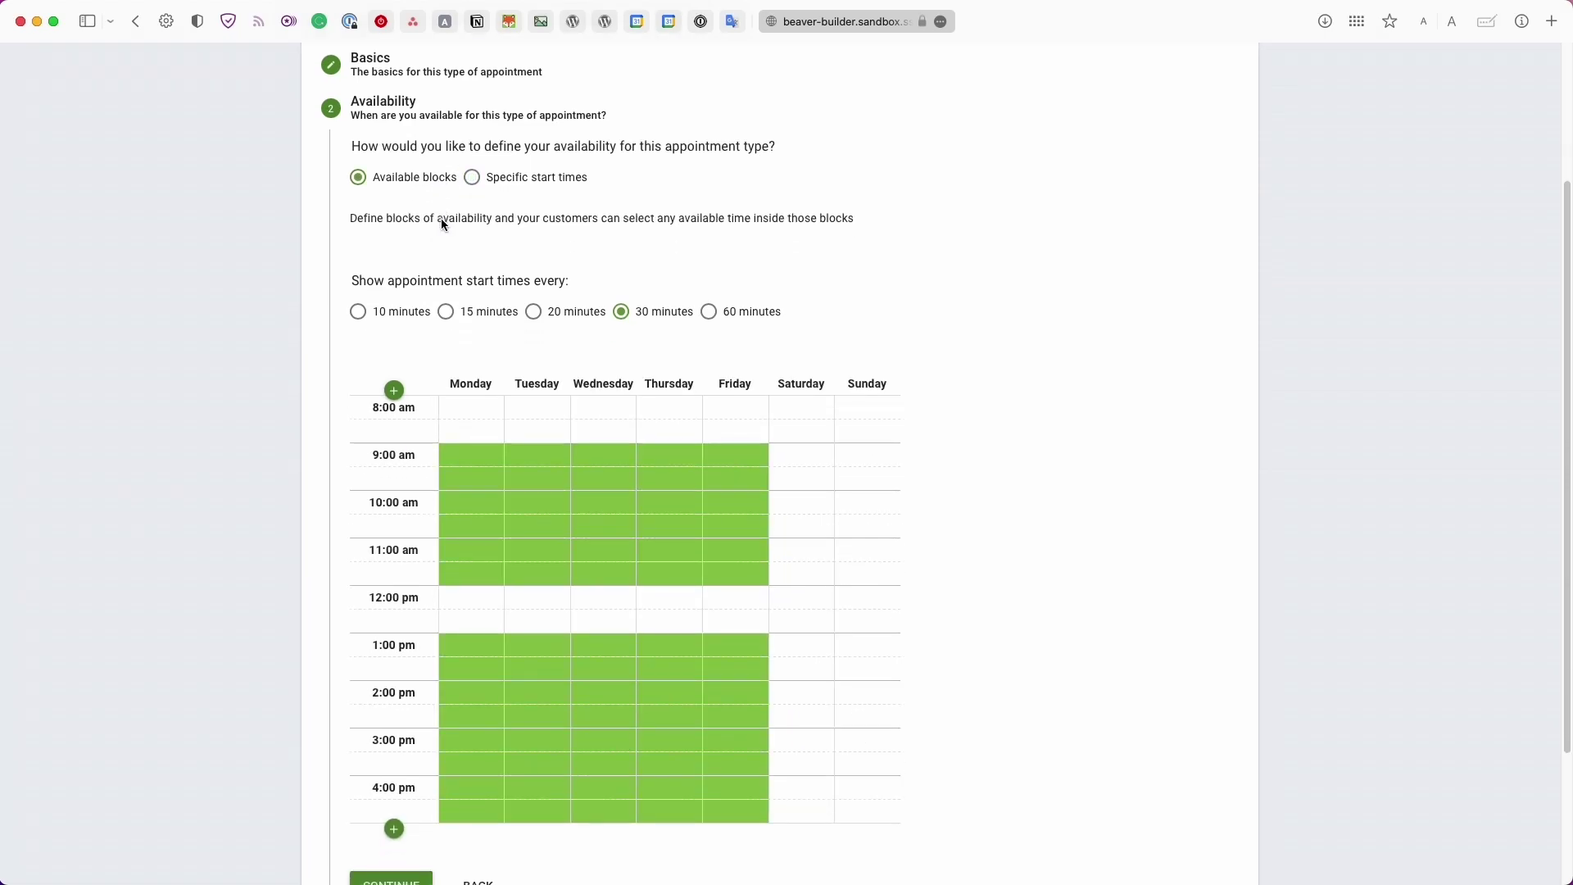
scroll(427, 254, "down", 2)
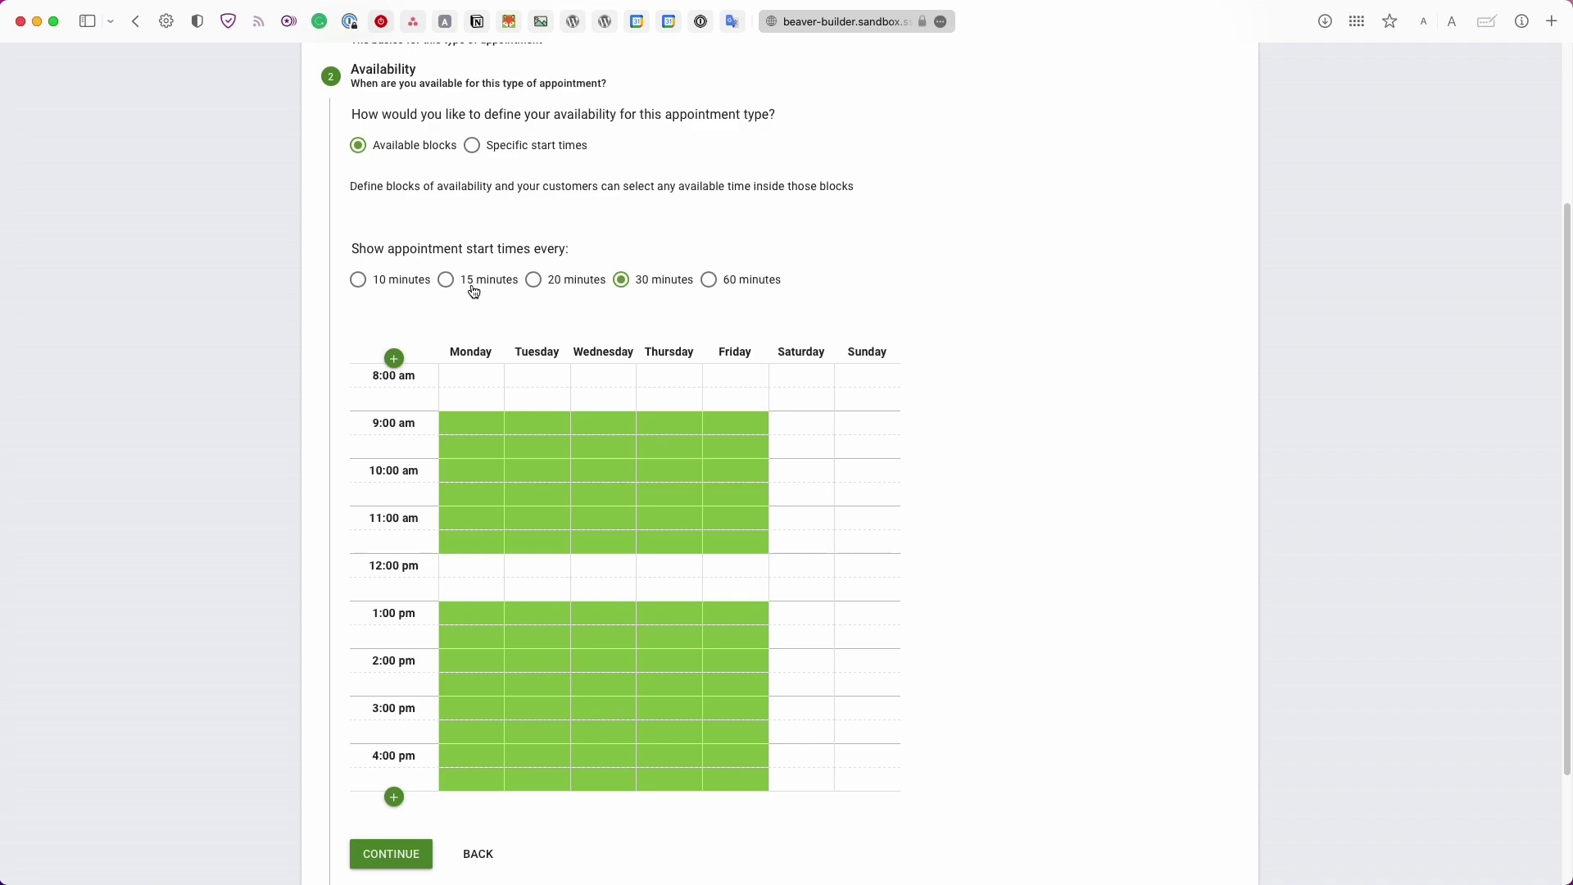
left_click(358, 281)
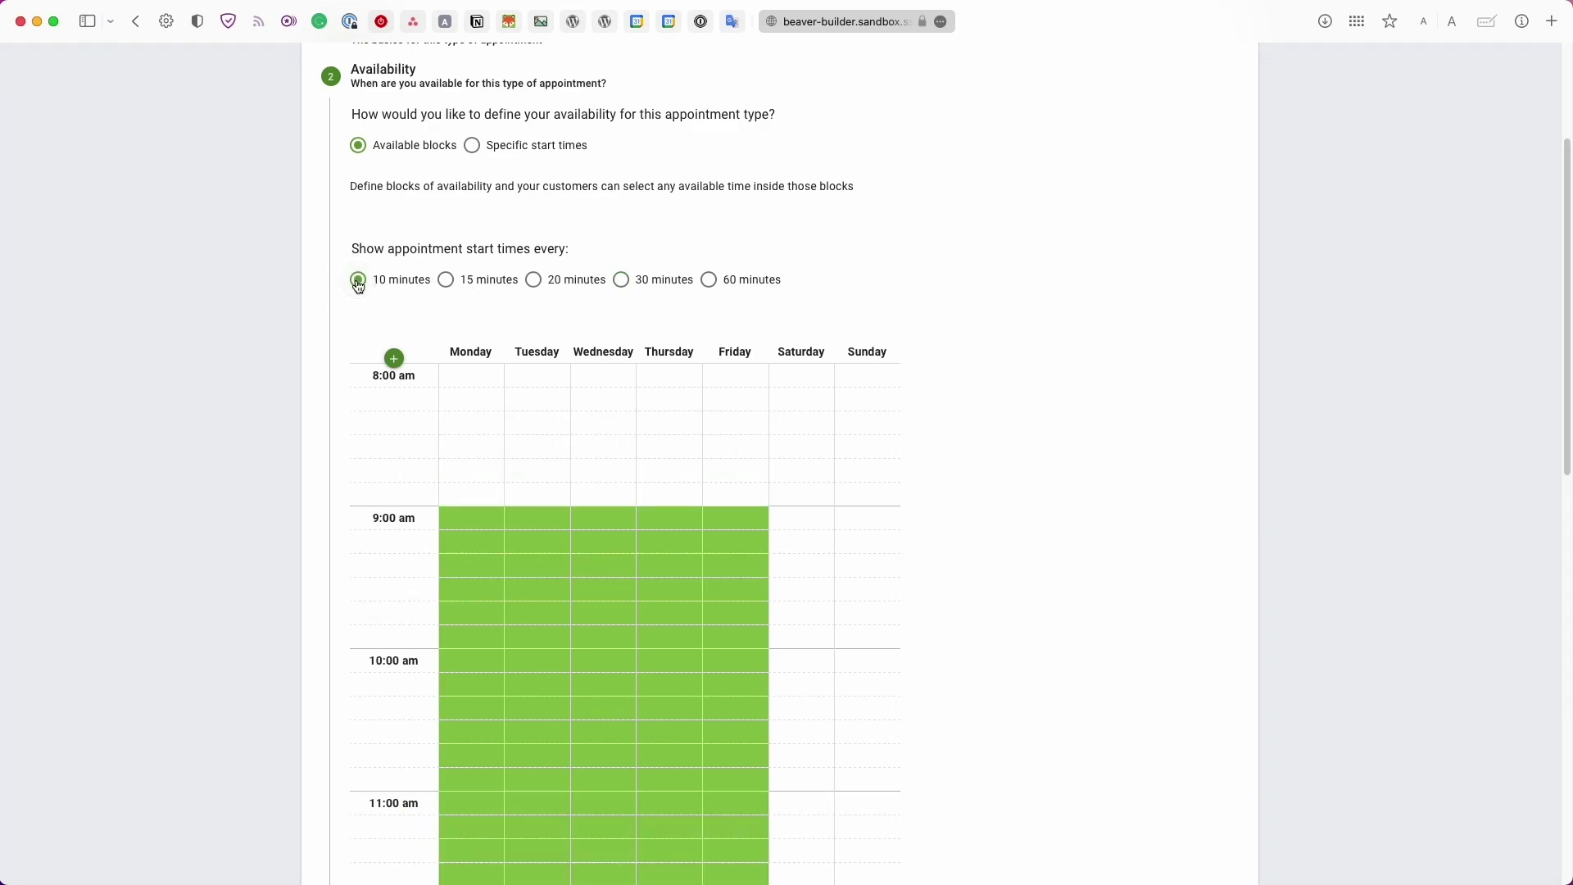
left_click(729, 281)
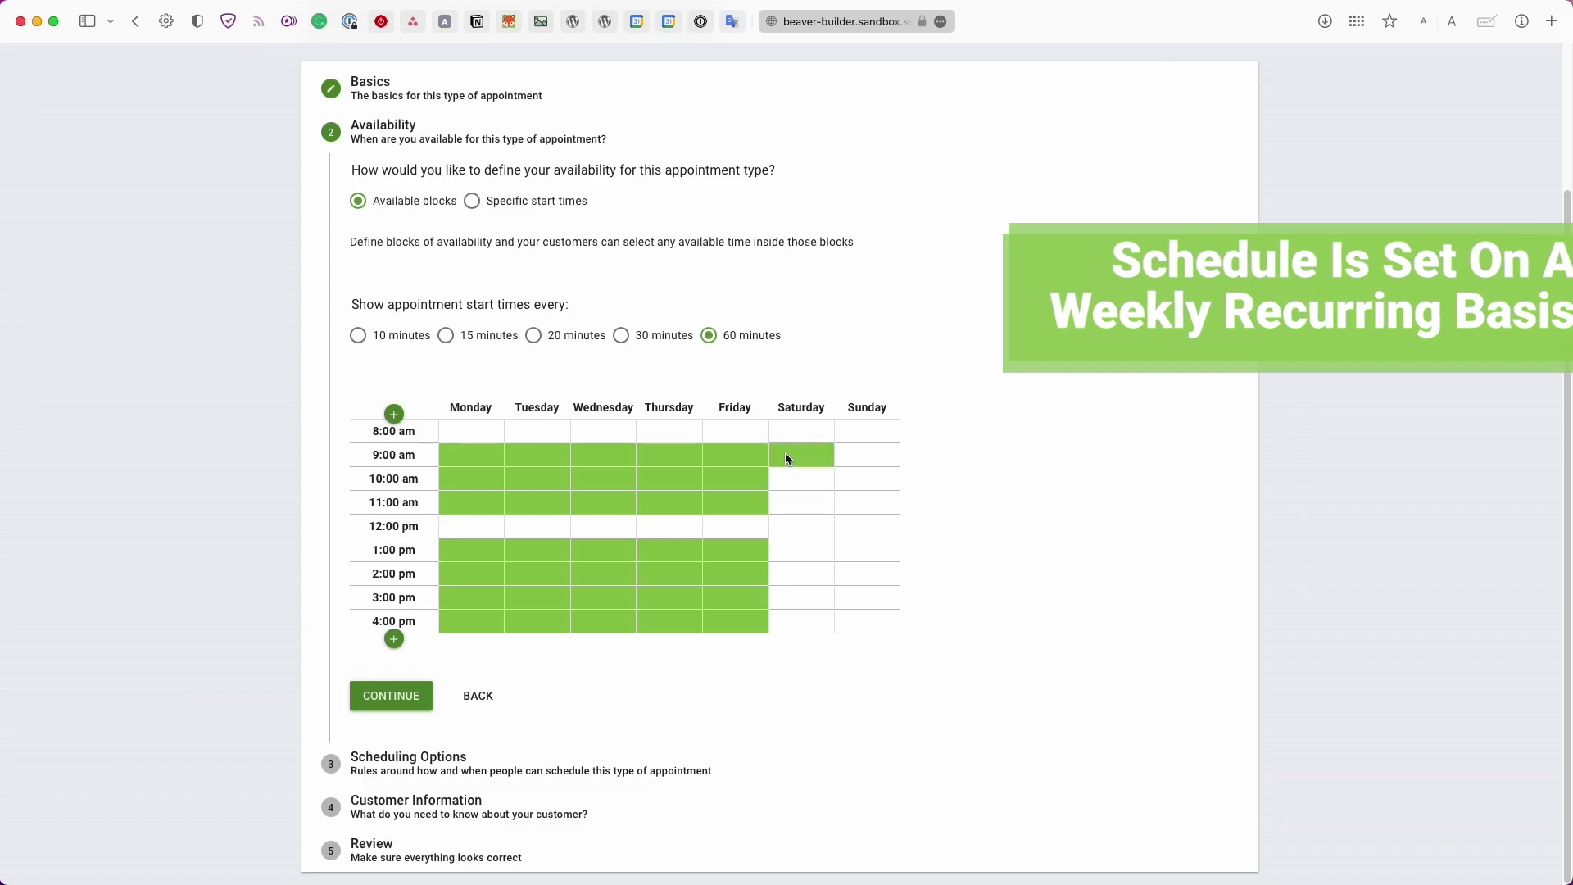
Step: Try adding weekend availability from 9:00 am and clear it, and make 12:00 pm available Monday through Friday
left_click_drag(786, 458, 801, 508)
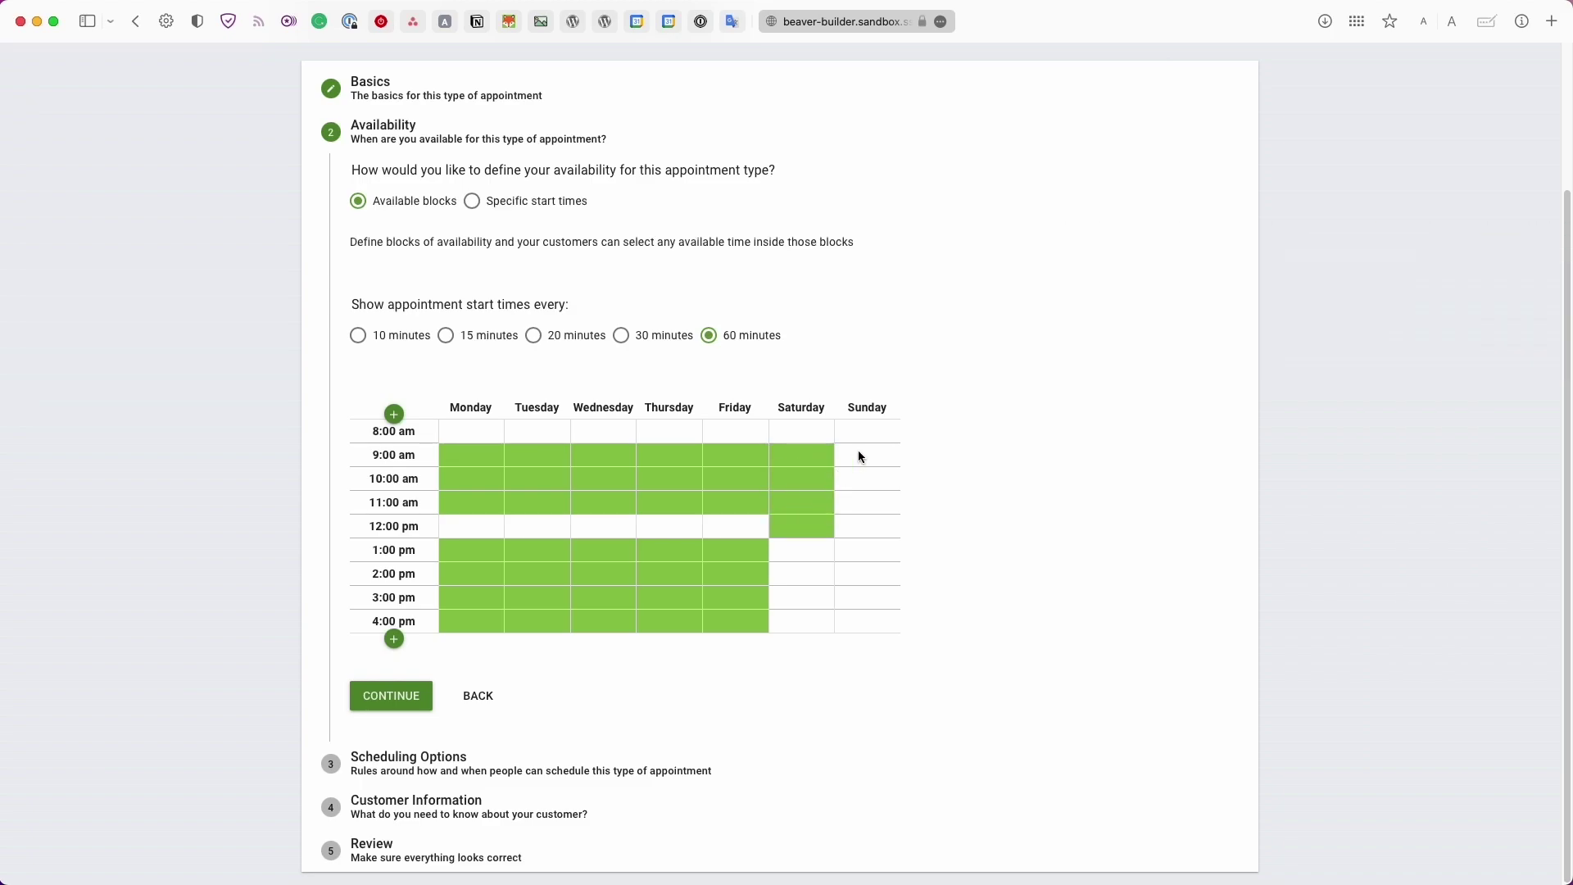
mouse_move(860, 457)
left_mouse_down()
mouse_move(861, 608)
mouse_move(877, 491)
mouse_move(814, 509)
mouse_move(808, 432)
left_mouse_up()
left_click_drag(481, 526, 705, 538)
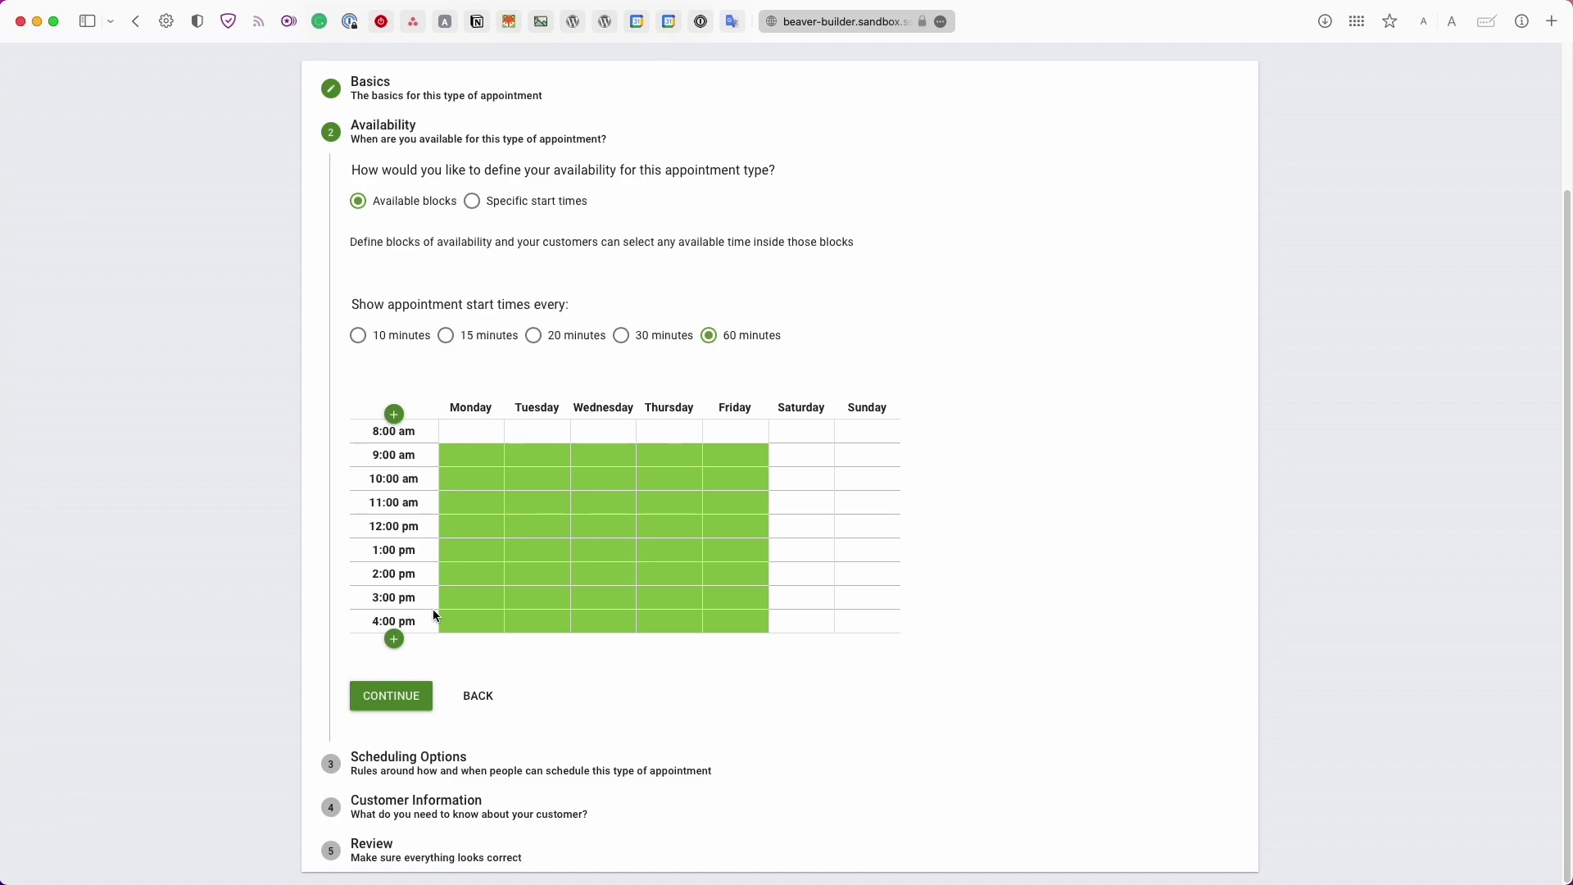
Step: Extend the weekly availability grid with evening hours through 8:00 pm and early hours from 5:00 am
left_click(396, 647)
left_click(394, 665)
left_click(394, 688)
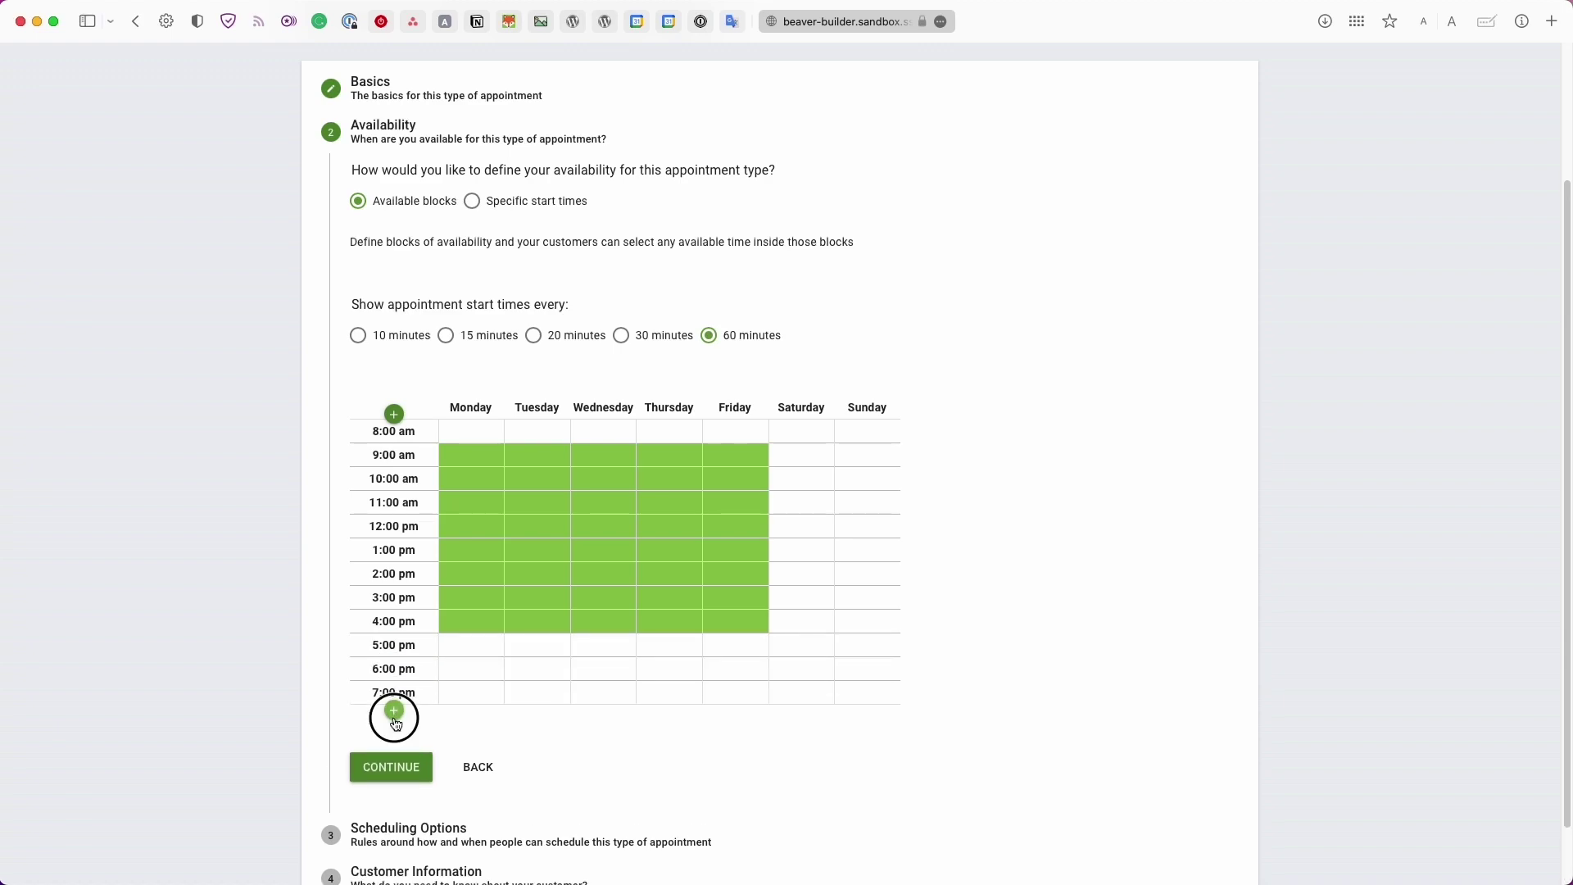
left_click(395, 711)
left_click(394, 414)
left_click(394, 413)
left_click(394, 414)
scroll(621, 513, "down", 2)
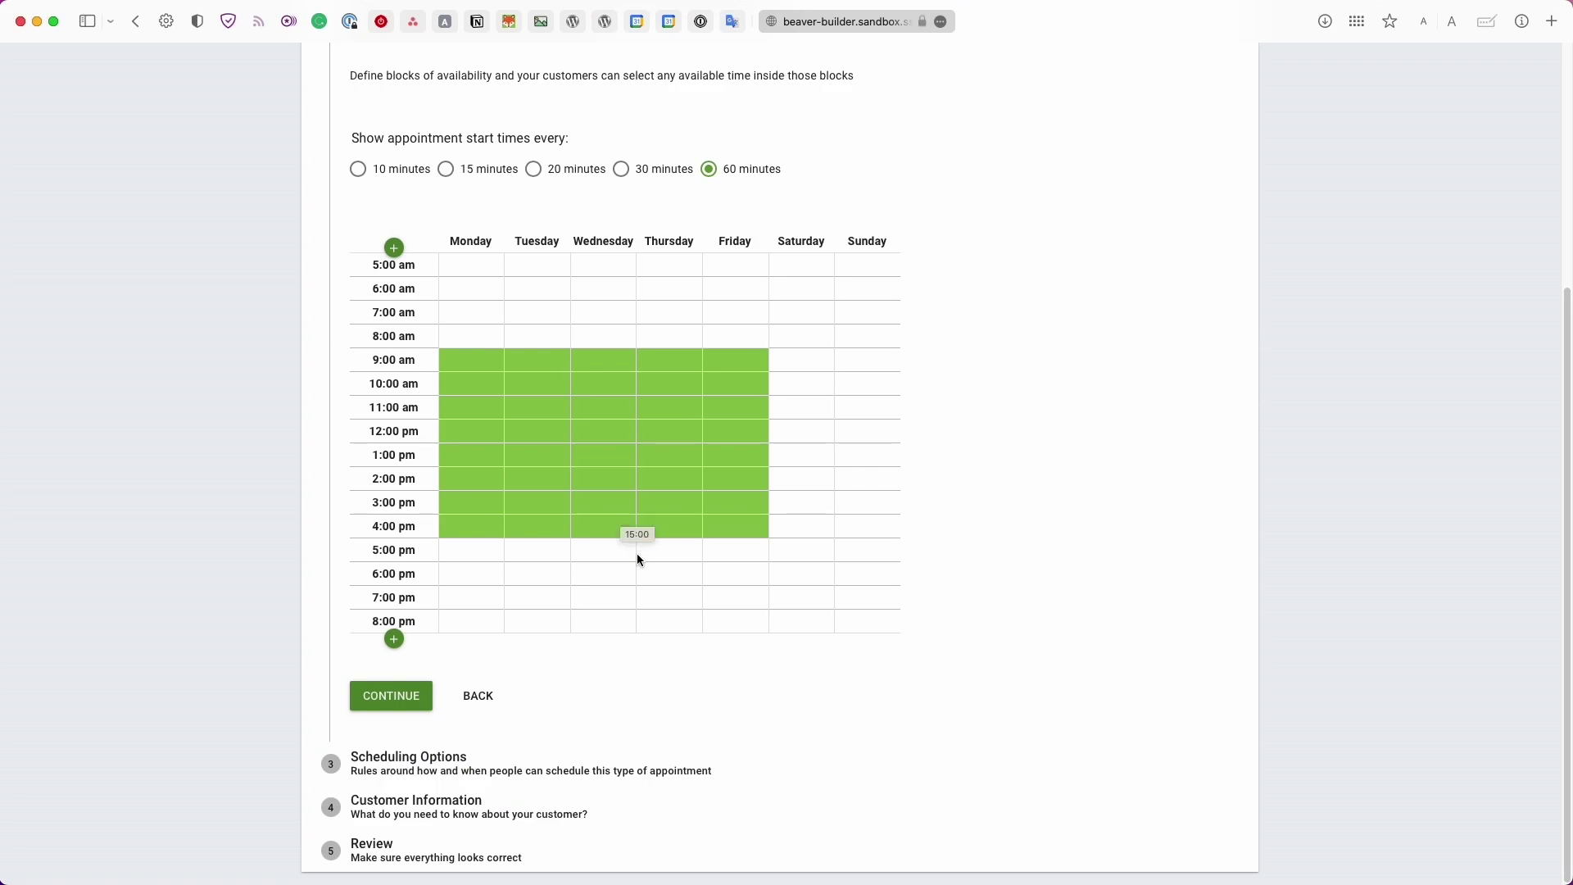
Step: Check the weekly availability grid and continue to the scheduling options
scroll(642, 564, "up", 2)
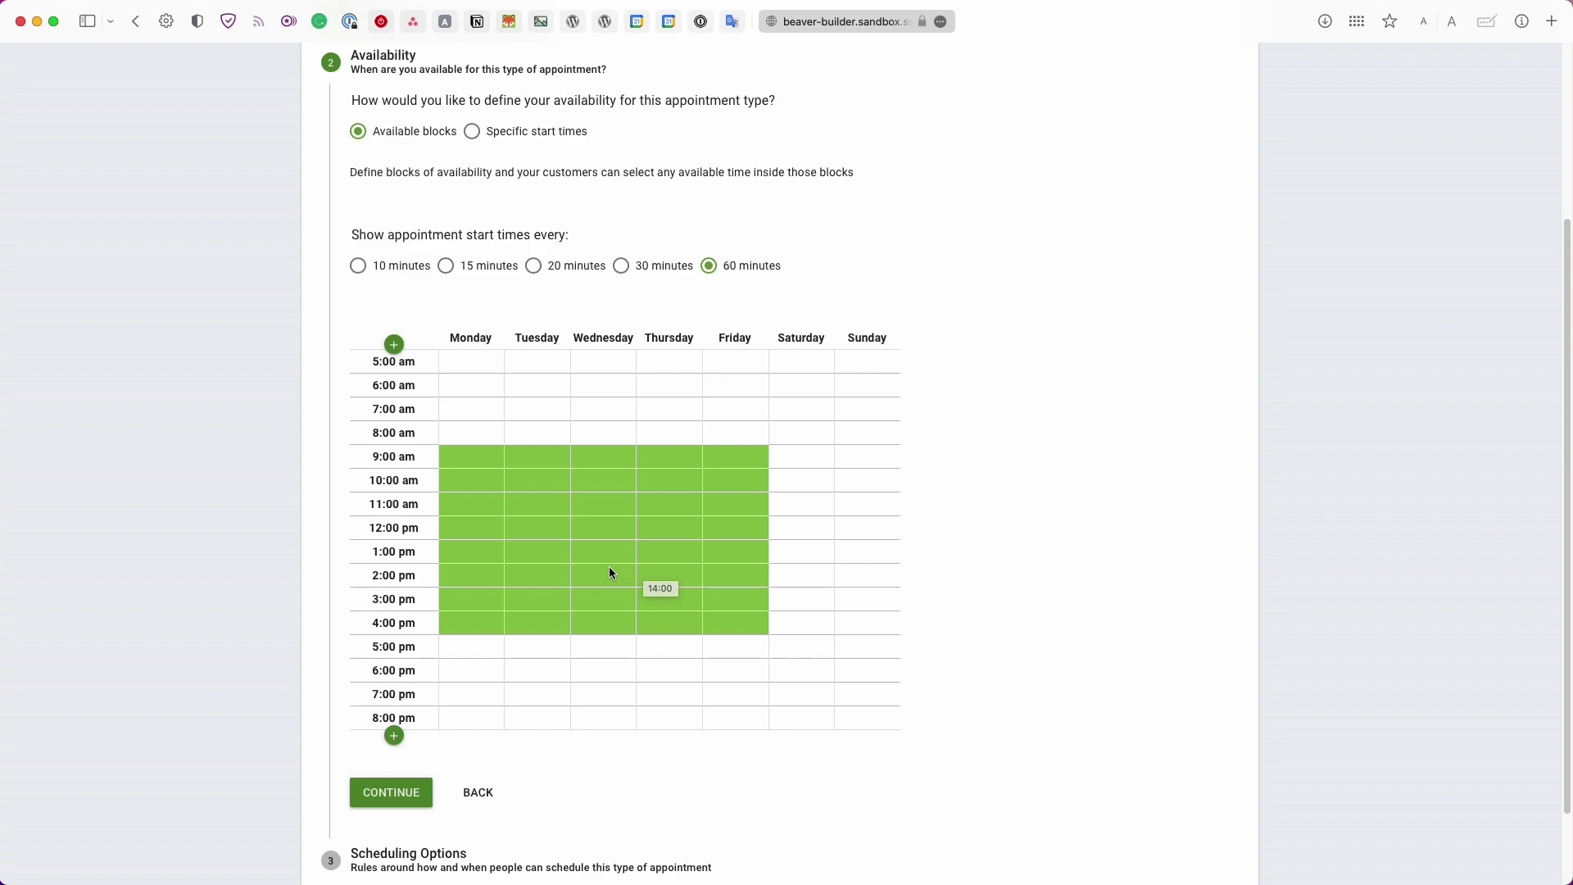
scroll(611, 569, "down", 1)
scroll(610, 569, "up", 2)
scroll(610, 568, "down", 3)
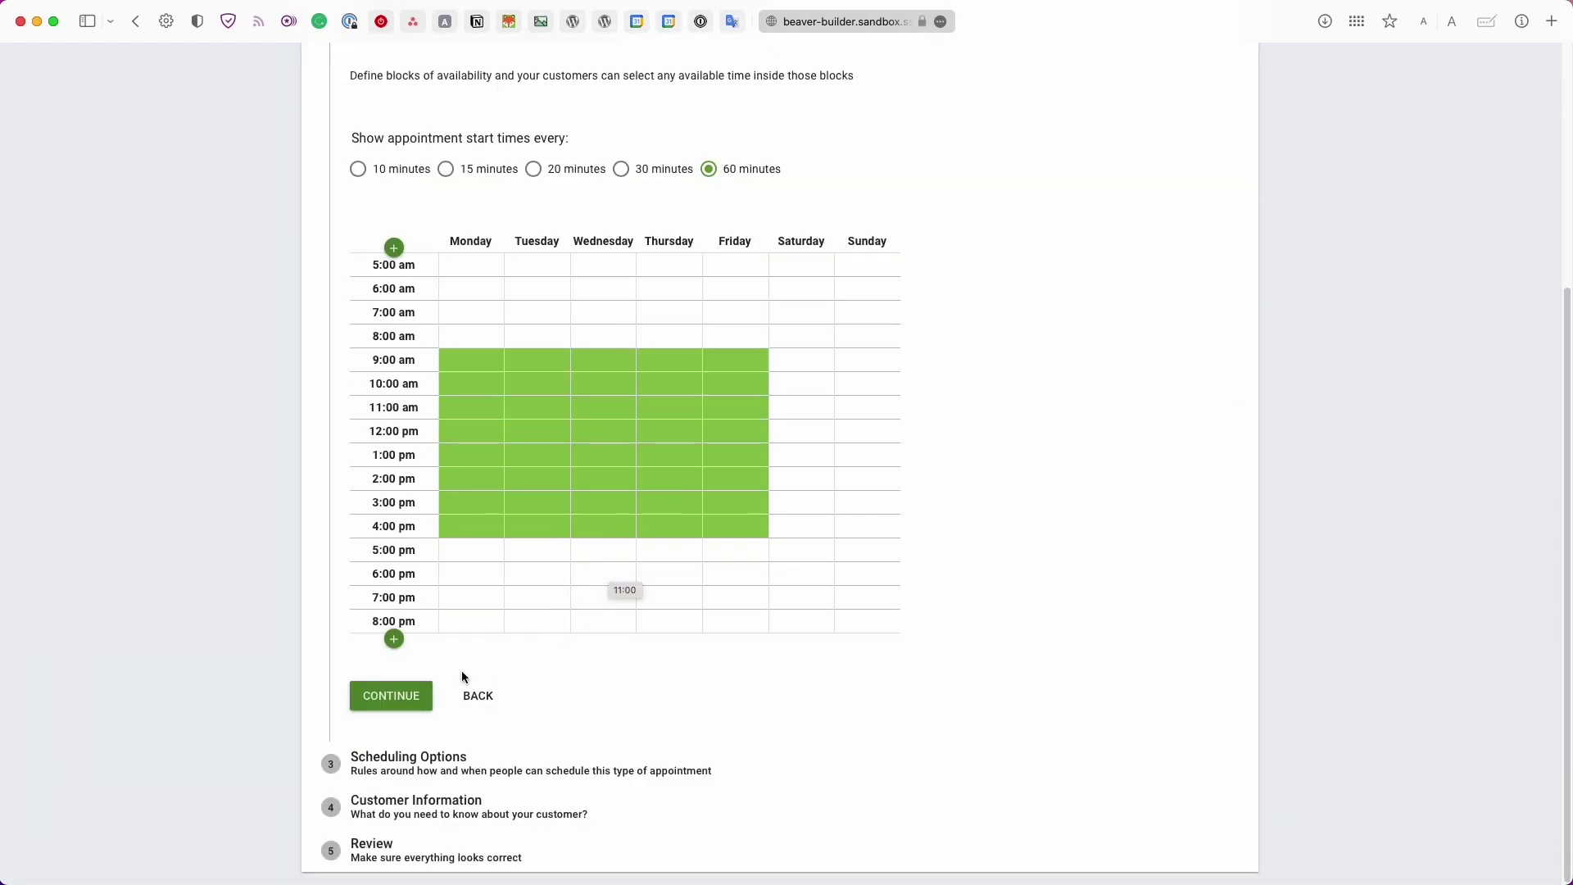
left_click(365, 703)
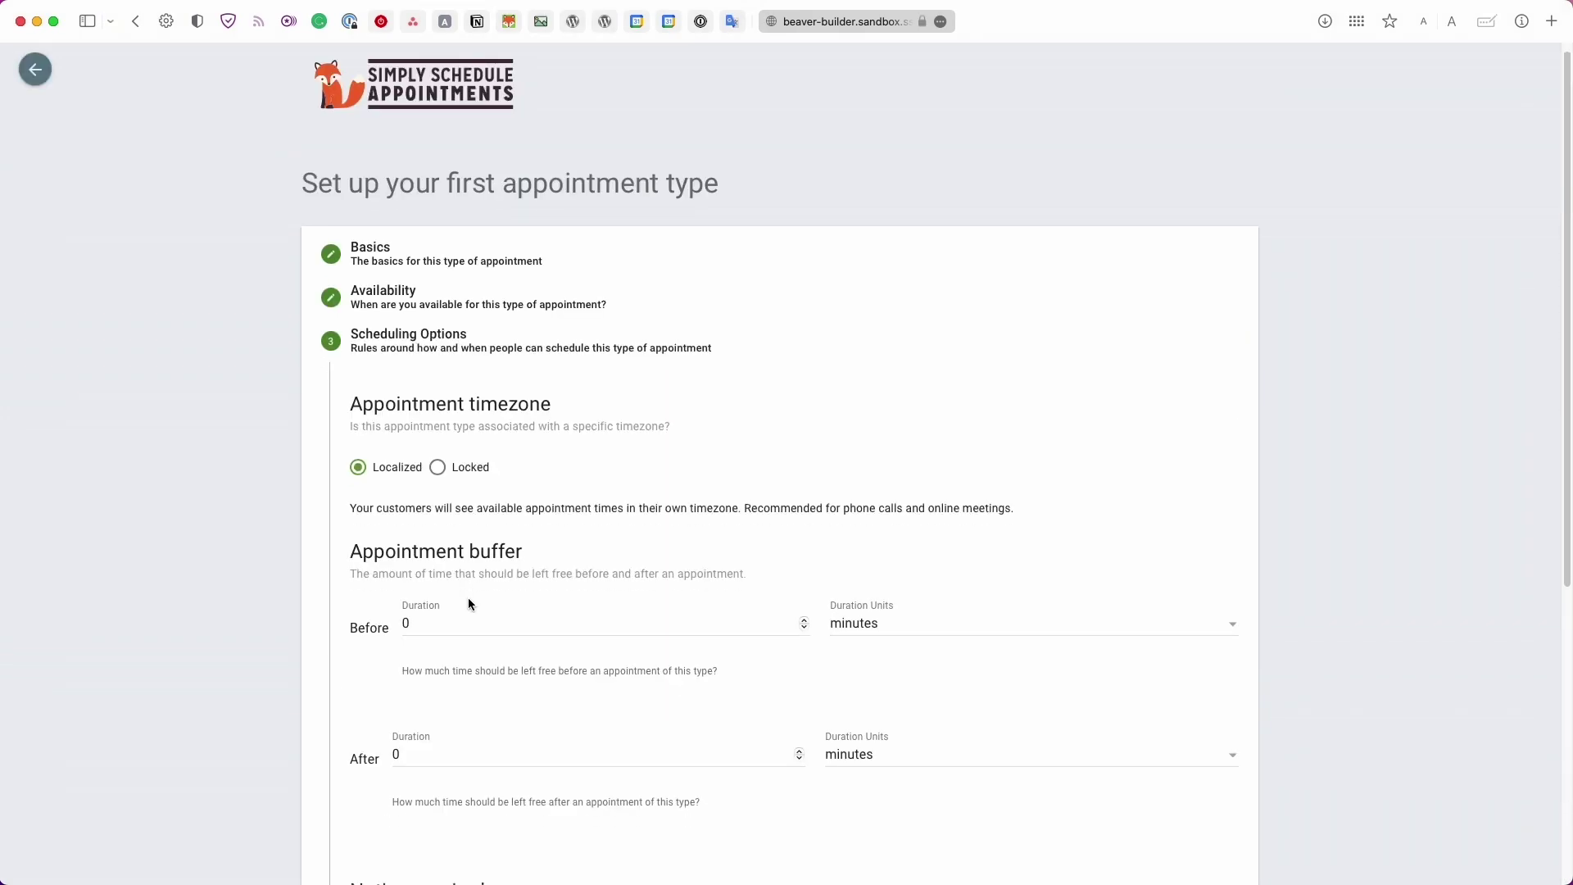
Step: Try locking the appointment timezone, and switch back to the localized timezone
scroll(468, 602, "down", 3)
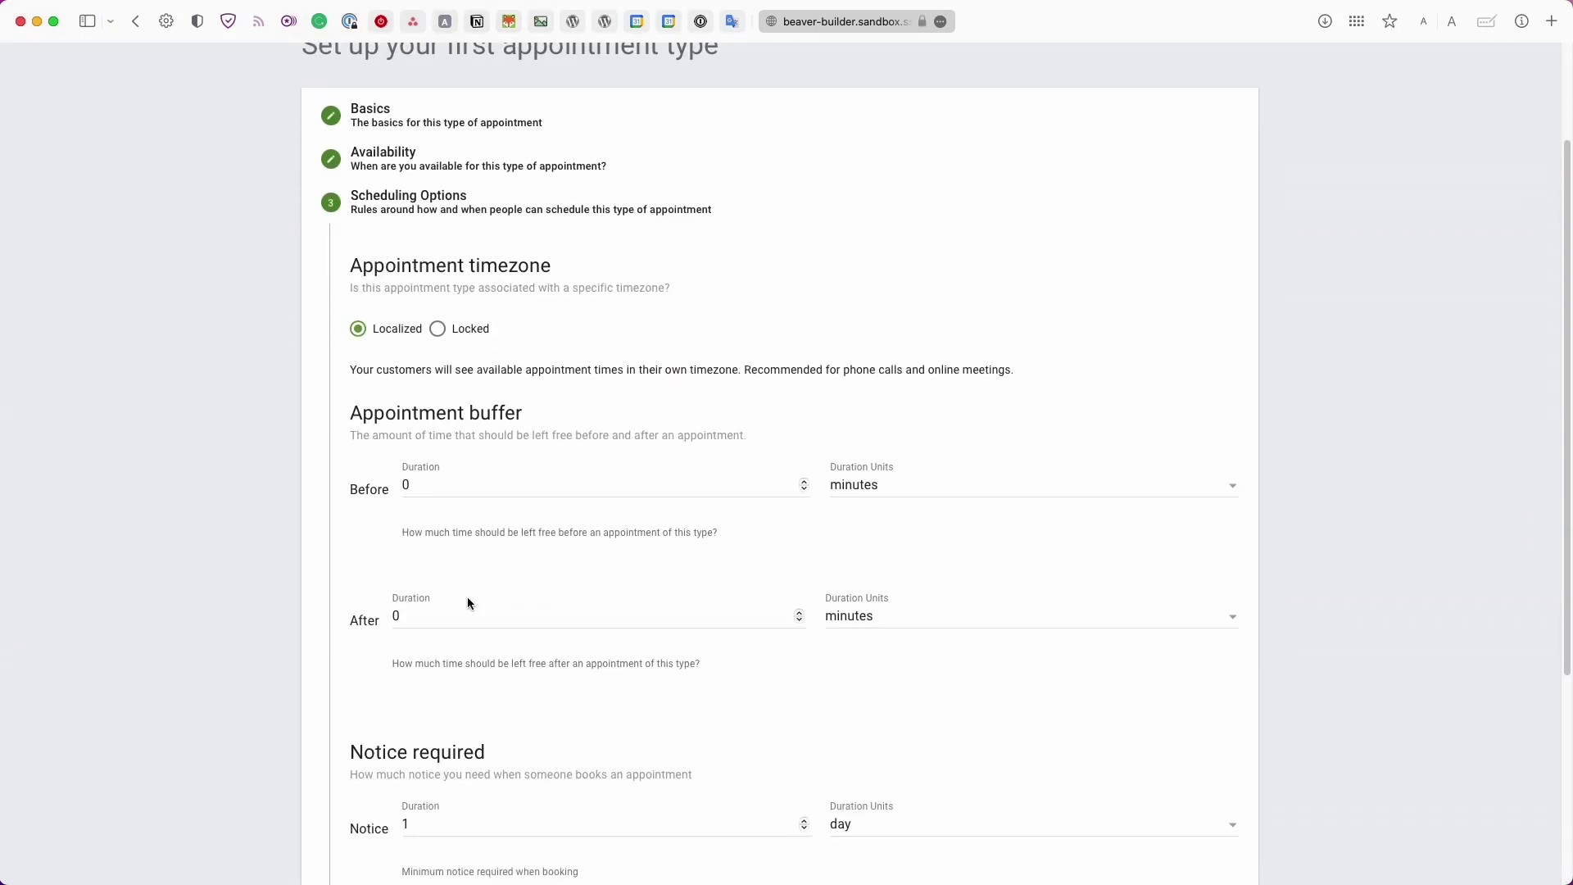
scroll(468, 603, "down", 1)
scroll(467, 603, "down", 1)
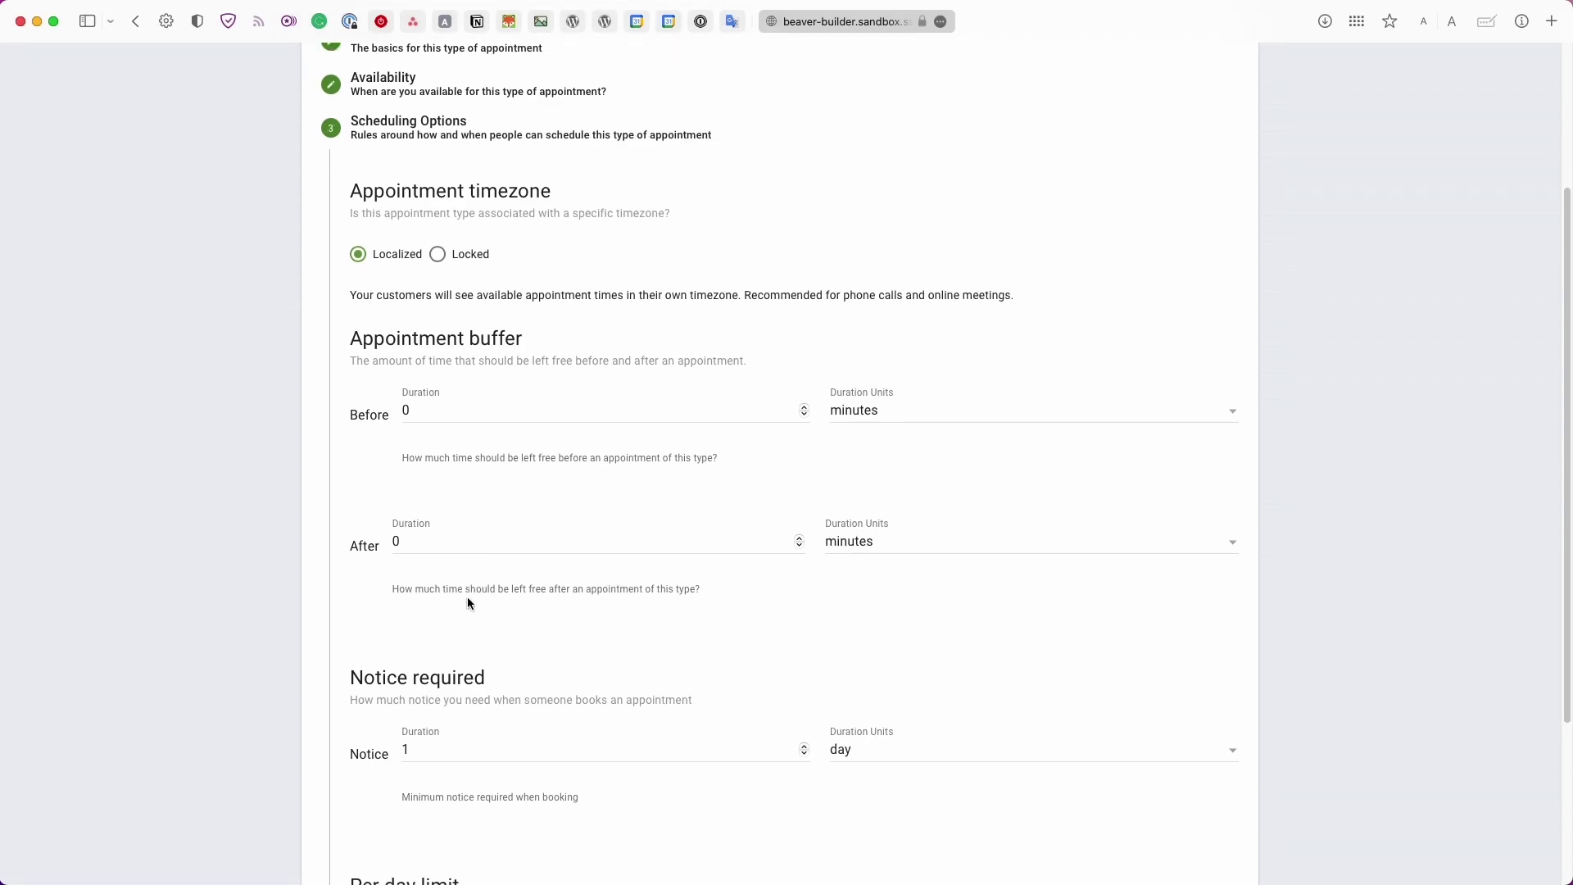
left_click(440, 259)
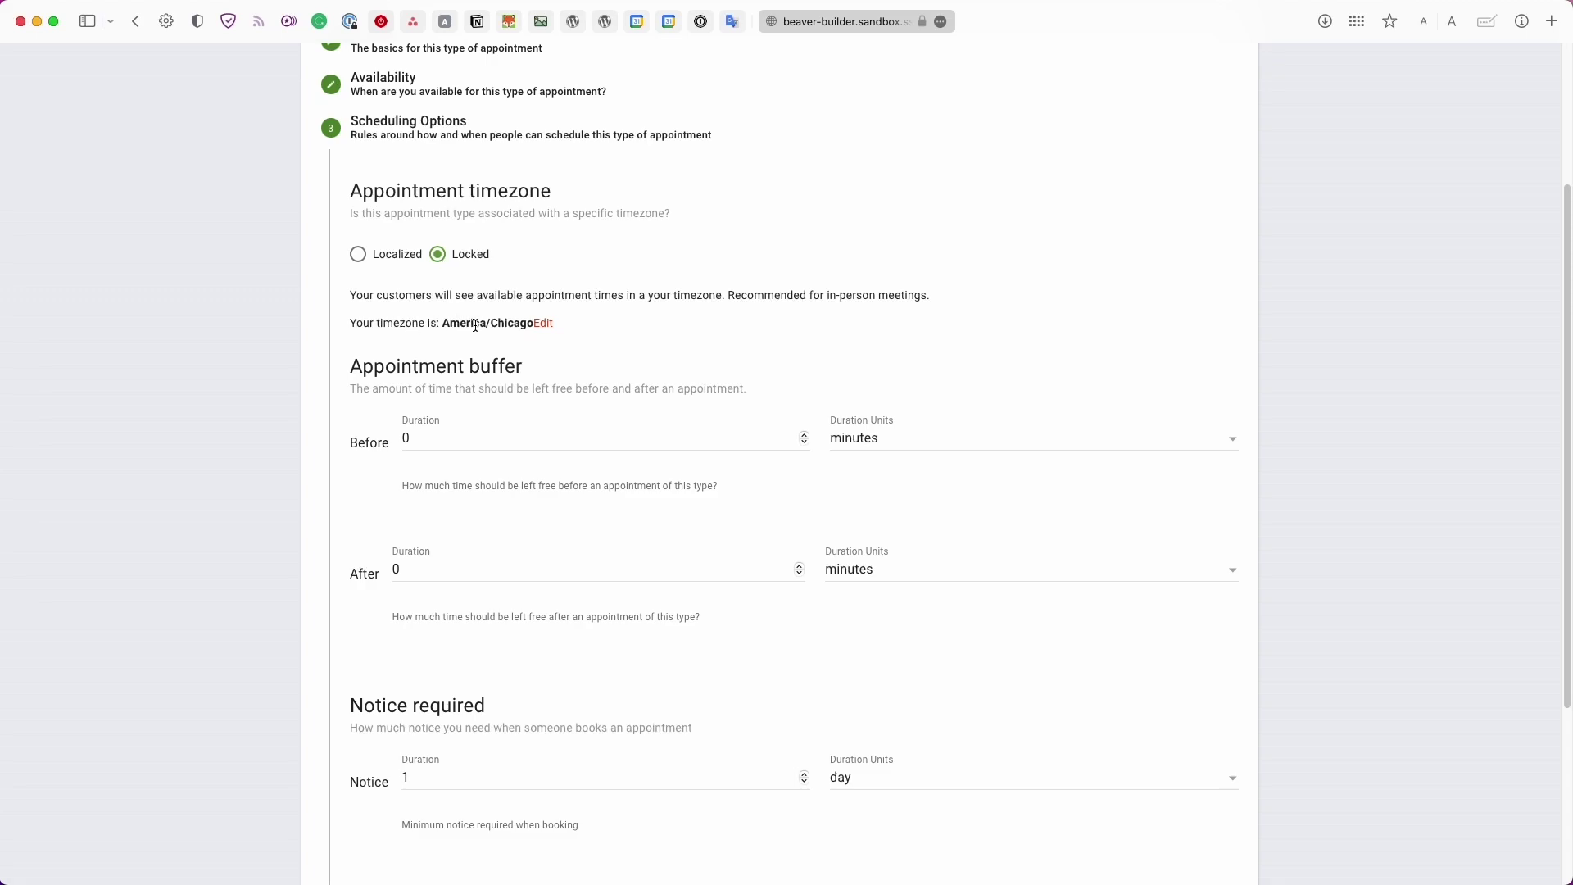
left_click(407, 264)
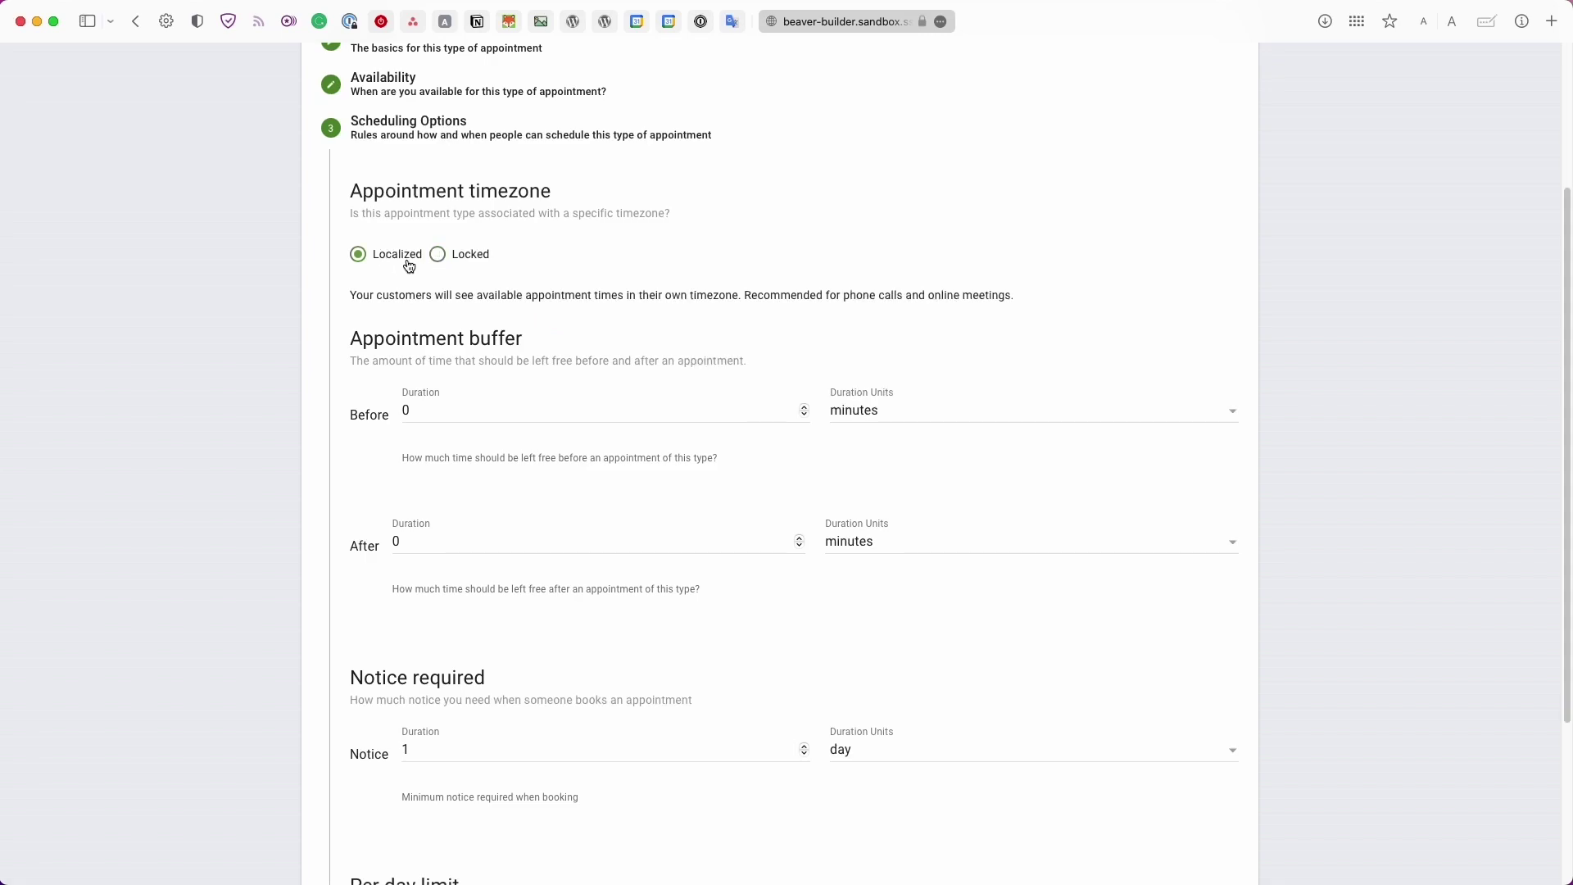
Step: Limit this appointment type to 2 bookings per day and continue to the customer information
scroll(424, 303, "down", 3)
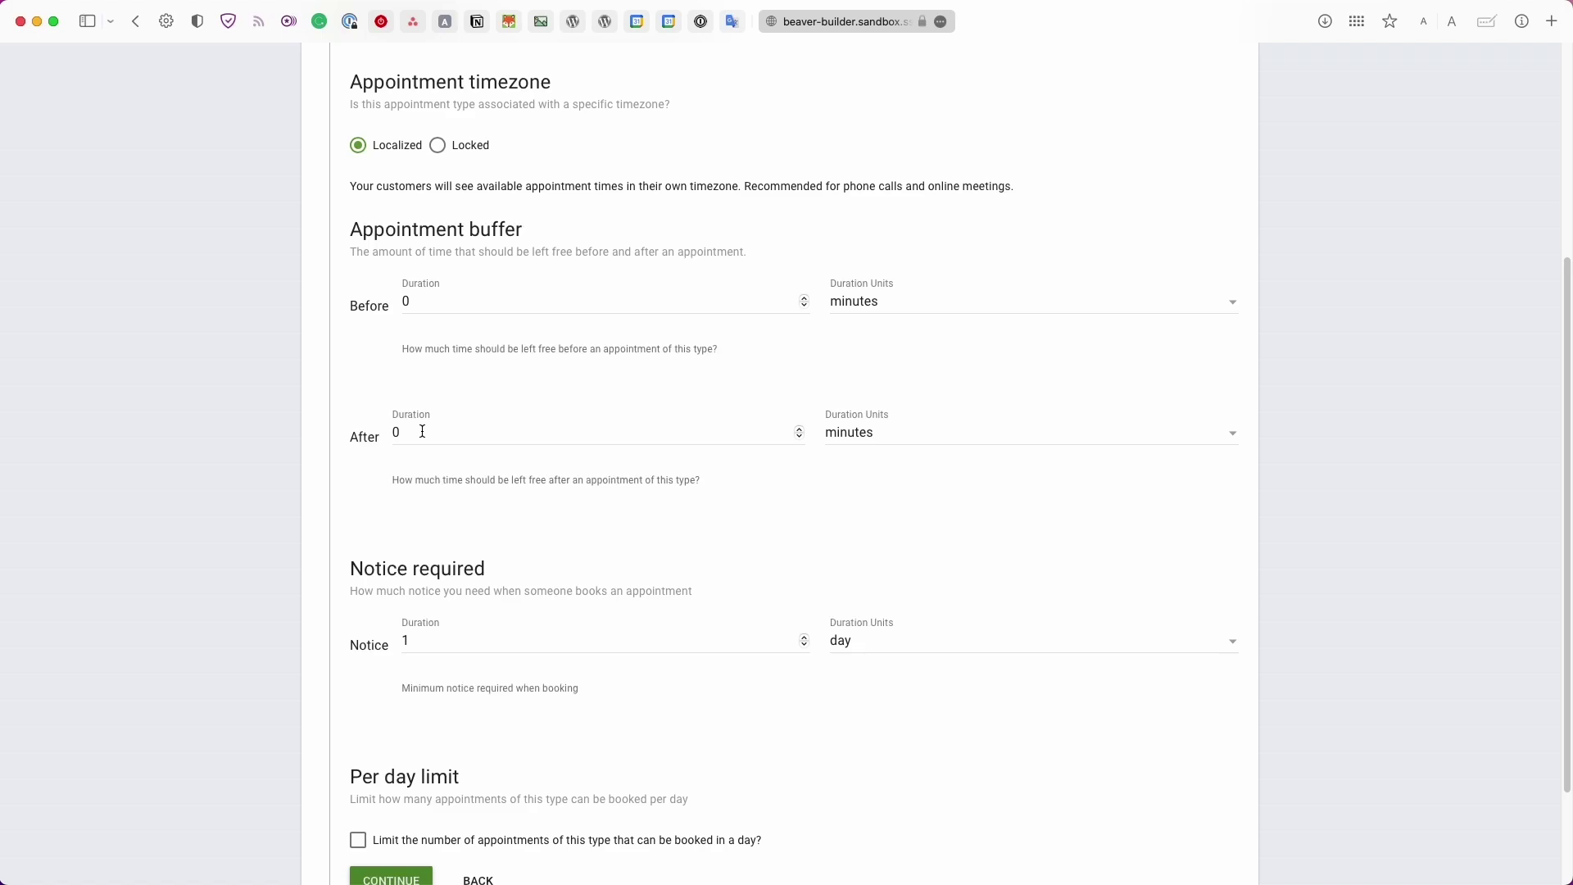
scroll(423, 432, "down", 3)
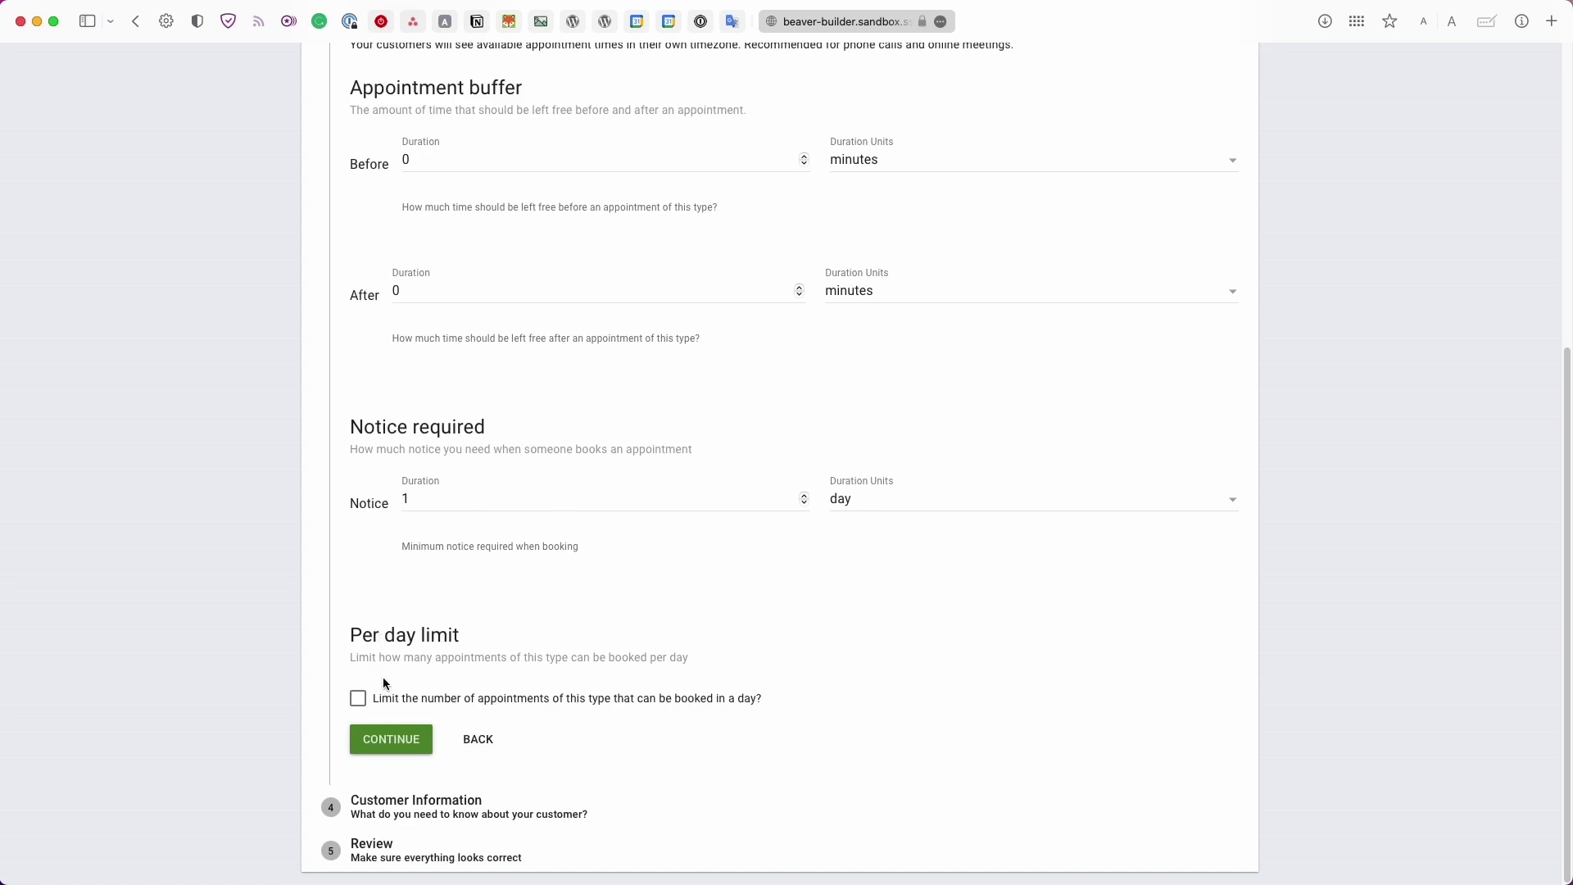
left_click(379, 705)
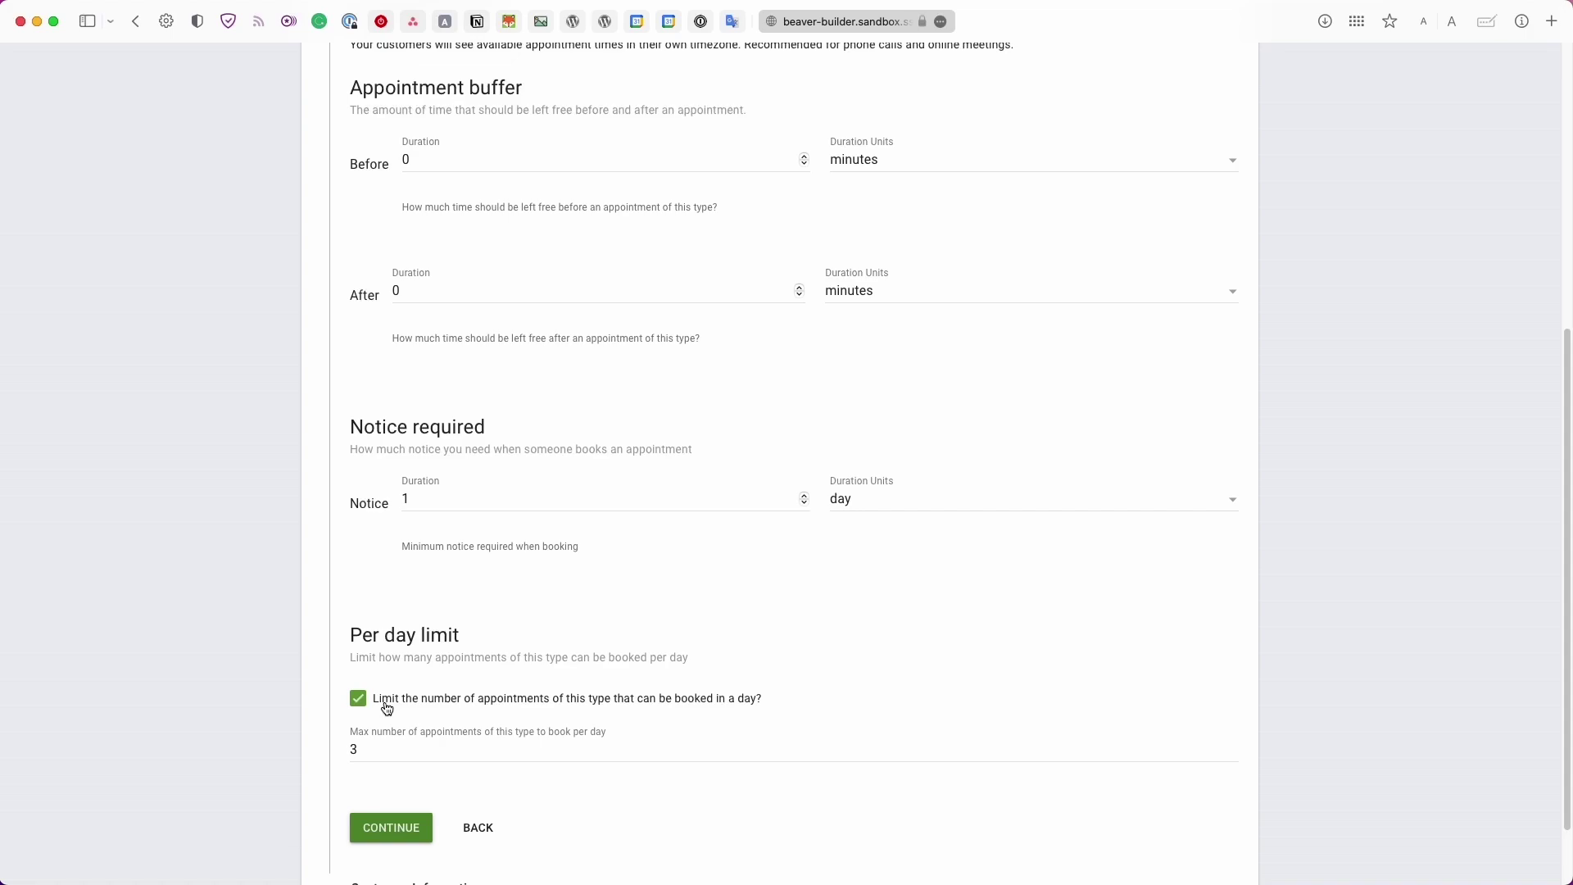
left_click(351, 747)
key("BackSpace")
type("2")
scroll(459, 745, "down", 2)
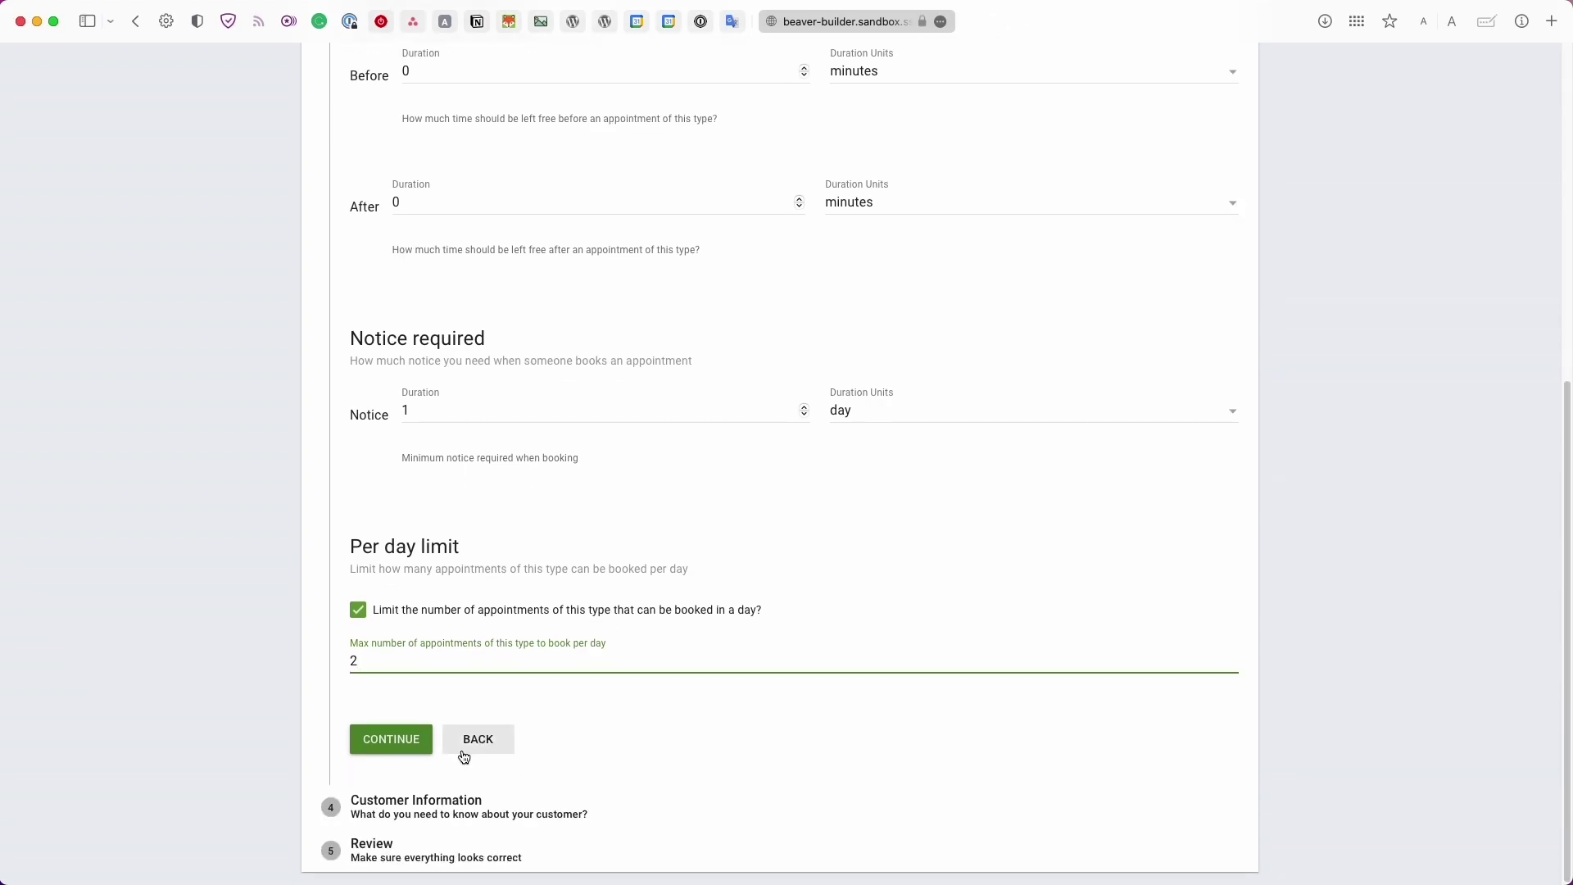
left_click(415, 746)
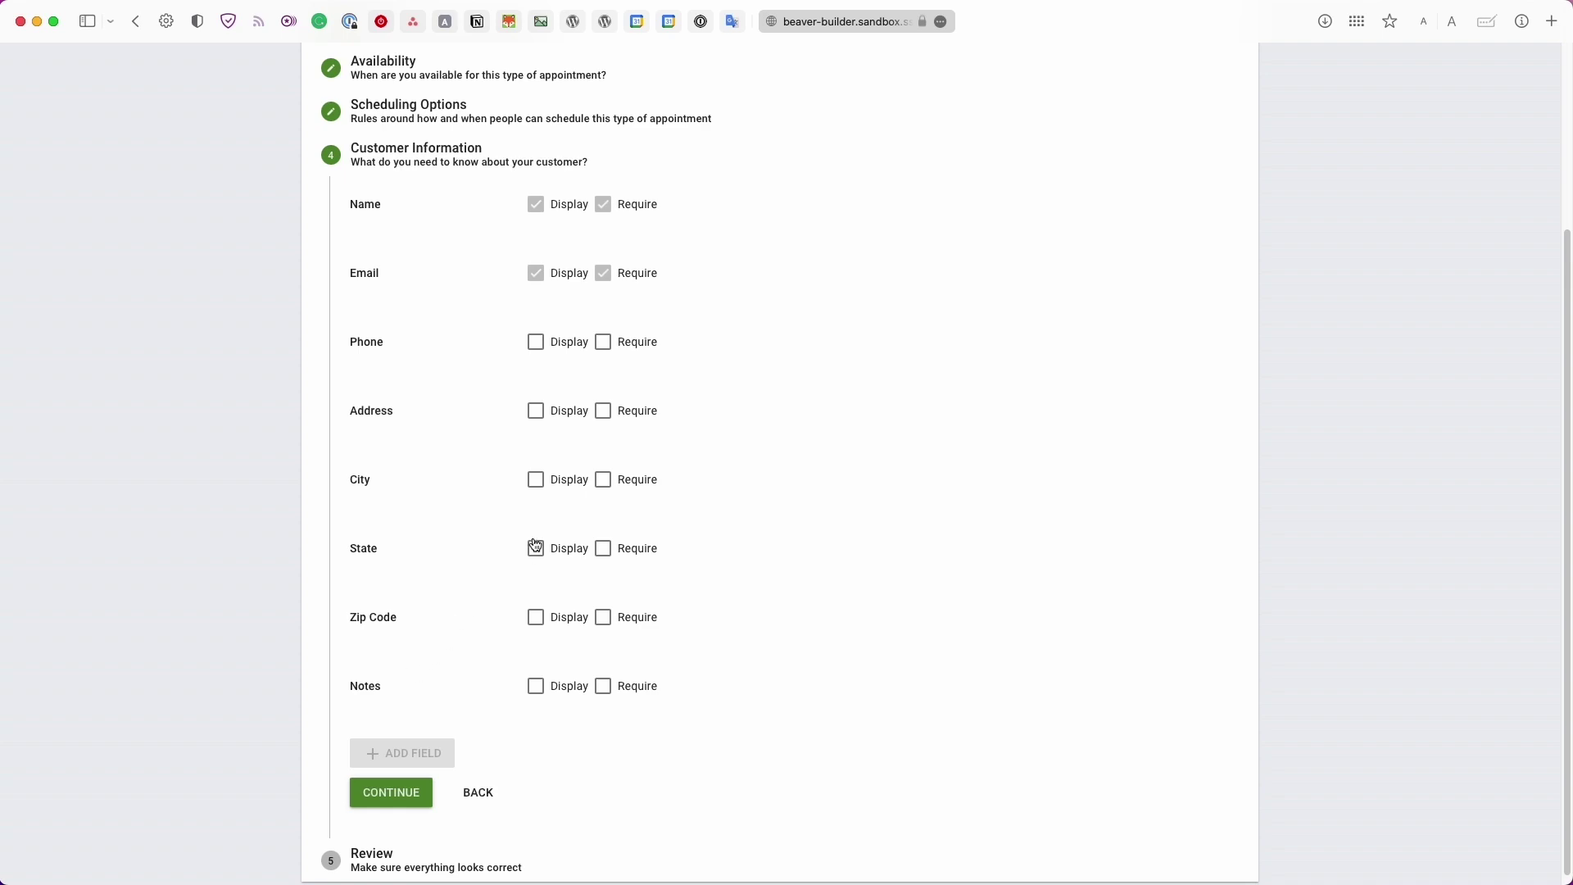
Step: Display and require the Phone field, display the Notes field as optional, and continue to the review
left_click(543, 351)
left_click(609, 343)
left_click(572, 688)
left_click(429, 758)
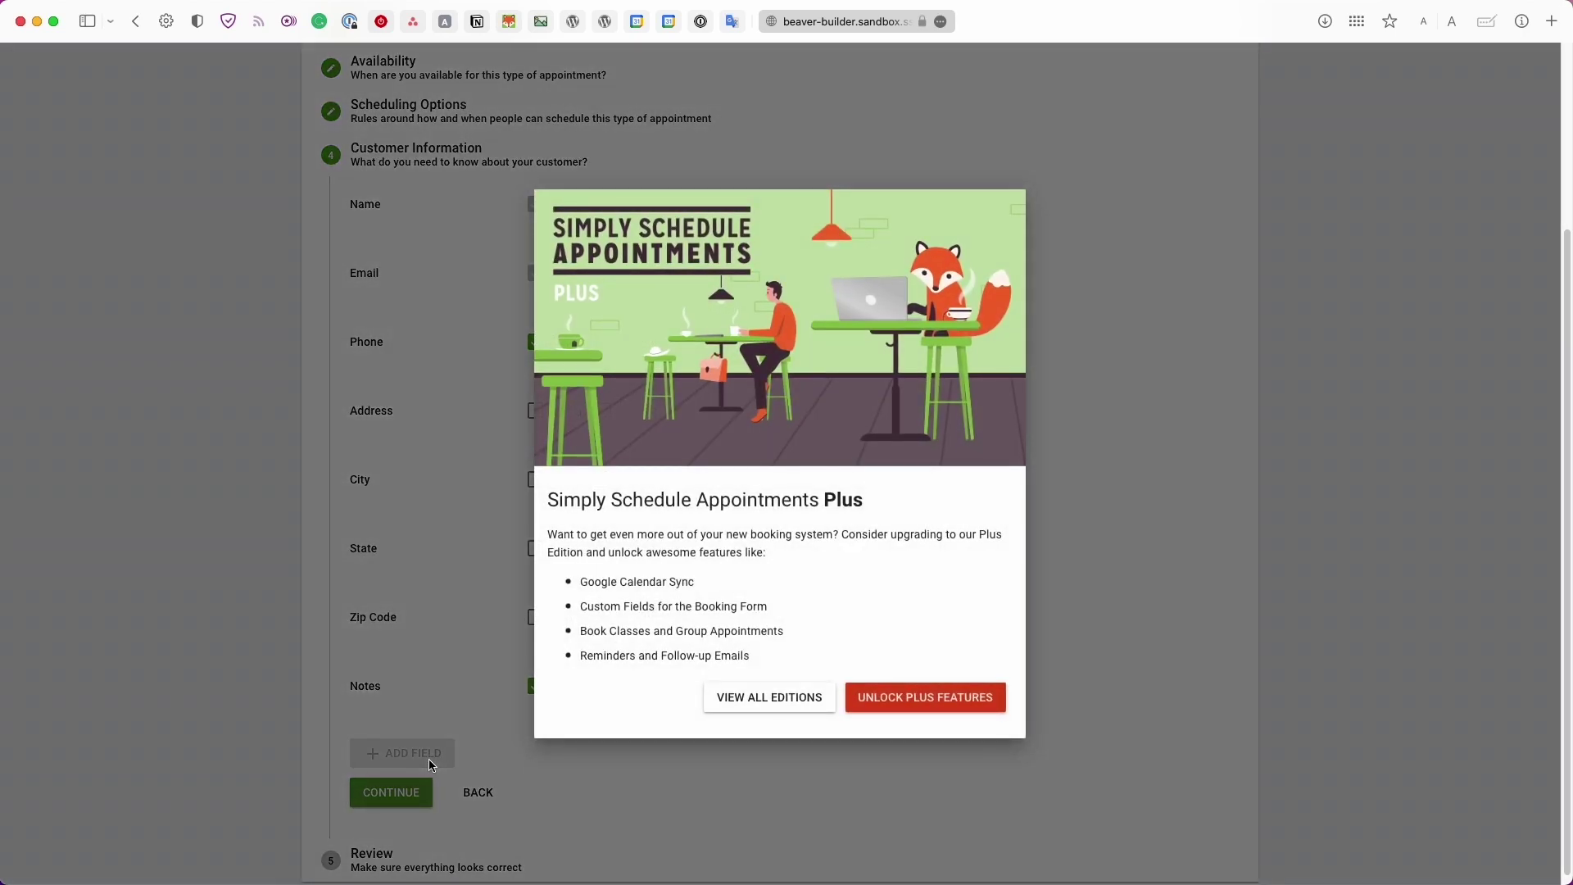
left_click(459, 714)
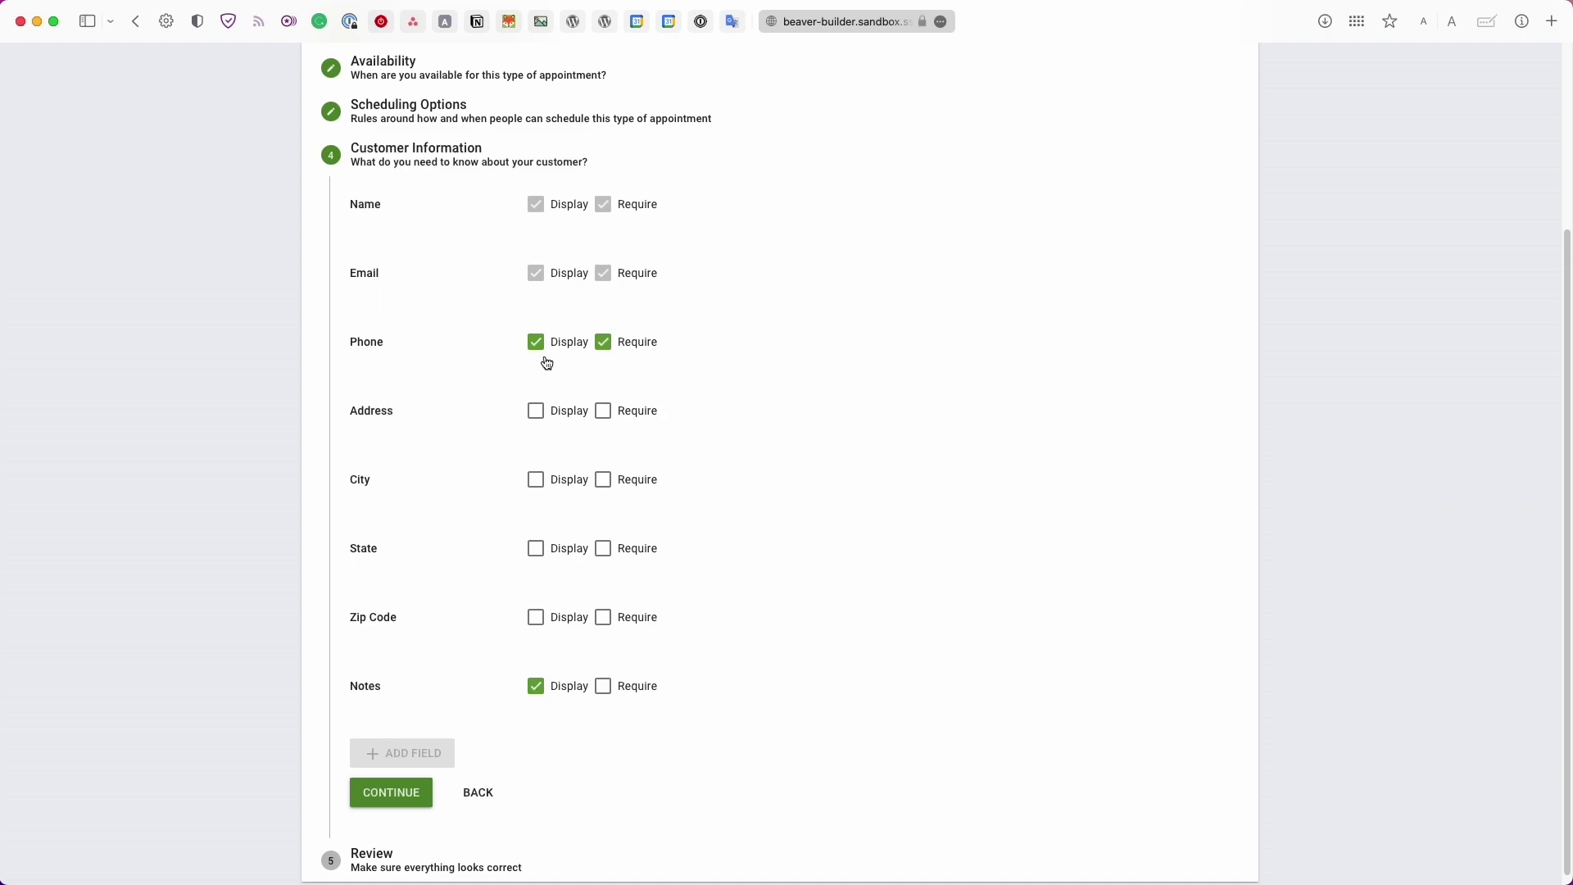
scroll(598, 750, "down", 1)
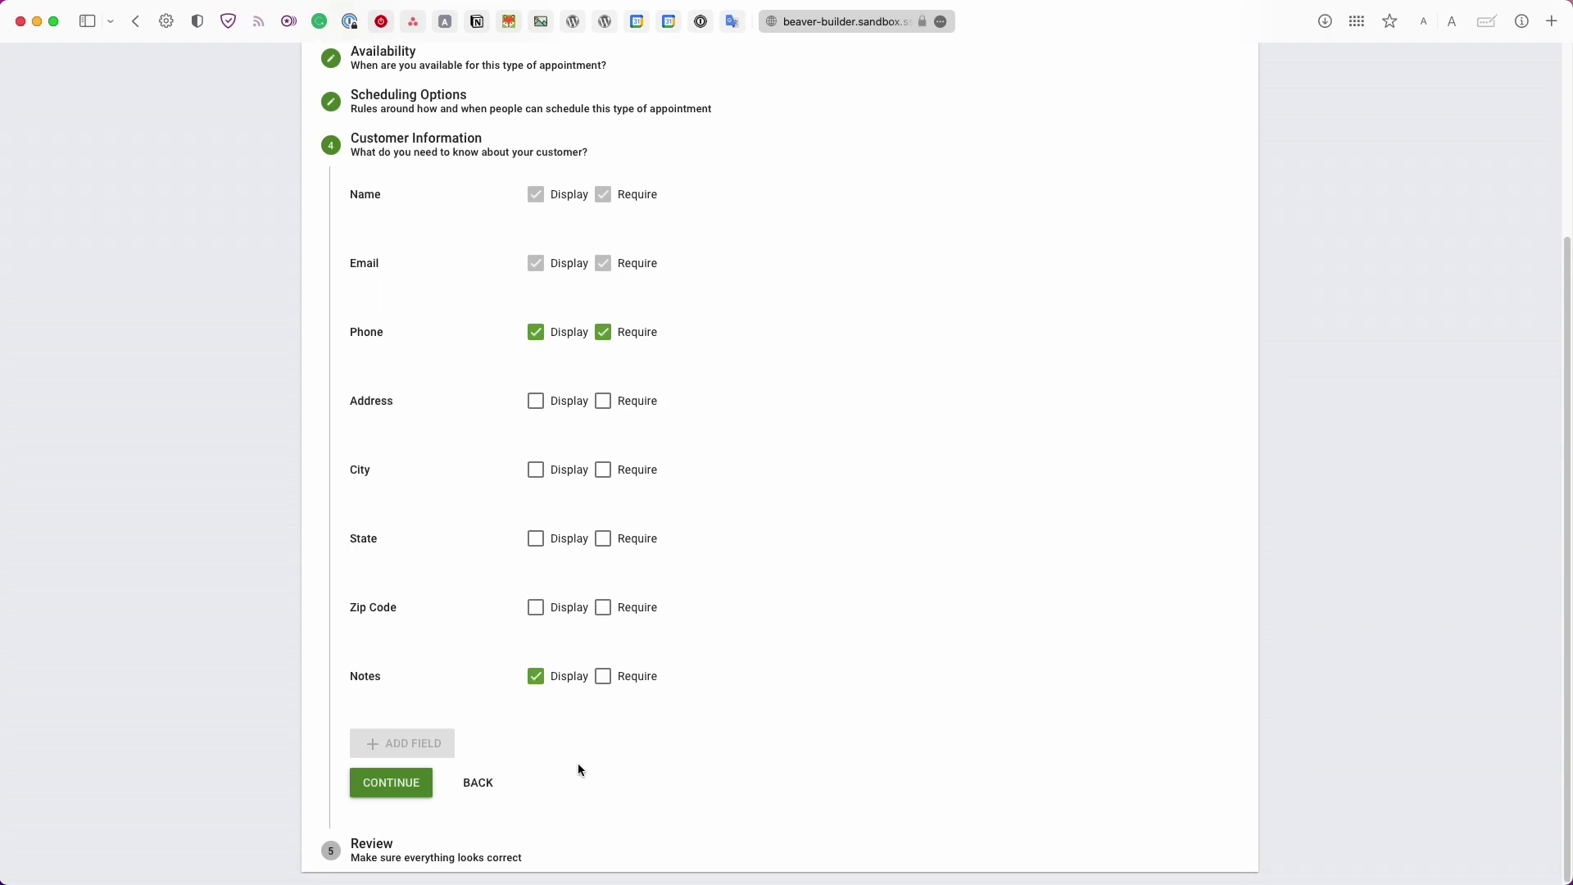
left_click(407, 790)
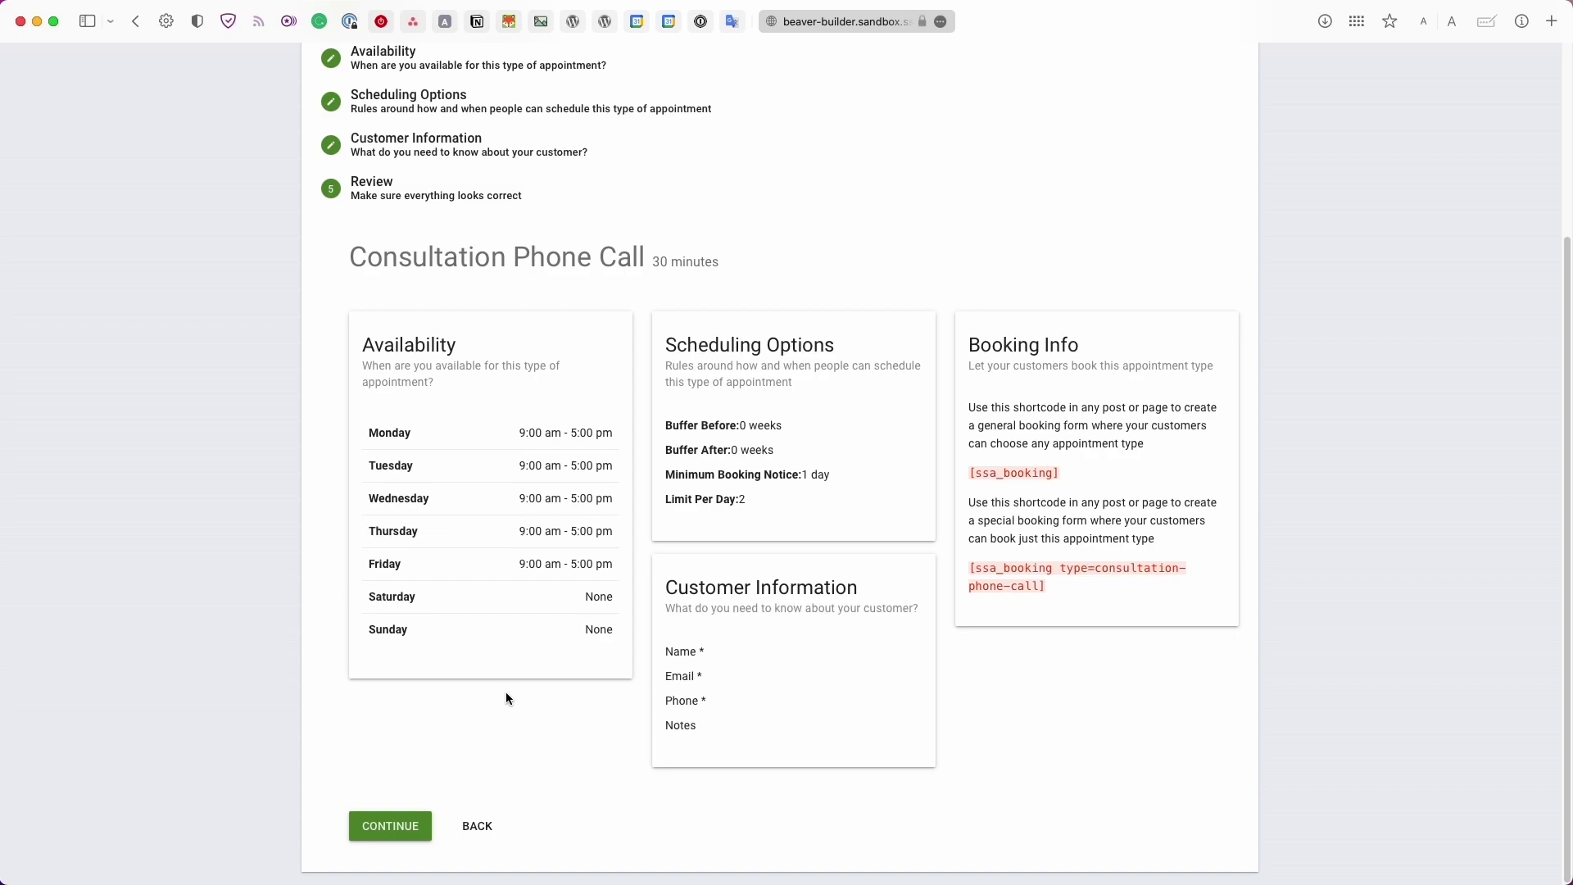
Step: Review the appointment type's availability and booking shortcode, and complete the setup wizard
scroll(505, 695, "up", 3)
scroll(505, 695, "down", 3)
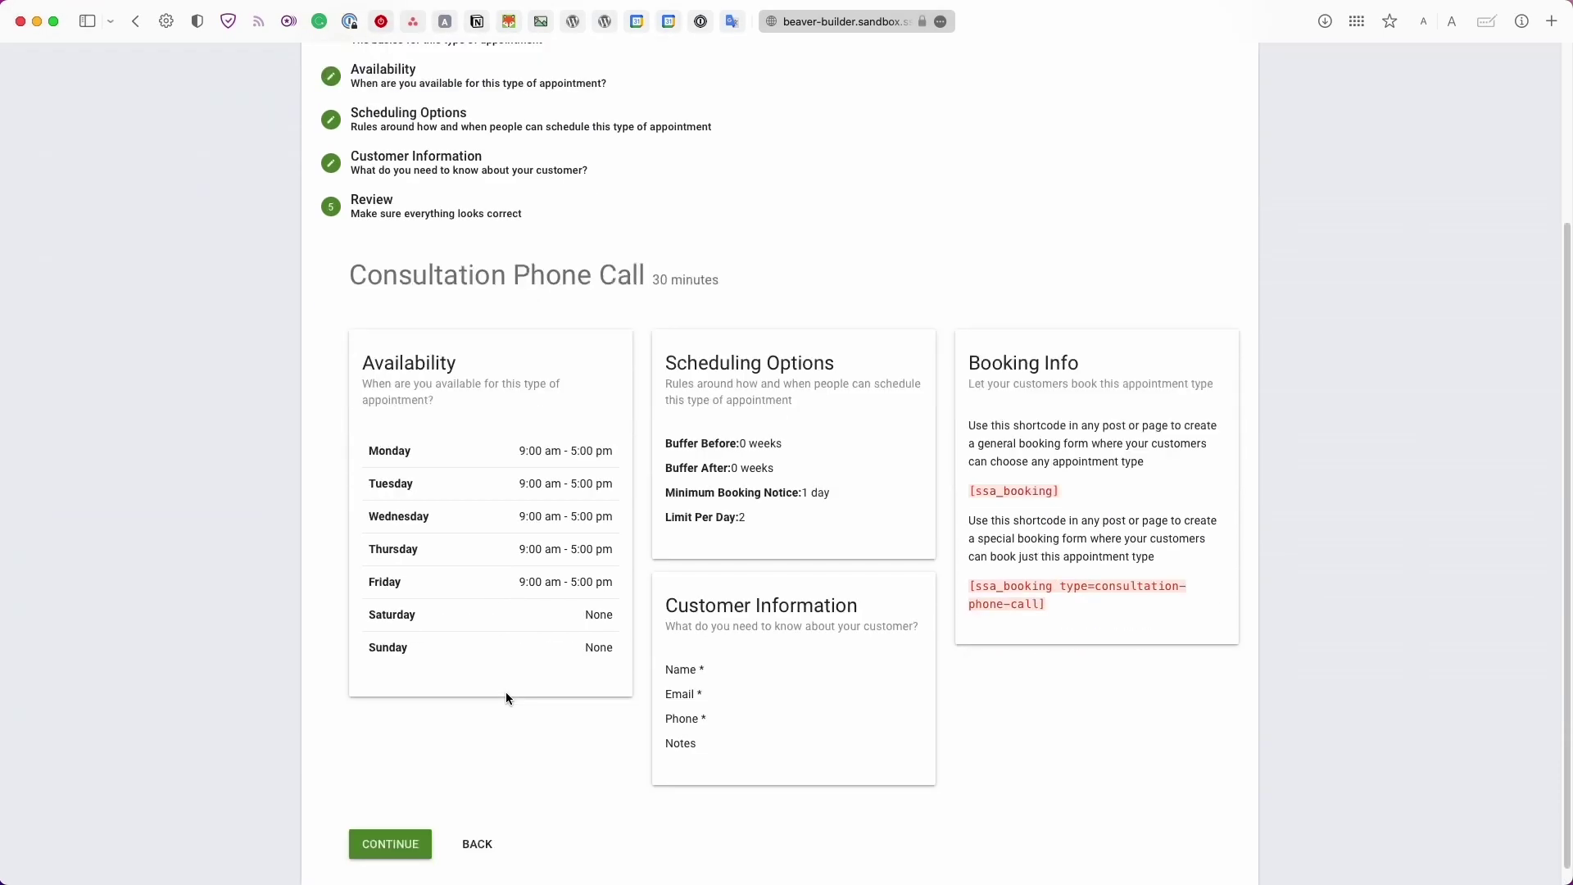
scroll(505, 693, "up", 1)
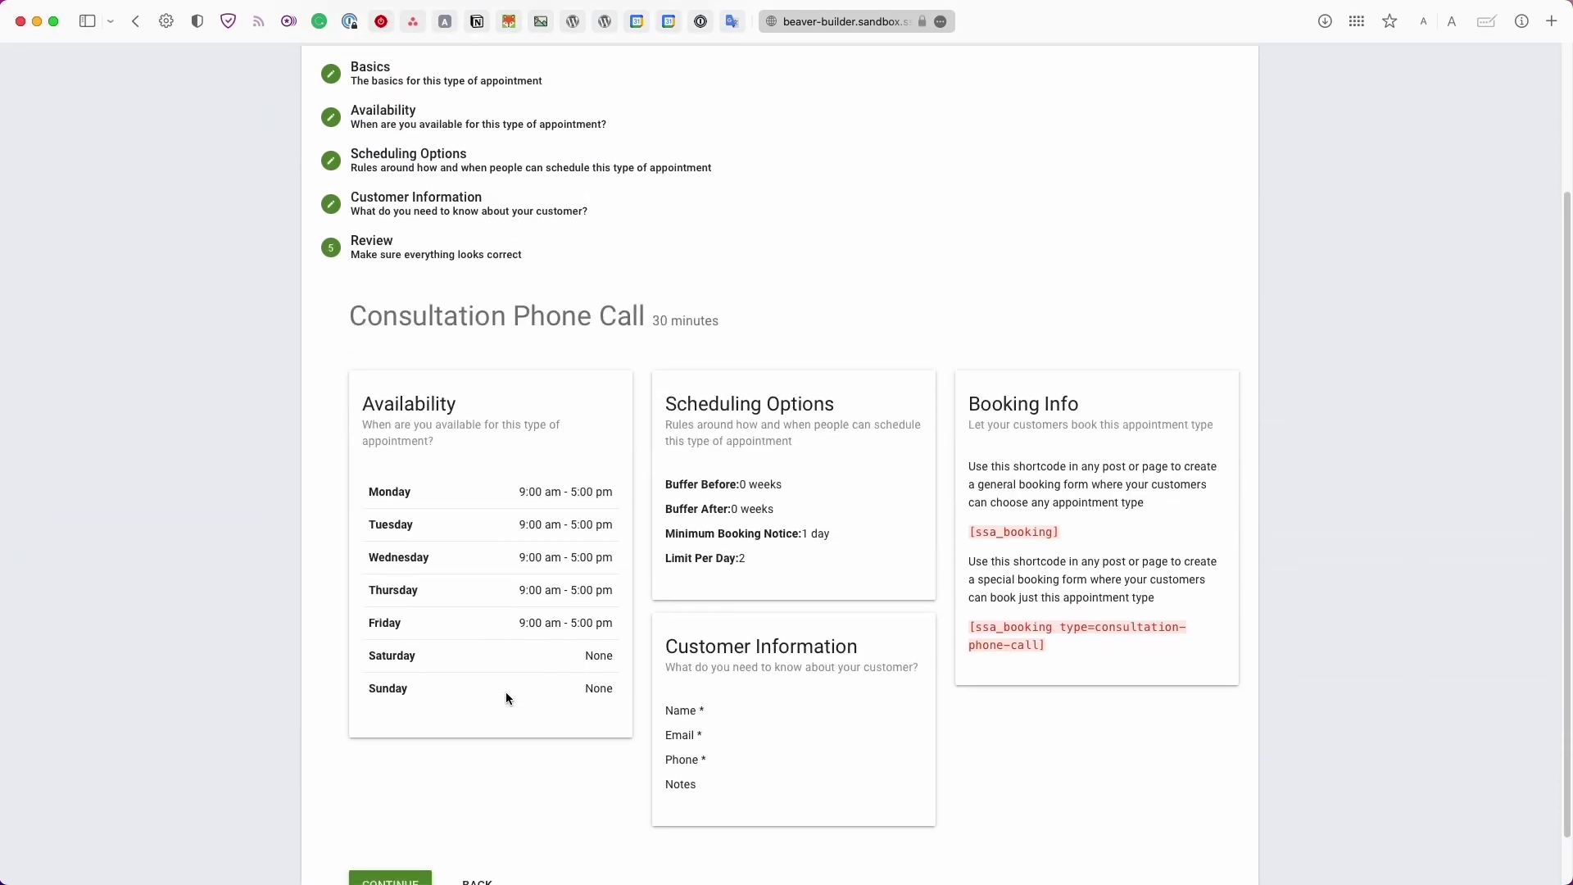
left_click_drag(380, 480, 606, 676)
left_click(606, 675)
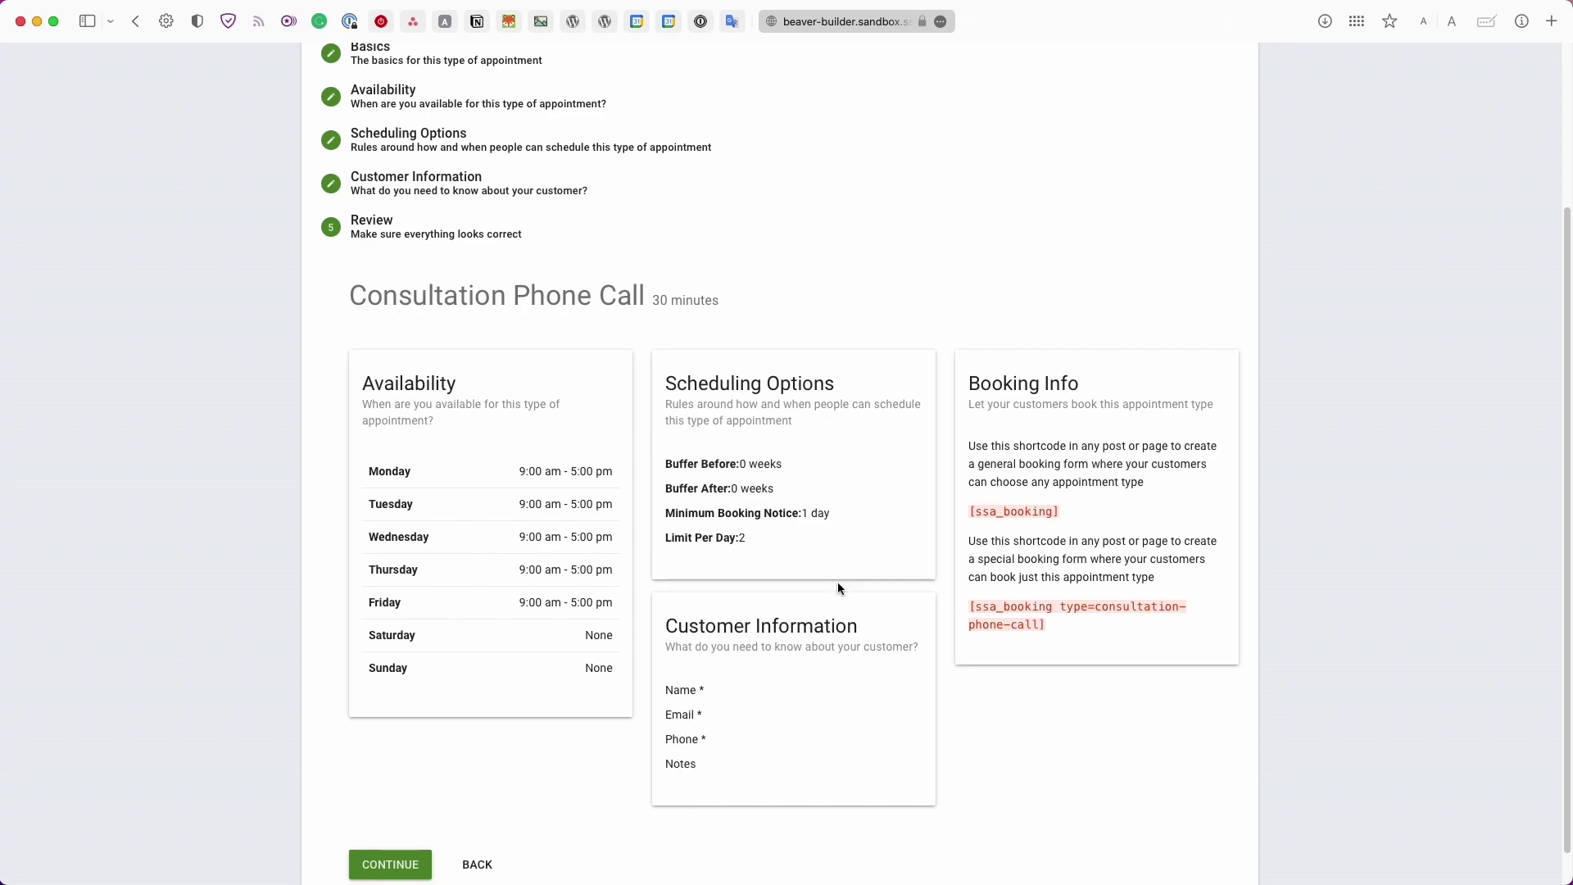
scroll(973, 464, "down", 1)
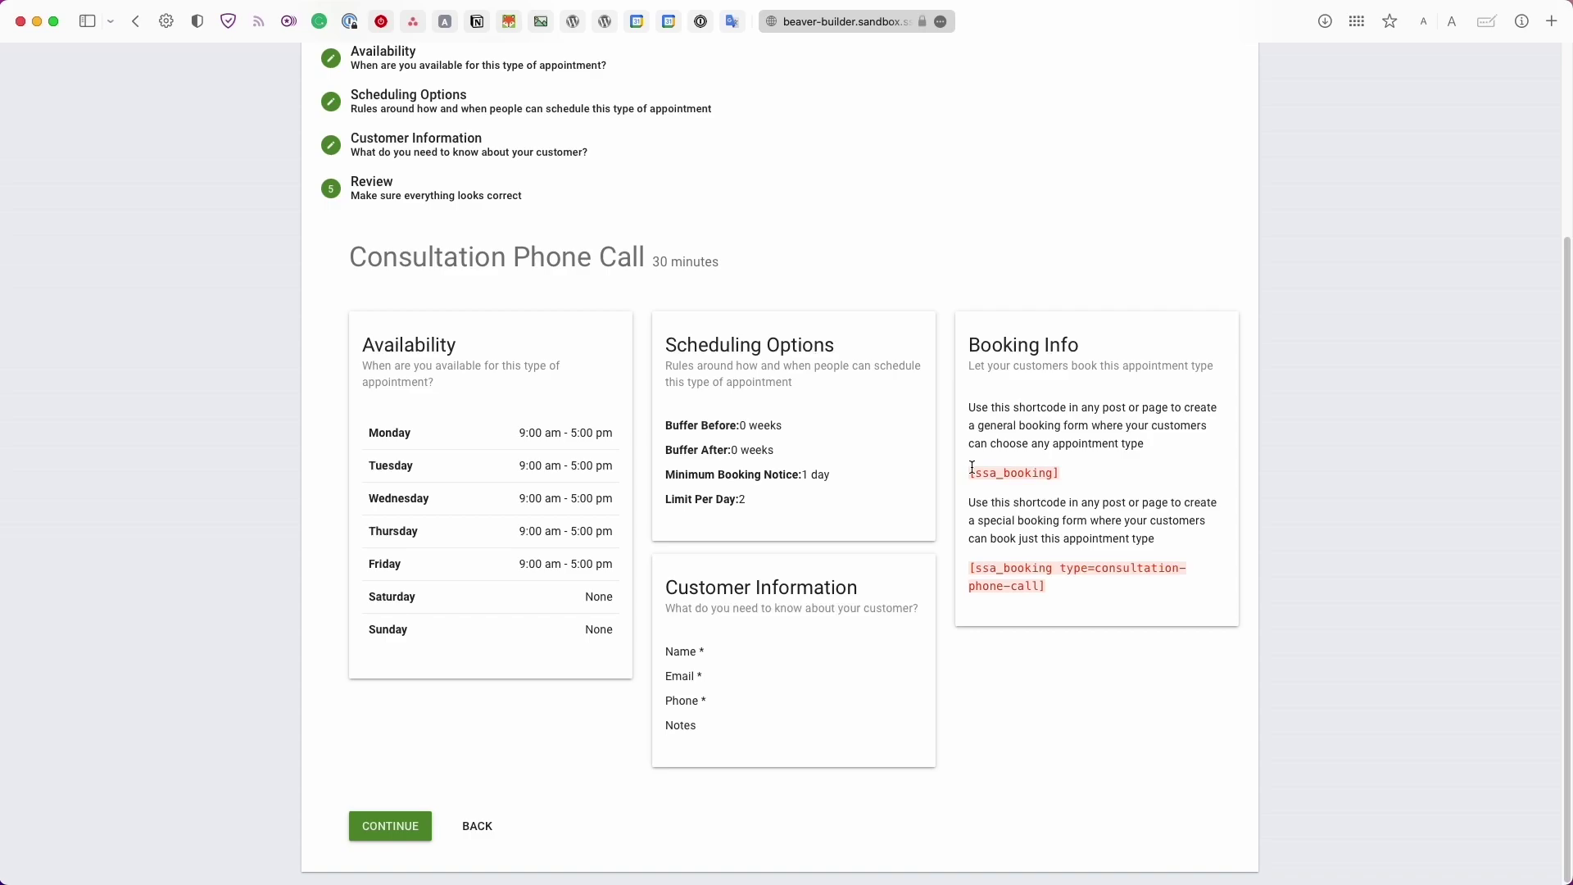
triple_click(1037, 475)
left_click(390, 827)
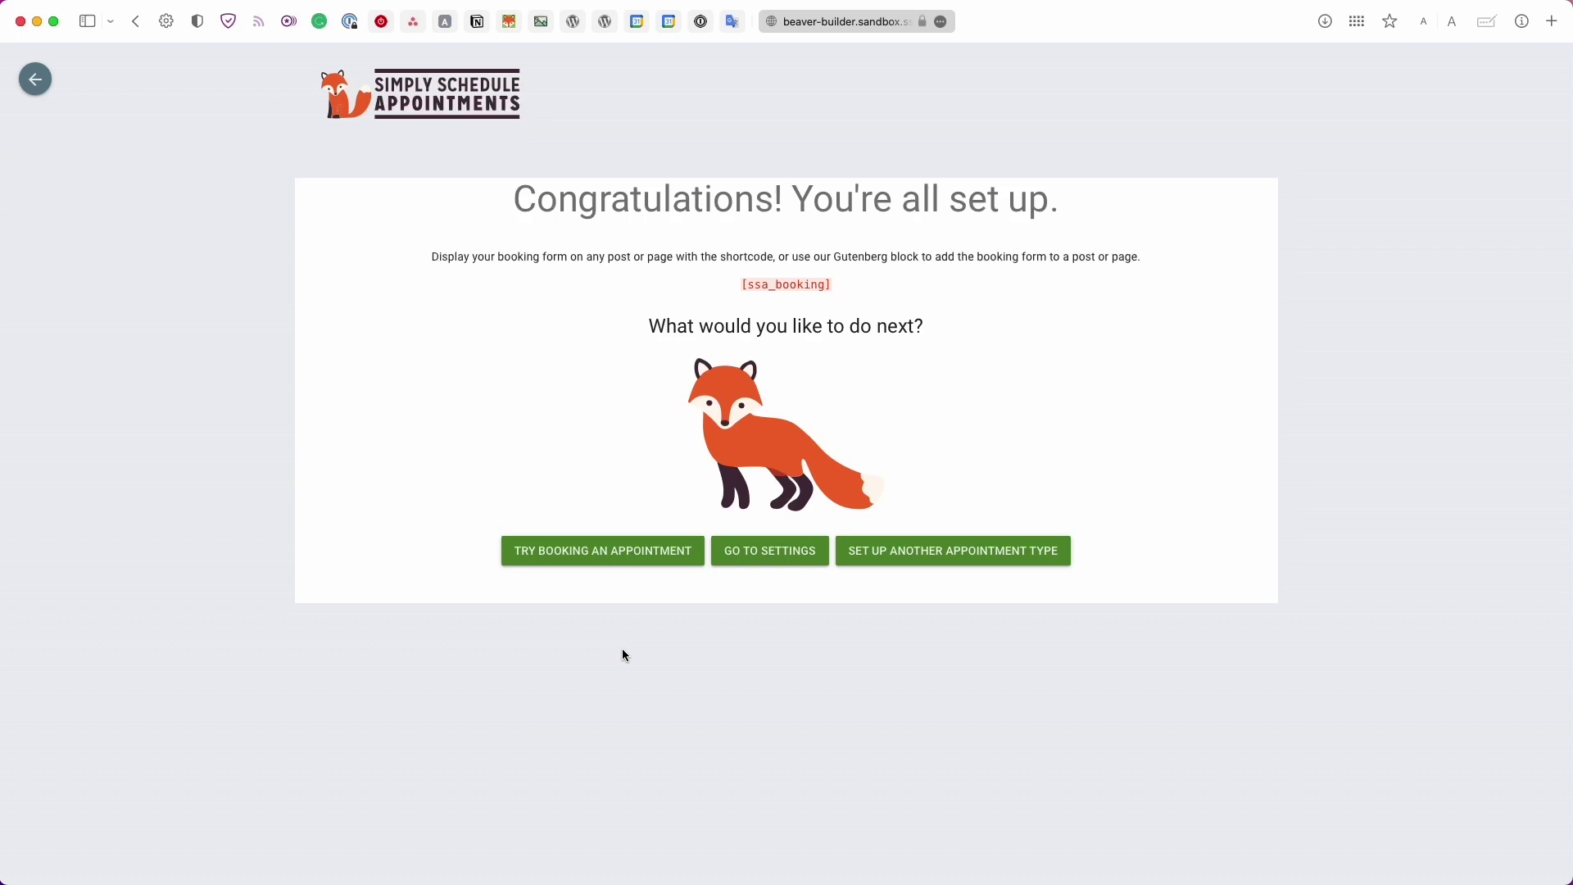
Step: Go to the booking plugin's settings and look over the available sections
left_click(780, 562)
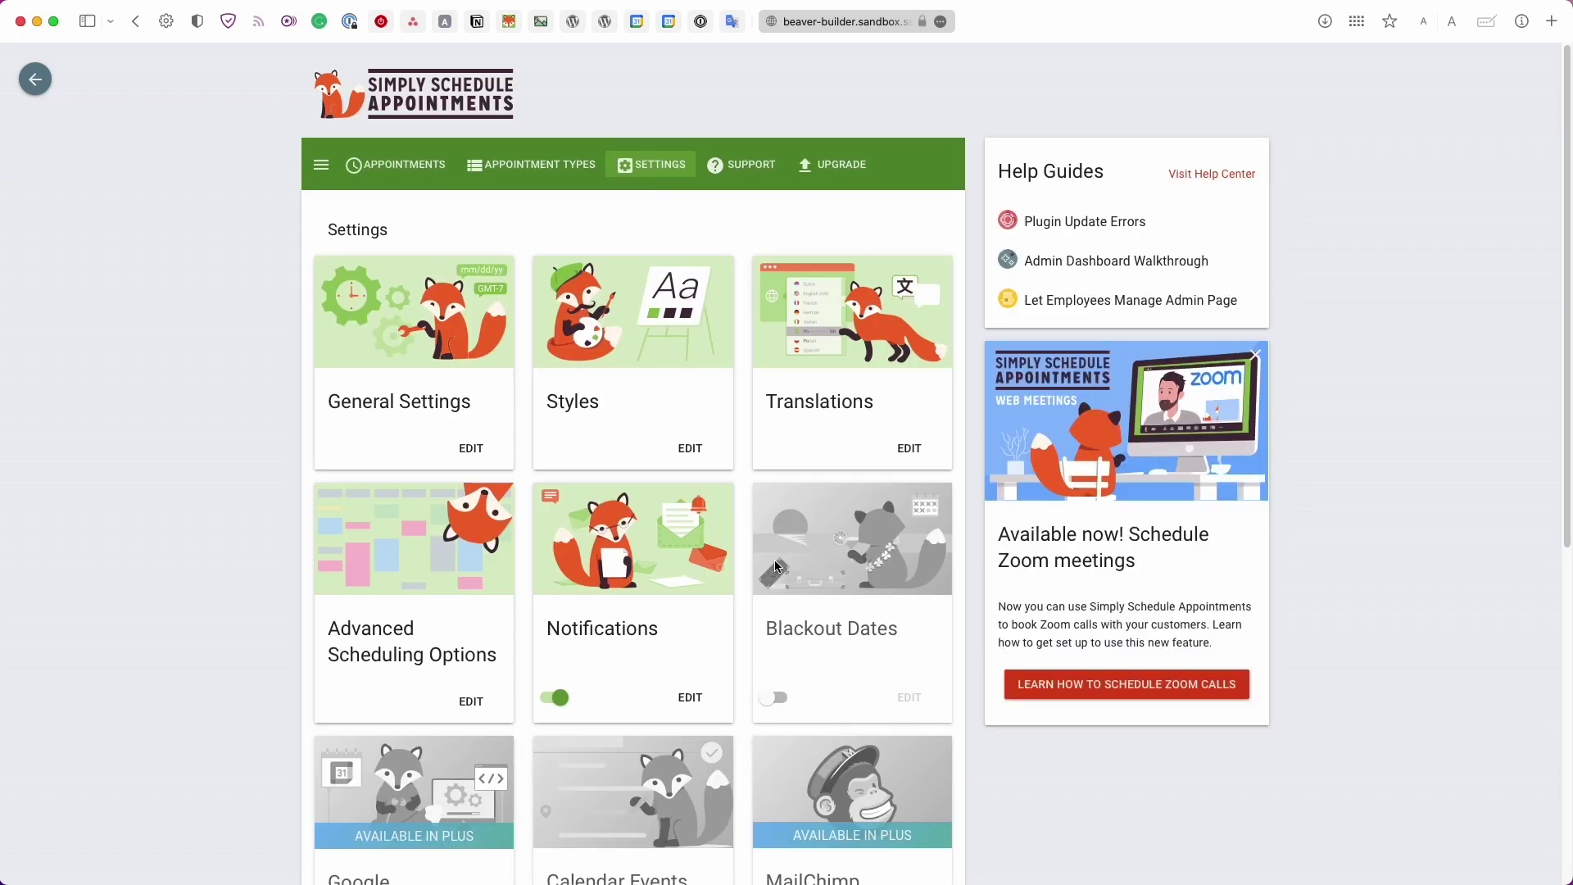
scroll(770, 559, "down", 3)
scroll(541, 274, "up", 3)
Step: Examine the appointments overview with its period choices, search, filters and booking window, and close the booking window
left_click(439, 174)
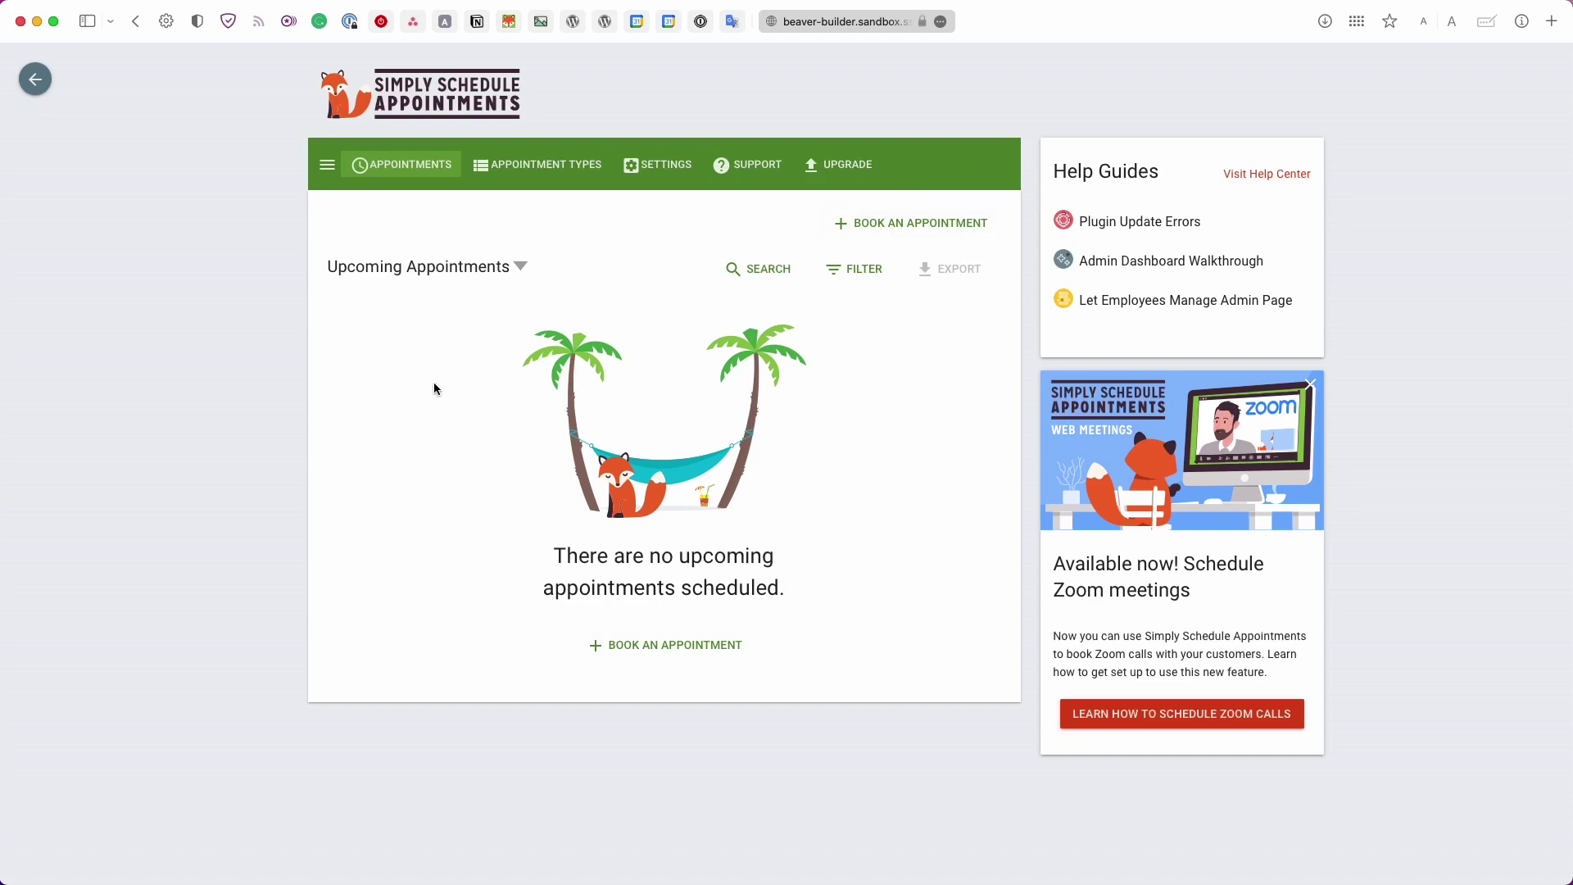
left_click(440, 280)
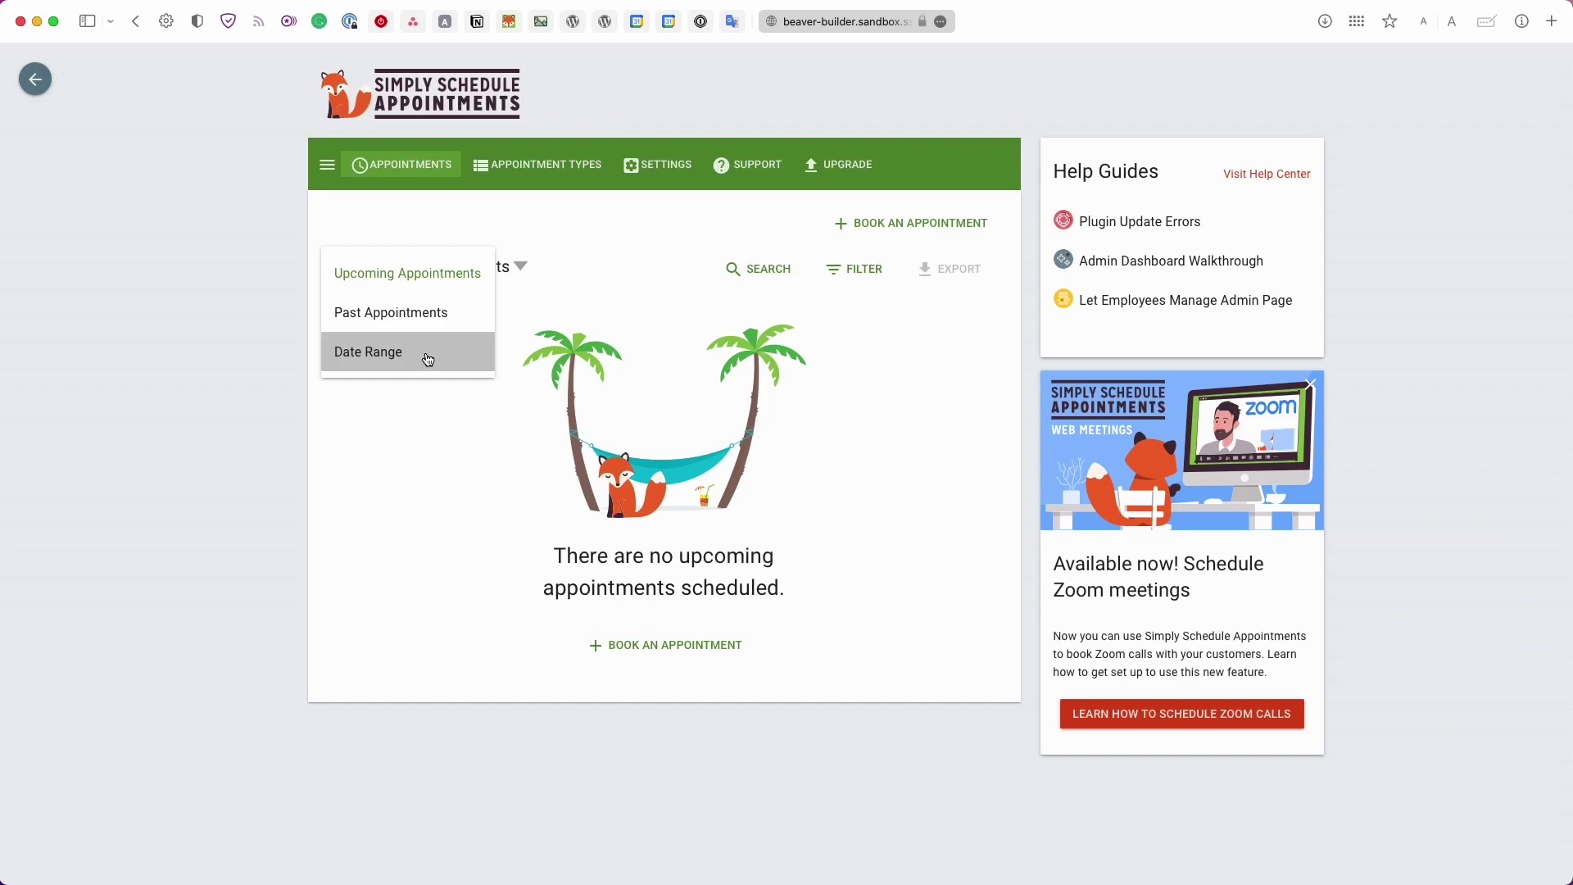
left_click(718, 300)
left_click(741, 278)
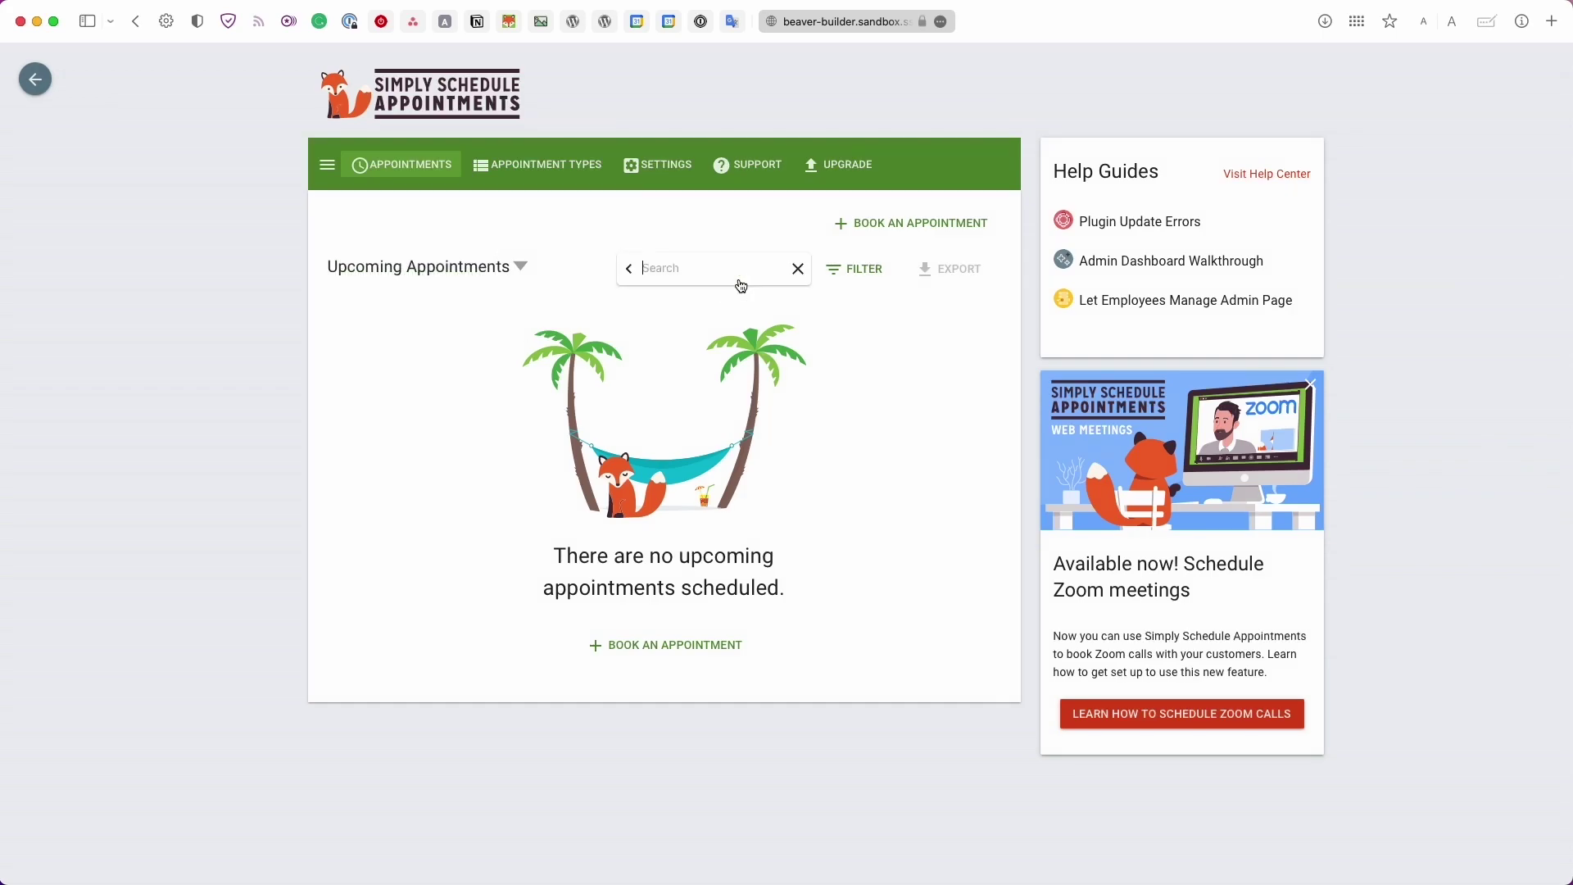
left_click(860, 268)
left_click(902, 224)
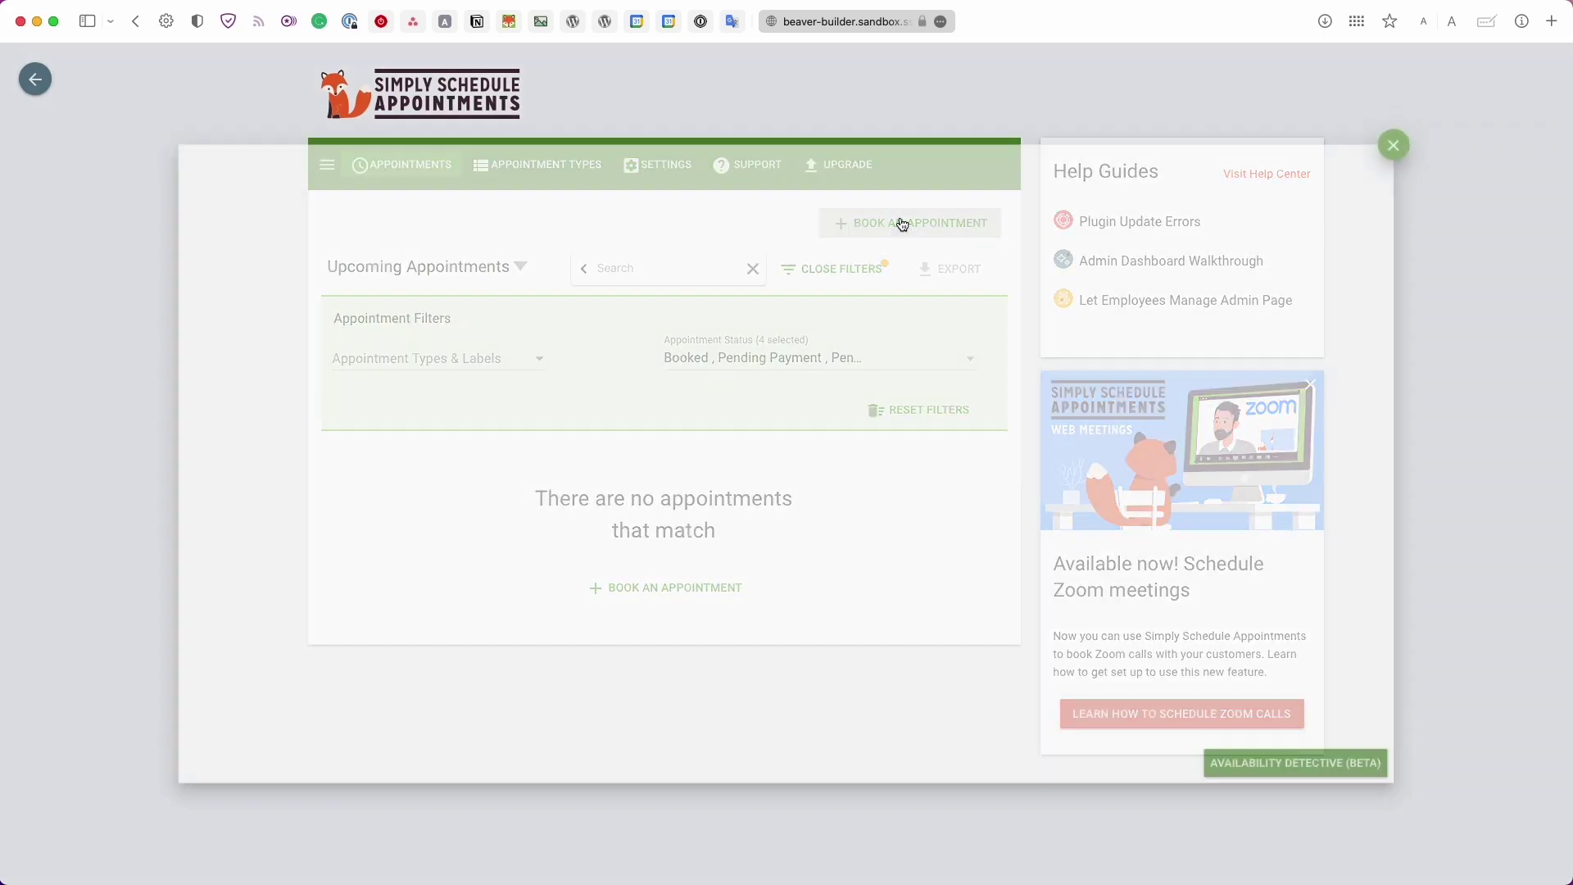
left_click(1417, 146)
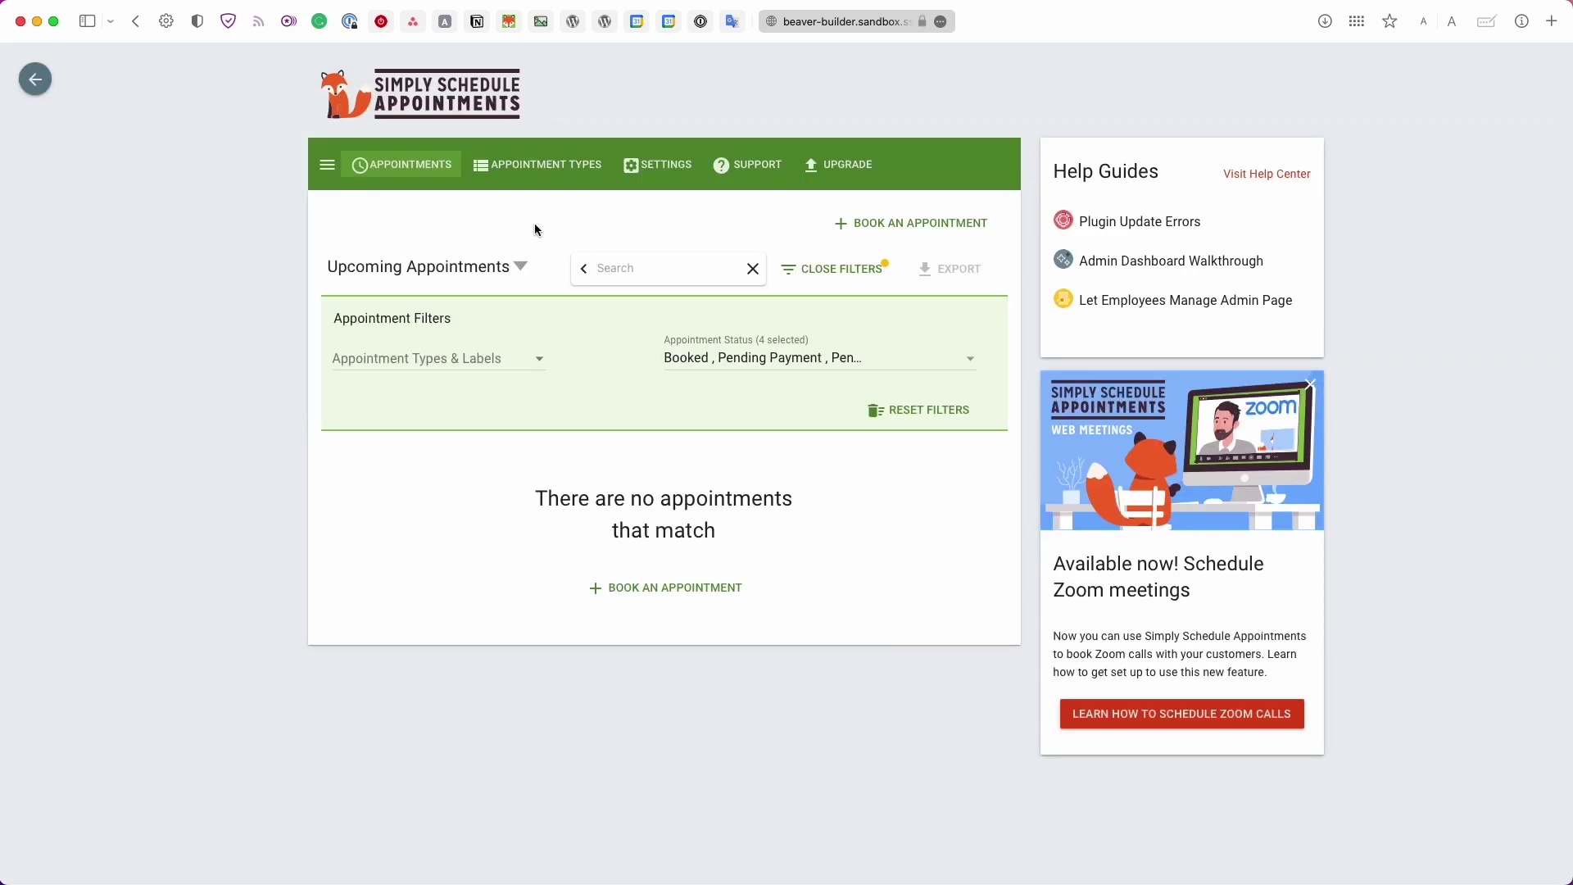
Step: View the list of appointment types, checking the Consultation Phone Call's management options and the labels feature
left_click(544, 166)
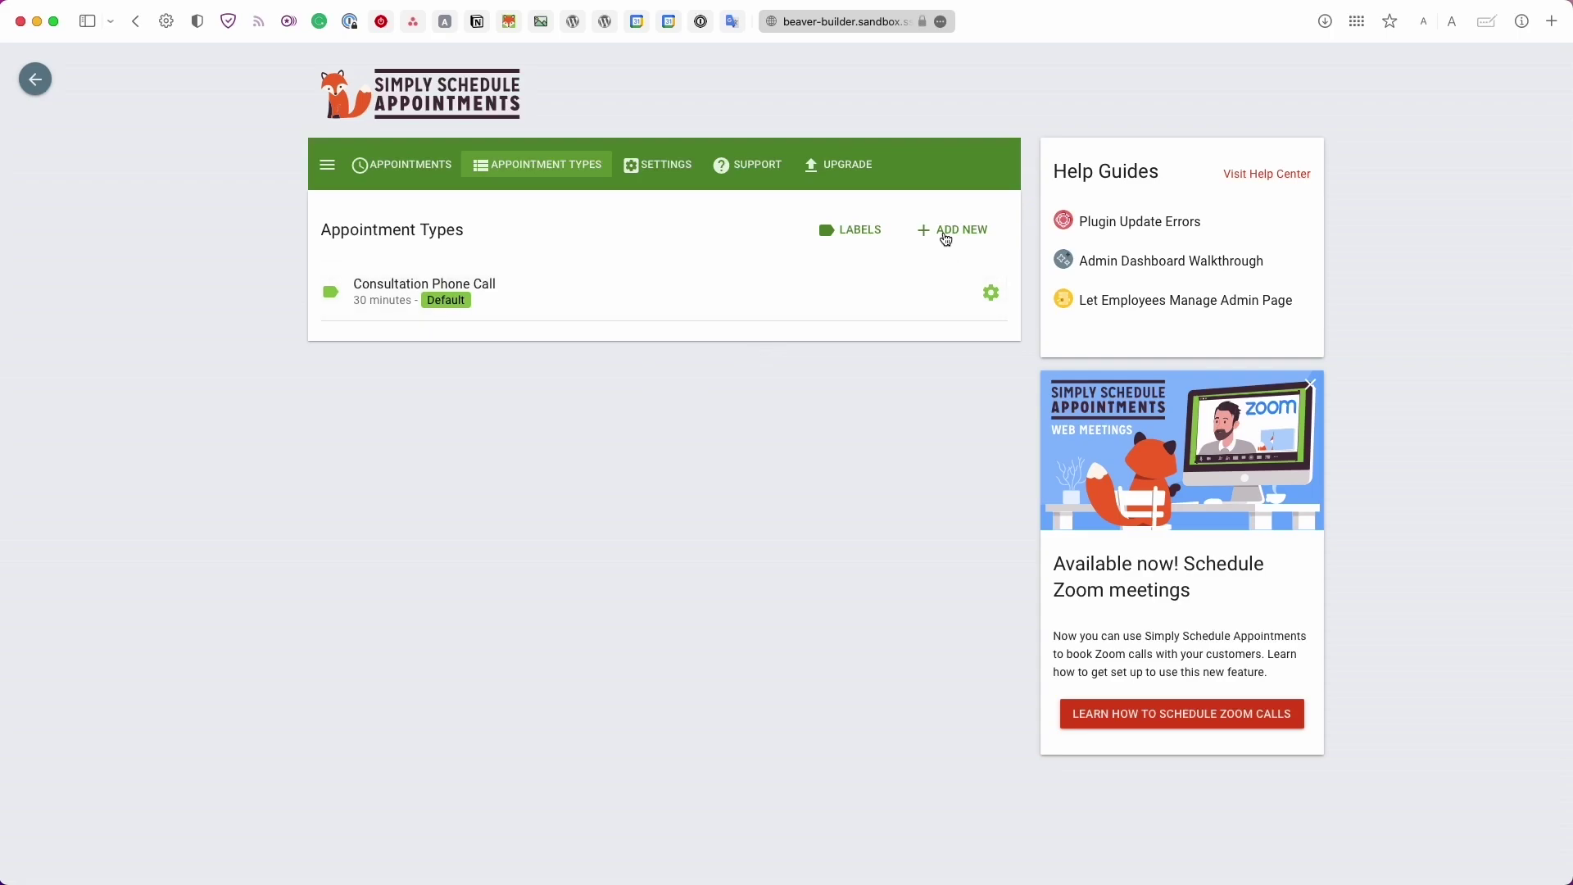
left_click(990, 292)
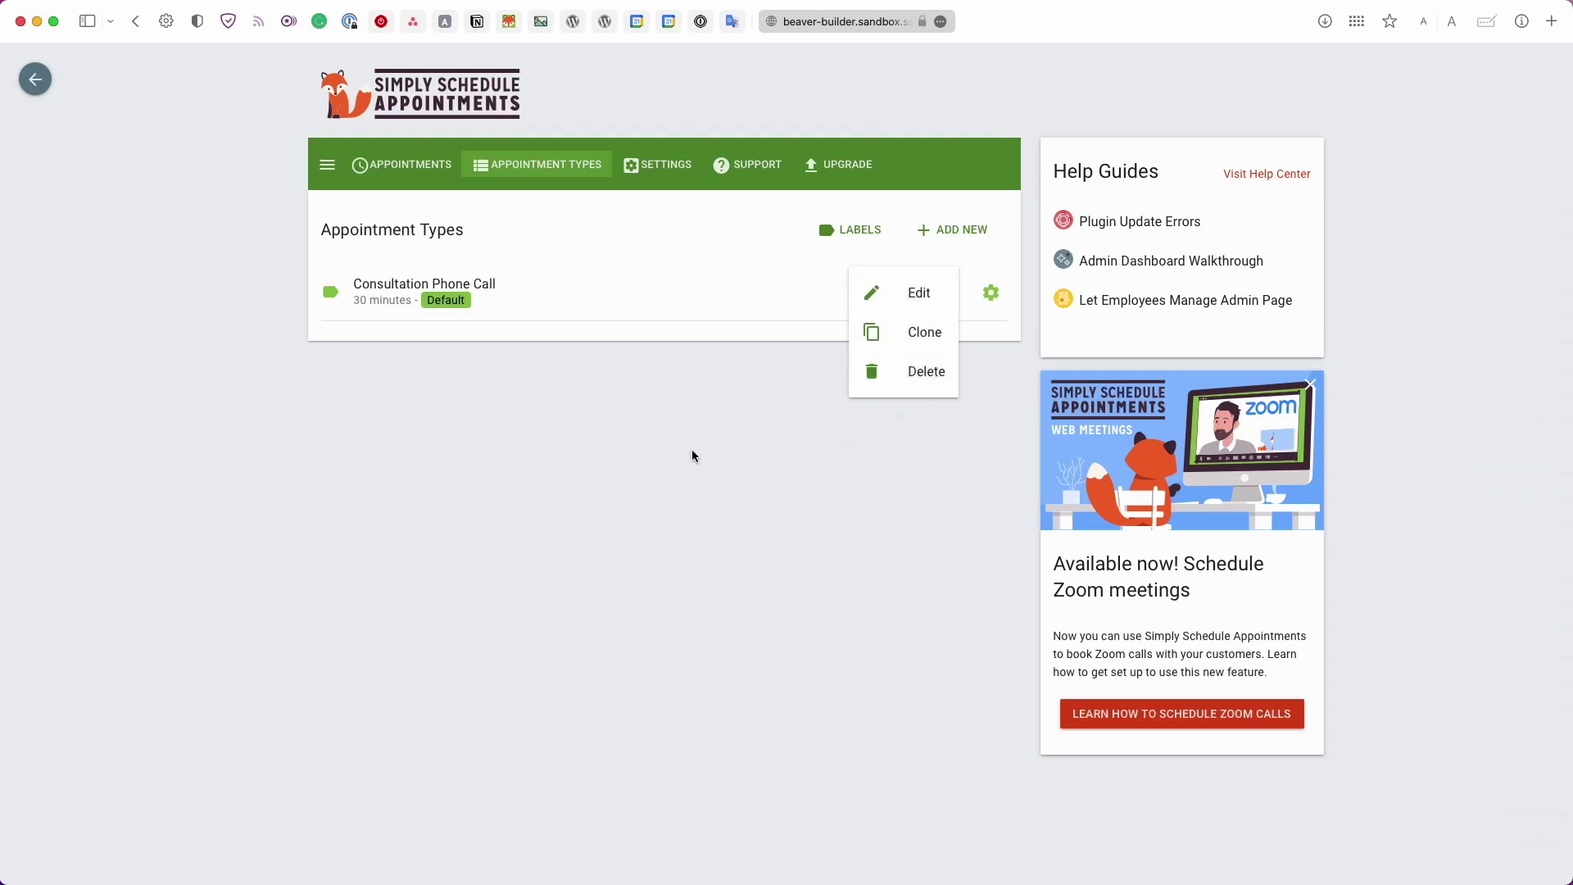
left_click(693, 455)
left_click(828, 244)
left_click(827, 240)
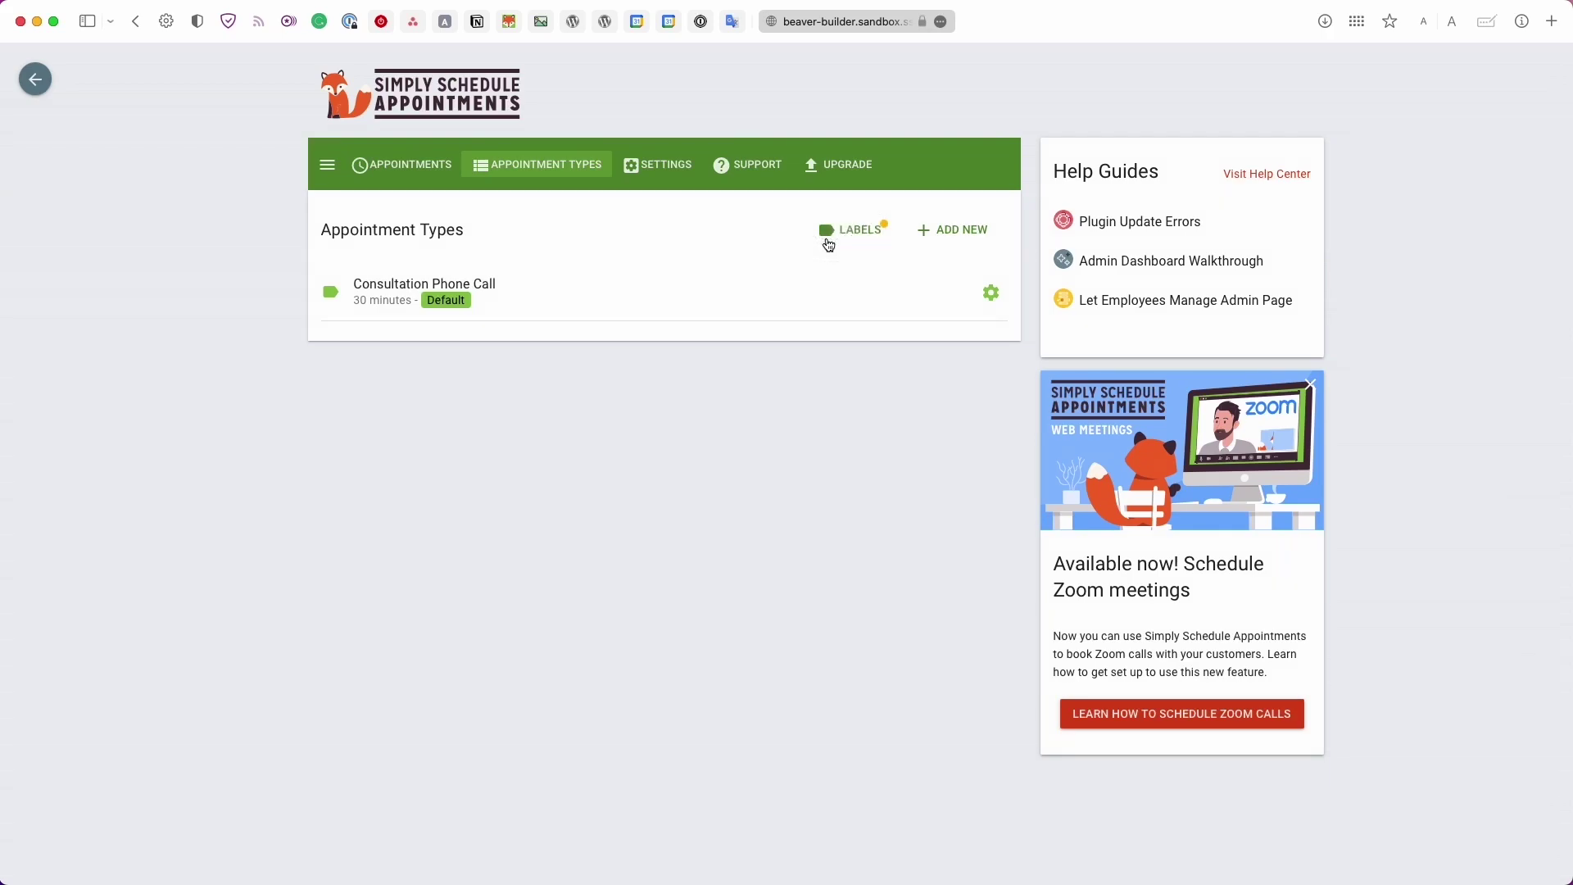
left_click(843, 235)
left_click(868, 238)
Step: Review the general settings of the booking plugin and save them
left_click(658, 163)
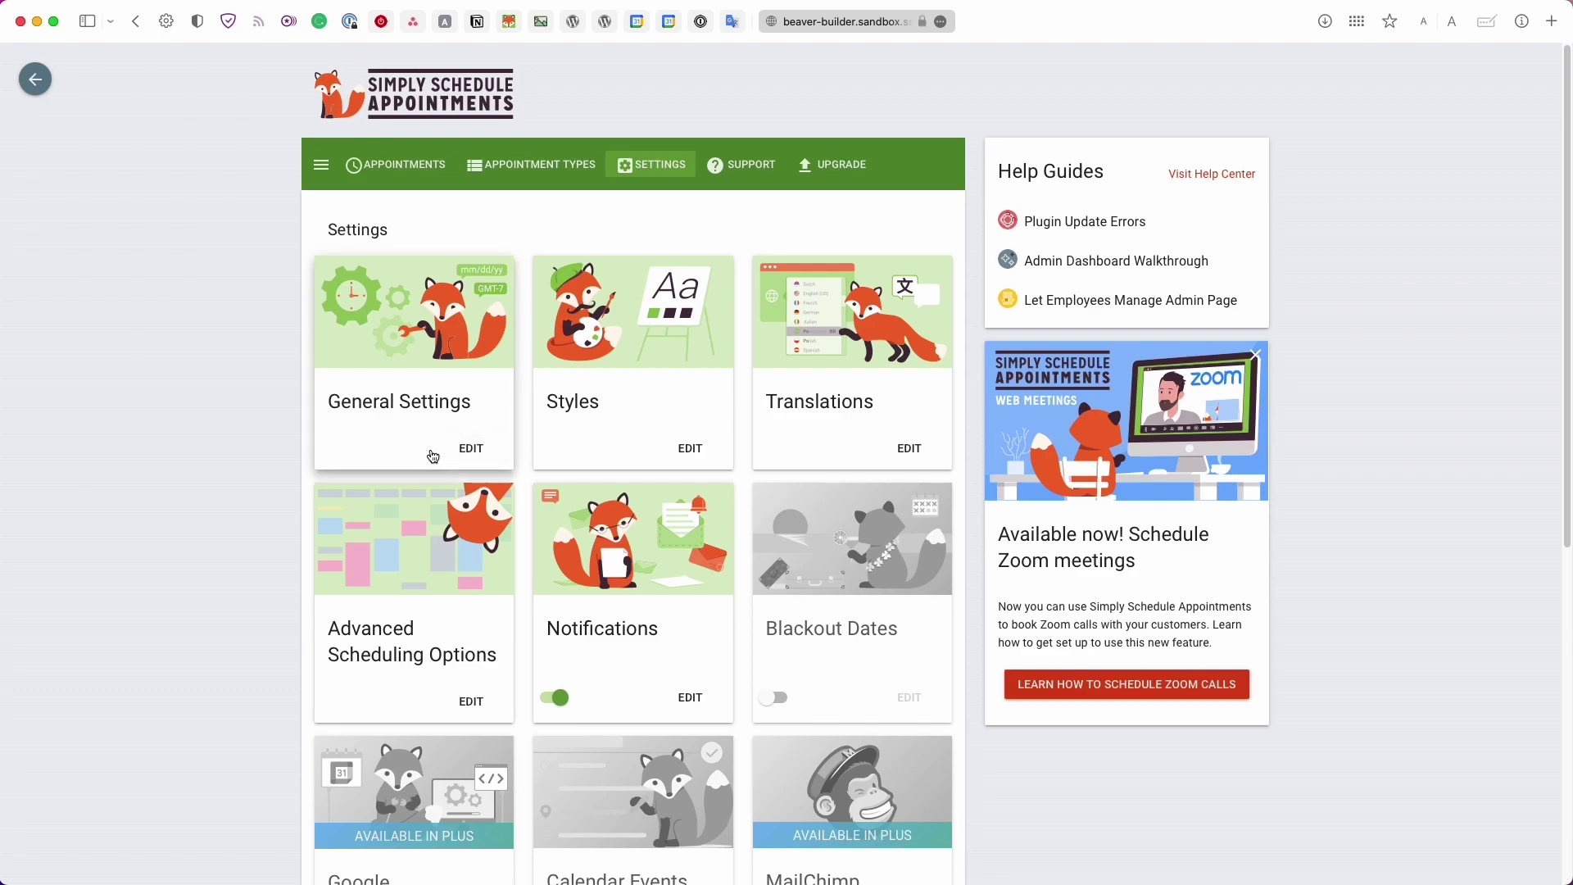
left_click(438, 444)
scroll(447, 453, "down", 1)
scroll(448, 448, "down", 1)
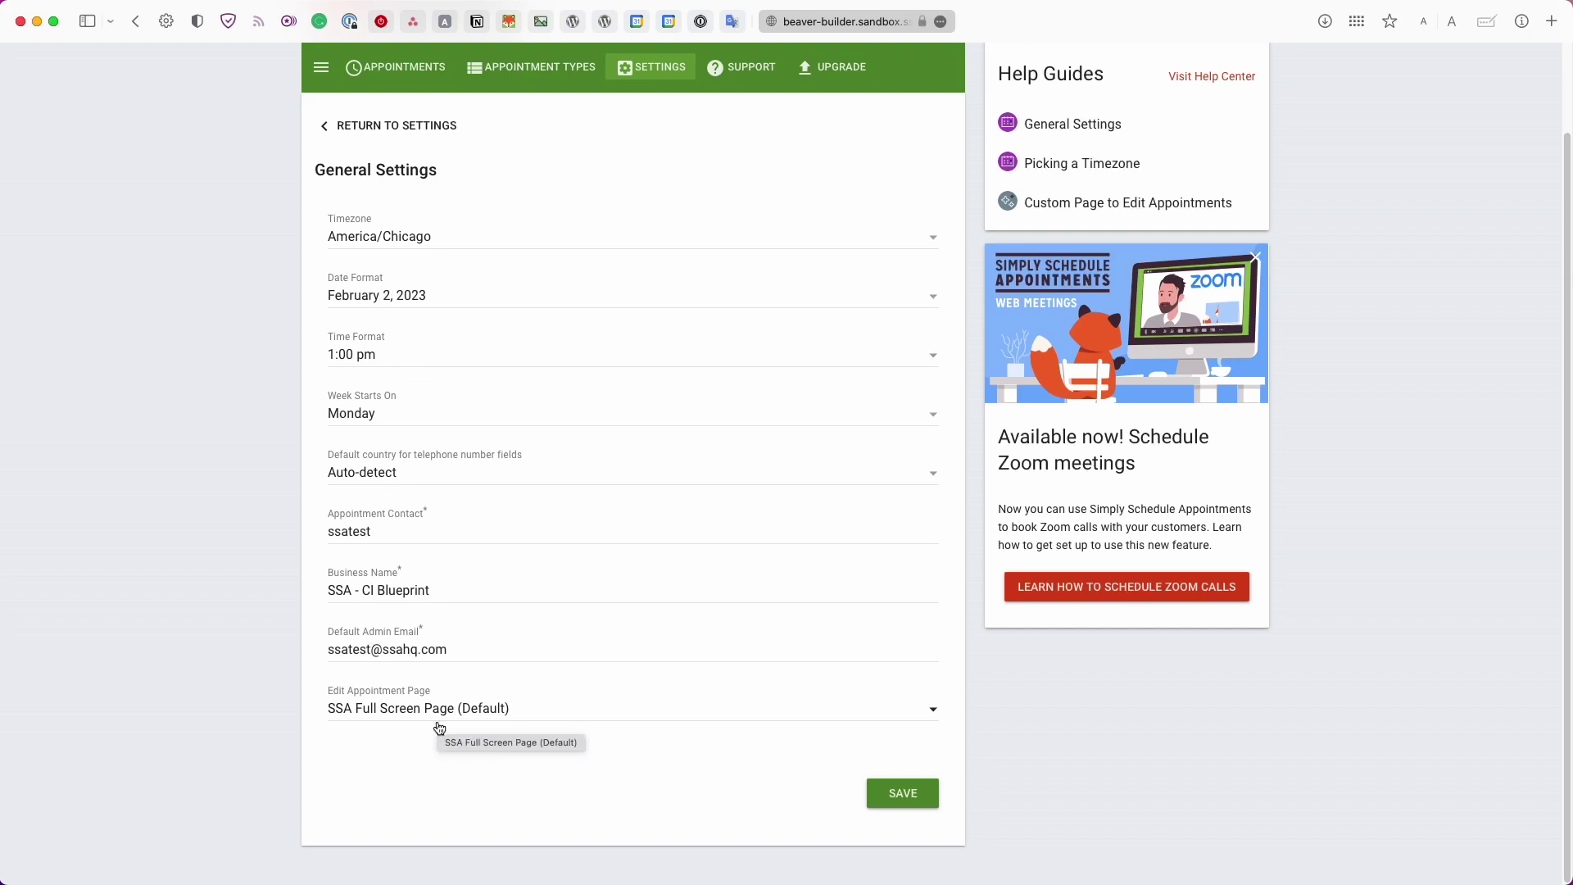
left_click(877, 801)
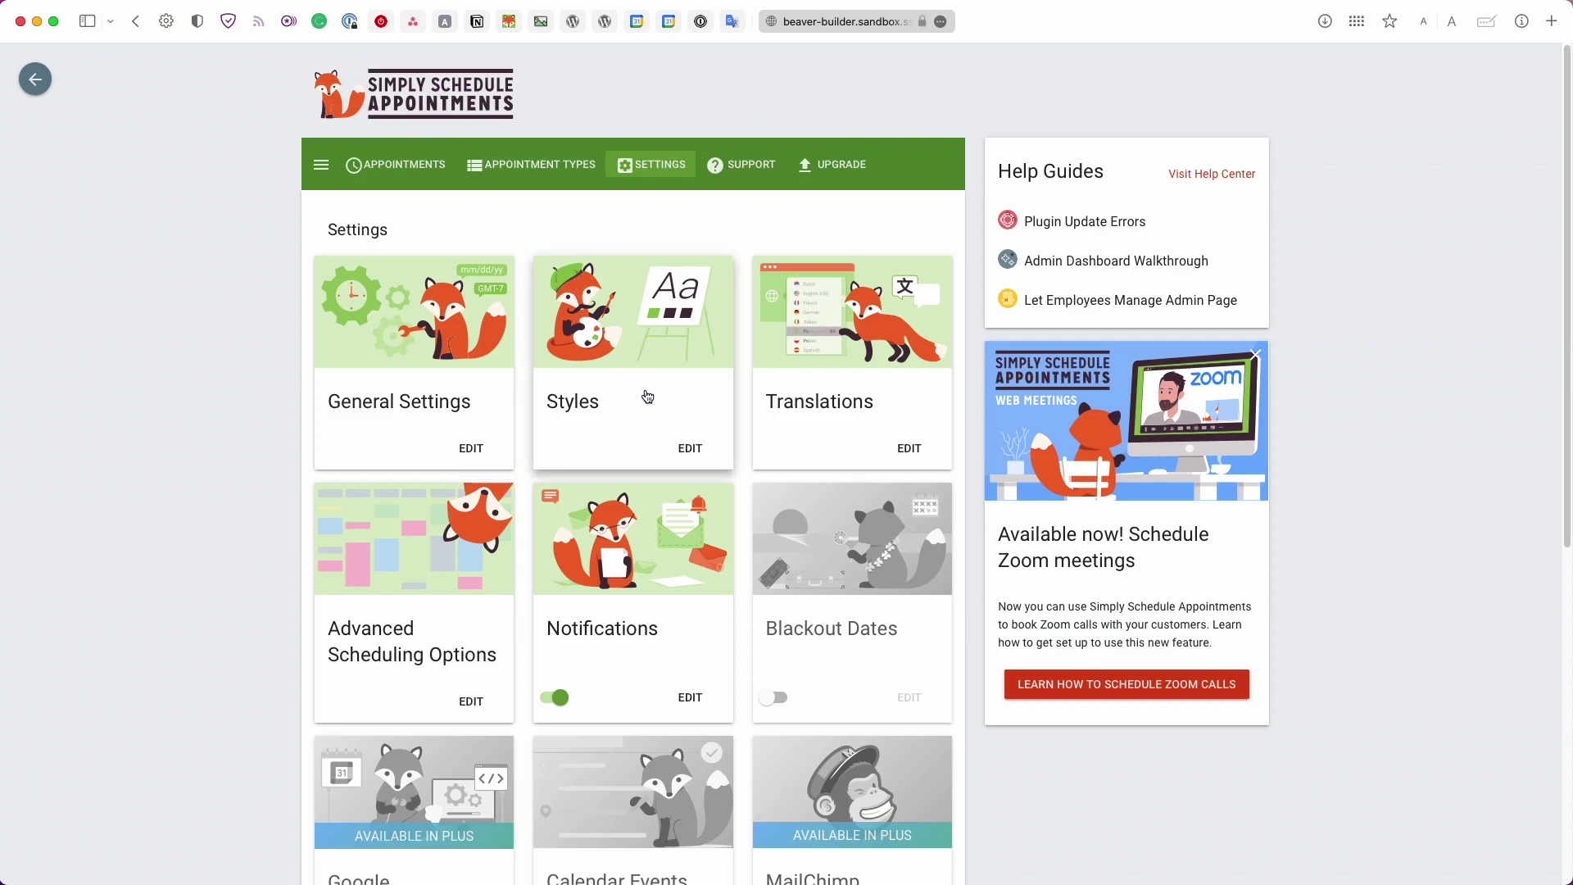
Step: View the booking calendar's style settings and return to the settings overview
left_click(647, 397)
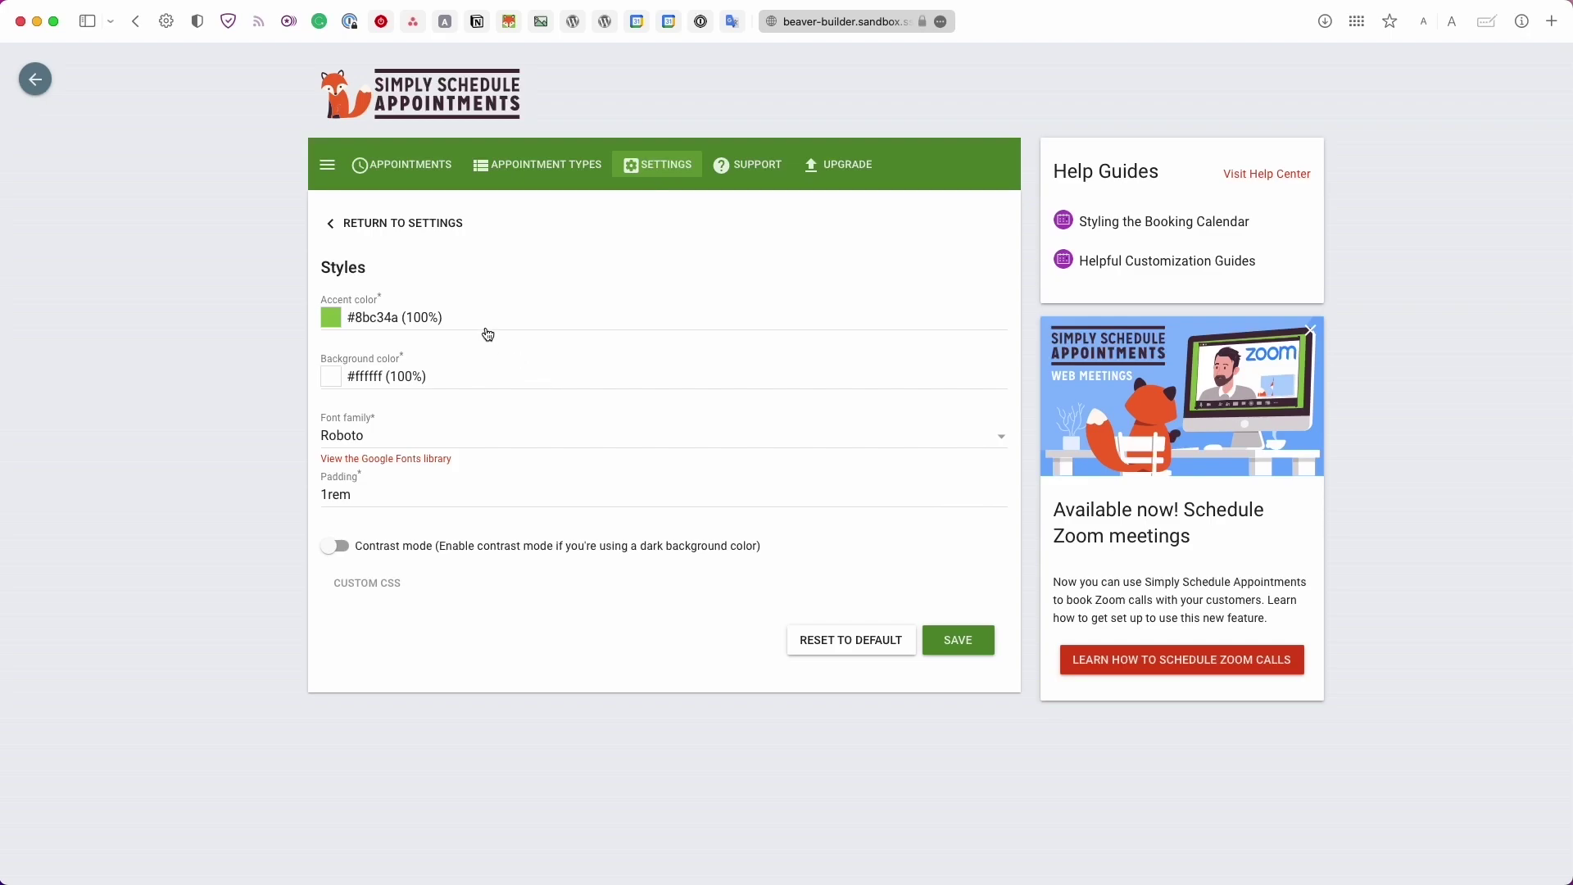
key("super+bracketleft")
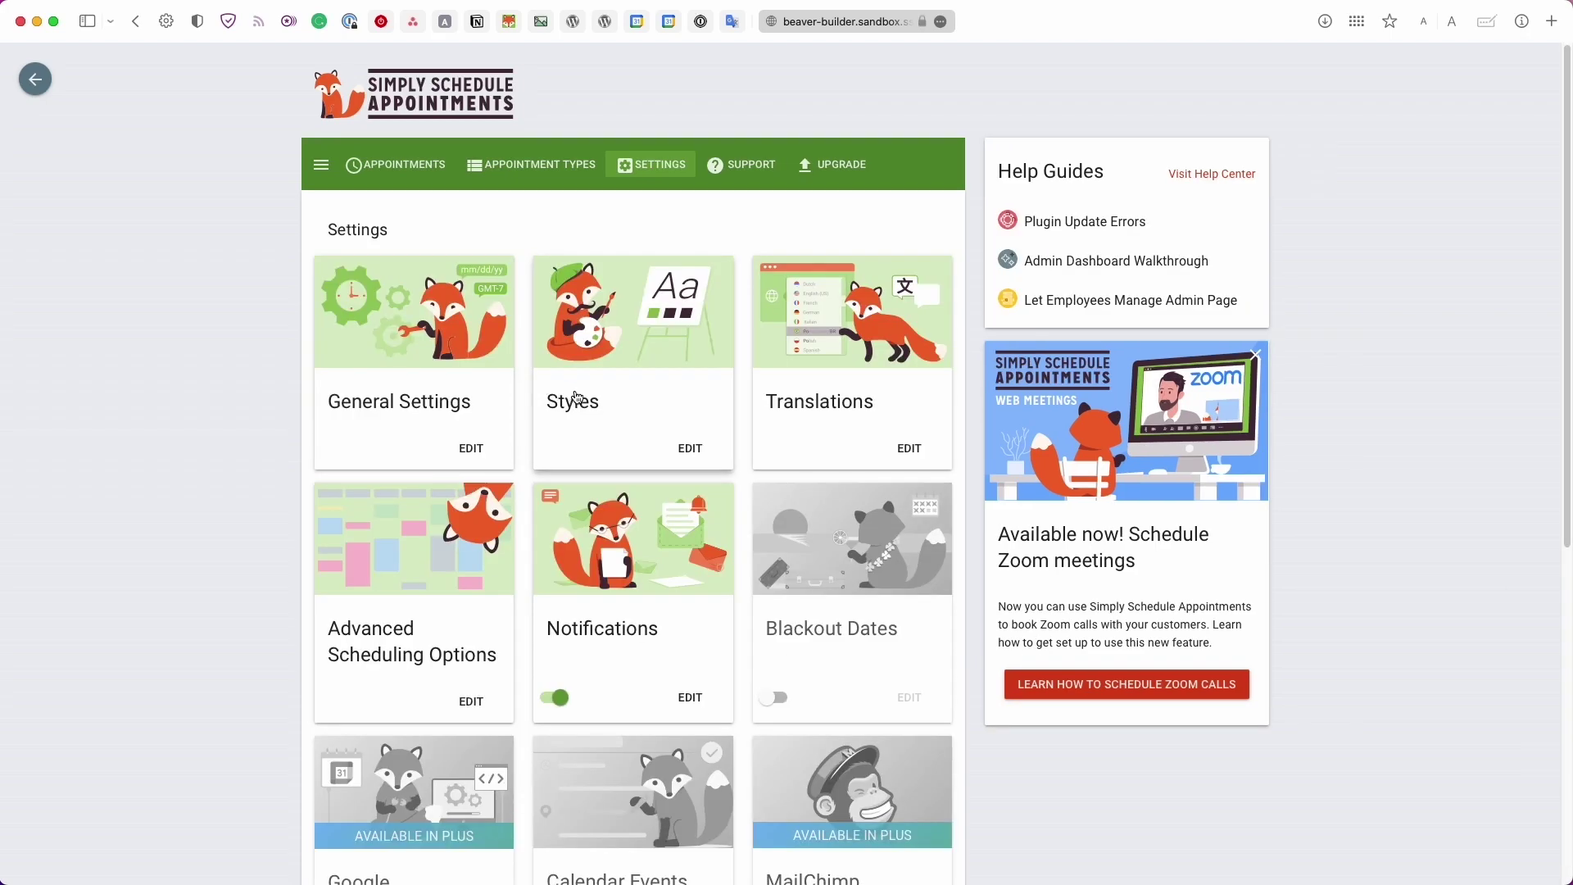
Step: Look through the available translation packs in the Translations settings and return to the settings overview
left_click(805, 446)
left_click(610, 360)
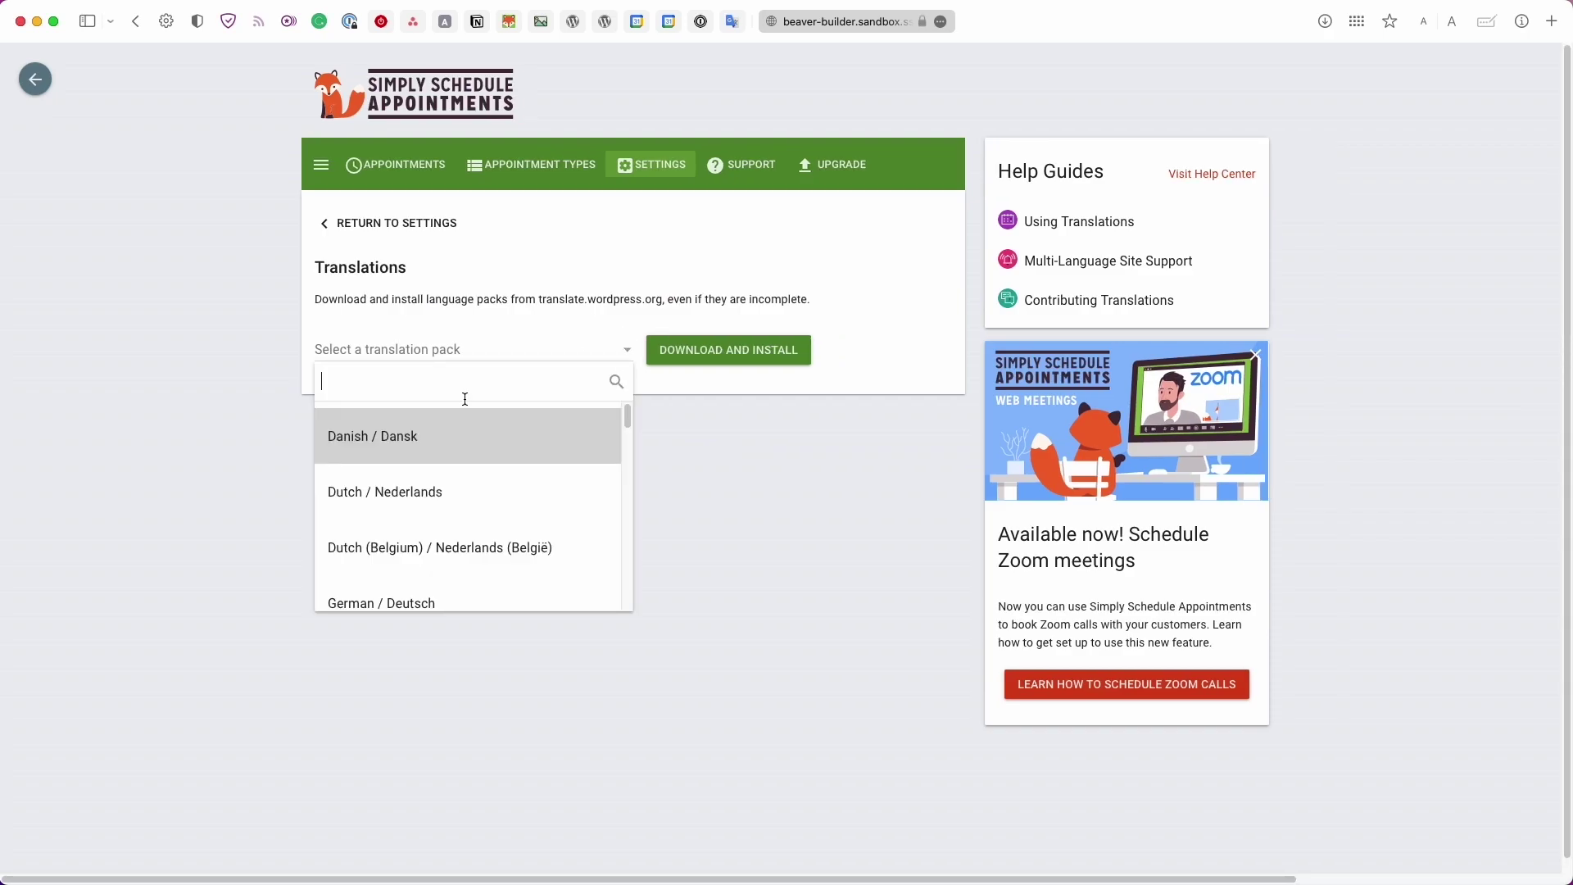
scroll(465, 406, "down", 4)
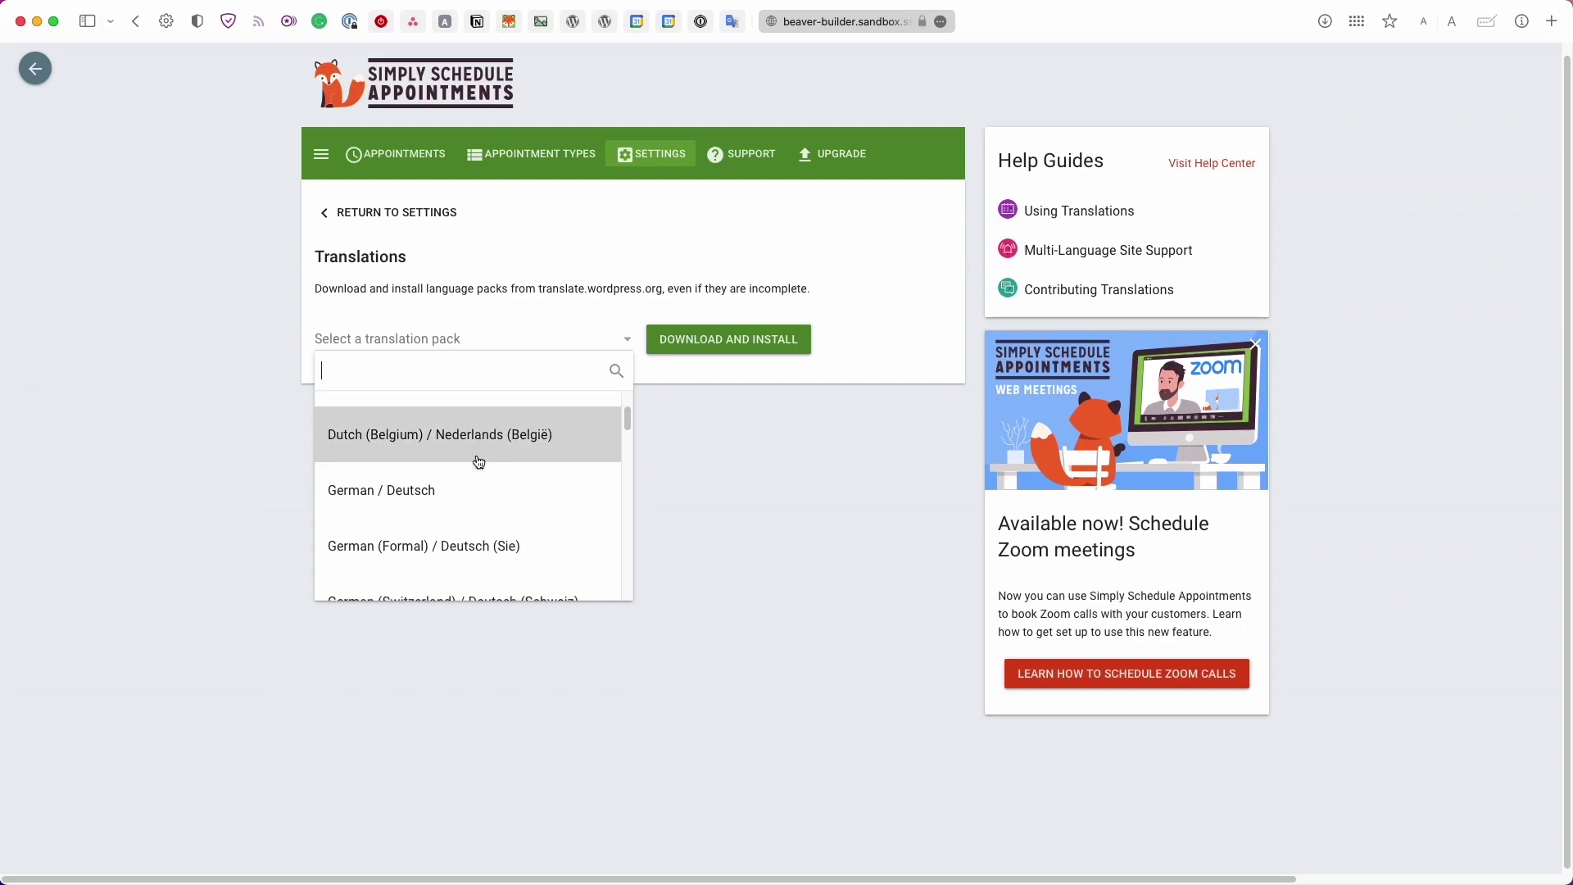
scroll(479, 461, "down", 6)
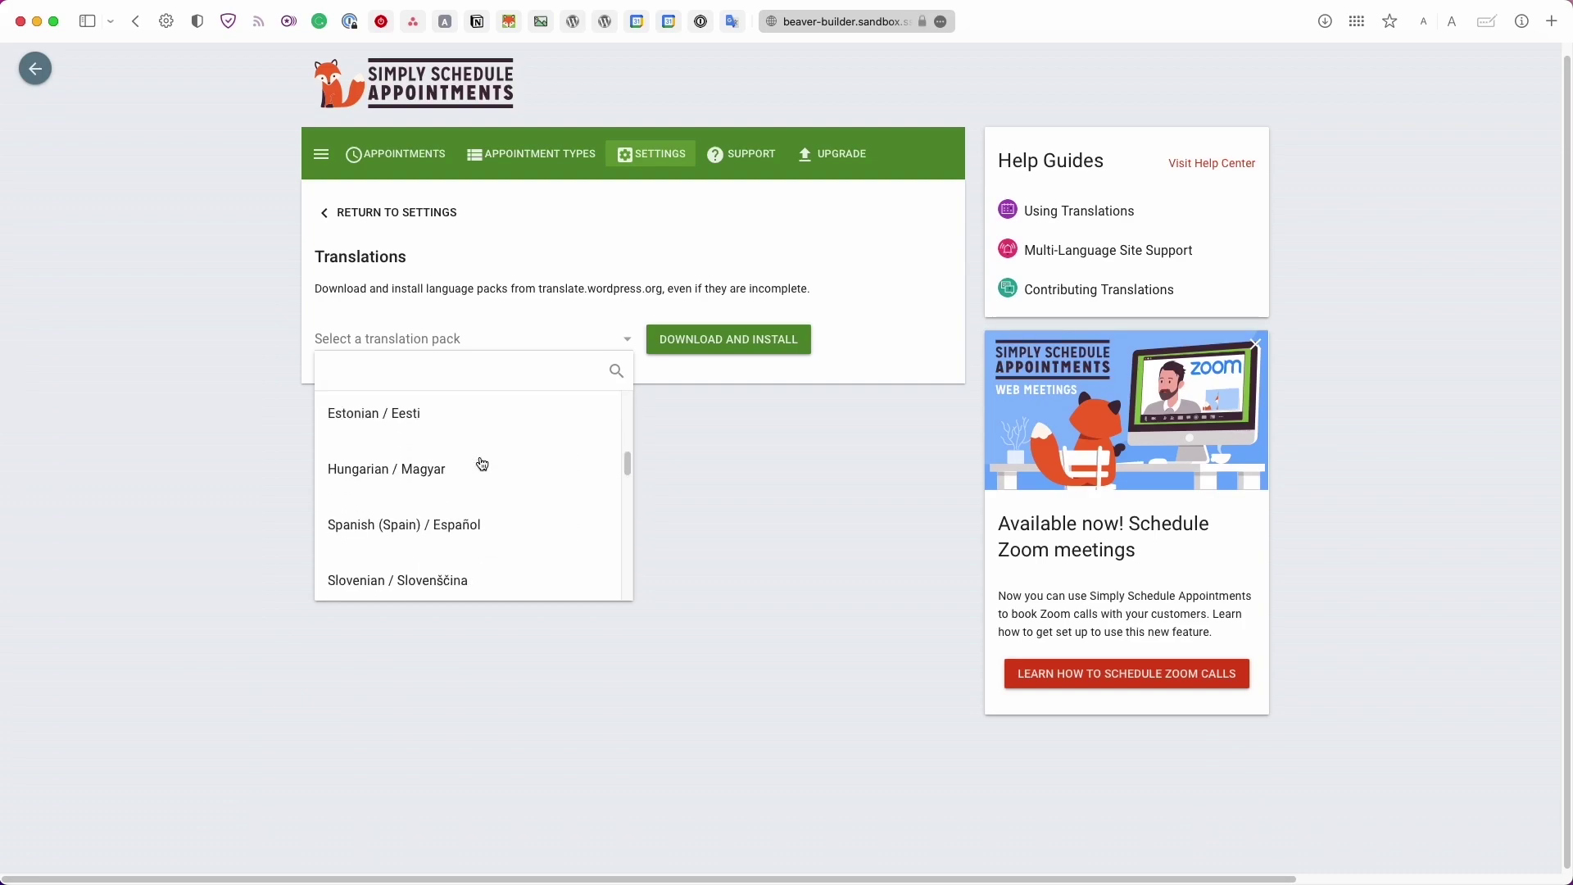
scroll(482, 461, "down", 4)
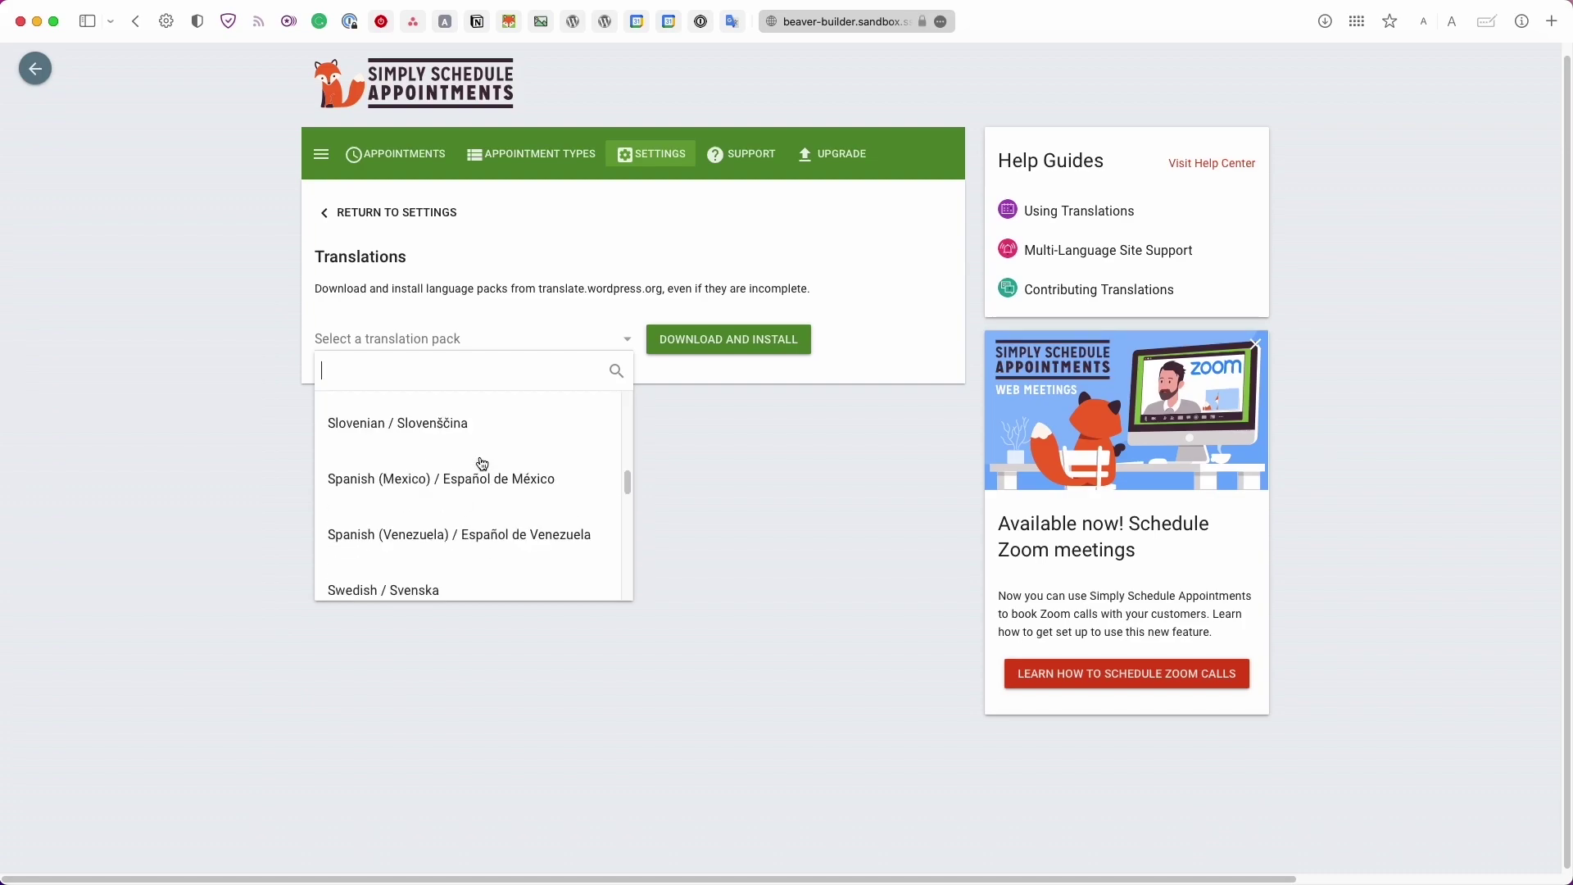
left_click(646, 464)
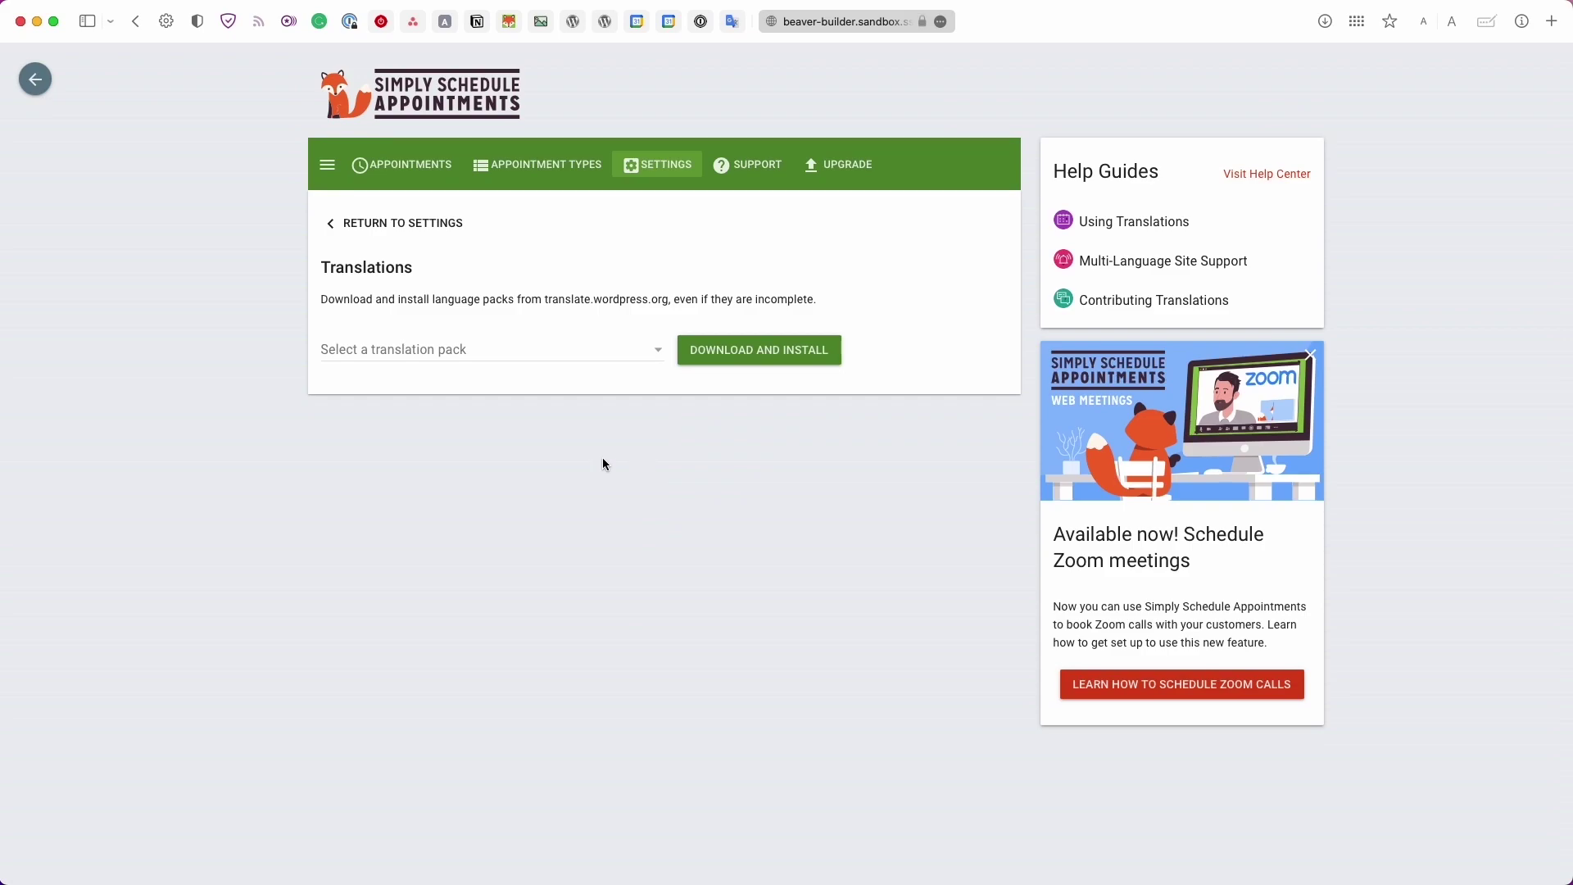
left_click(425, 232)
Step: Give appointment types independent availability in the Advanced Scheduling Options and return to the settings overview
left_click(427, 505)
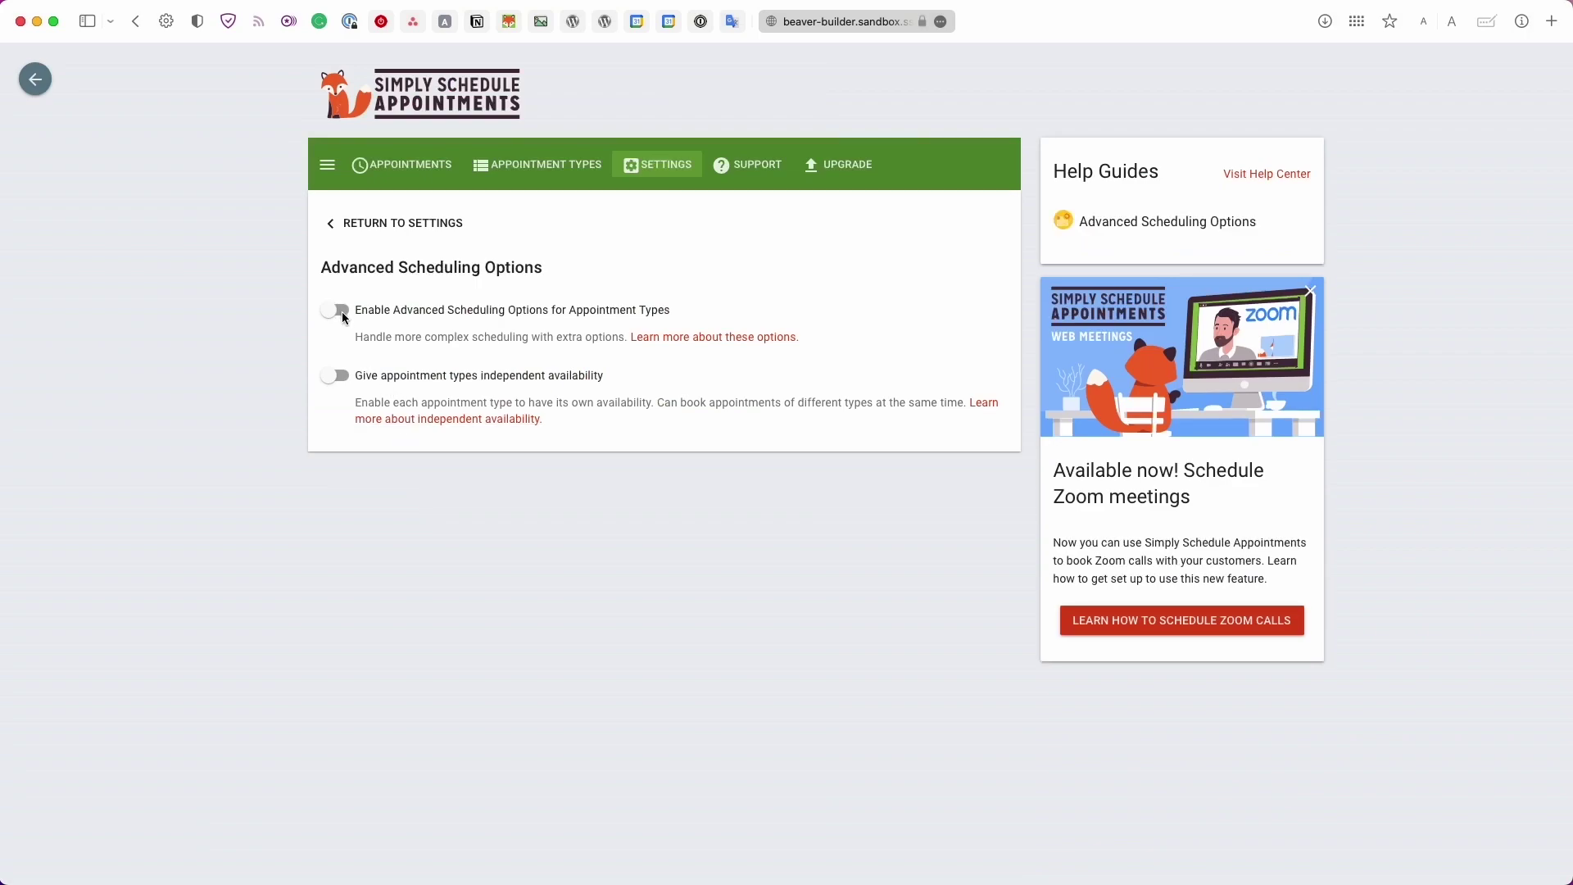
left_click_drag(365, 315, 522, 326)
left_click(342, 316)
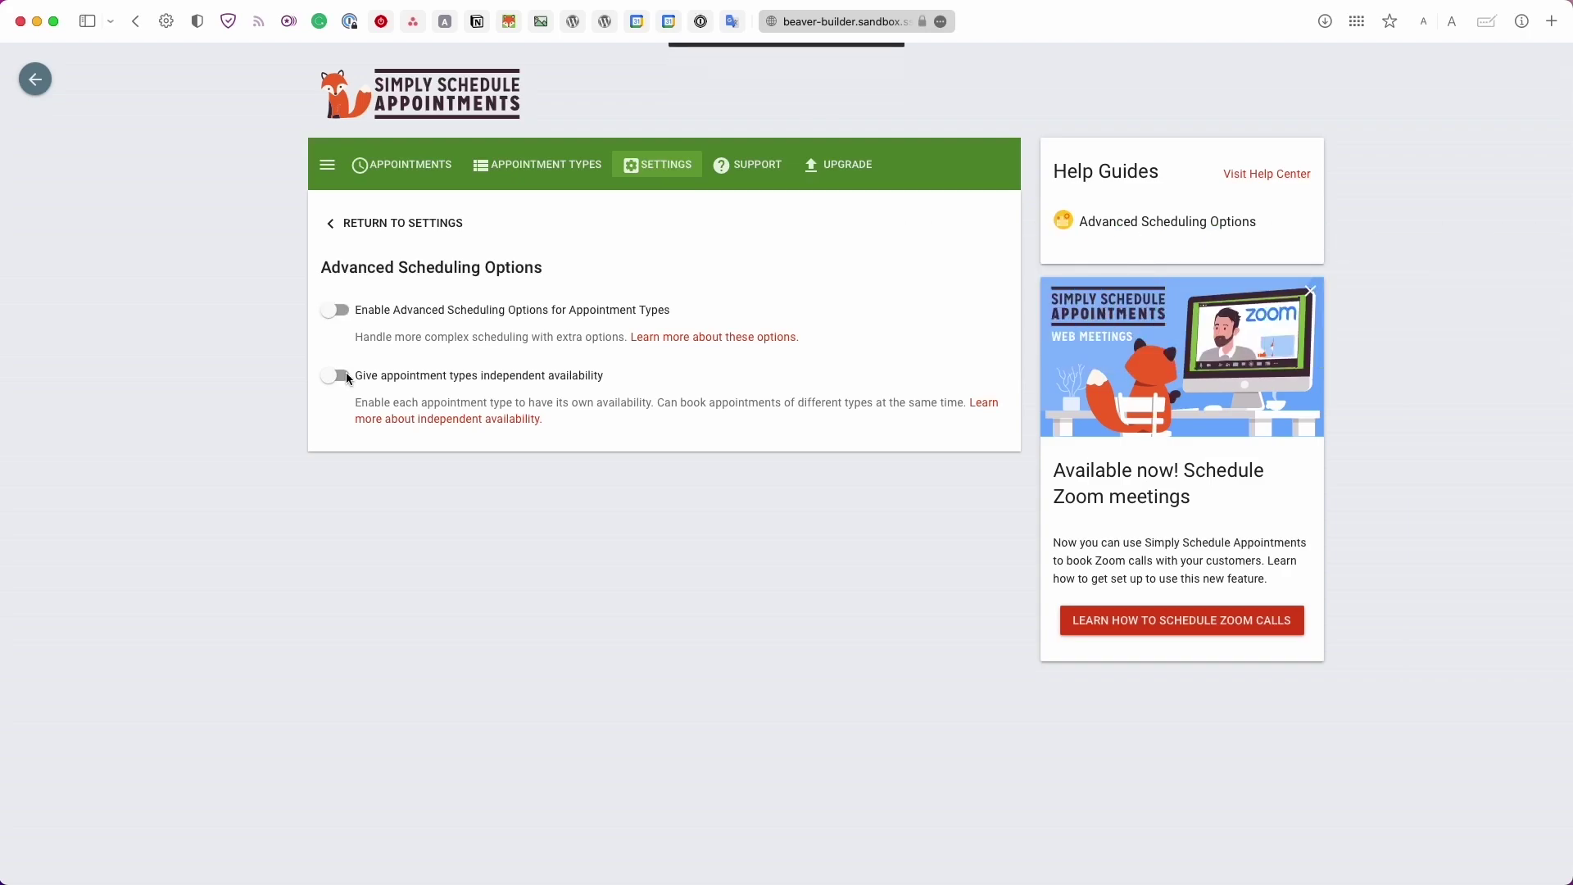
left_click(345, 376)
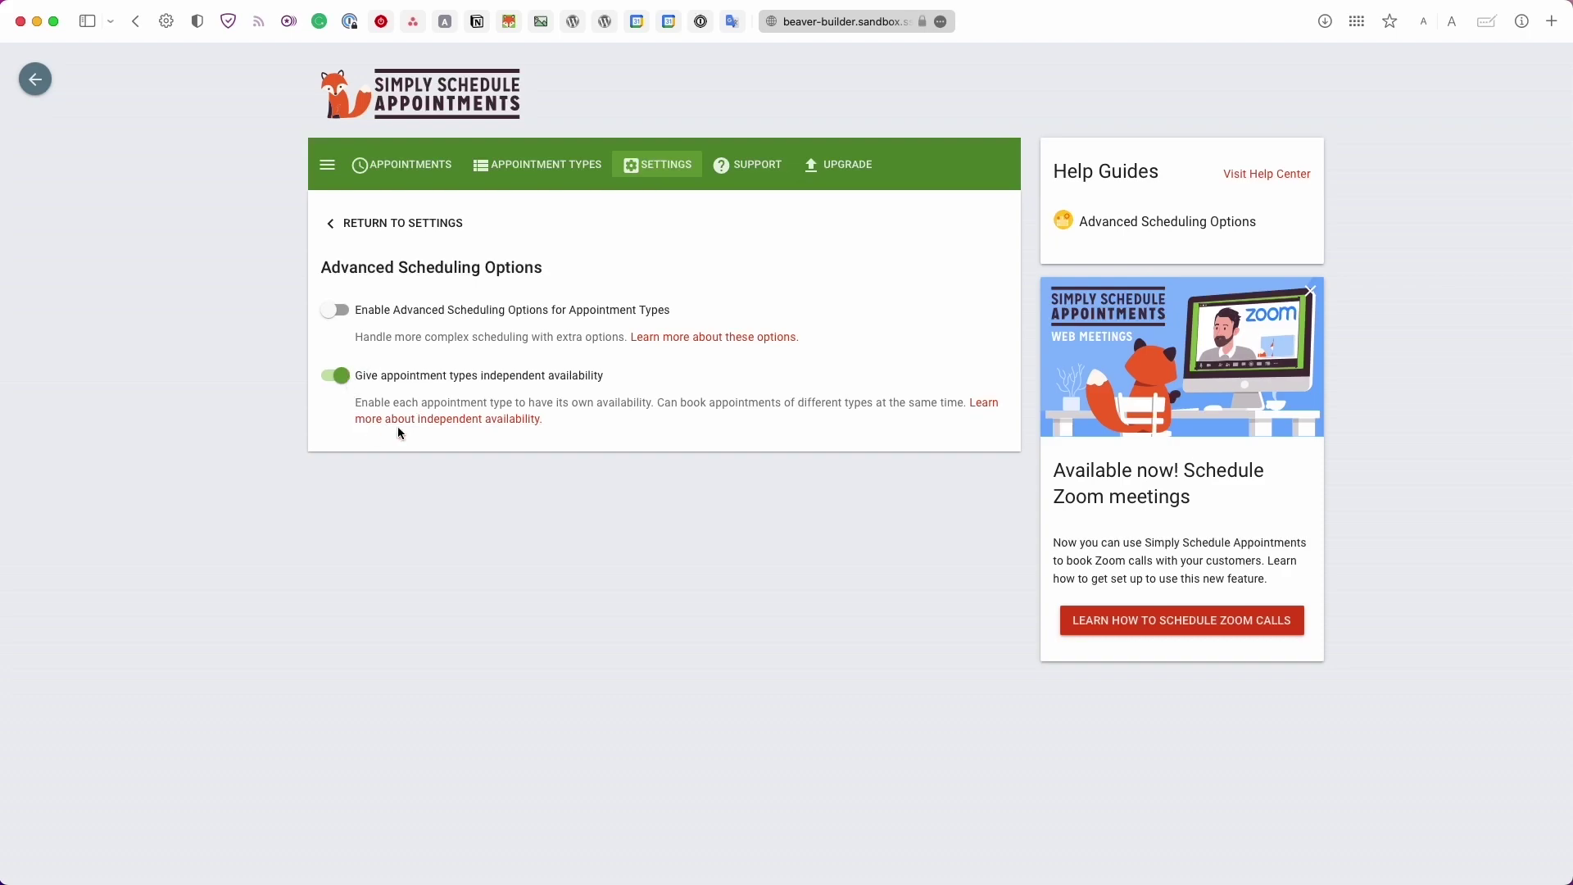
left_click(395, 223)
Step: Check the list of notifications, and enable the Blackout Dates and Calendar Events features in the settings overview
left_click(619, 608)
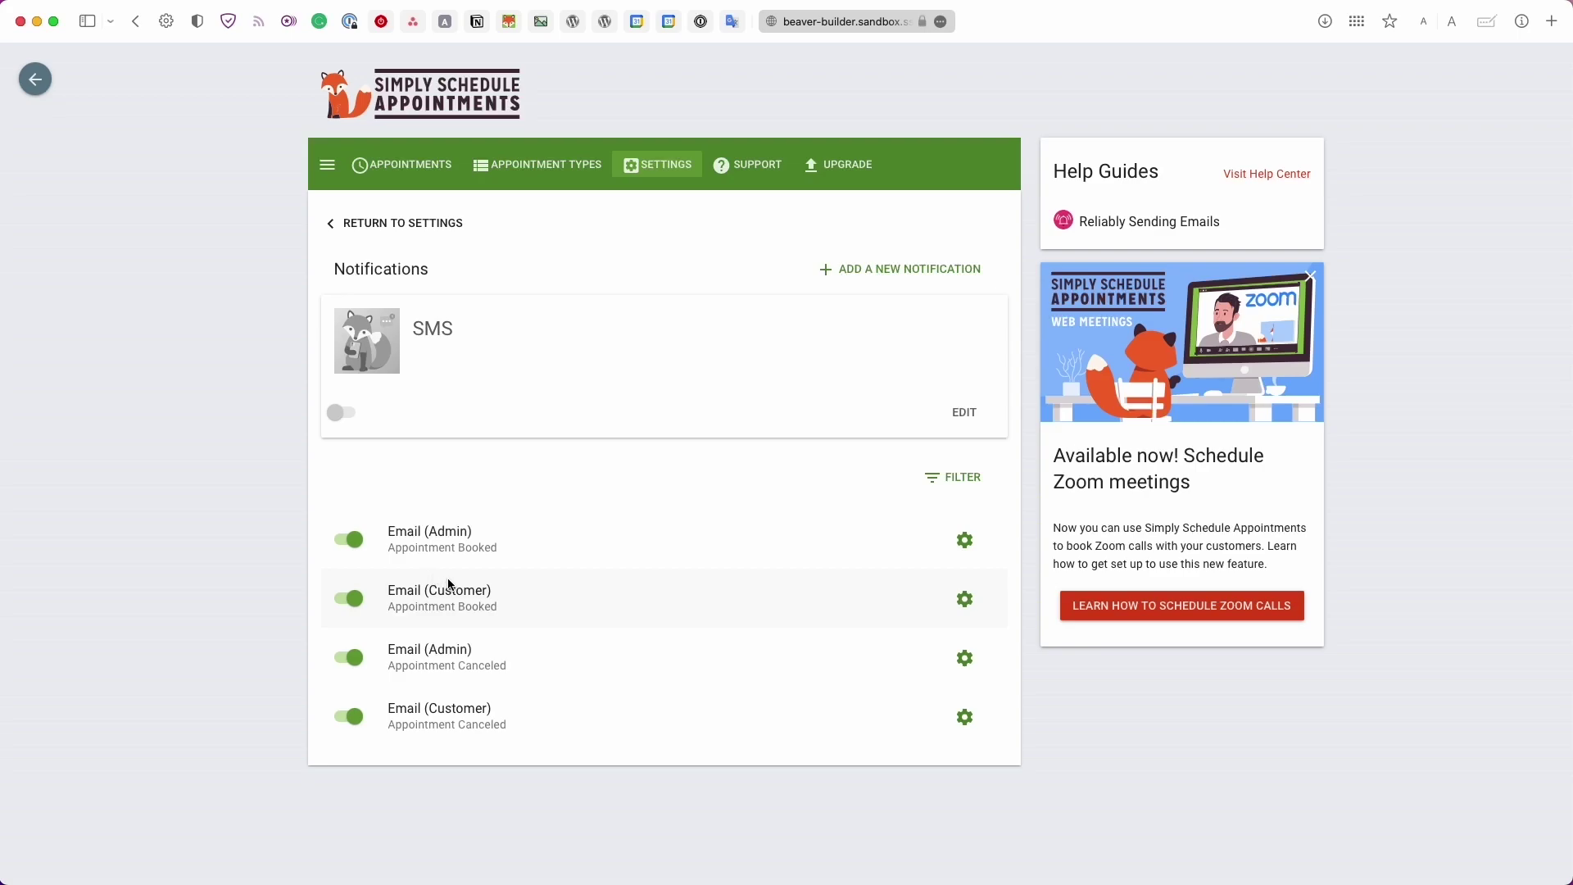
key("super+bracketleft")
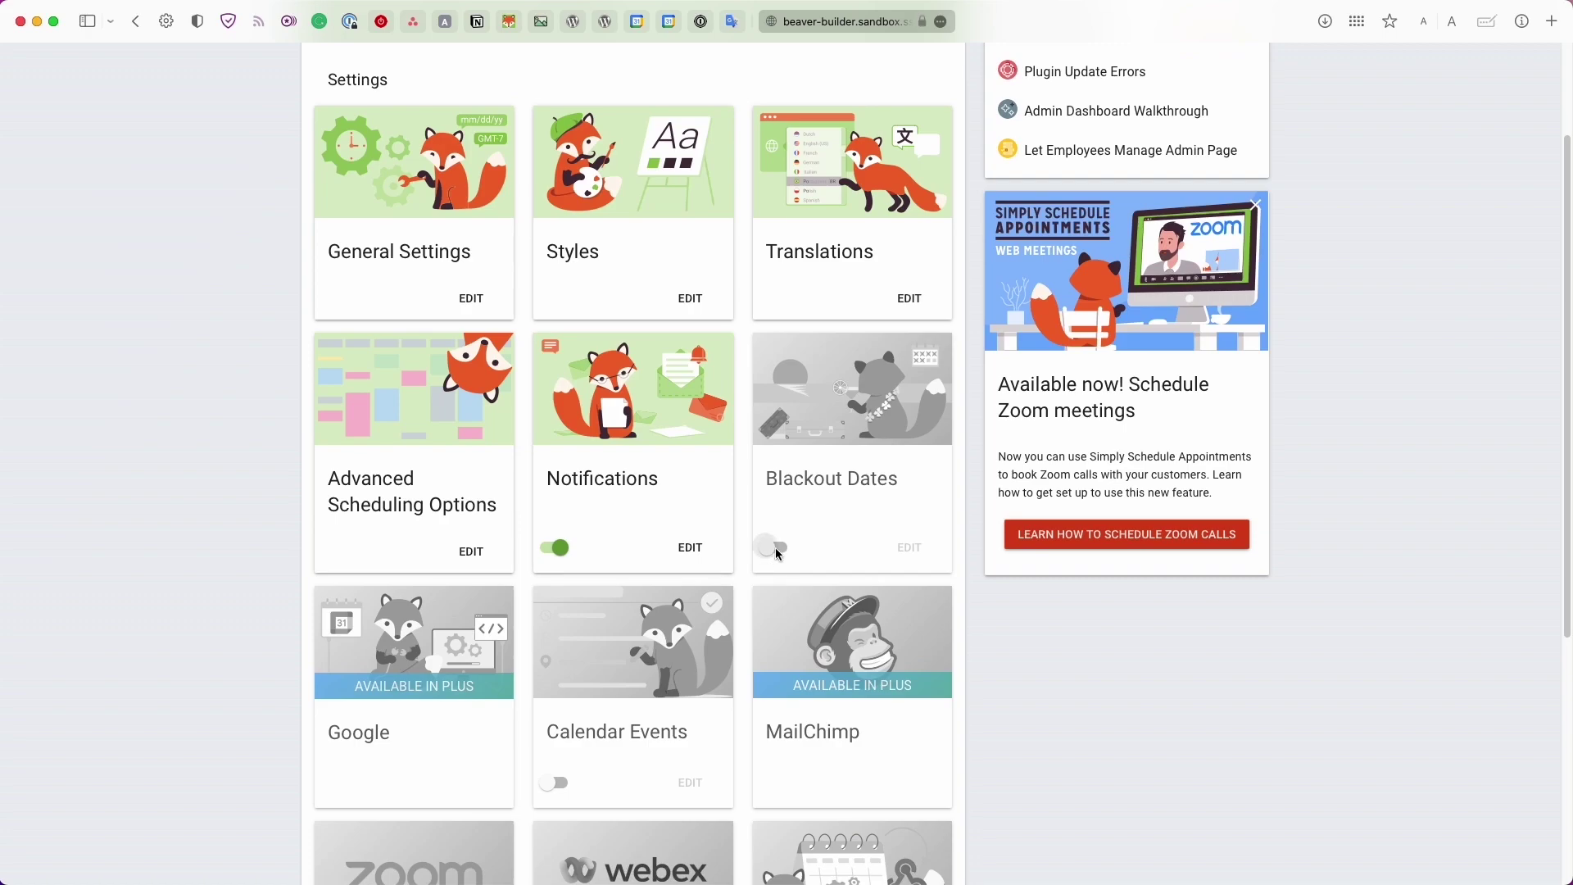
left_click(775, 547)
left_click(554, 782)
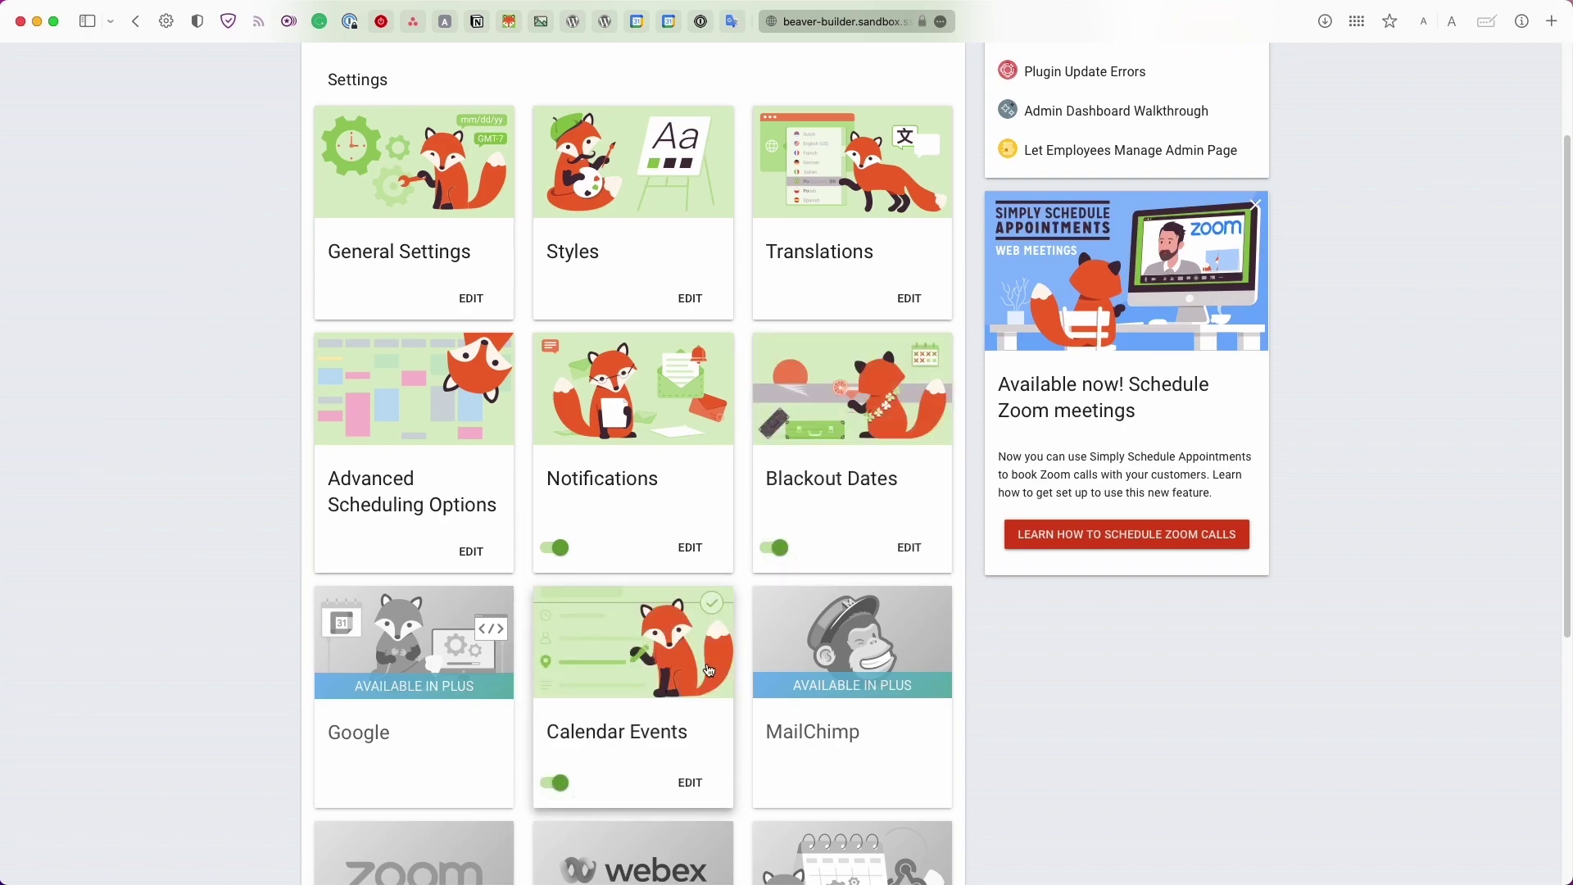
Step: Block out February 21 to 25, 2023 in the Blackout Dates settings and return to the settings overview
left_click(811, 518)
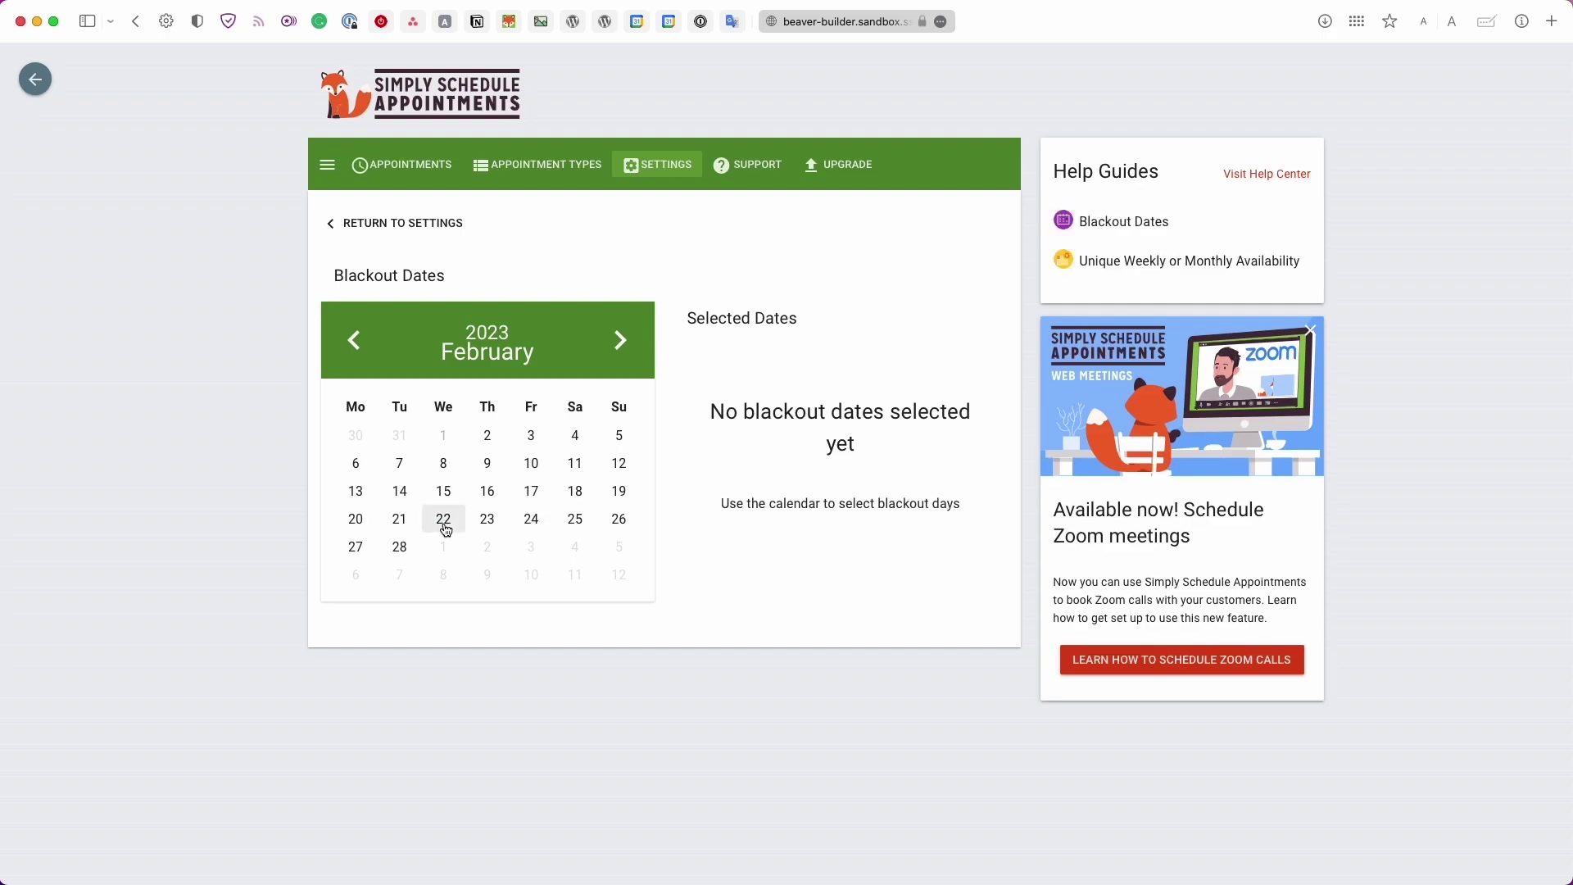
left_click(399, 519)
left_click(443, 518)
left_click(490, 519)
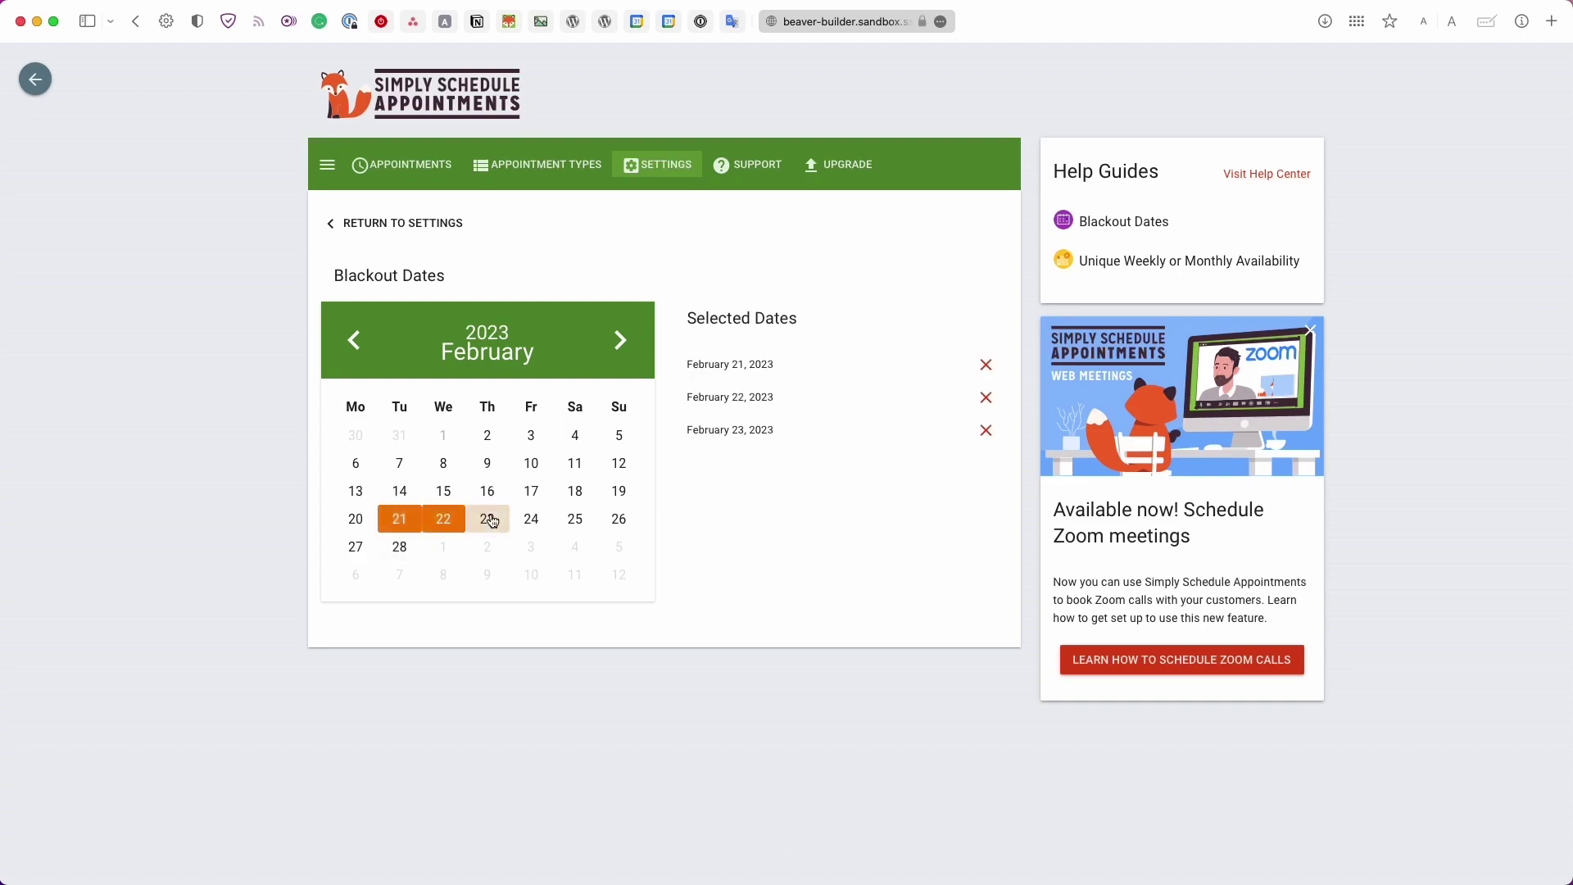
left_click(532, 521)
left_click(576, 527)
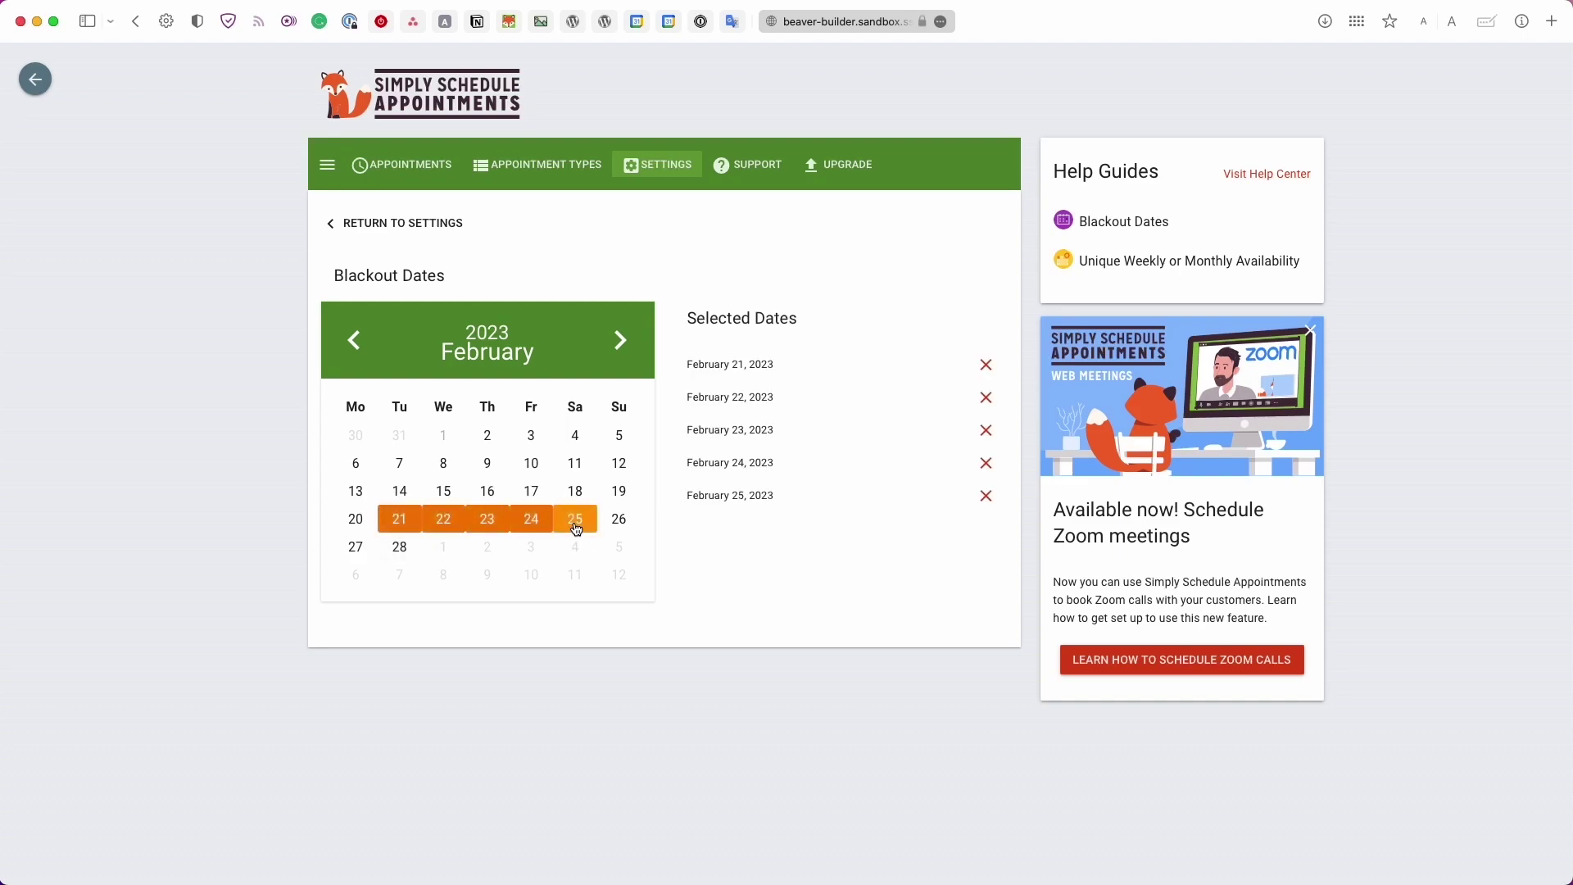
left_click(402, 223)
Step: Review the Customer Confirmation Screen Event template in the Calendar Events settings, including its title, location and details, and return to the settings overview
scroll(574, 573, "down", 5)
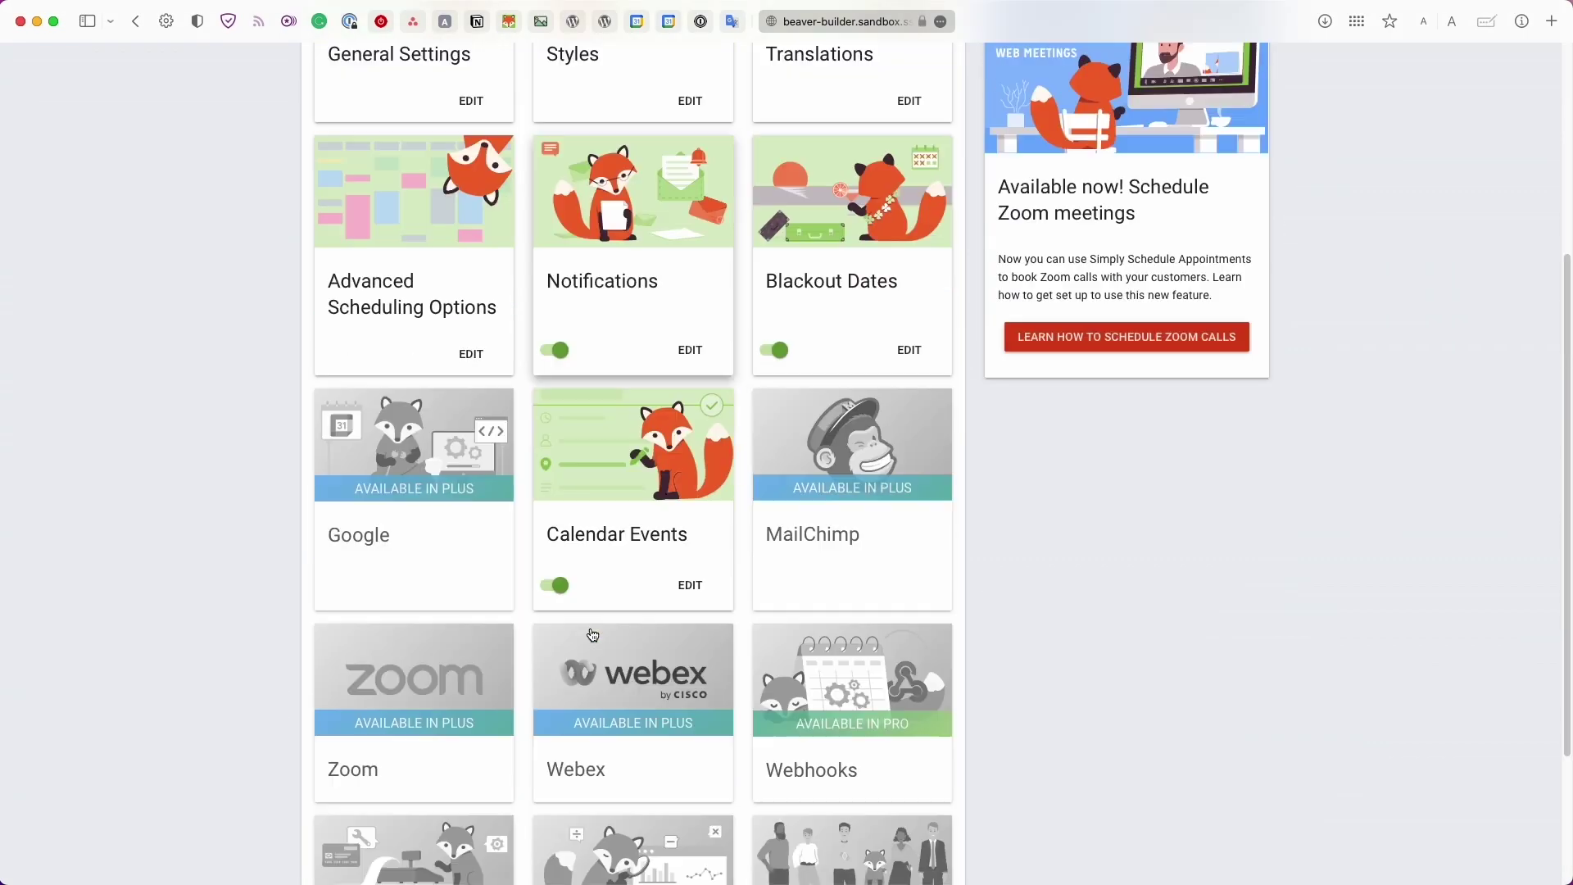
left_click(612, 564)
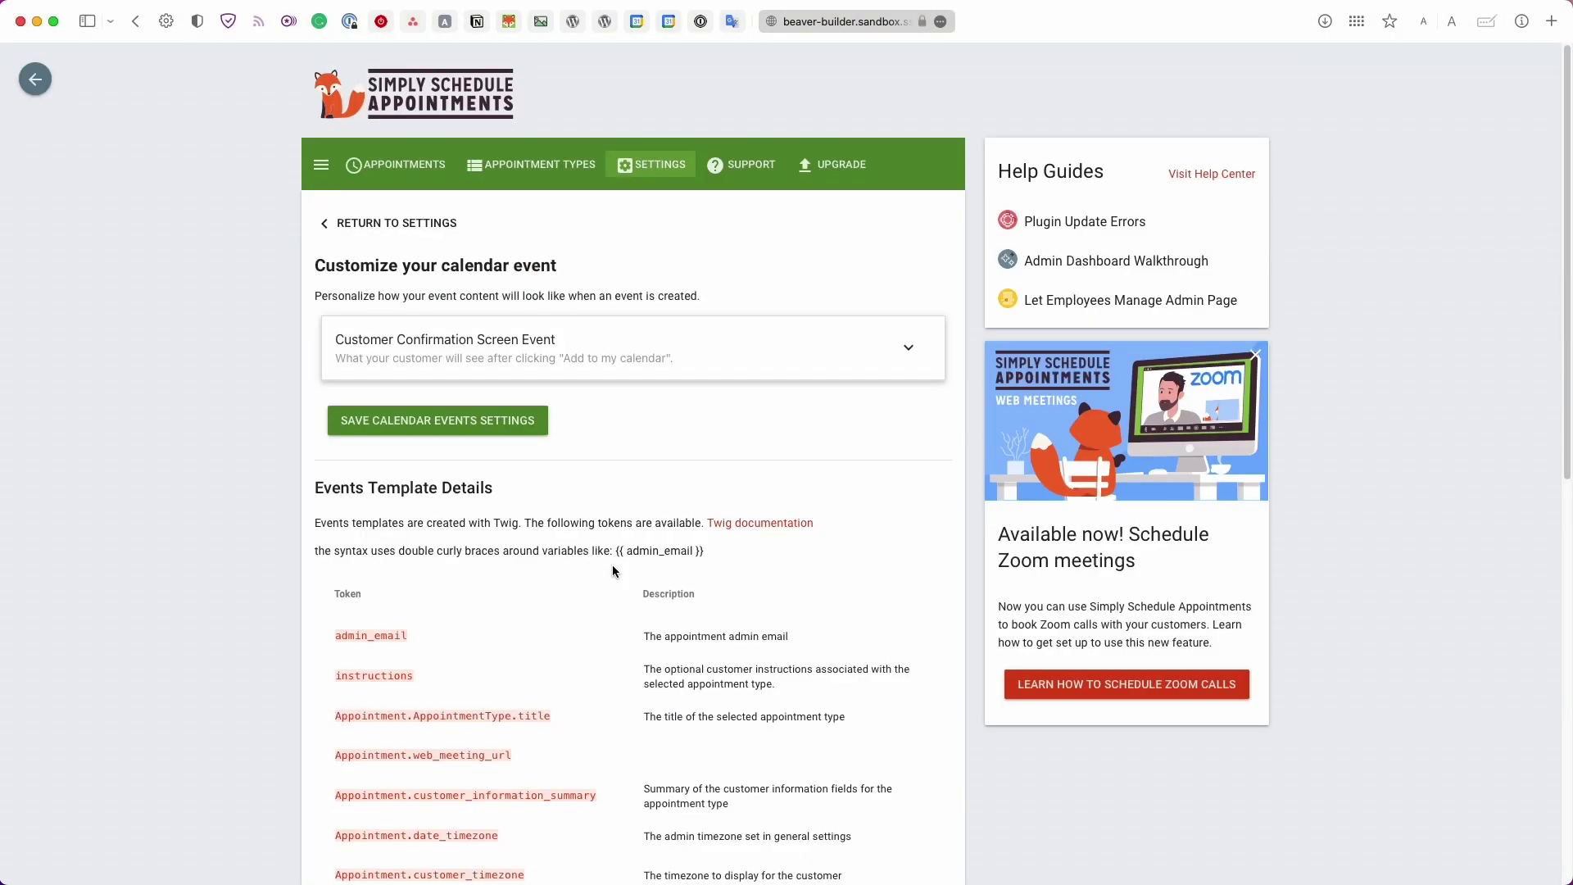
left_click(659, 377)
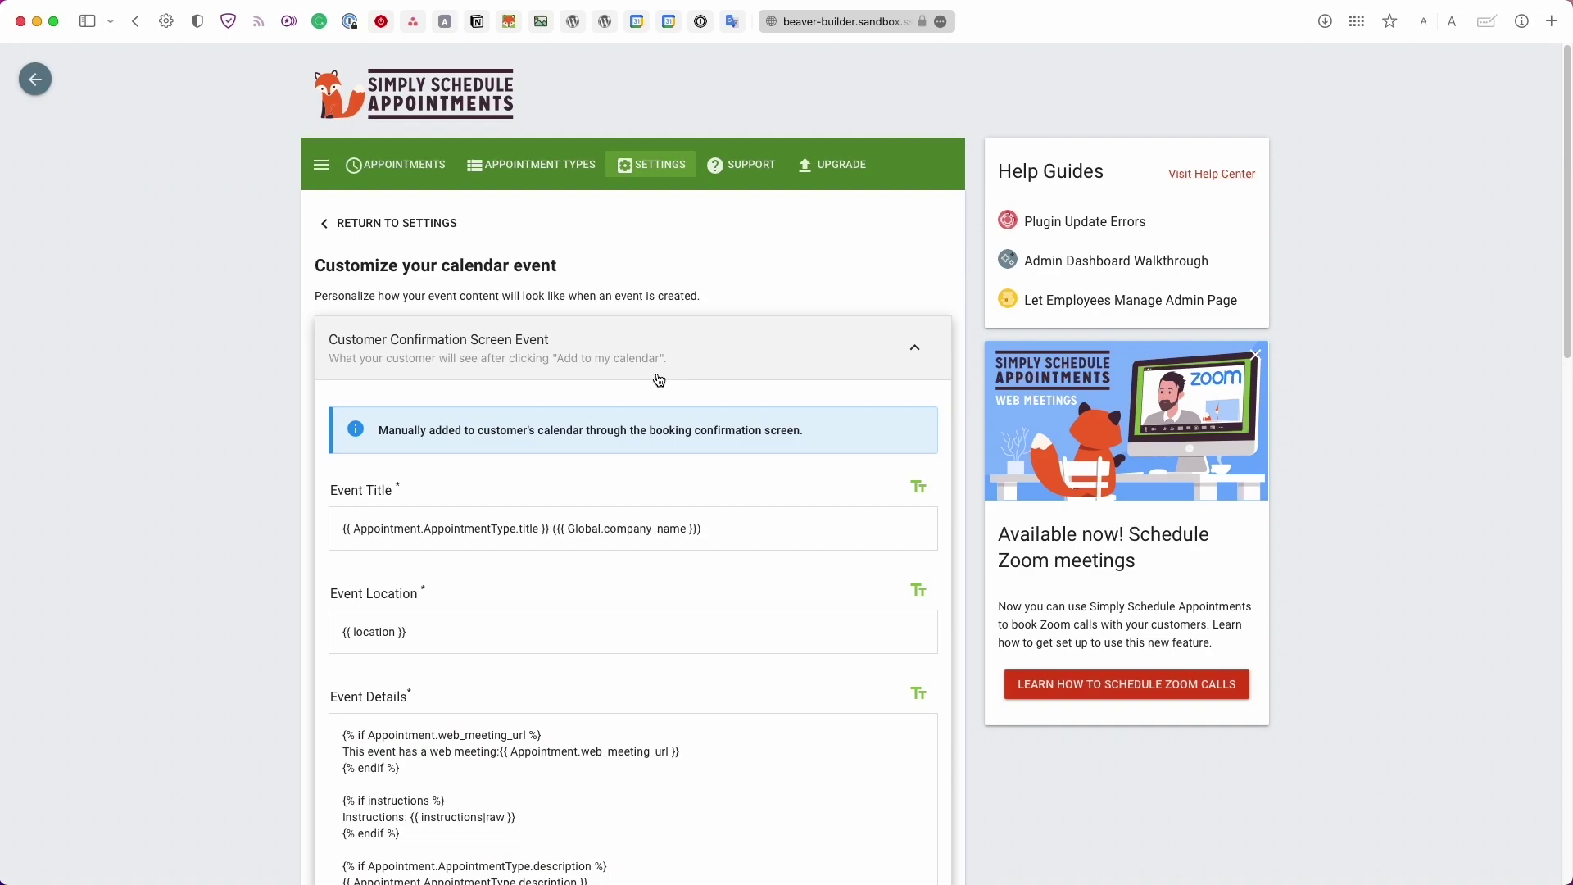
left_click(659, 377)
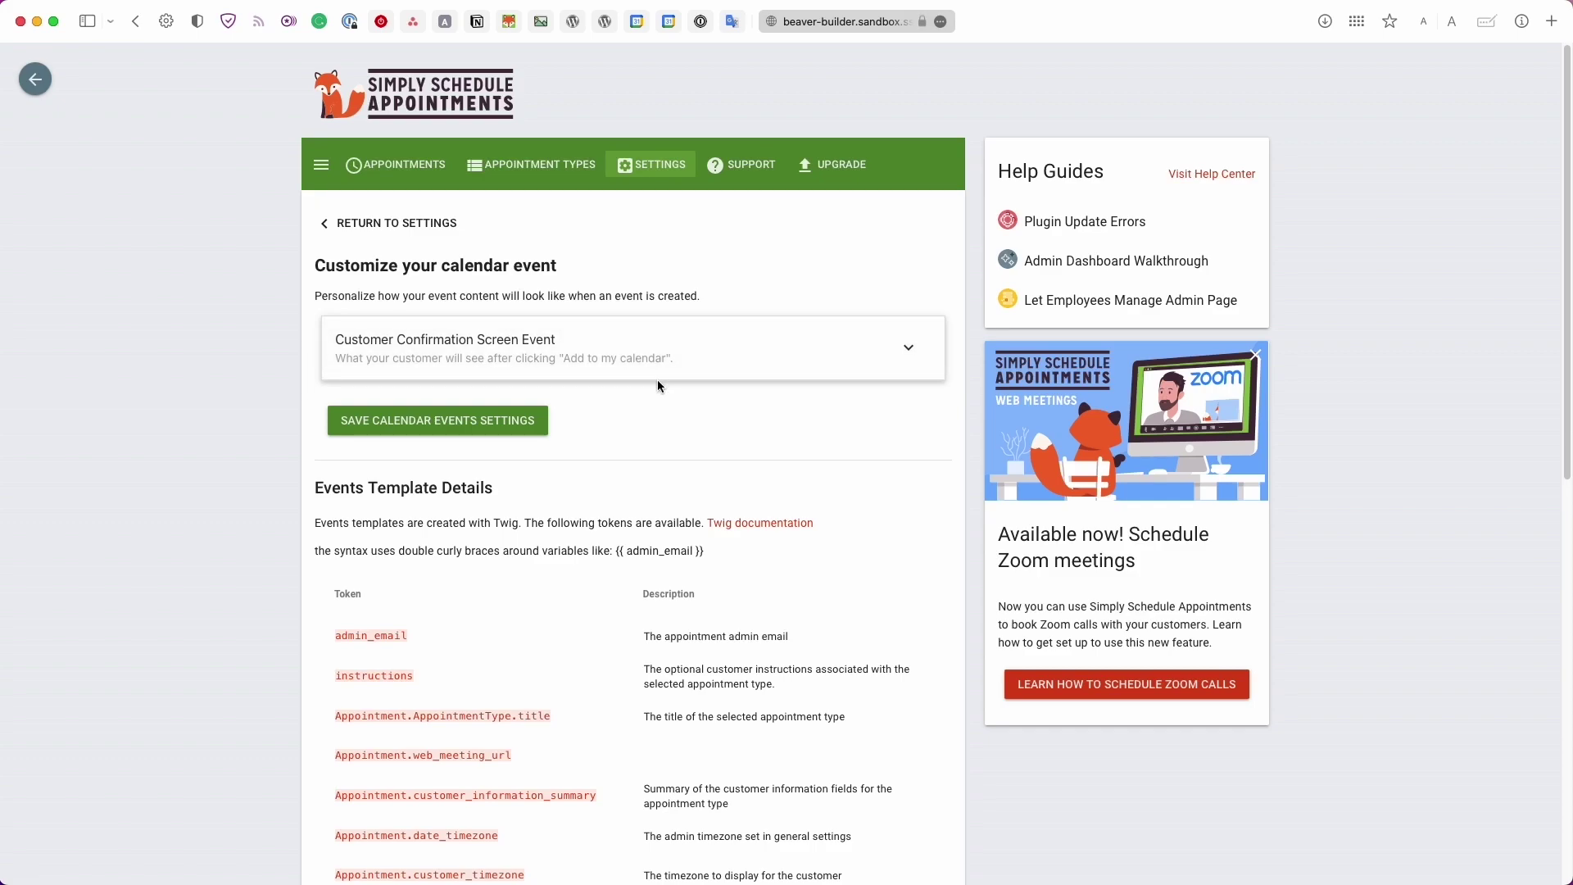
left_click(656, 361)
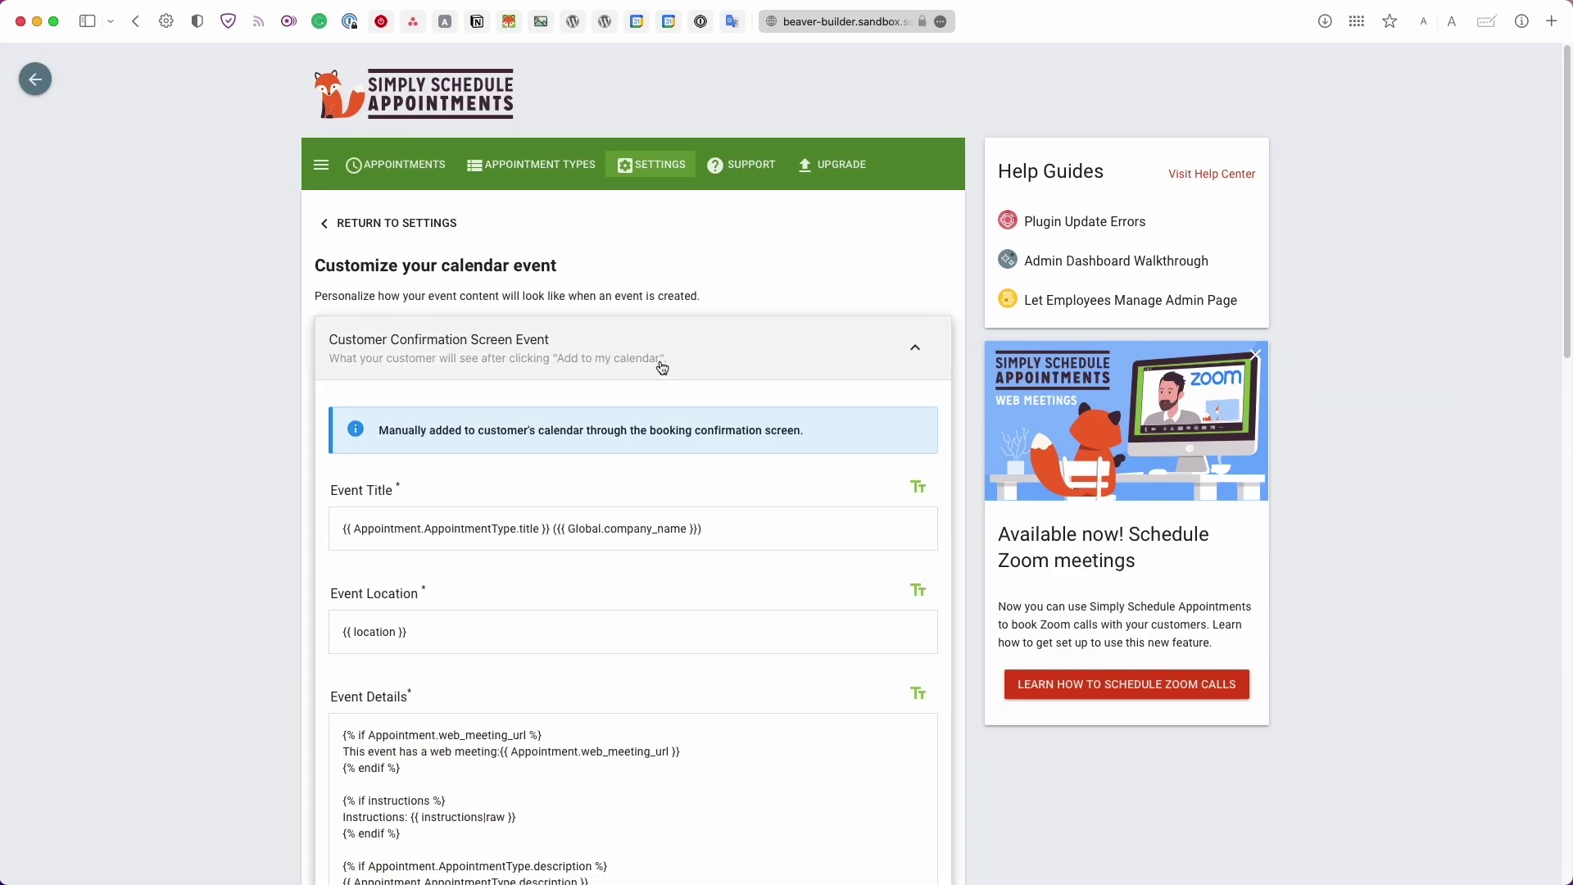
scroll(575, 483, "down", 2)
scroll(576, 485, "down", 4)
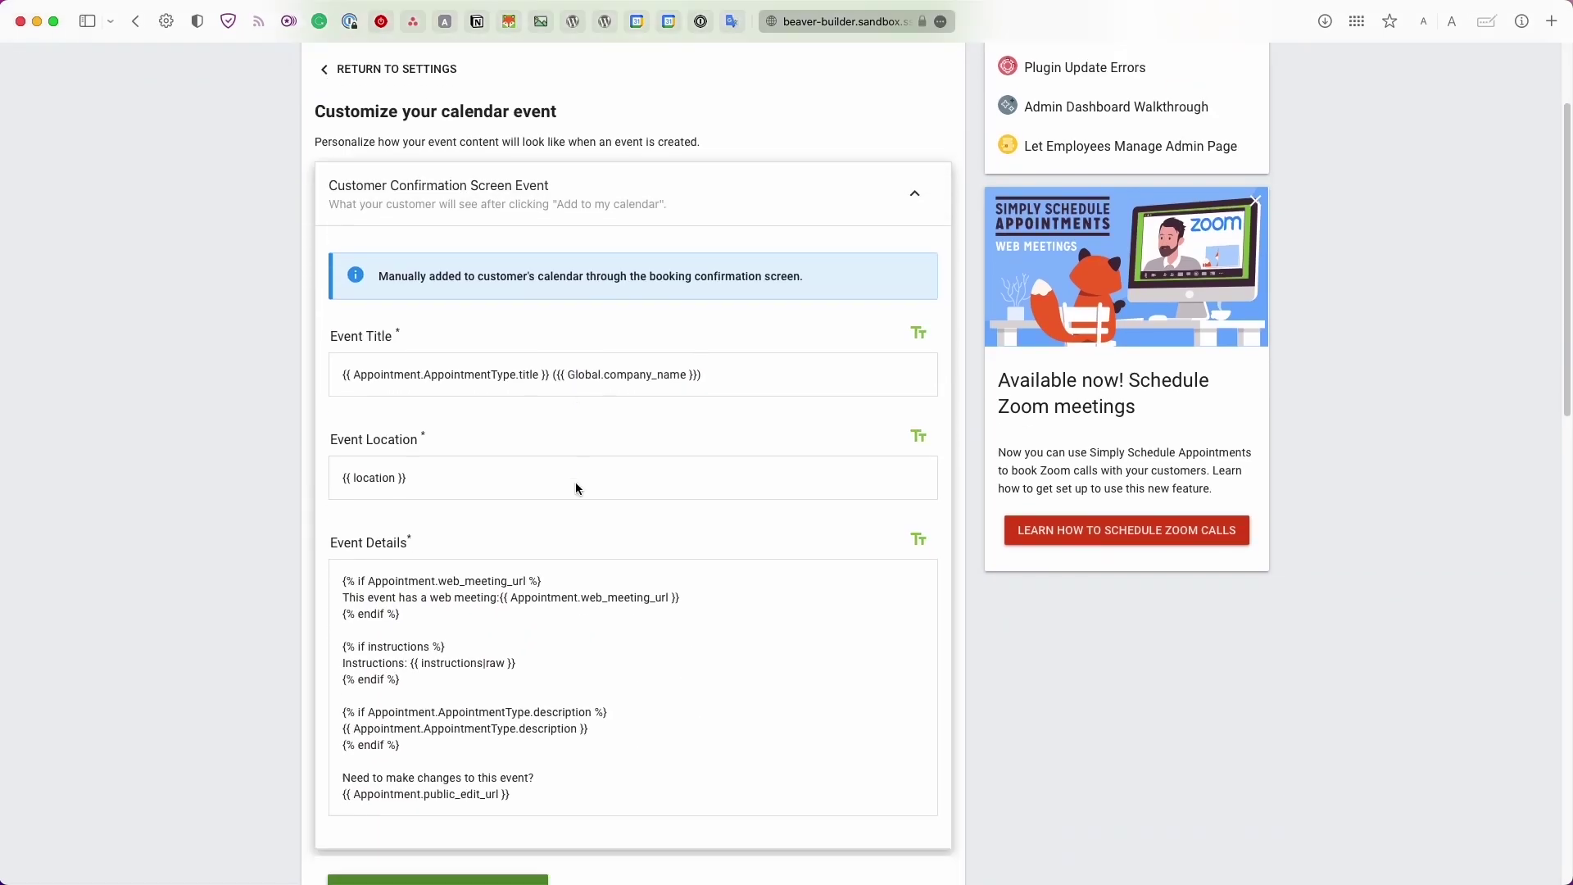
scroll(576, 484, "up", 2)
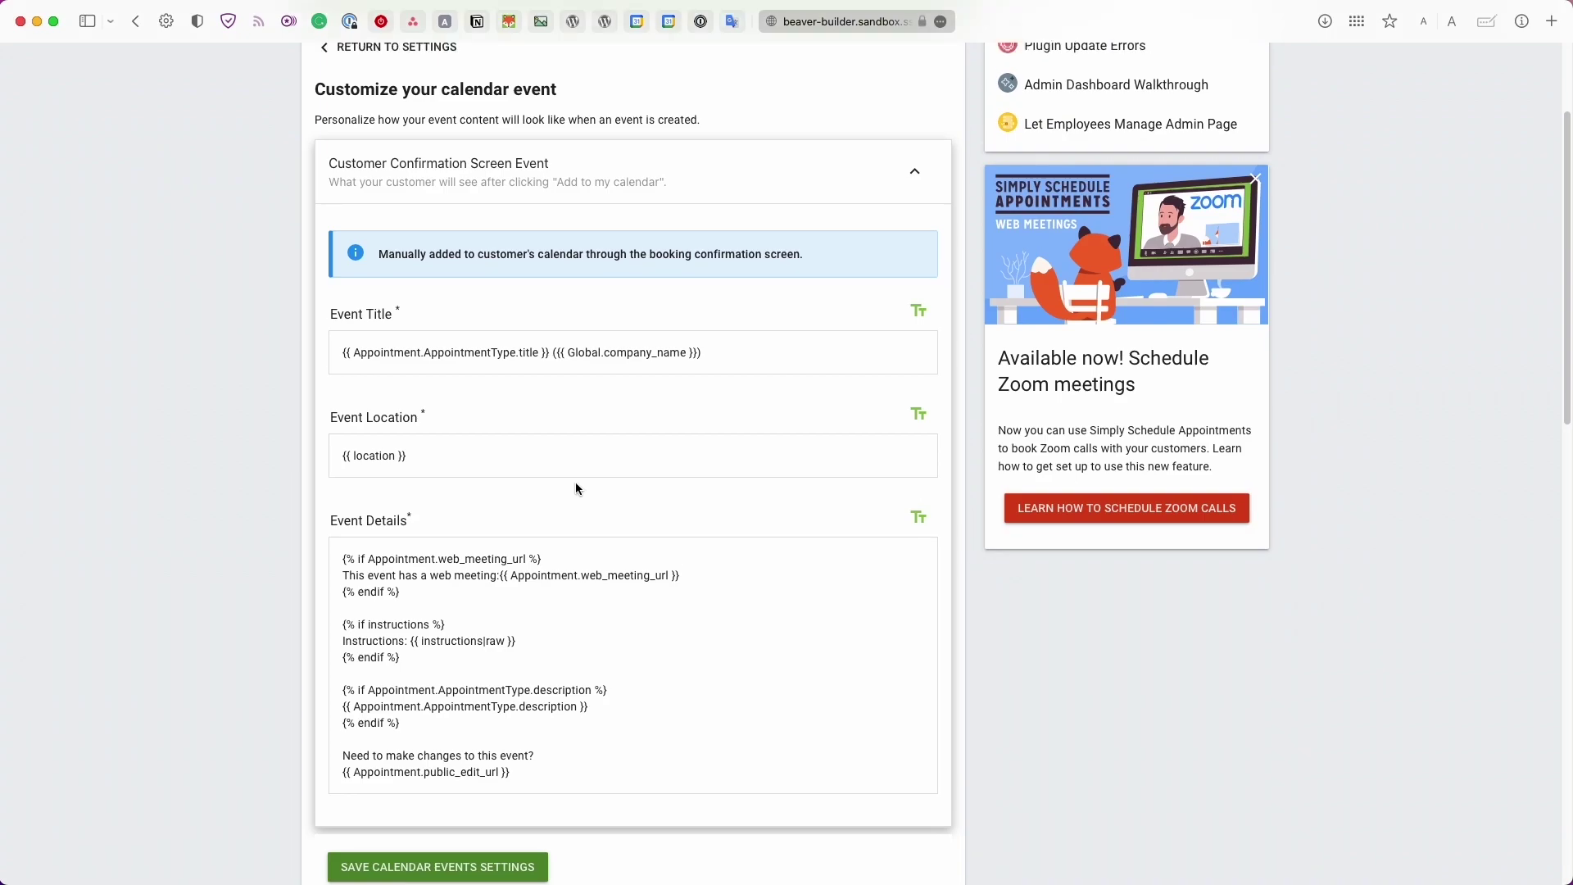
scroll(575, 481, "up", 2)
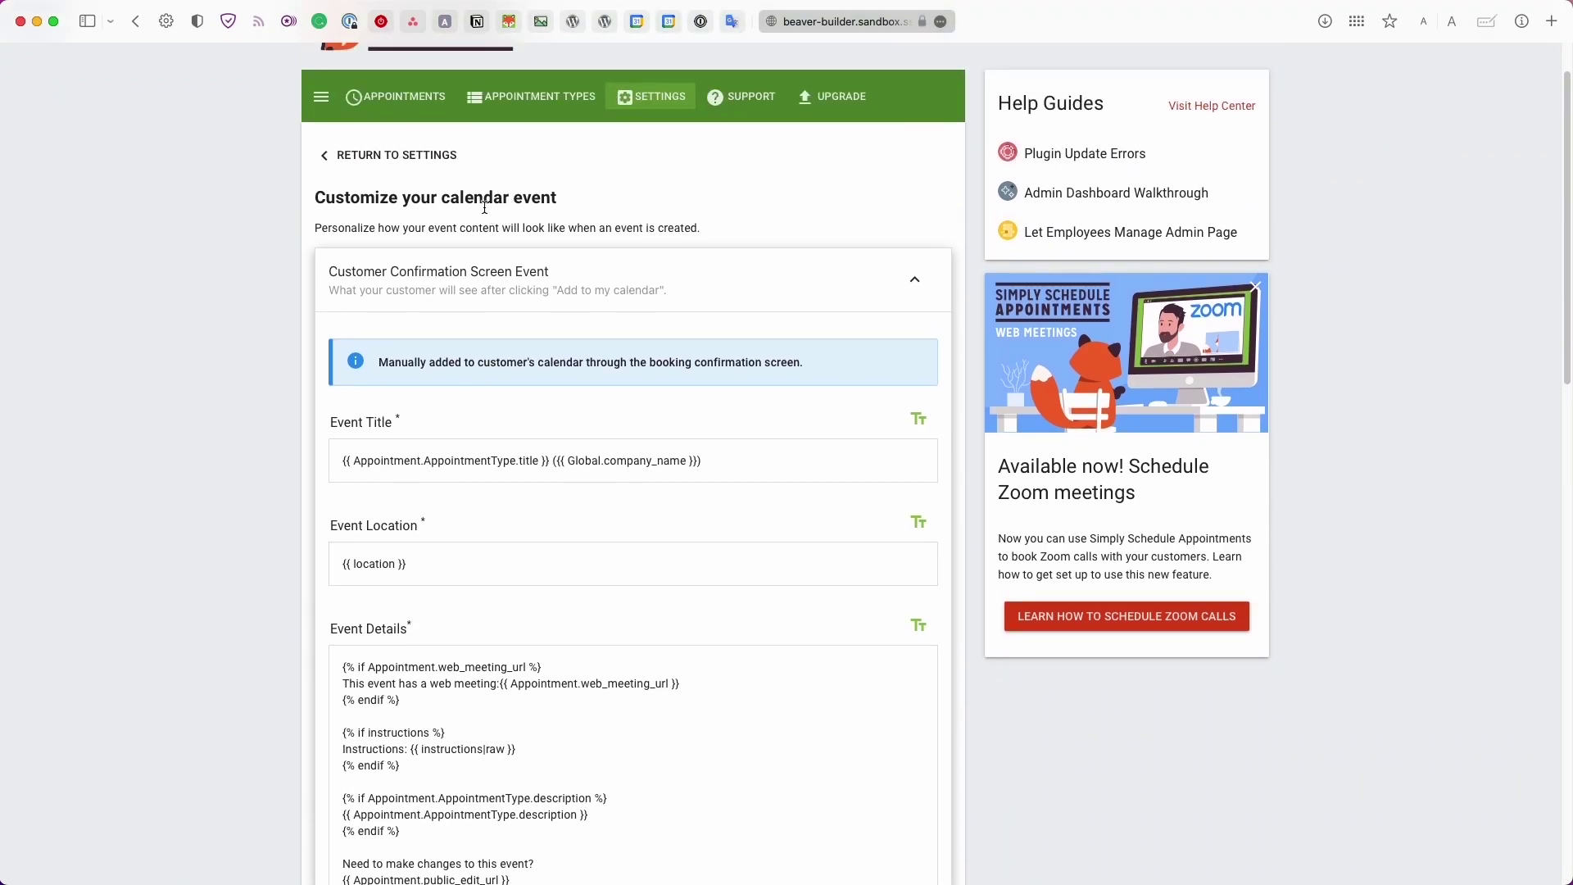
left_click(440, 157)
Step: Examine the remaining feature cards in the settings overview, including those that require the Plus, Pro and Business editions
scroll(897, 504, "down", 5)
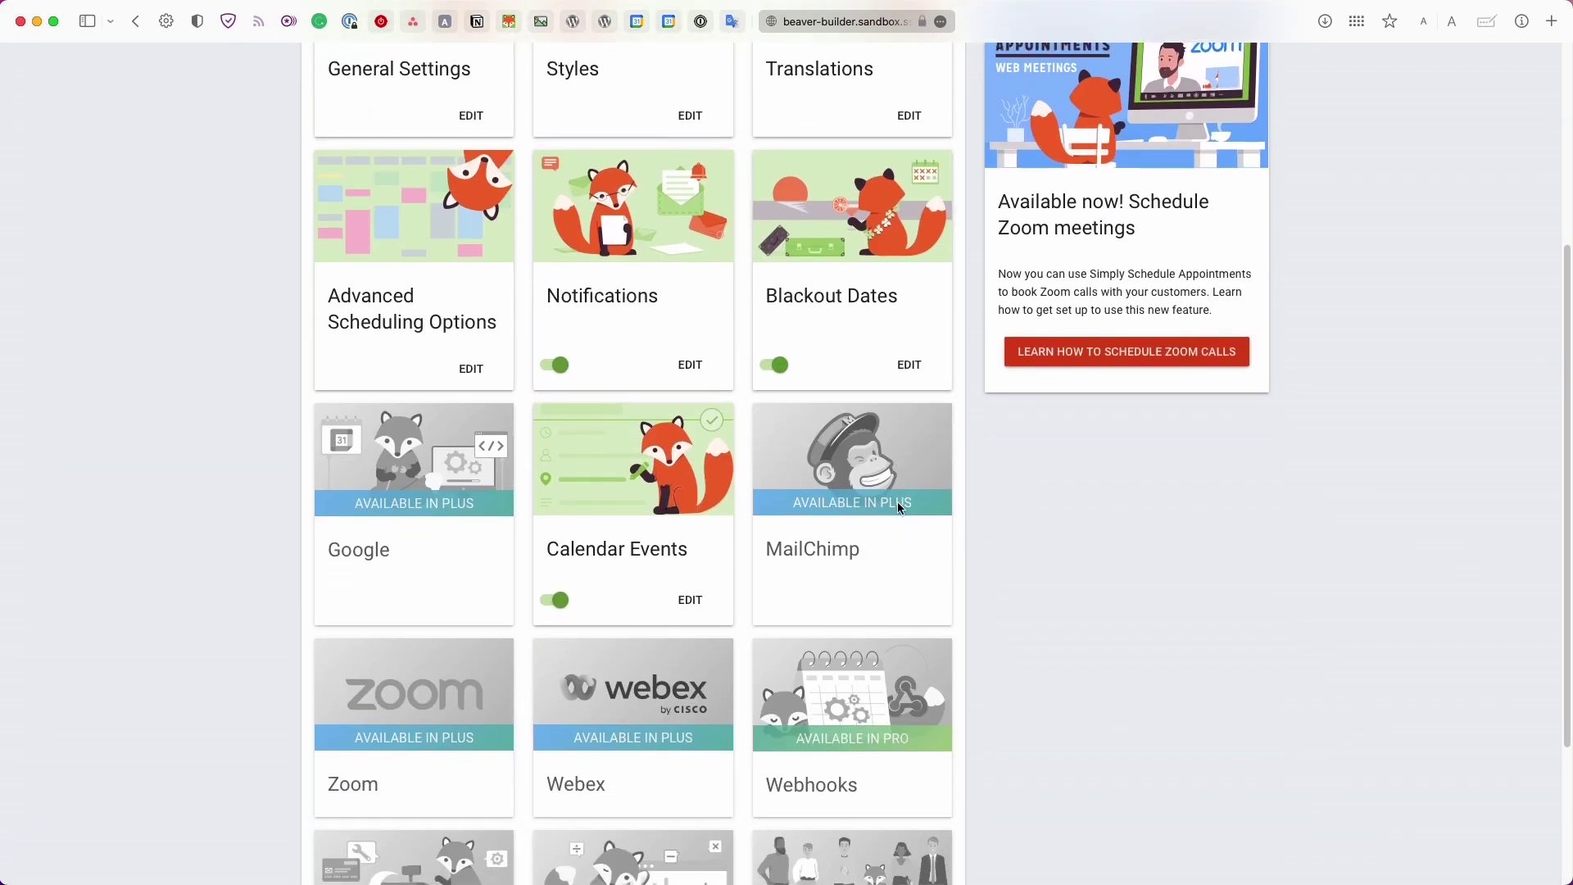
scroll(897, 502, "down", 3)
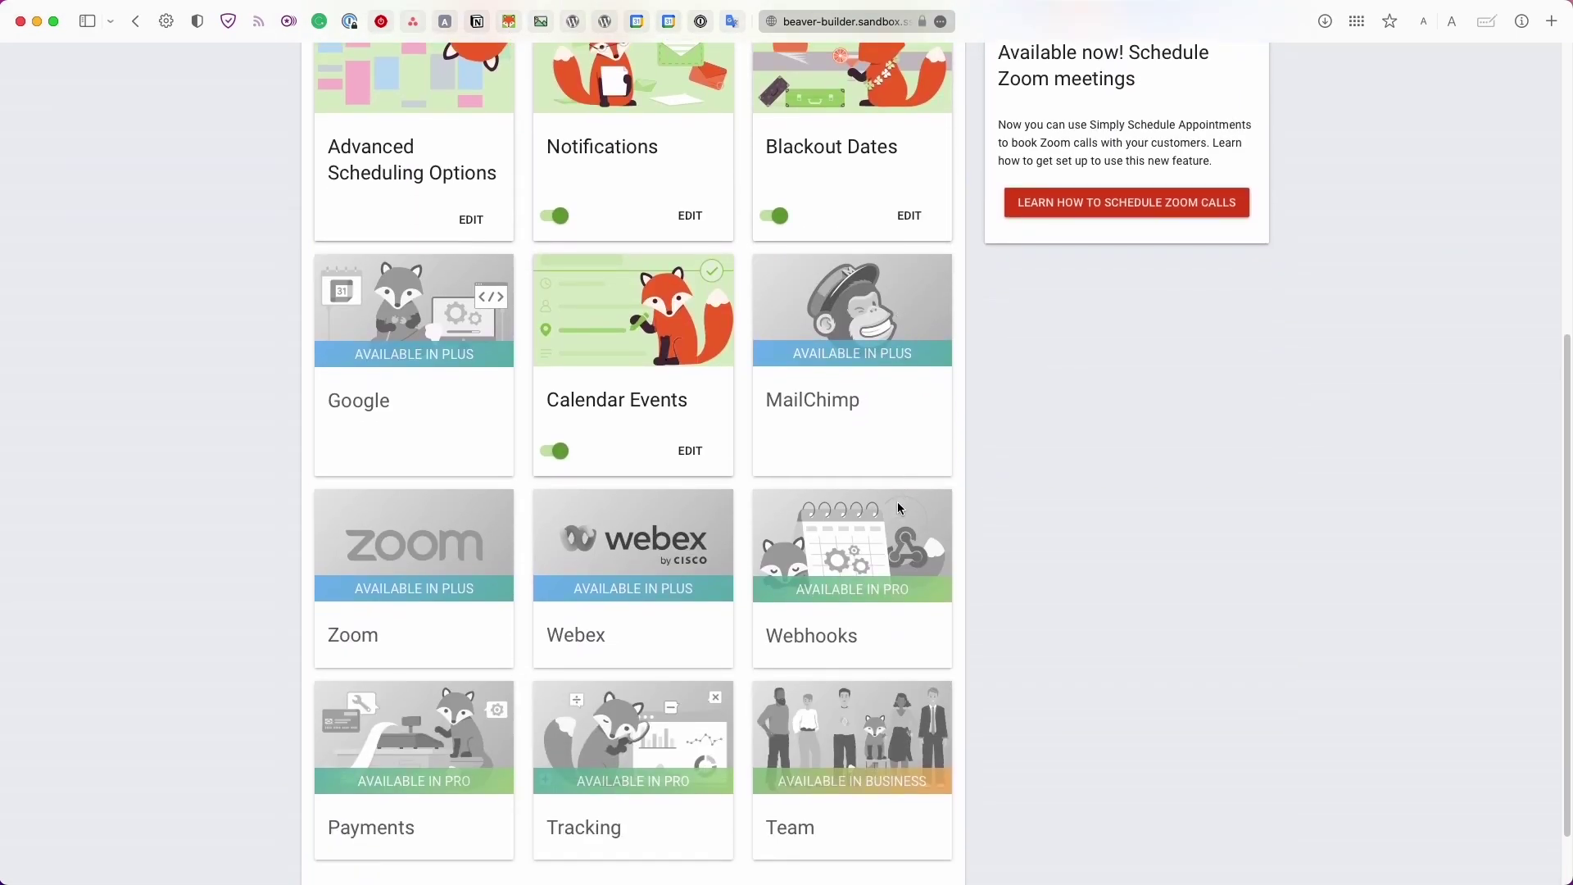
scroll(898, 509, "down", 2)
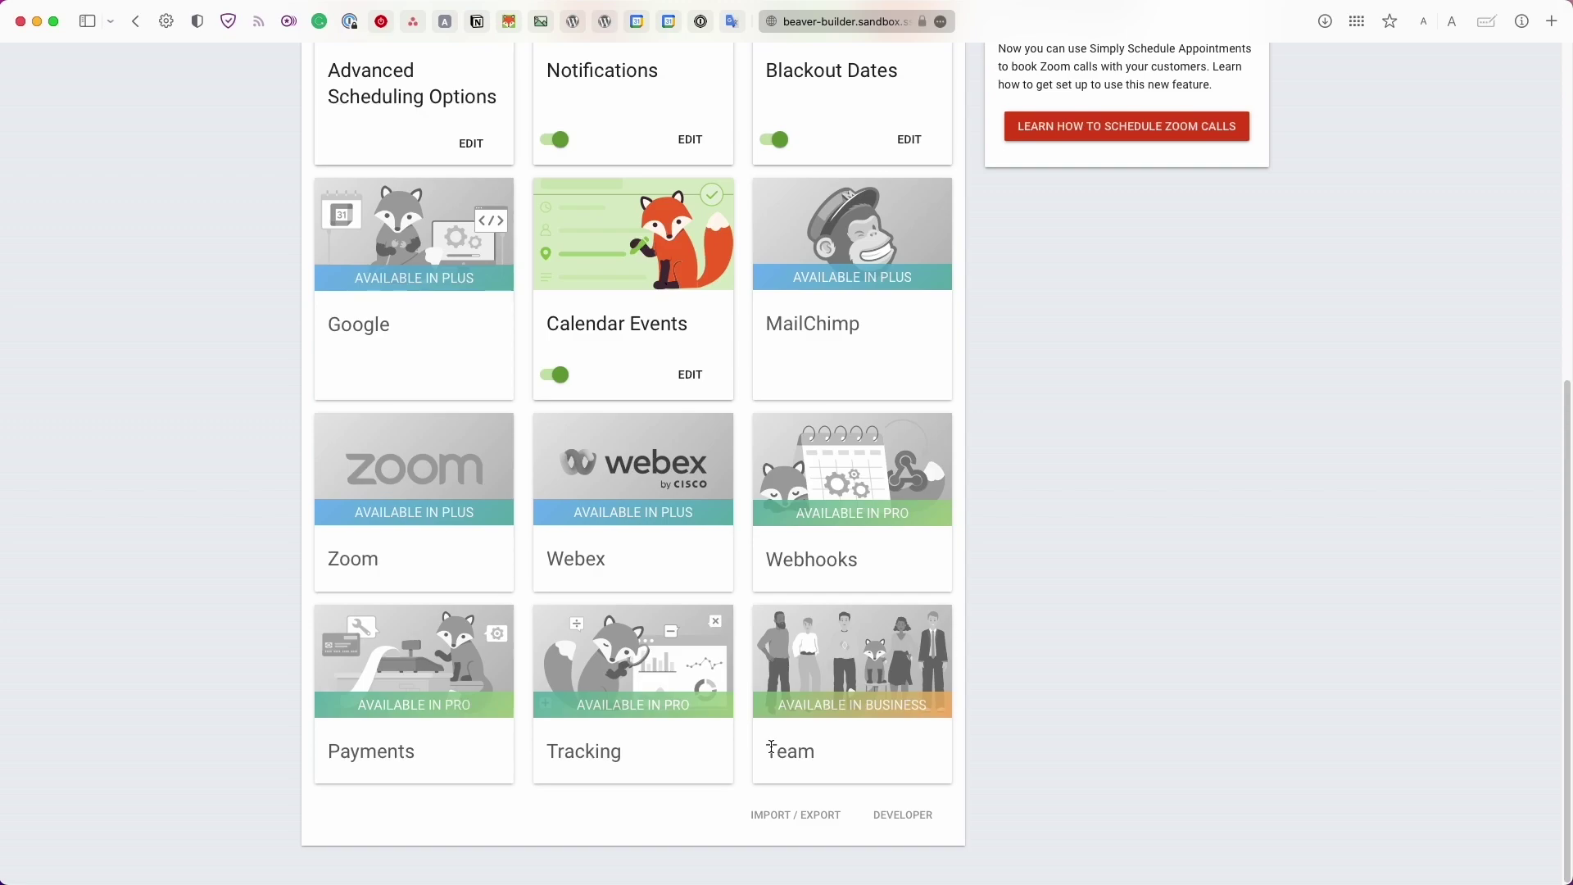
scroll(688, 825, "up", 1)
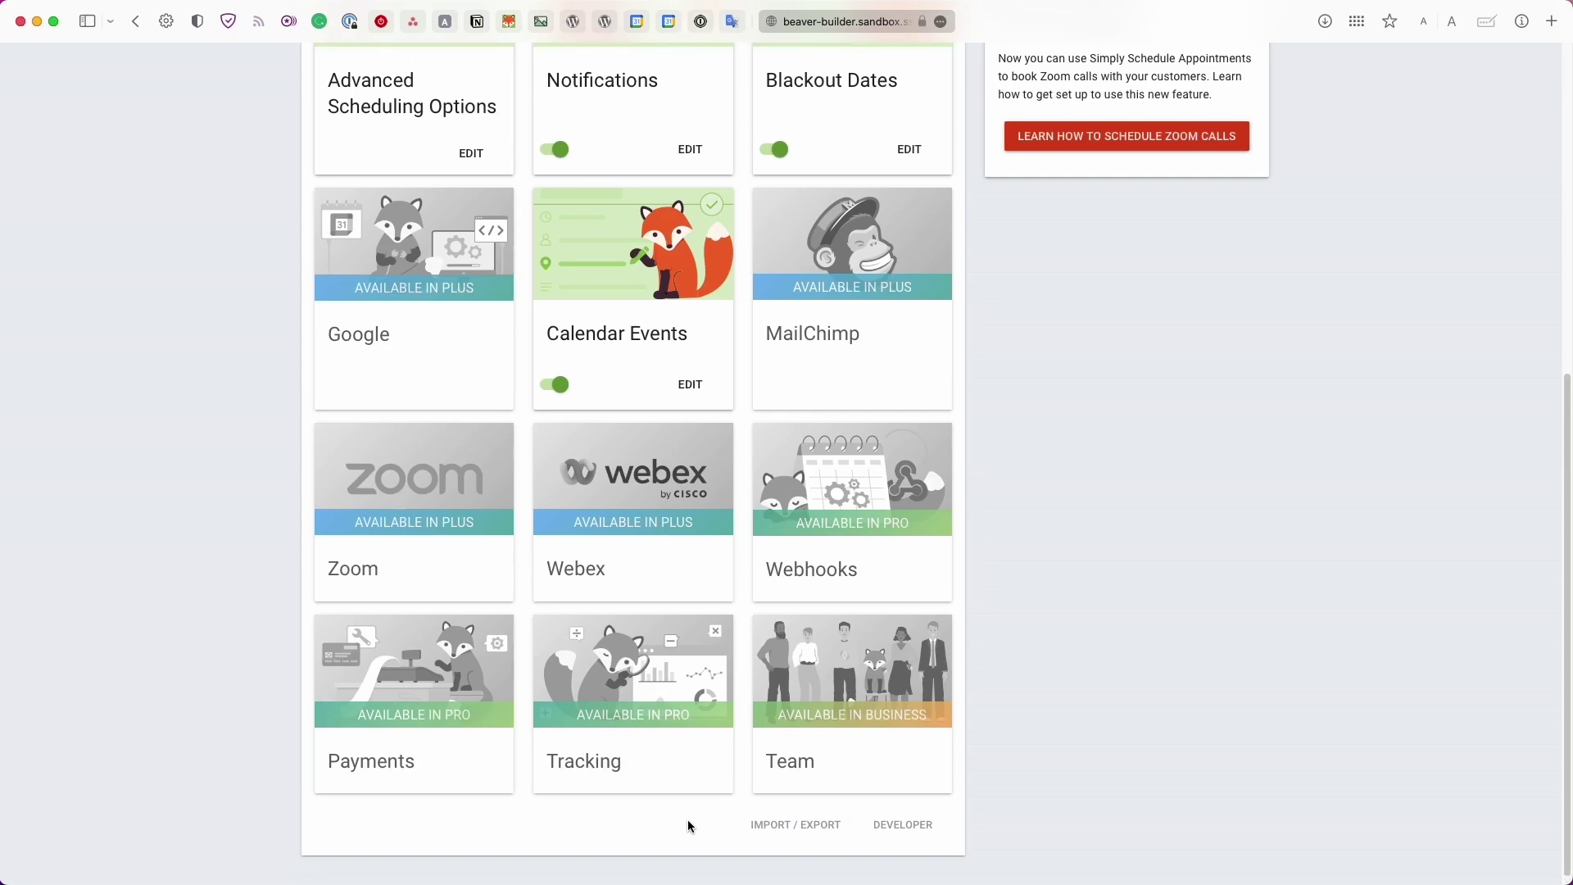
scroll(688, 825, "up", 5)
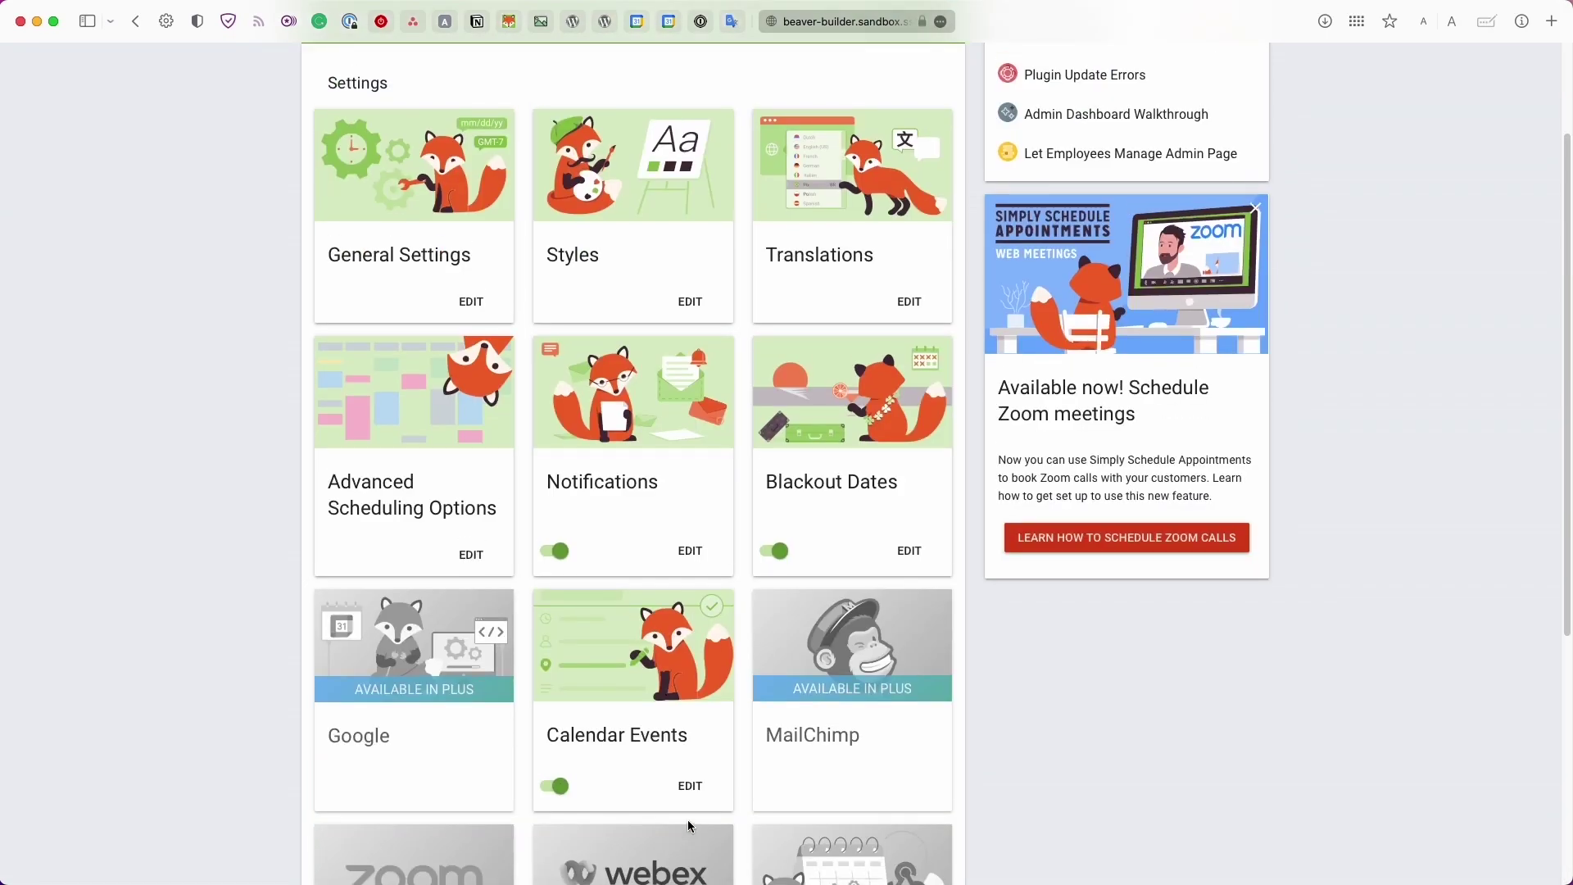
scroll(688, 824, "up", 2)
scroll(688, 825, "down", 7)
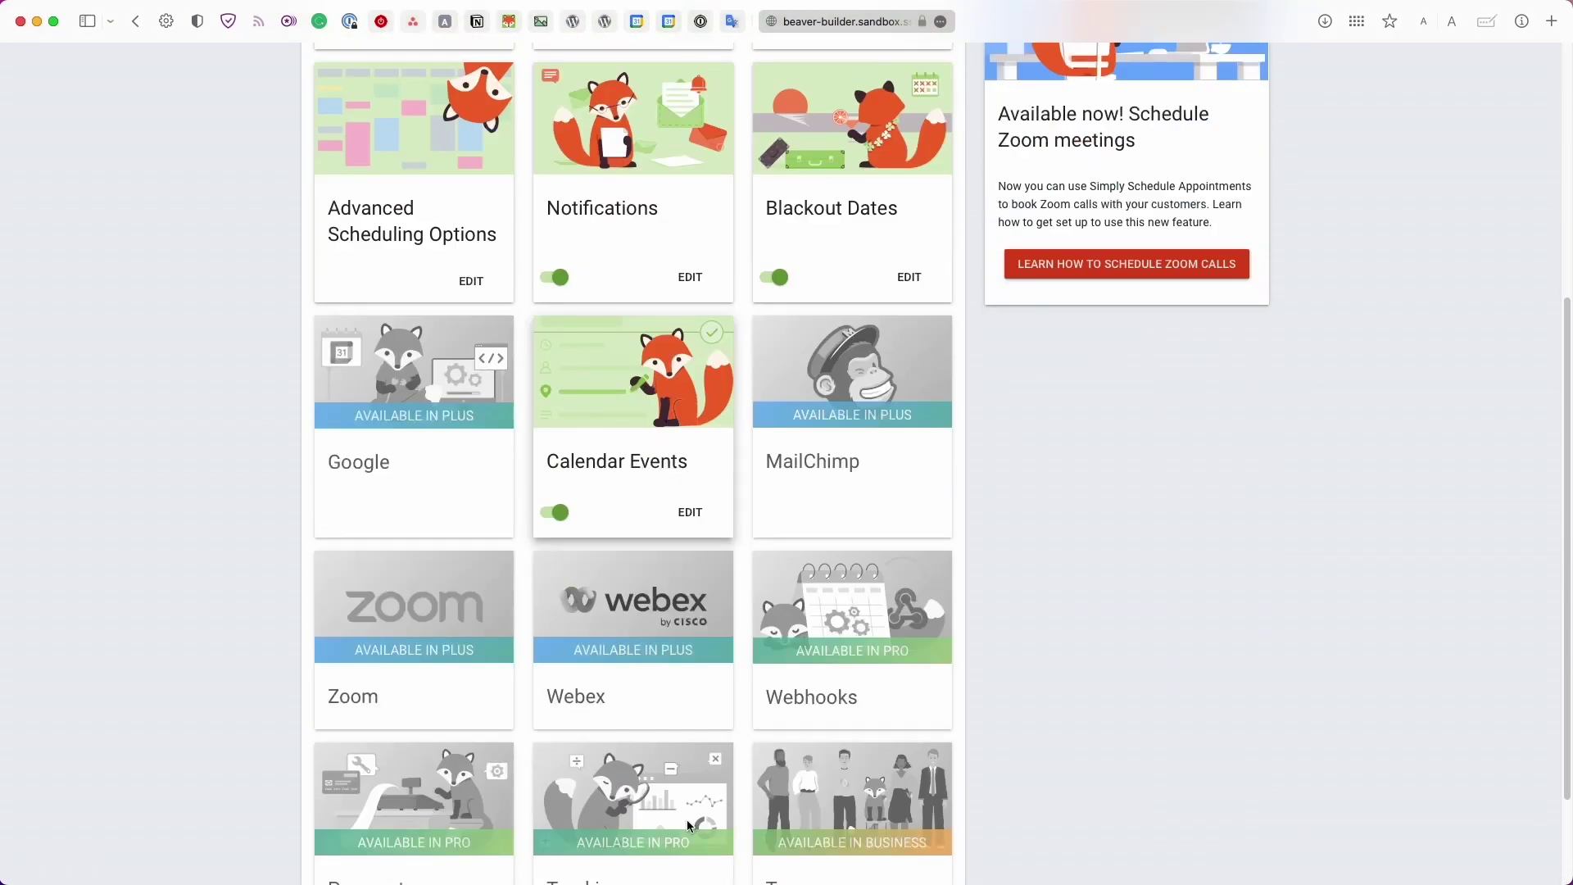
scroll(688, 826, "up", 7)
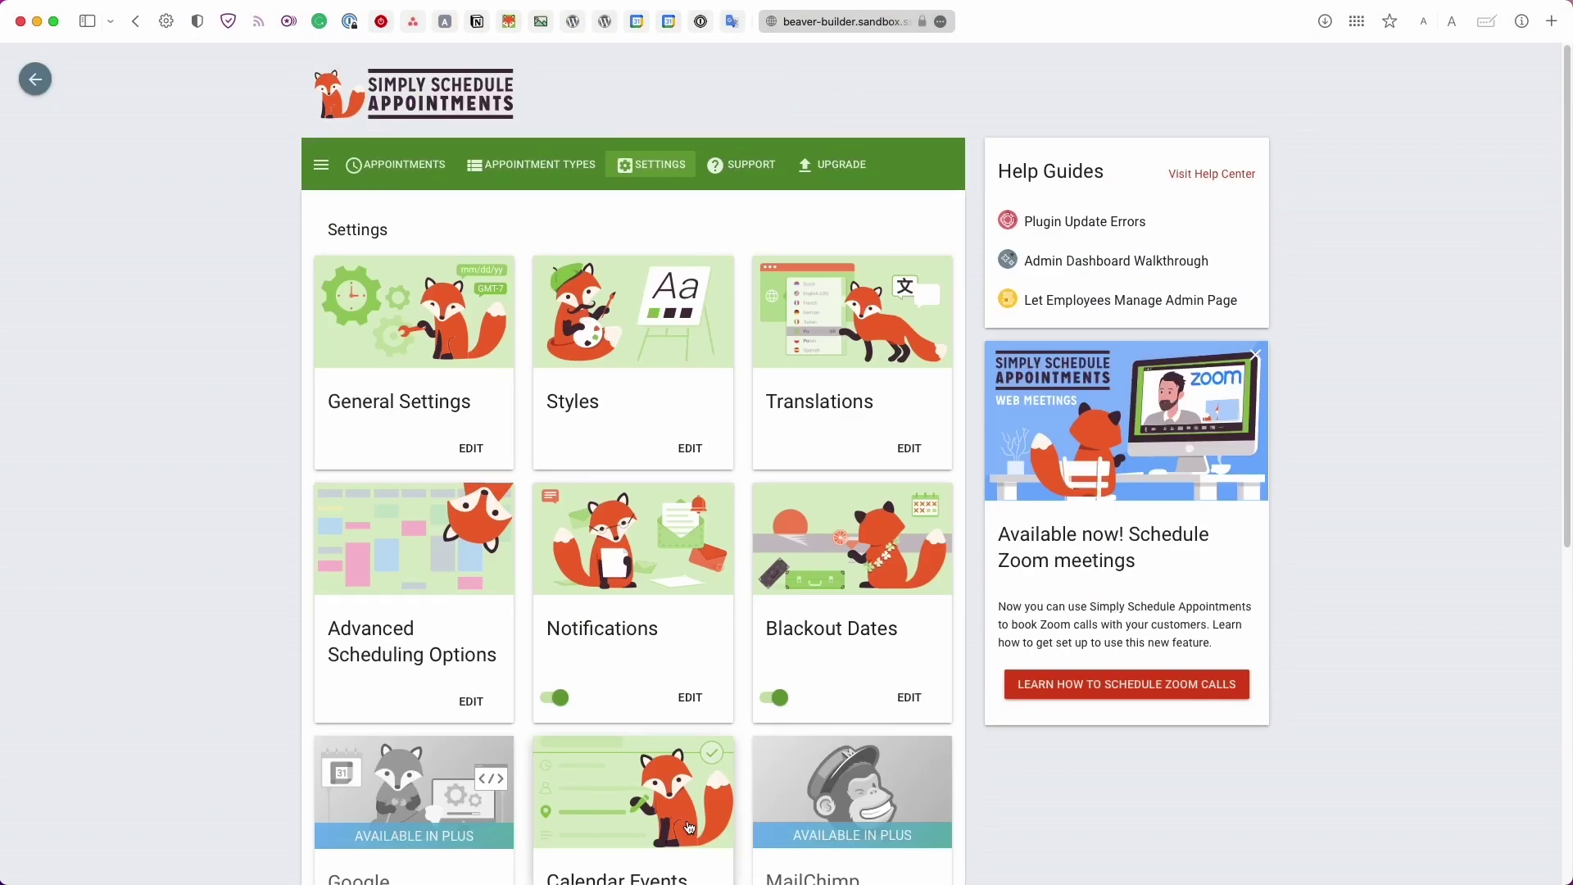
scroll(689, 827, "down", 4)
scroll(689, 827, "up", 4)
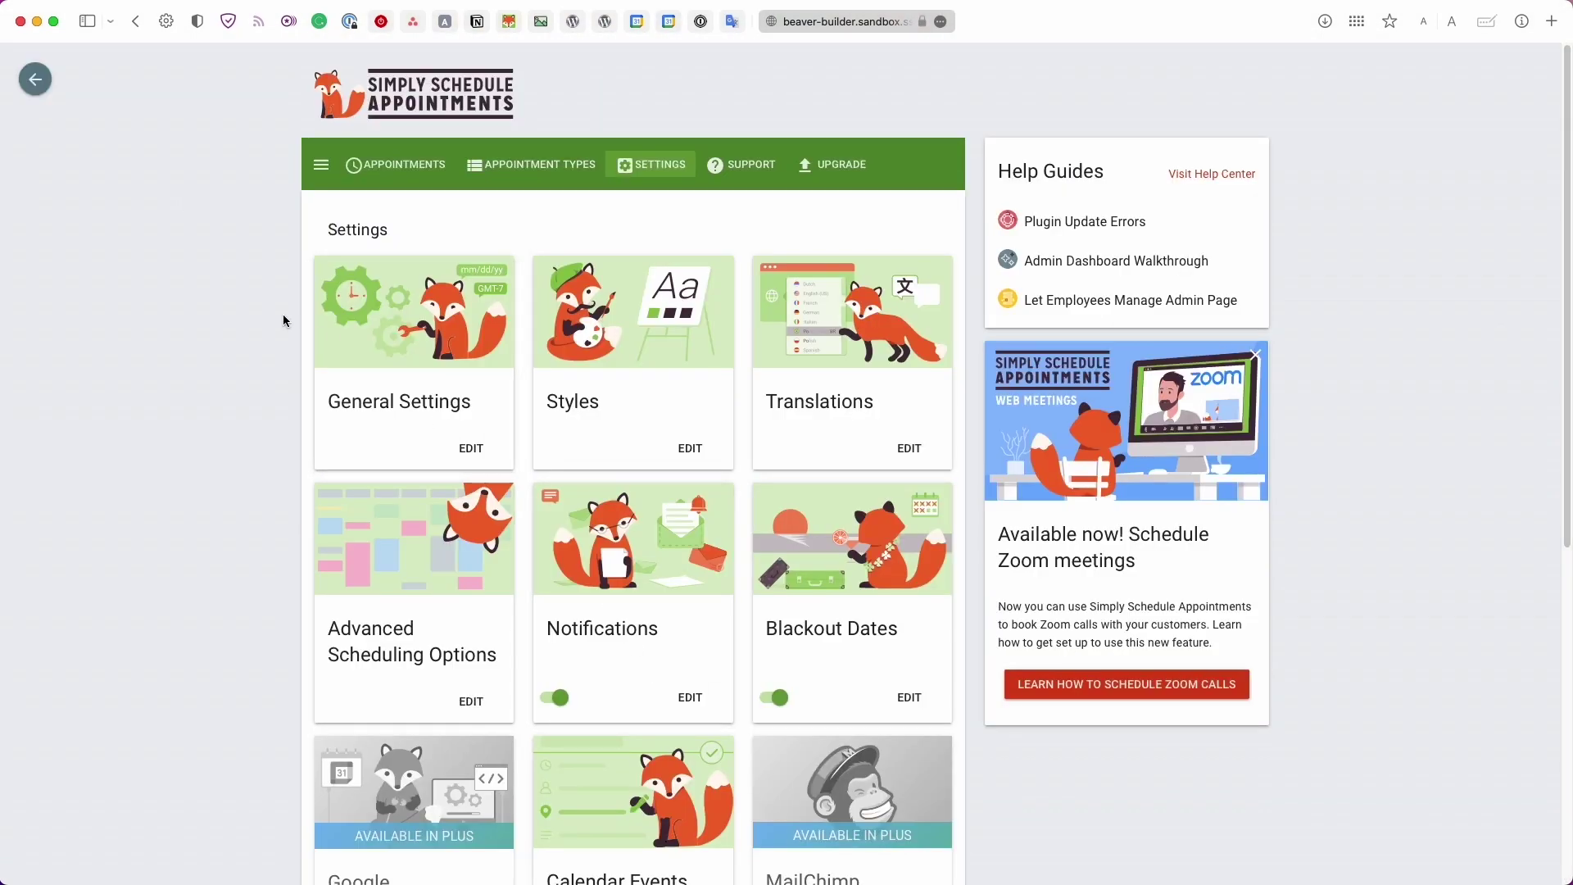
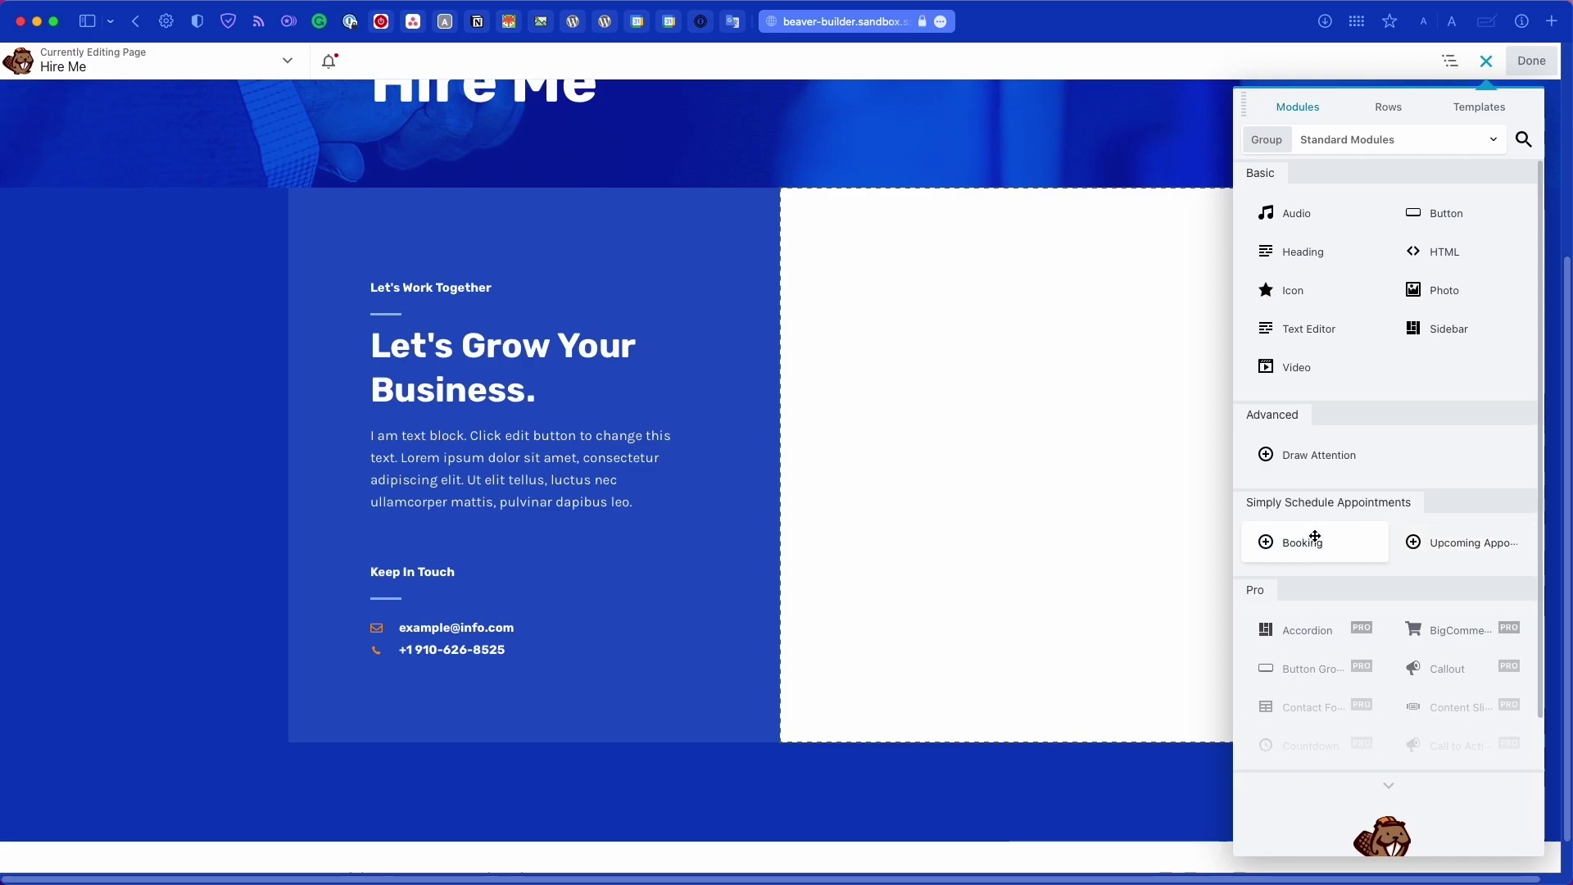
Step: In Beaver Builder, add a Booking module to the empty white column of the Hire Me page and set its appointment type to Consultation Phone Call
left_click_drag(1314, 540, 927, 483)
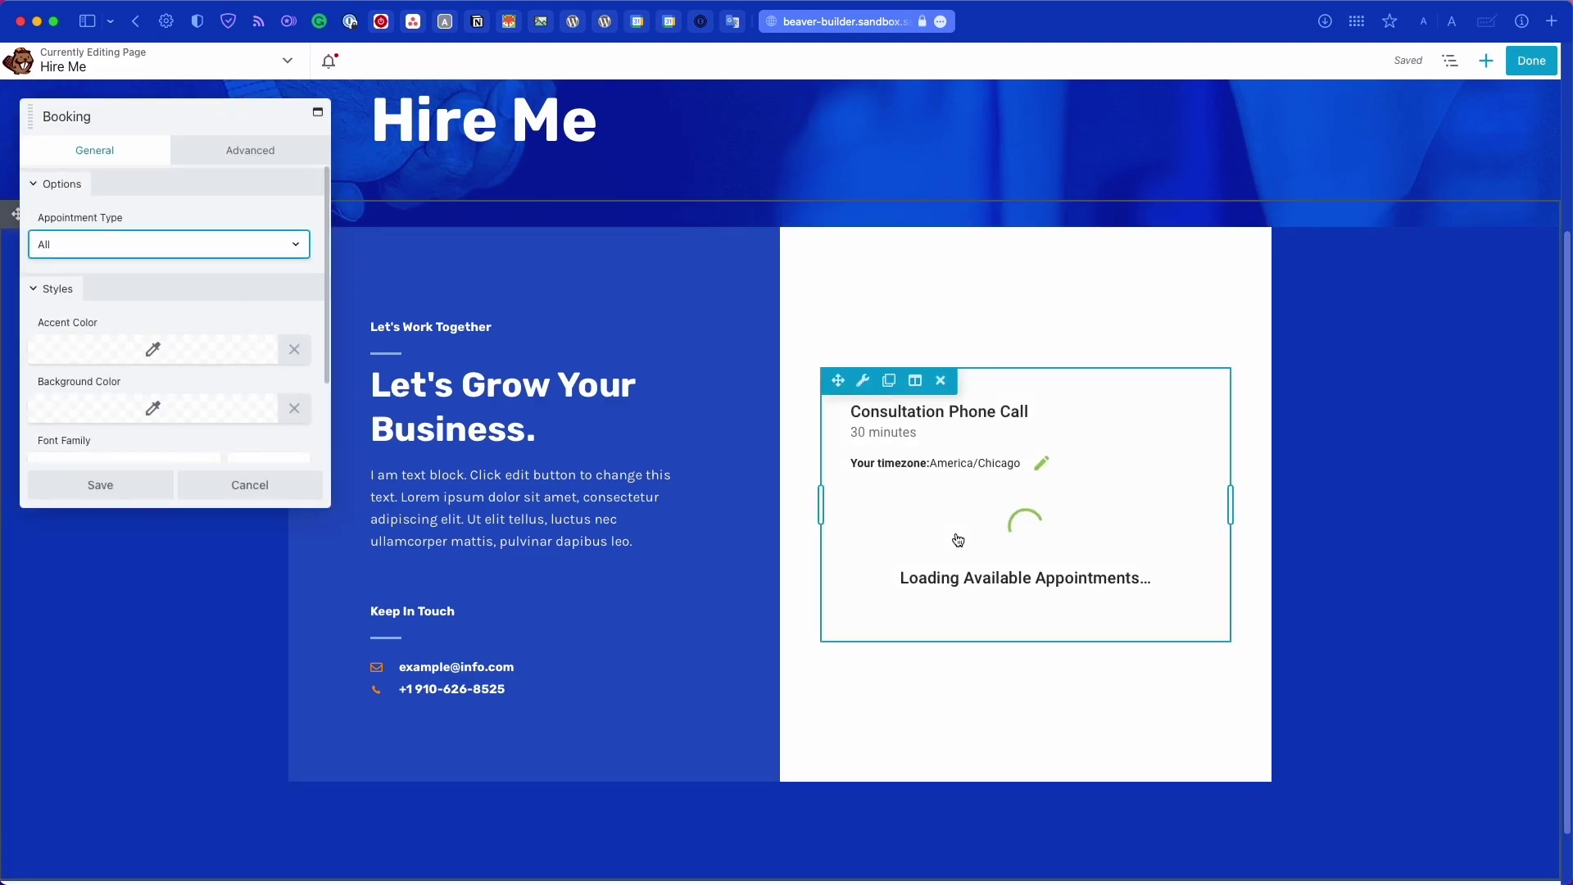
left_click_drag(325, 508, 439, 666)
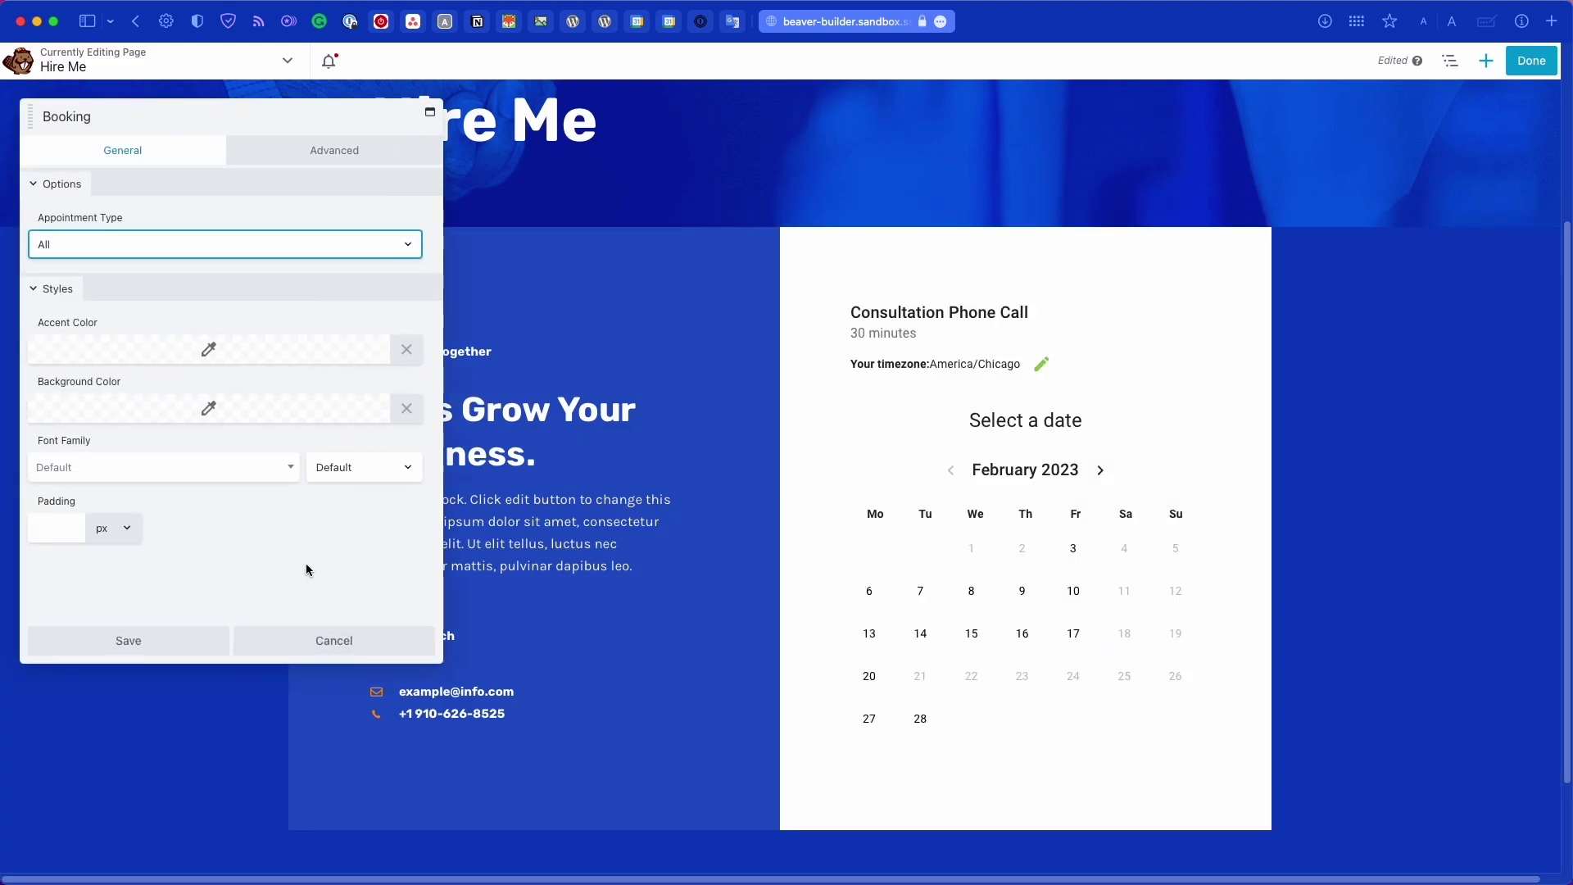
left_click(119, 244)
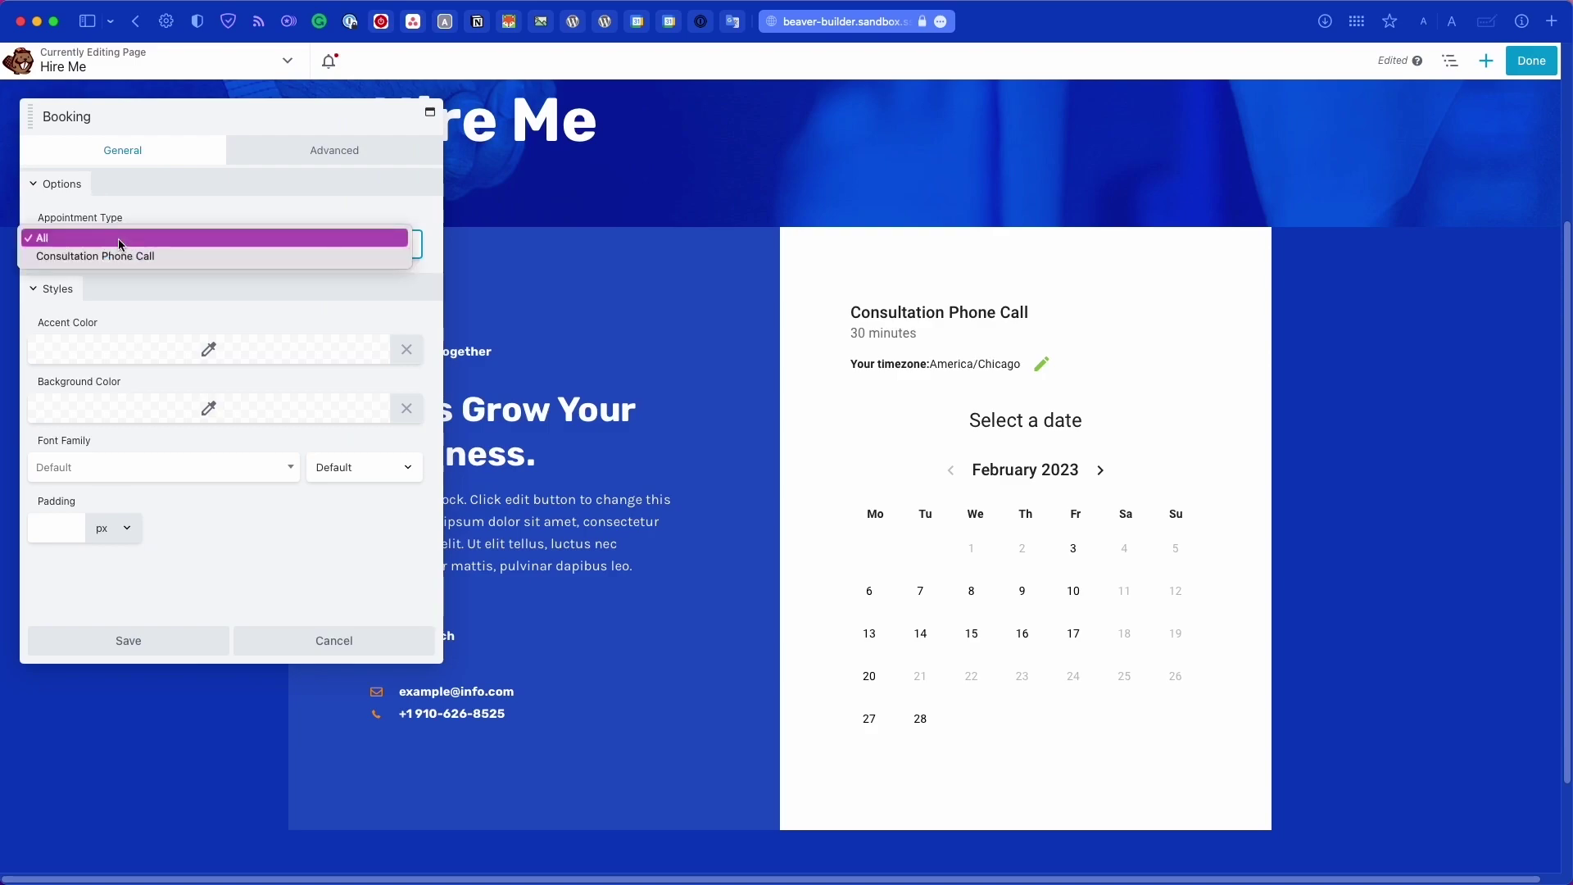
left_click(170, 254)
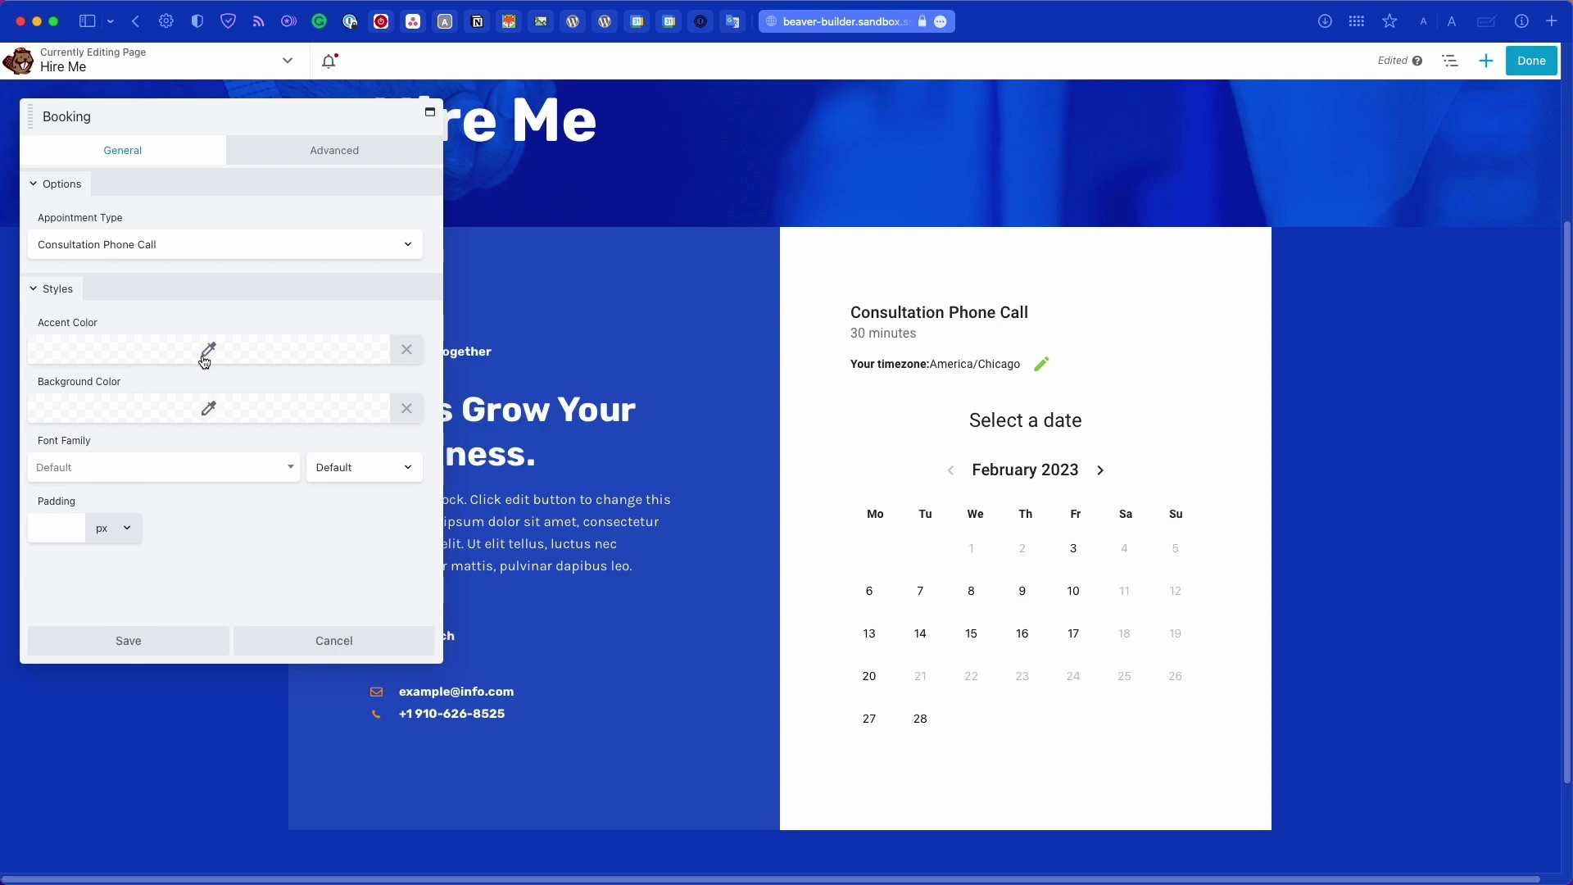
Step: Set the Booking module's accent color to the #073dbe preset and its font weight to Normal
left_click(205, 358)
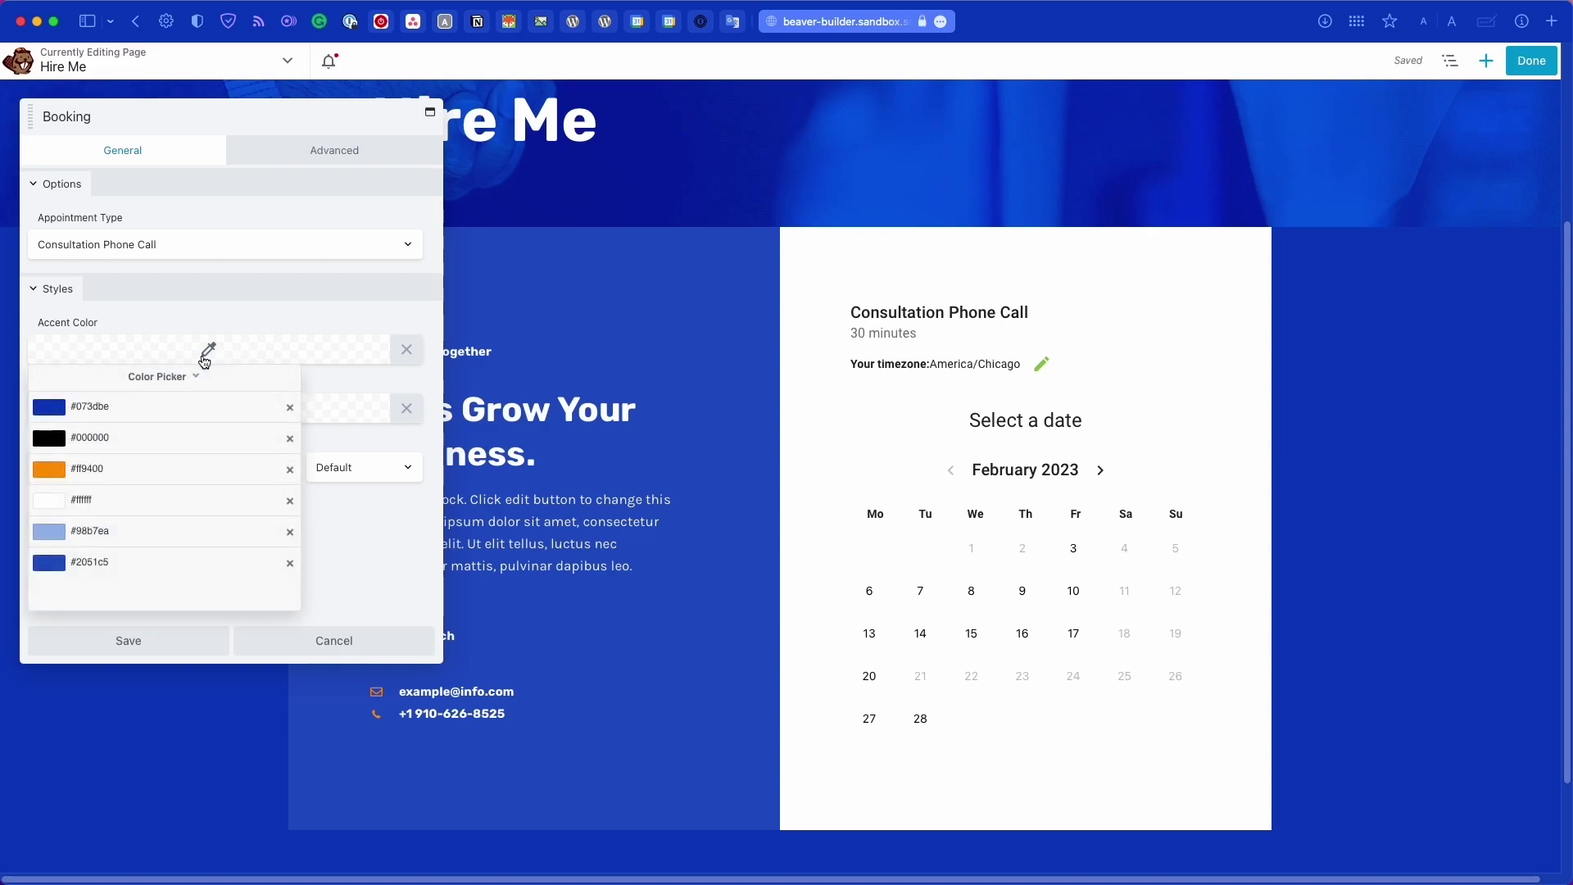
left_click(197, 376)
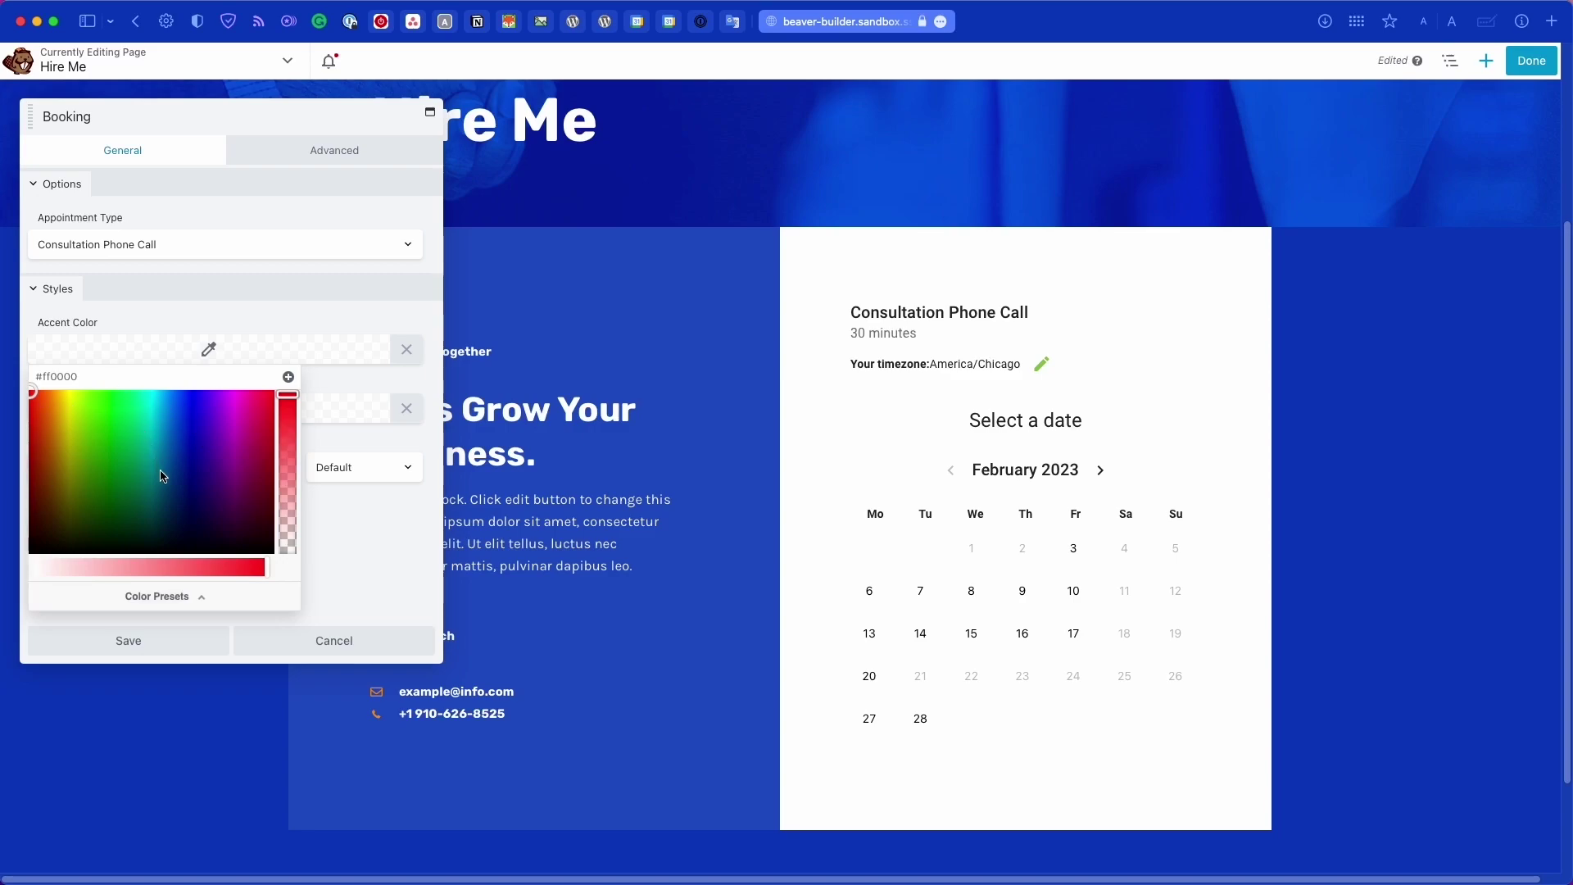
left_click(197, 604)
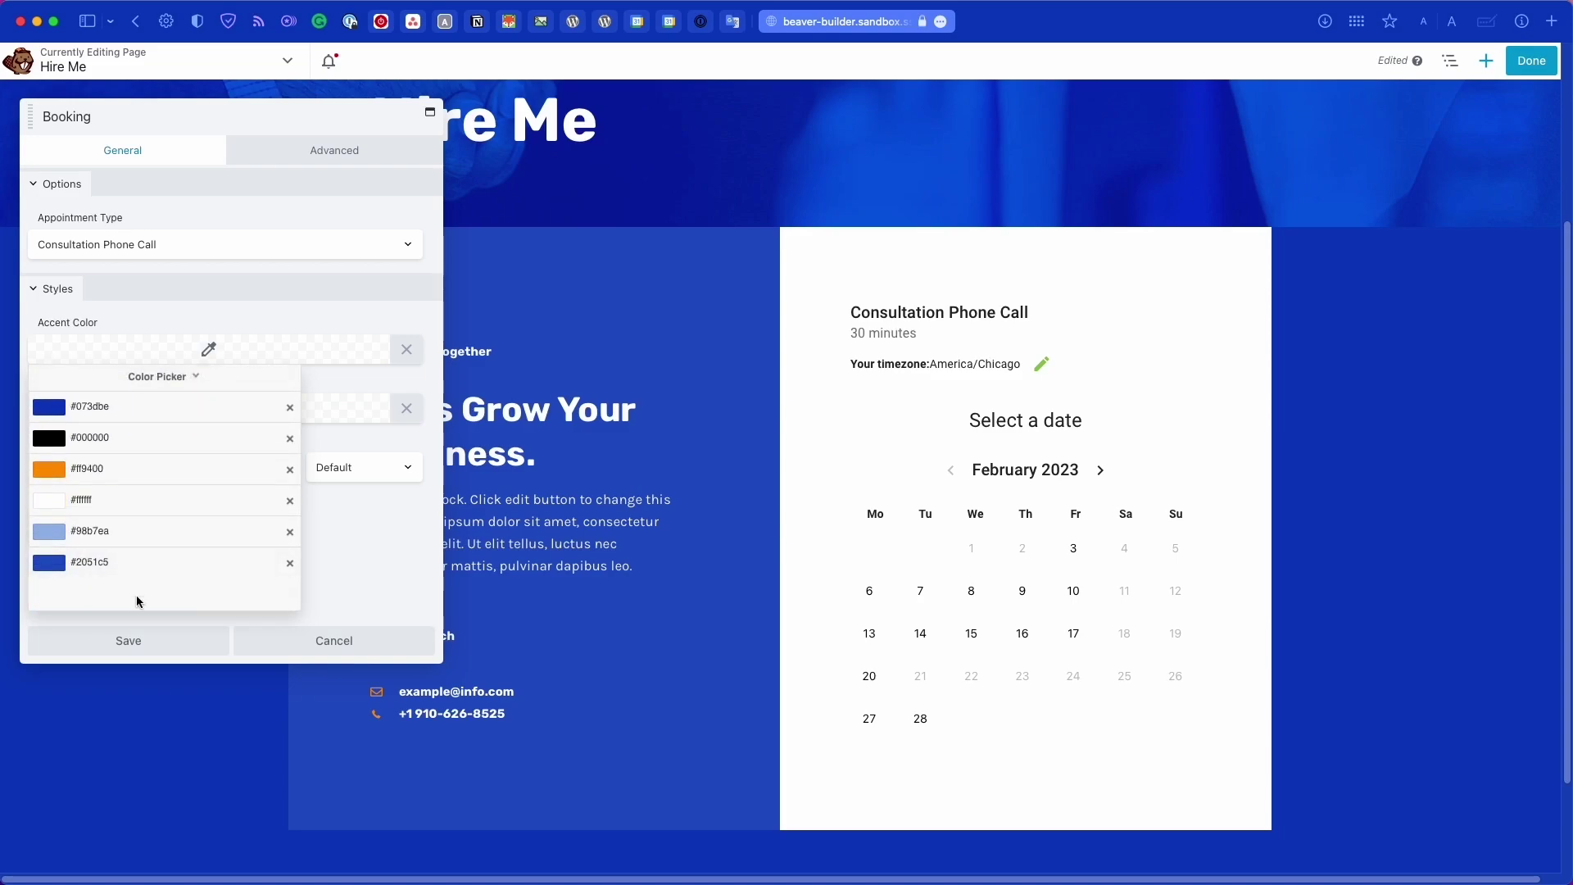
left_click(126, 401)
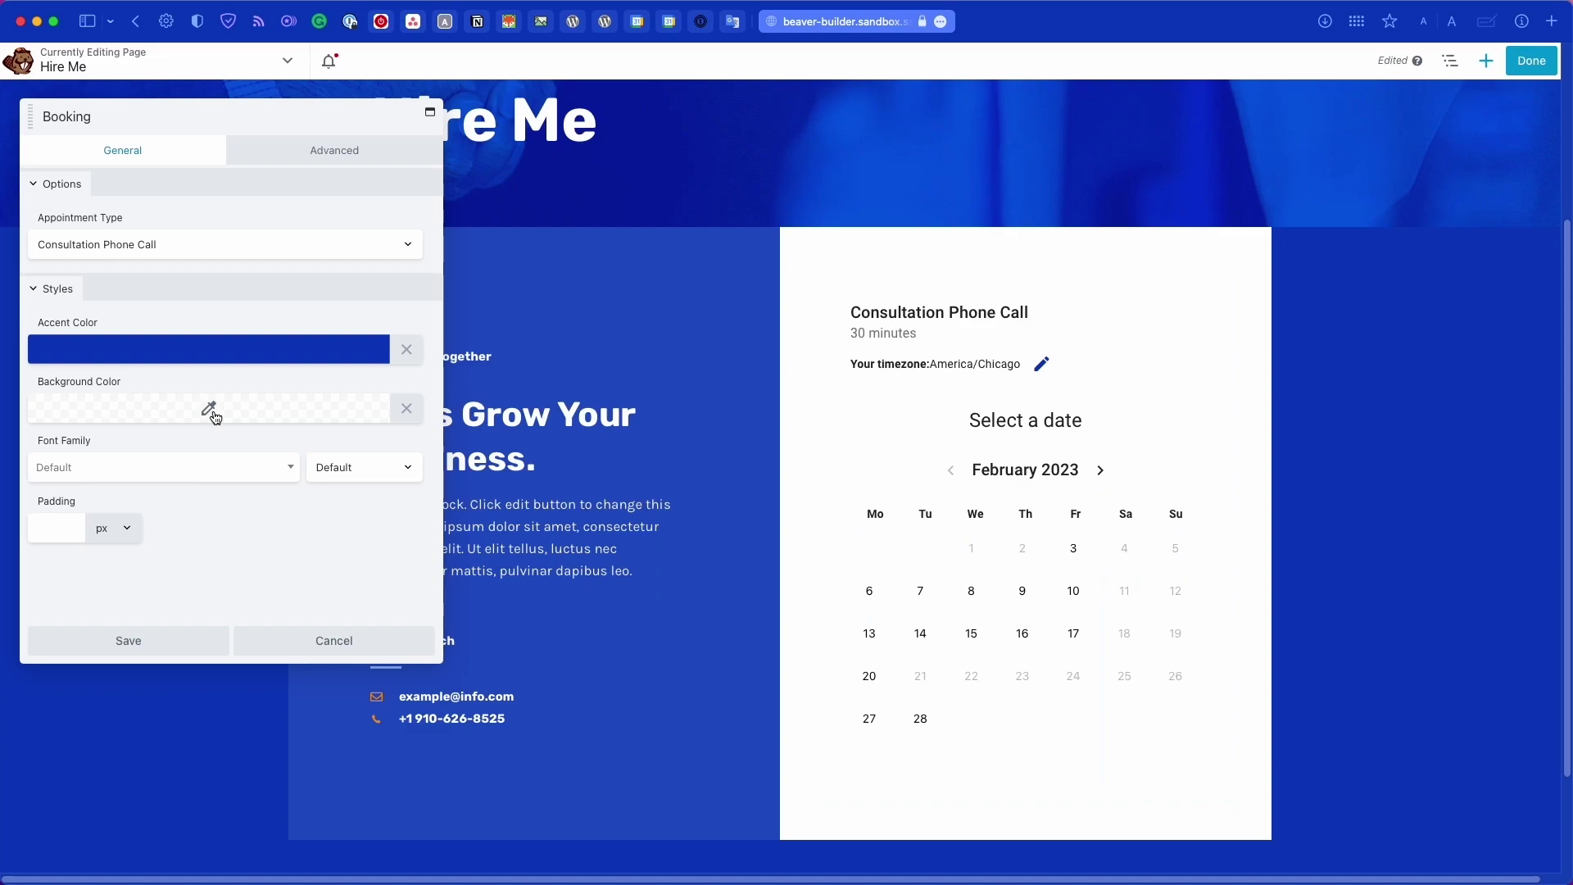
left_click(153, 474)
left_click(168, 506)
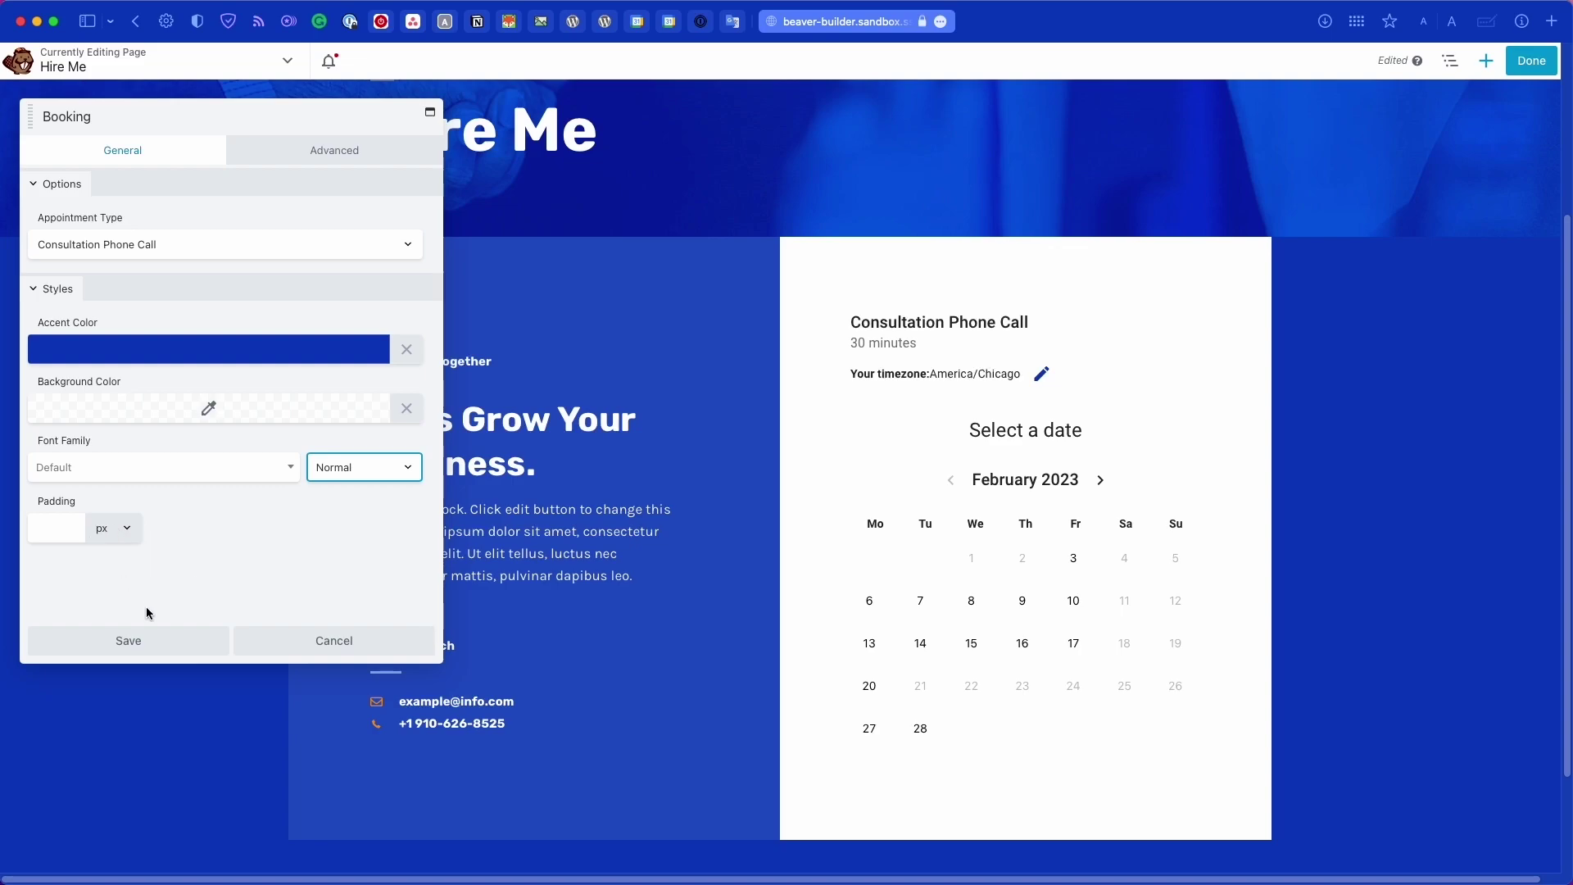
Step: Save the Booking module's settings and publish the Hire Me page
left_click(151, 640)
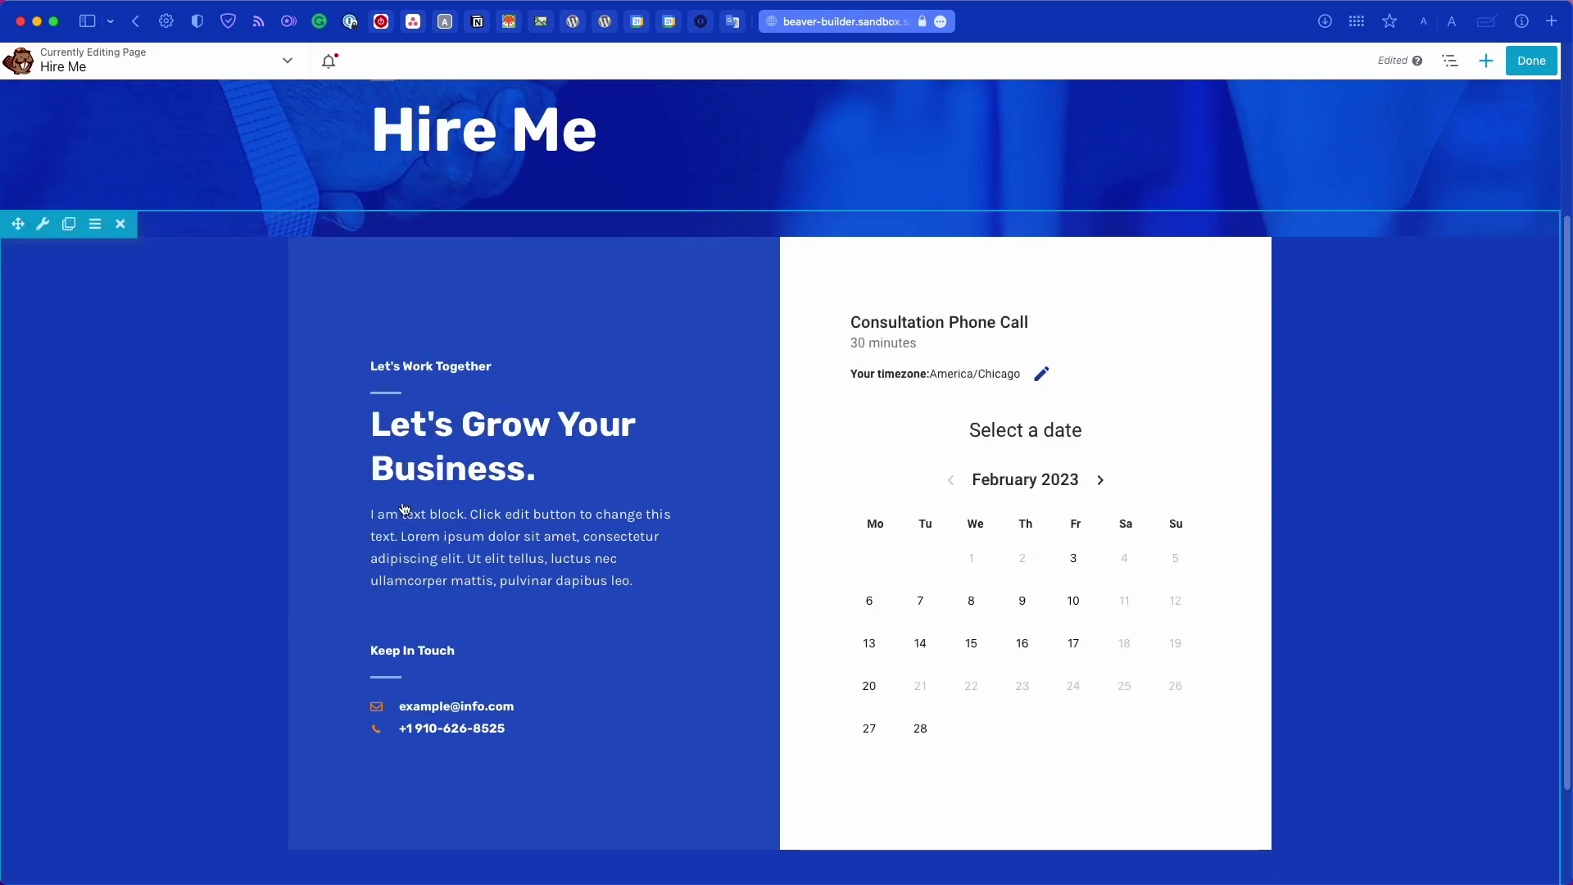
left_click(1552, 72)
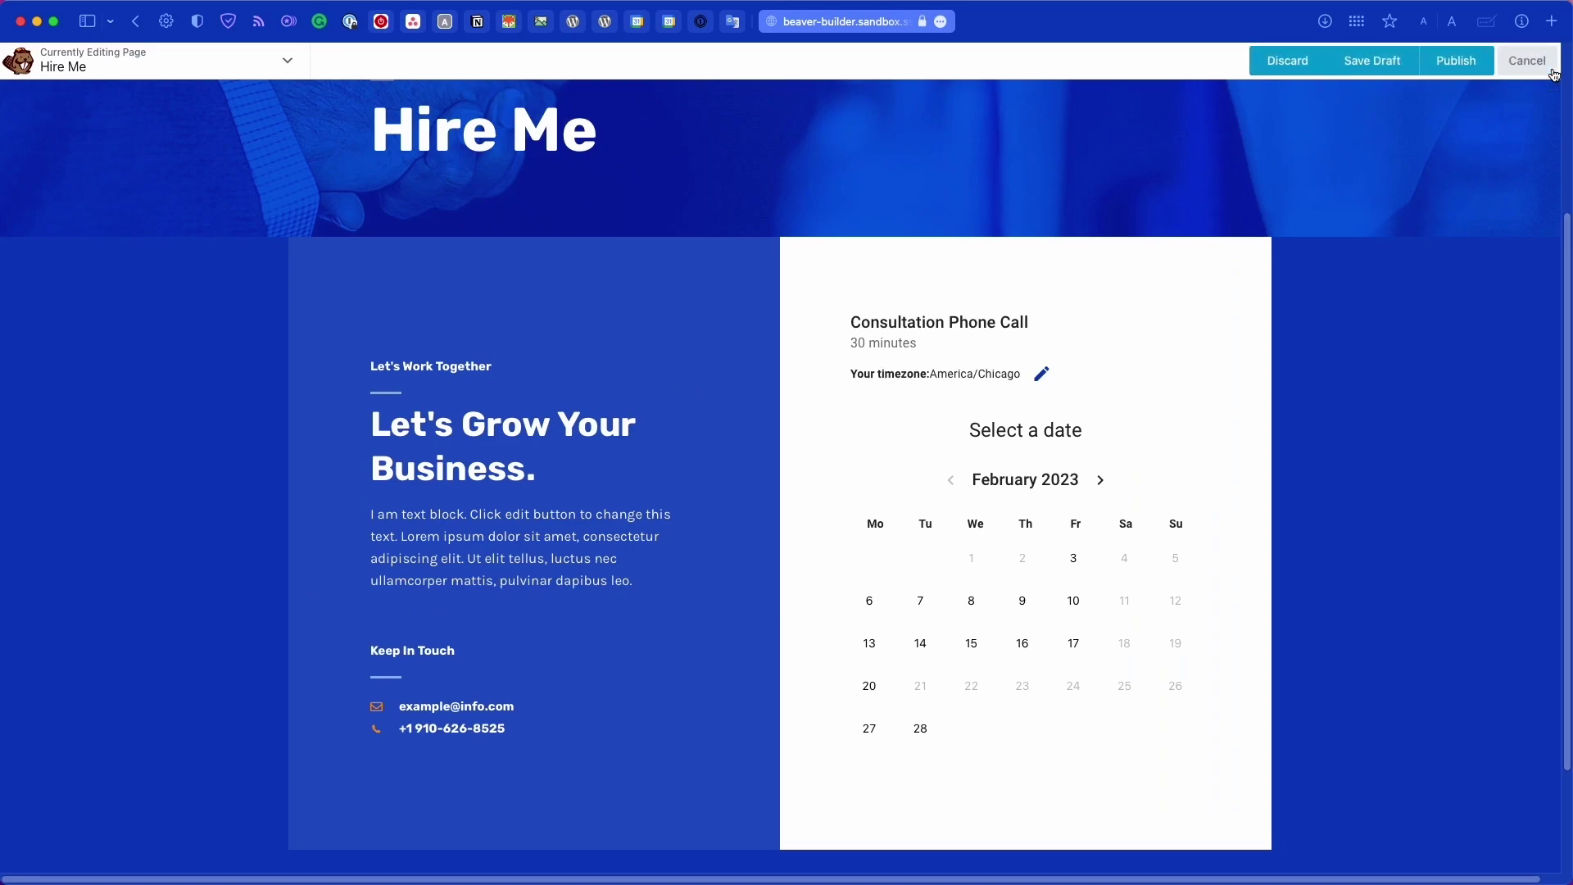
left_click(1445, 64)
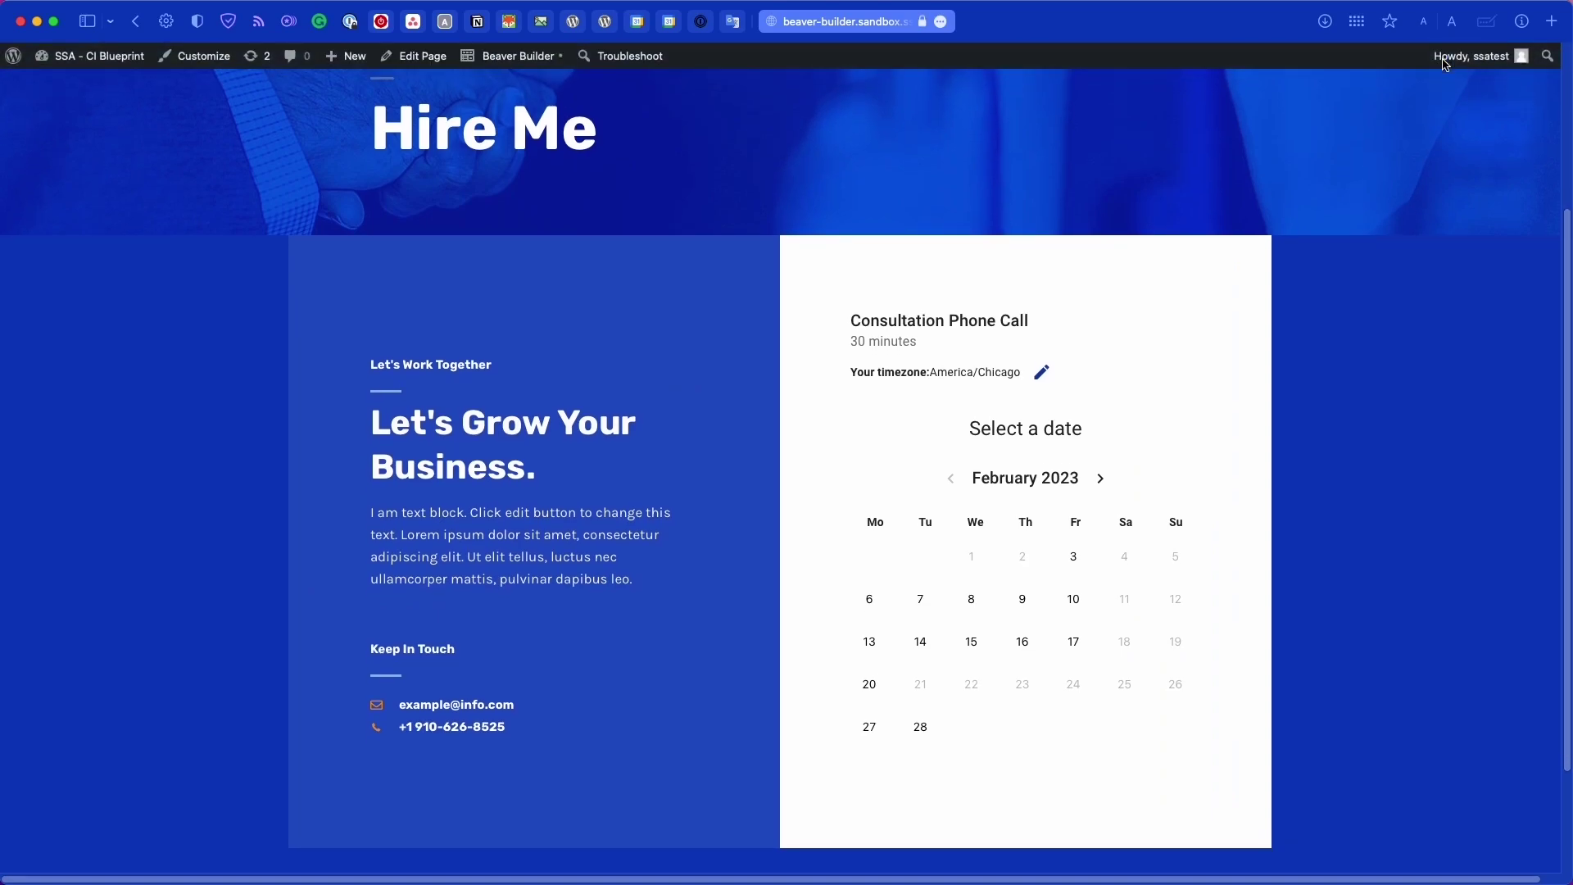
Step: In the published booking calendar, select February 13, 2023 and the 11:00 AM time slot
scroll(1034, 340, "down", 3)
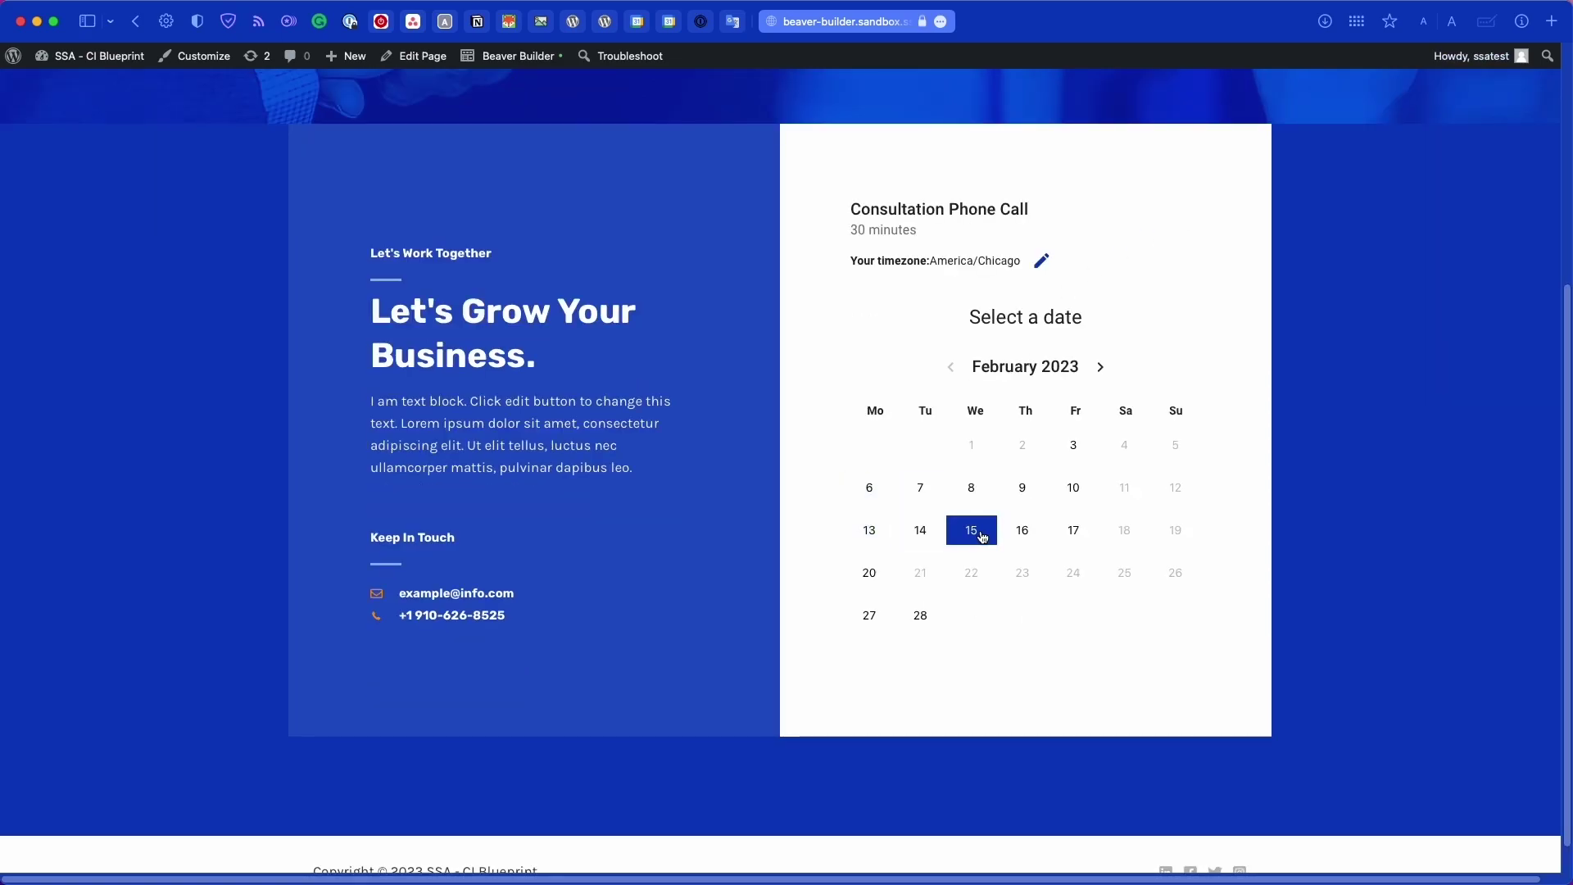
left_click(891, 538)
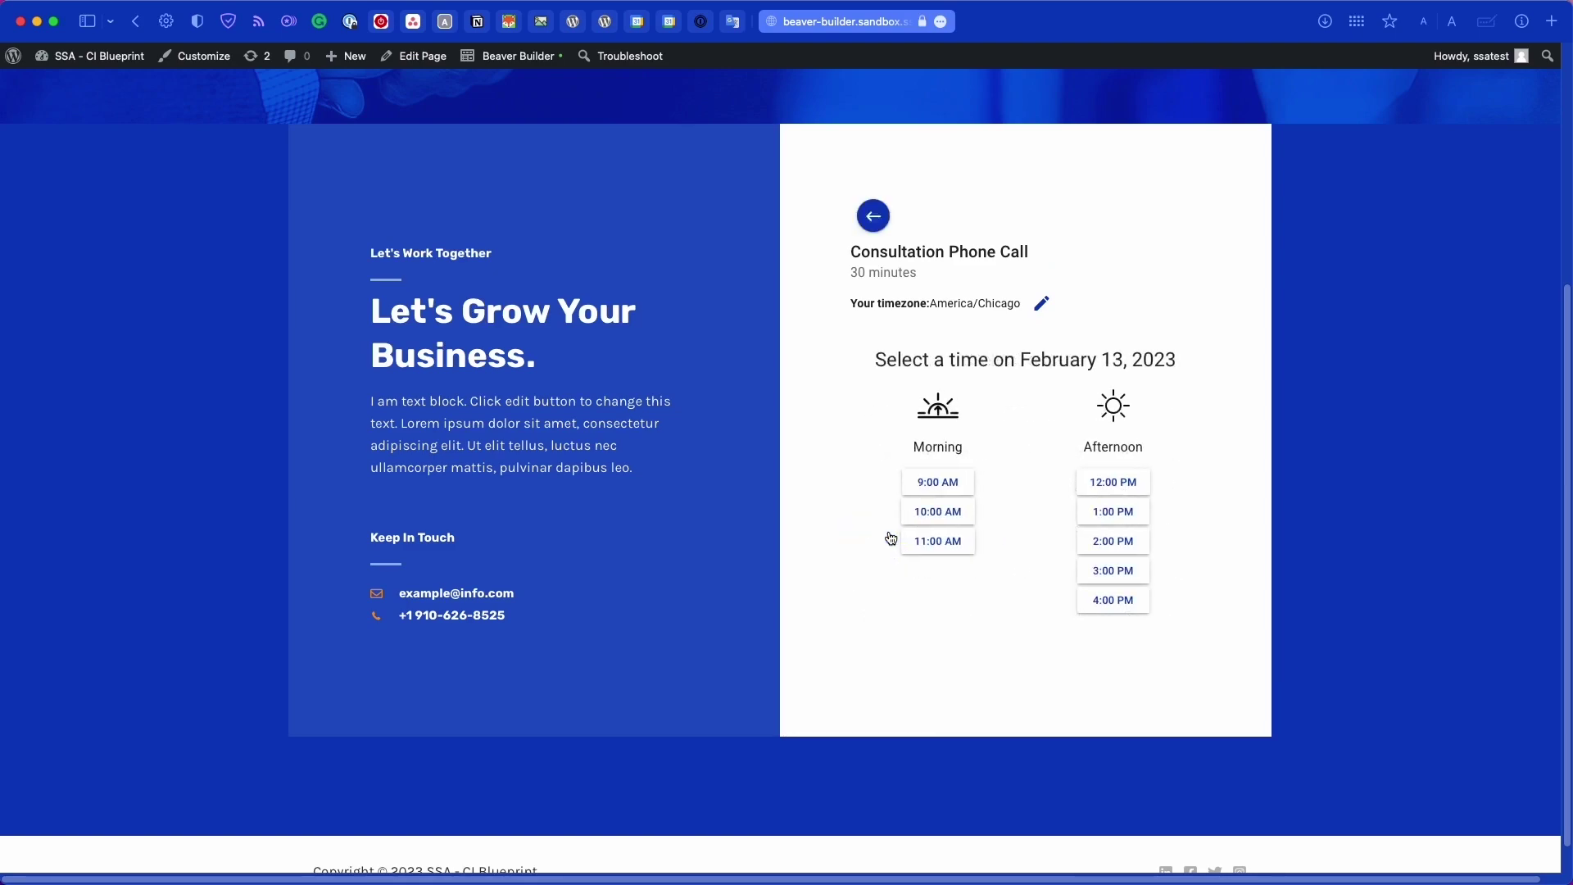
left_click(939, 542)
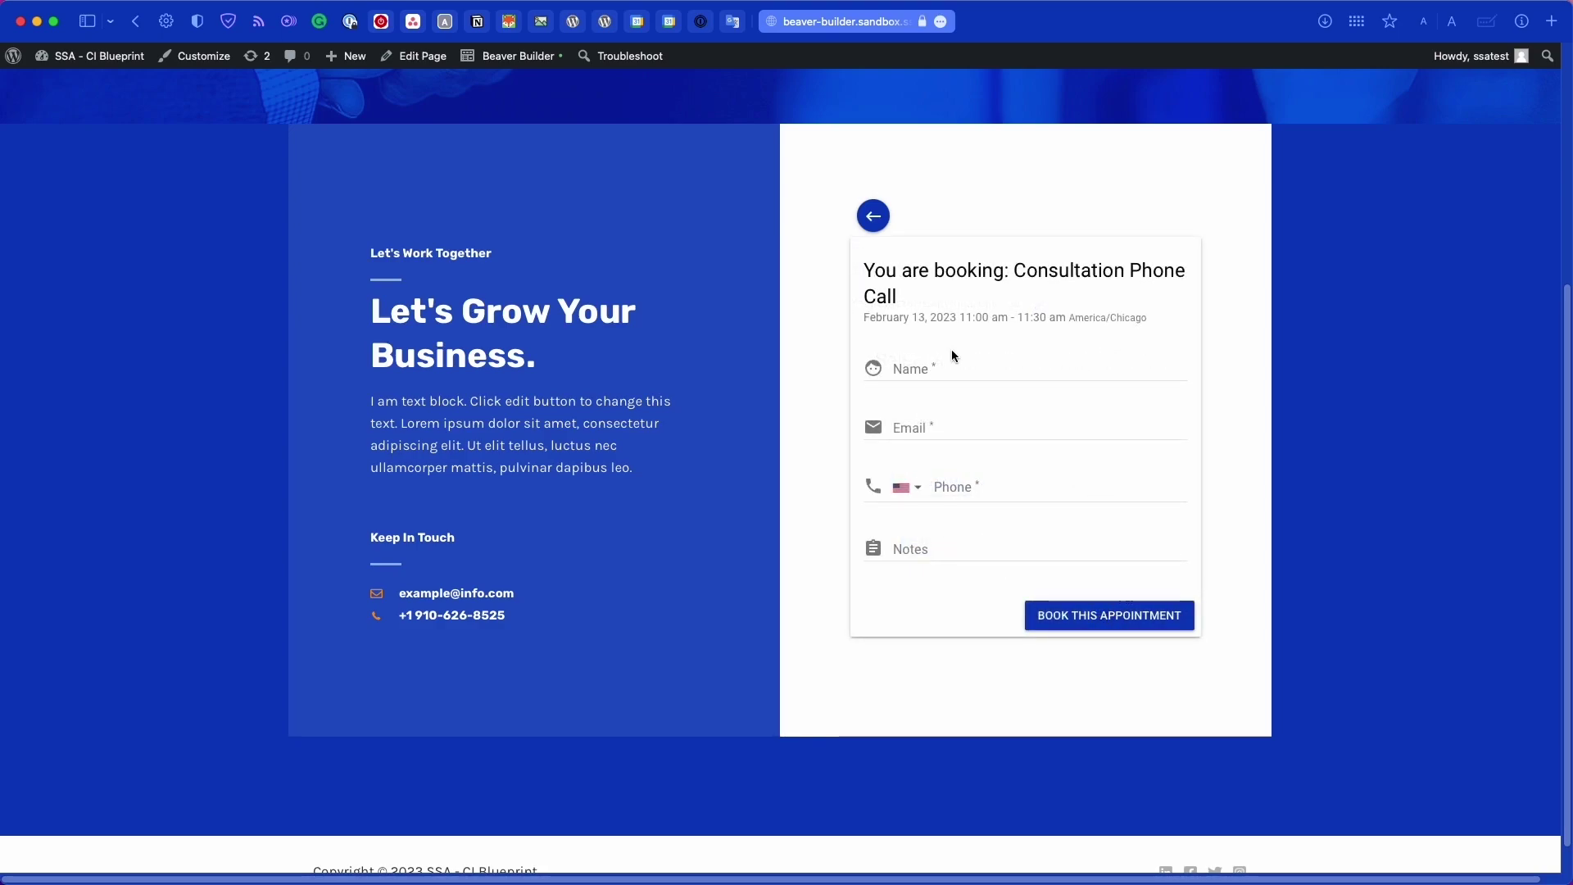
Step: Enter the customer's name, email and phone number with the note "Looking forward to meeting you!" and book the appointment
scroll(954, 361, "up", 5)
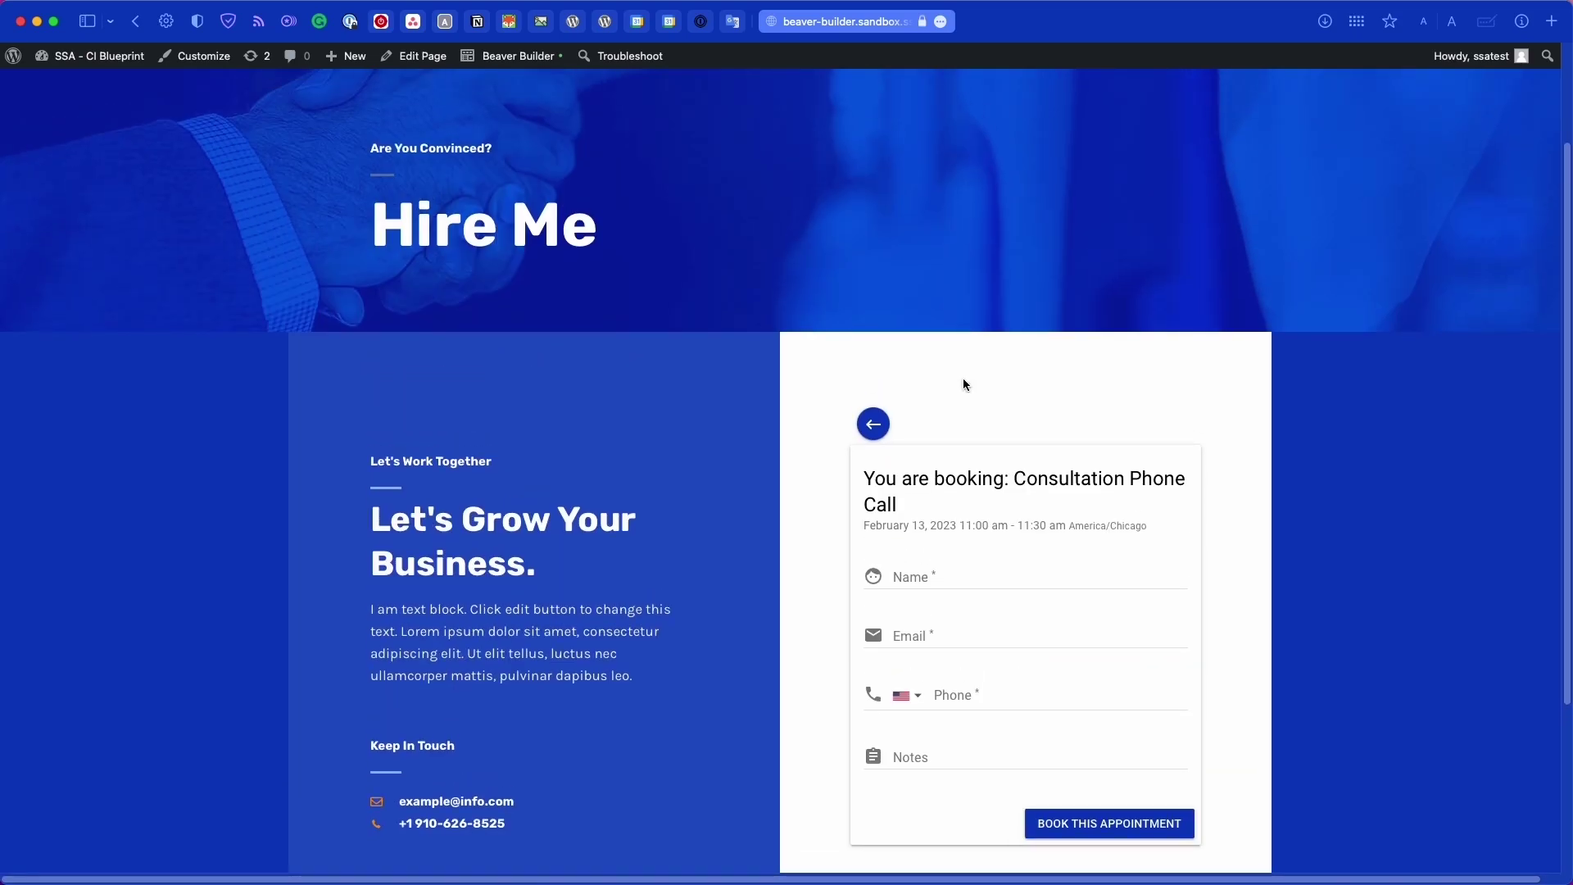
scroll(963, 384, "down", 6)
left_click(919, 336)
type("Natalie")
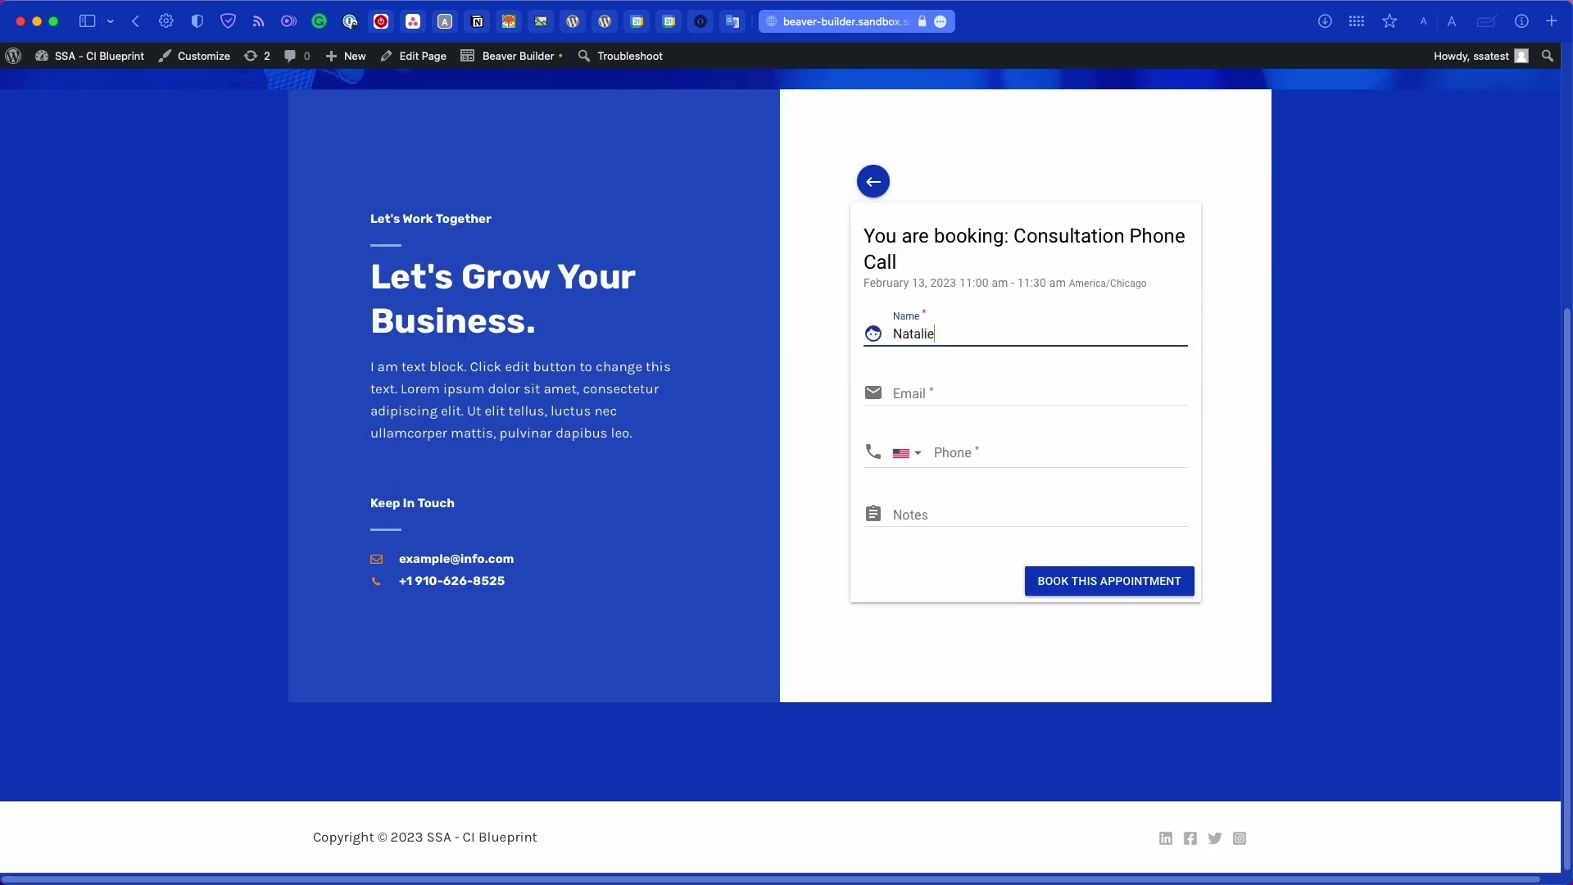
key("Tab")
type("natalie@example.com")
key("Tab")
type("512 555 ")
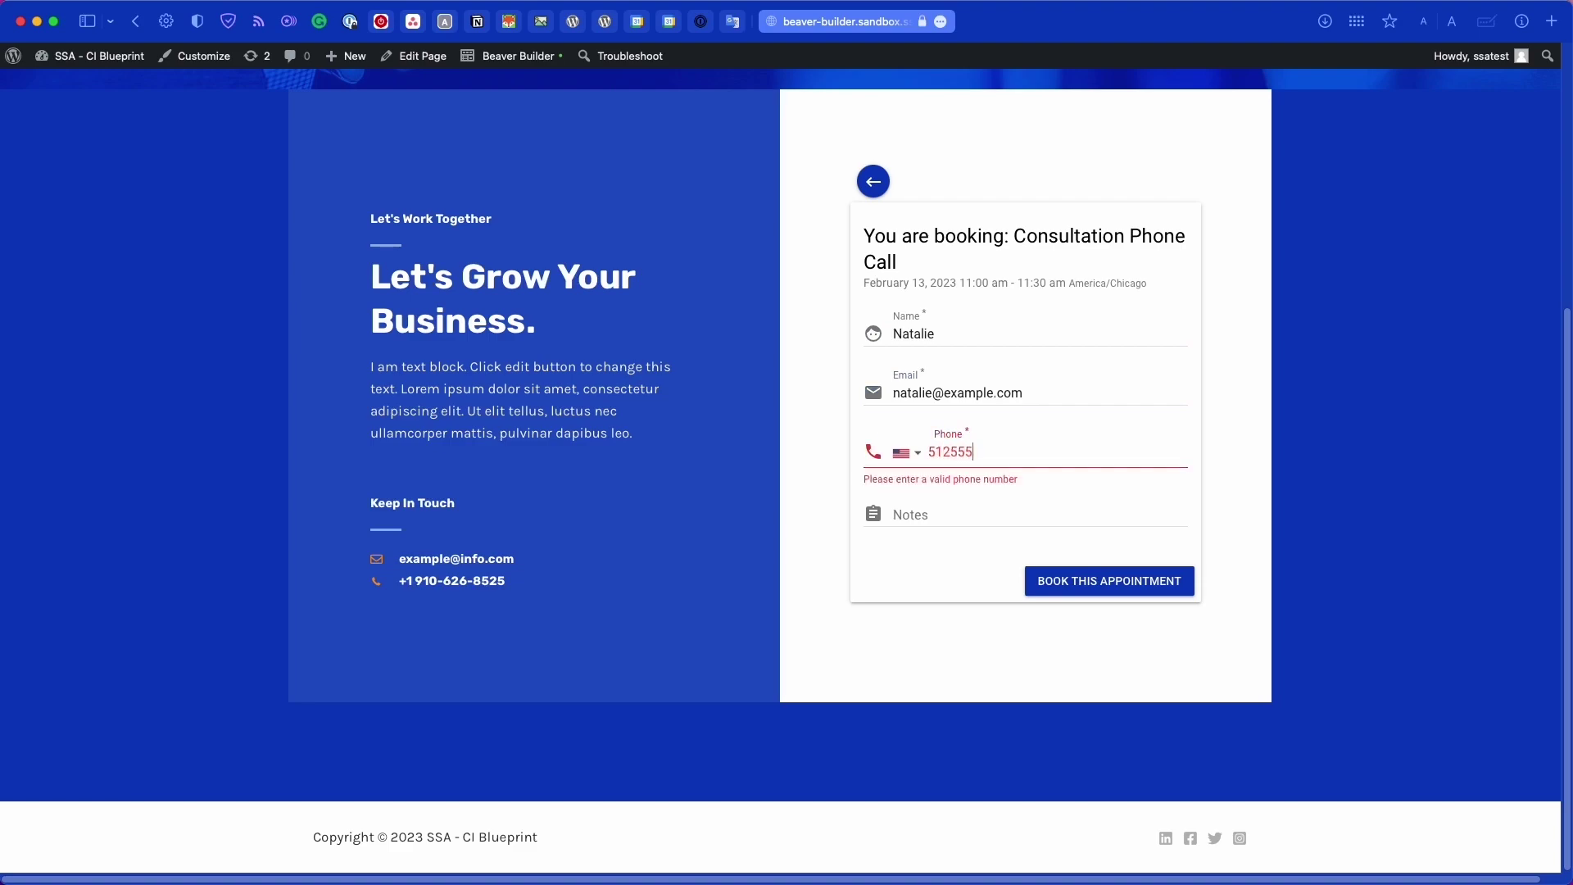
type("555555")
key("Tab")
type("Lookin")
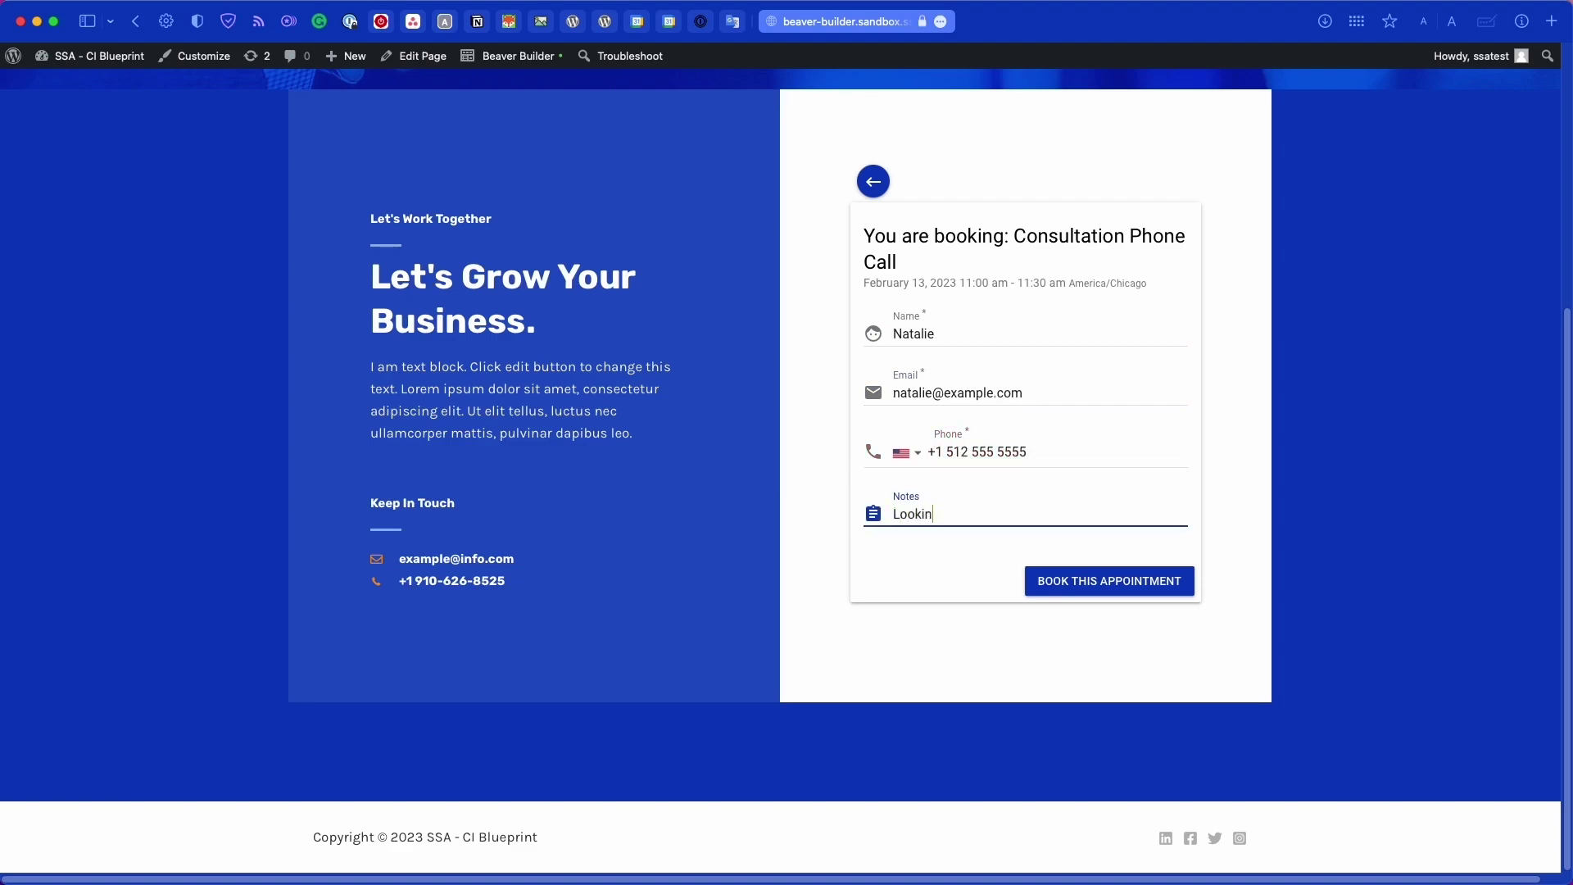
type("g forward to meeting you!")
left_click(1162, 581)
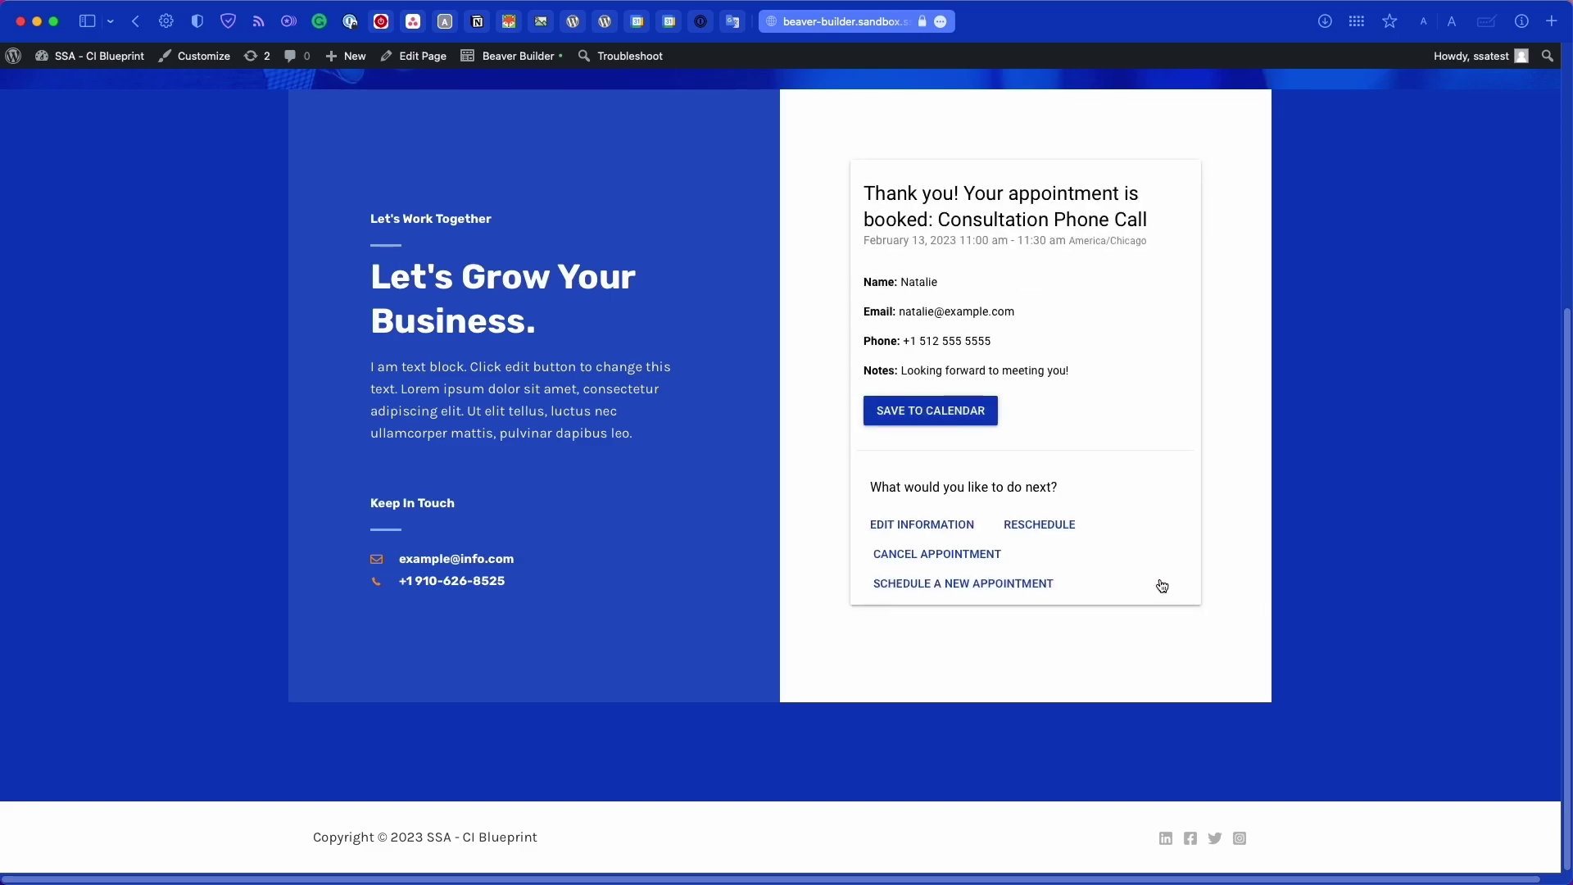
Step: Preview saving the booked appointment to Google Calendar, and return to the Hire Me page without saving the event
scroll(1161, 585, "down", 1)
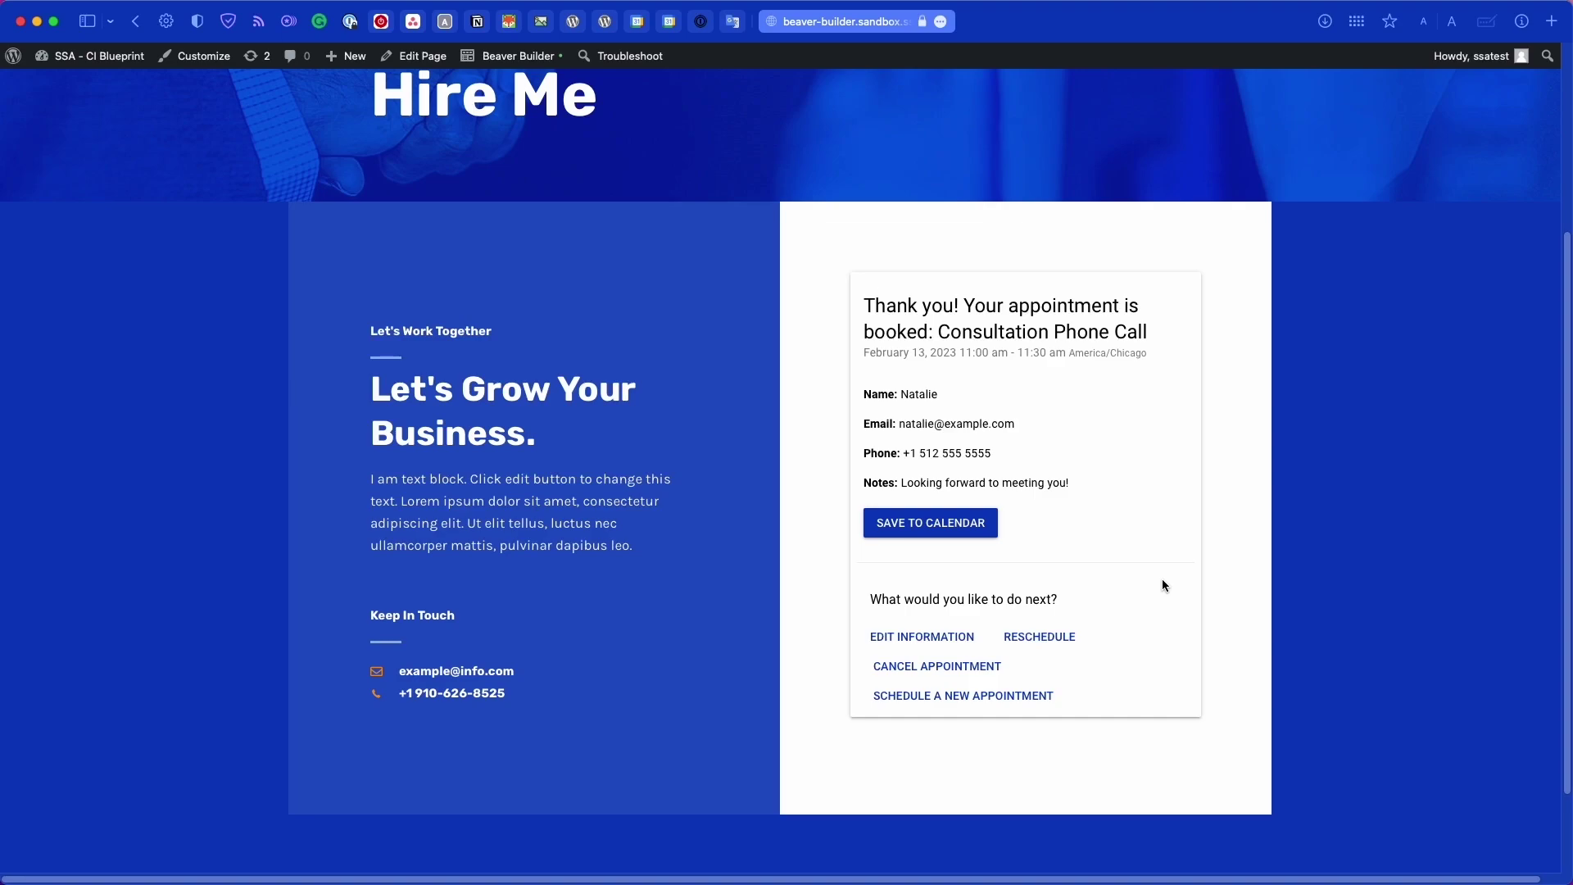
left_click(915, 531)
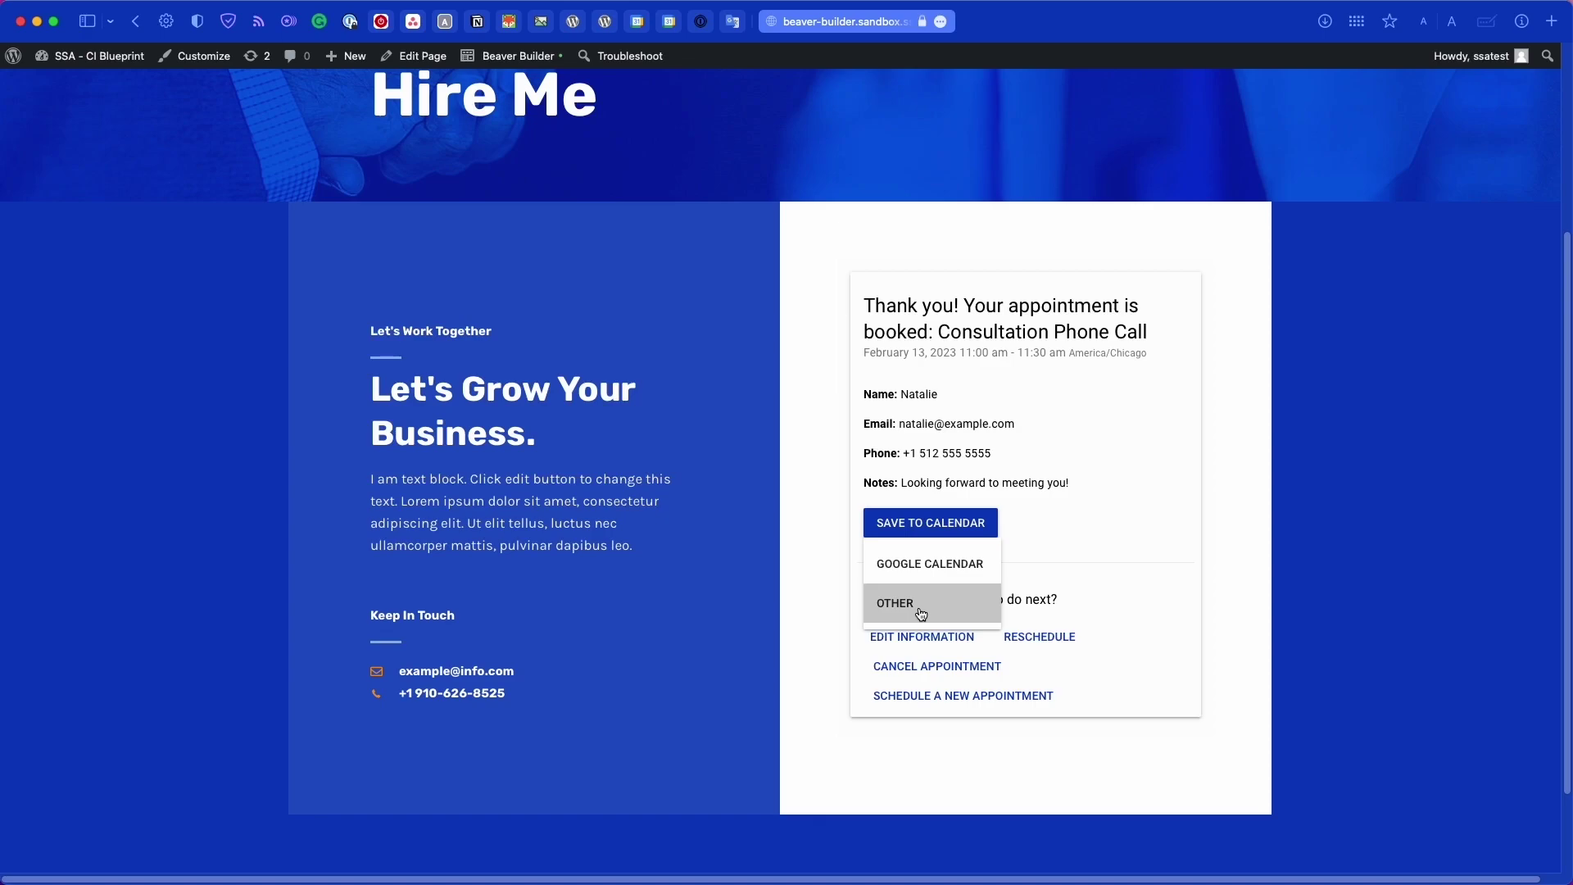
left_click(987, 566)
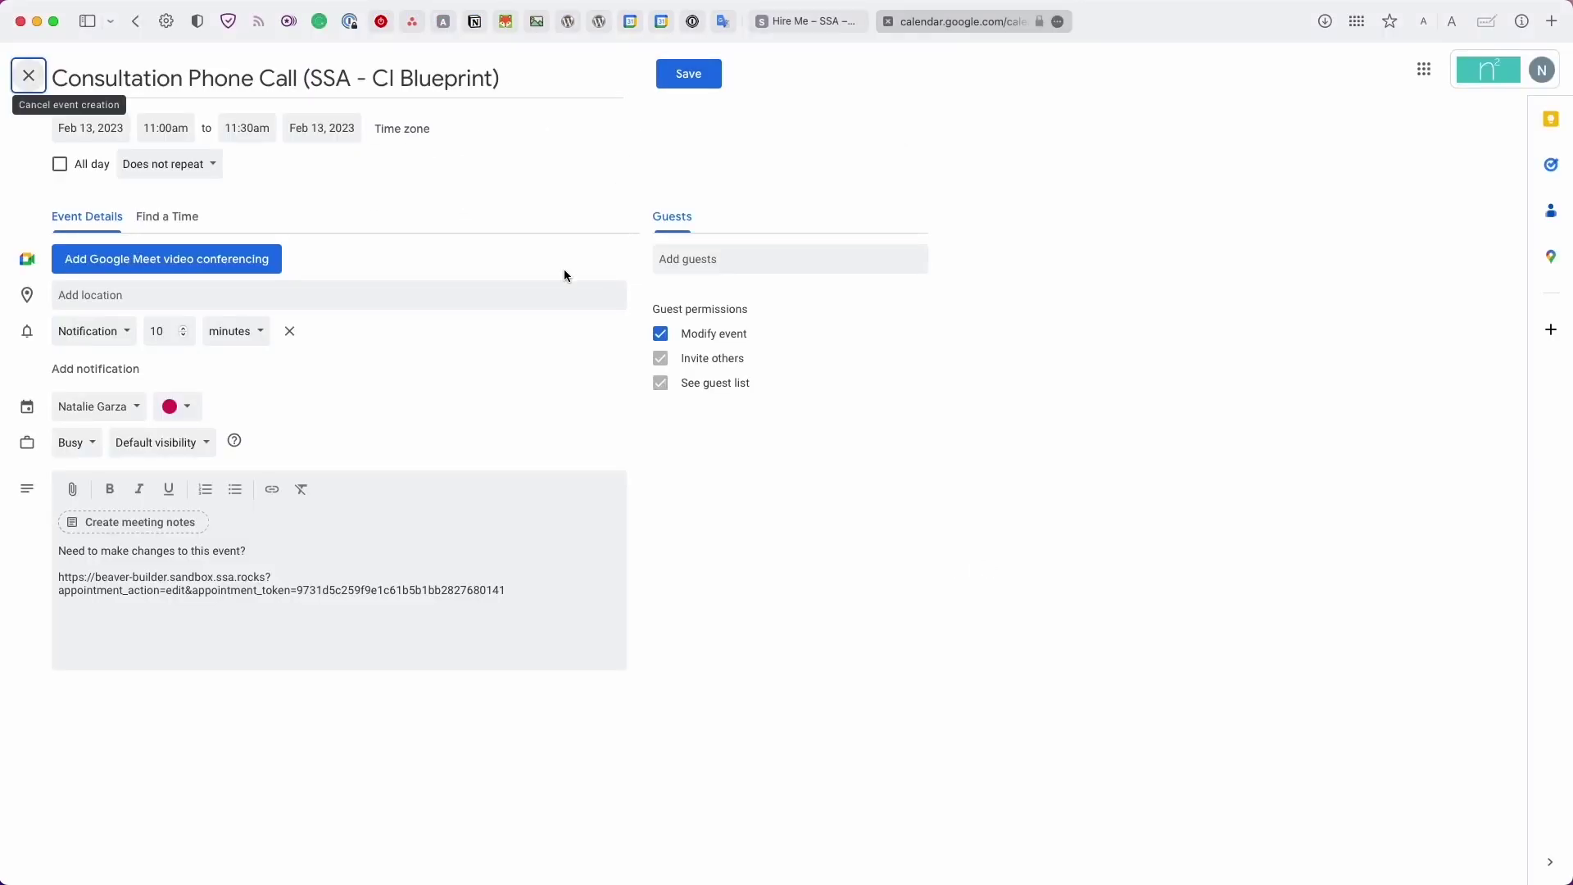
left_click(816, 20)
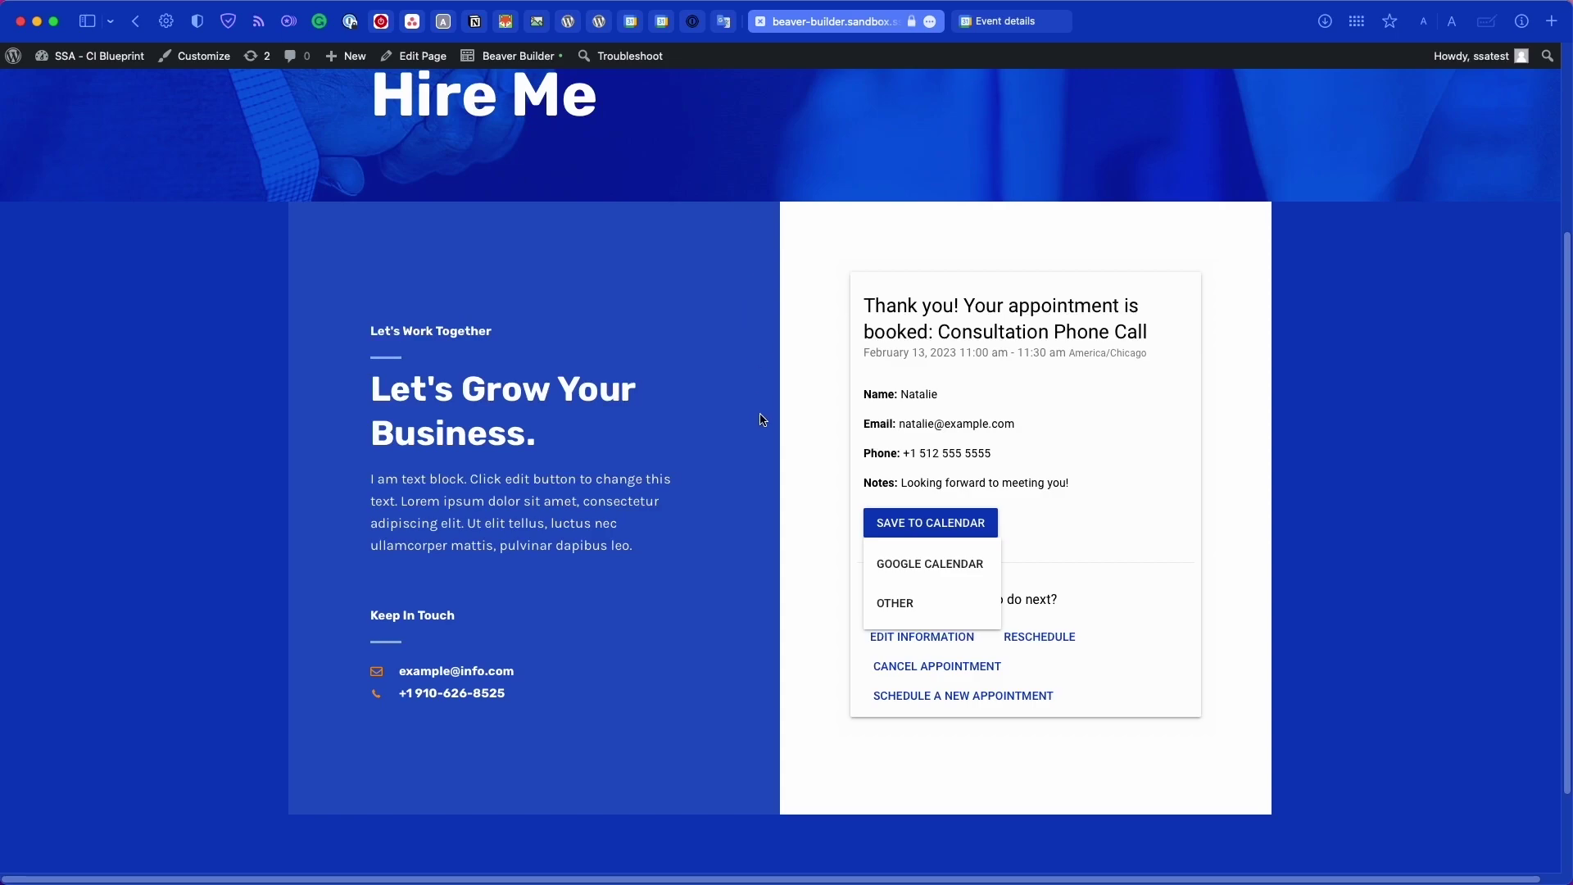
Step: Review the booked time and follow-up options on the confirmation card, and return to date selection for a new appointment
left_click(1060, 513)
scroll(1055, 589, "down", 1)
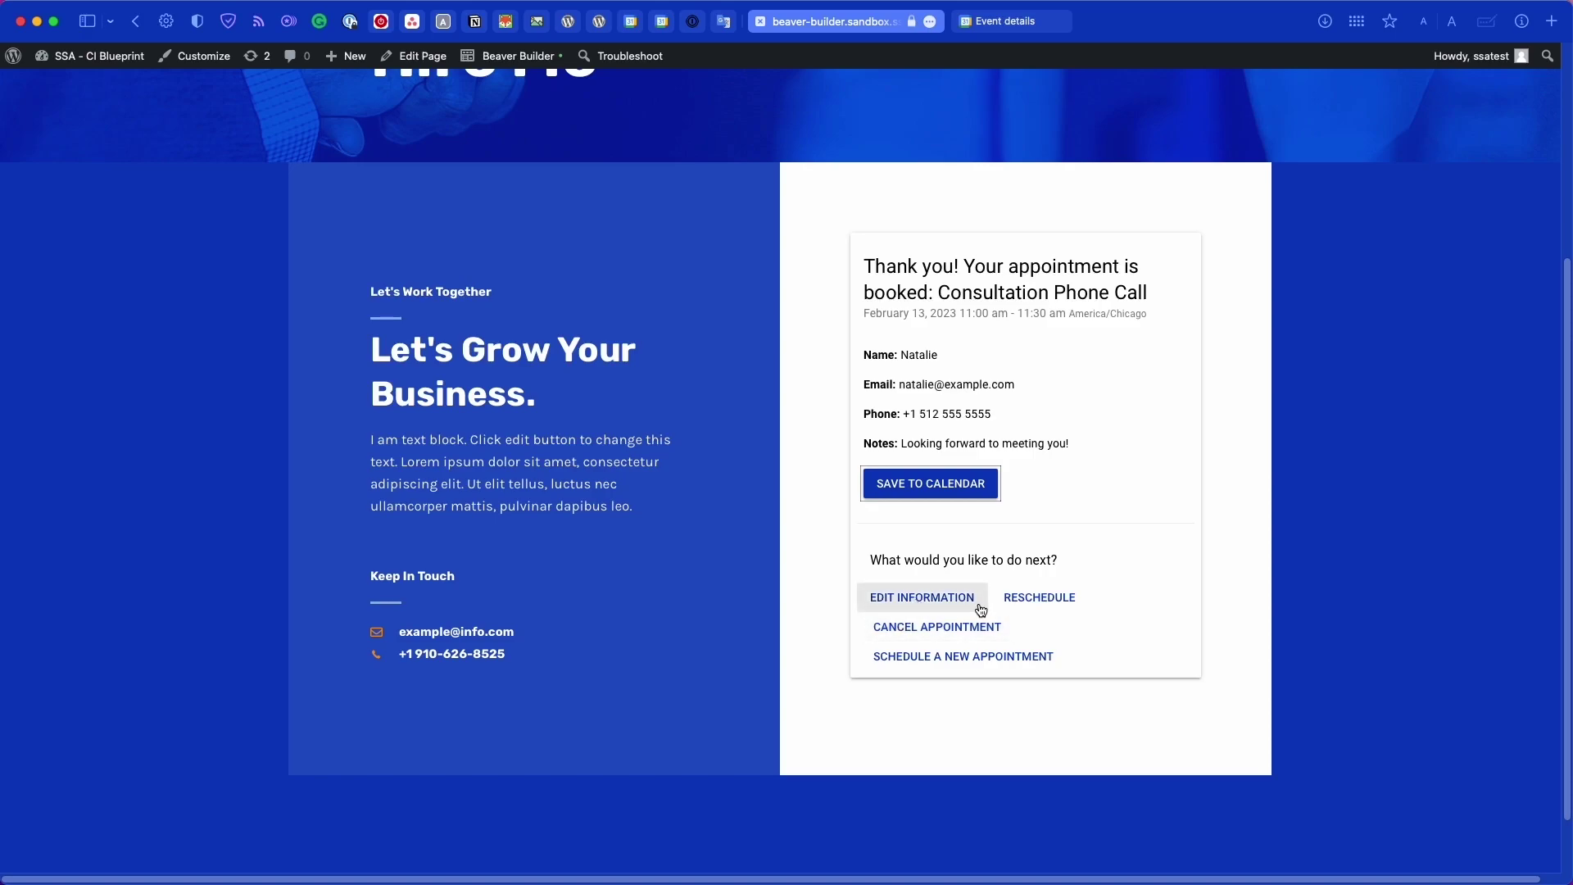
left_click_drag(960, 313, 1048, 313)
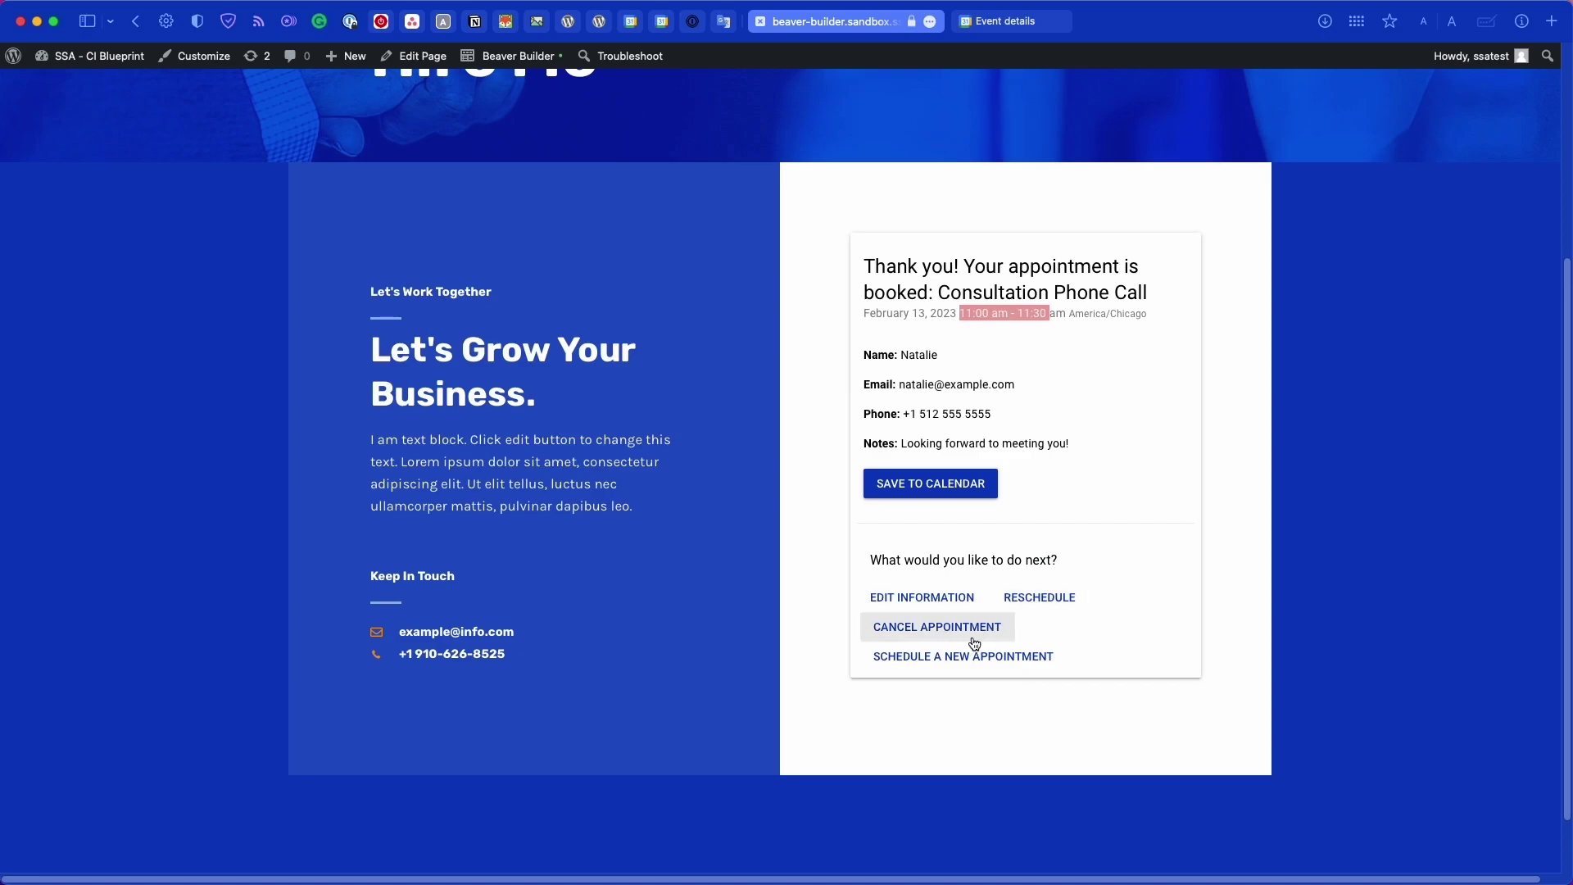
left_click(904, 668)
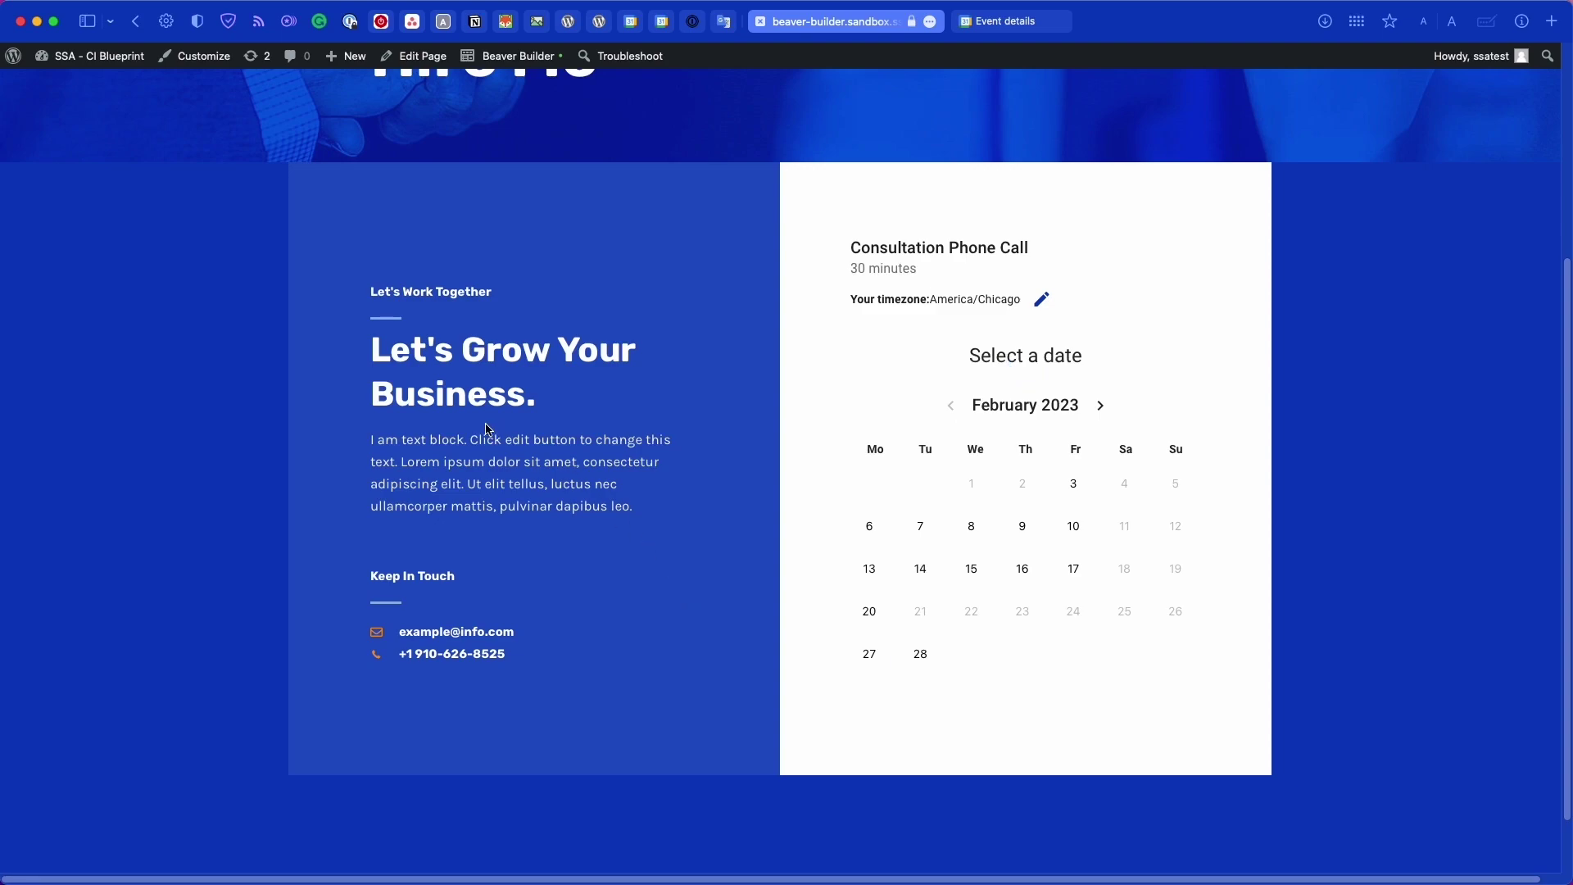
Step: From the WordPress dashboard's Appointments list, open the February 13, 2023 Consultation Phone Call and review its customer, booking page and status details
left_click(105, 64)
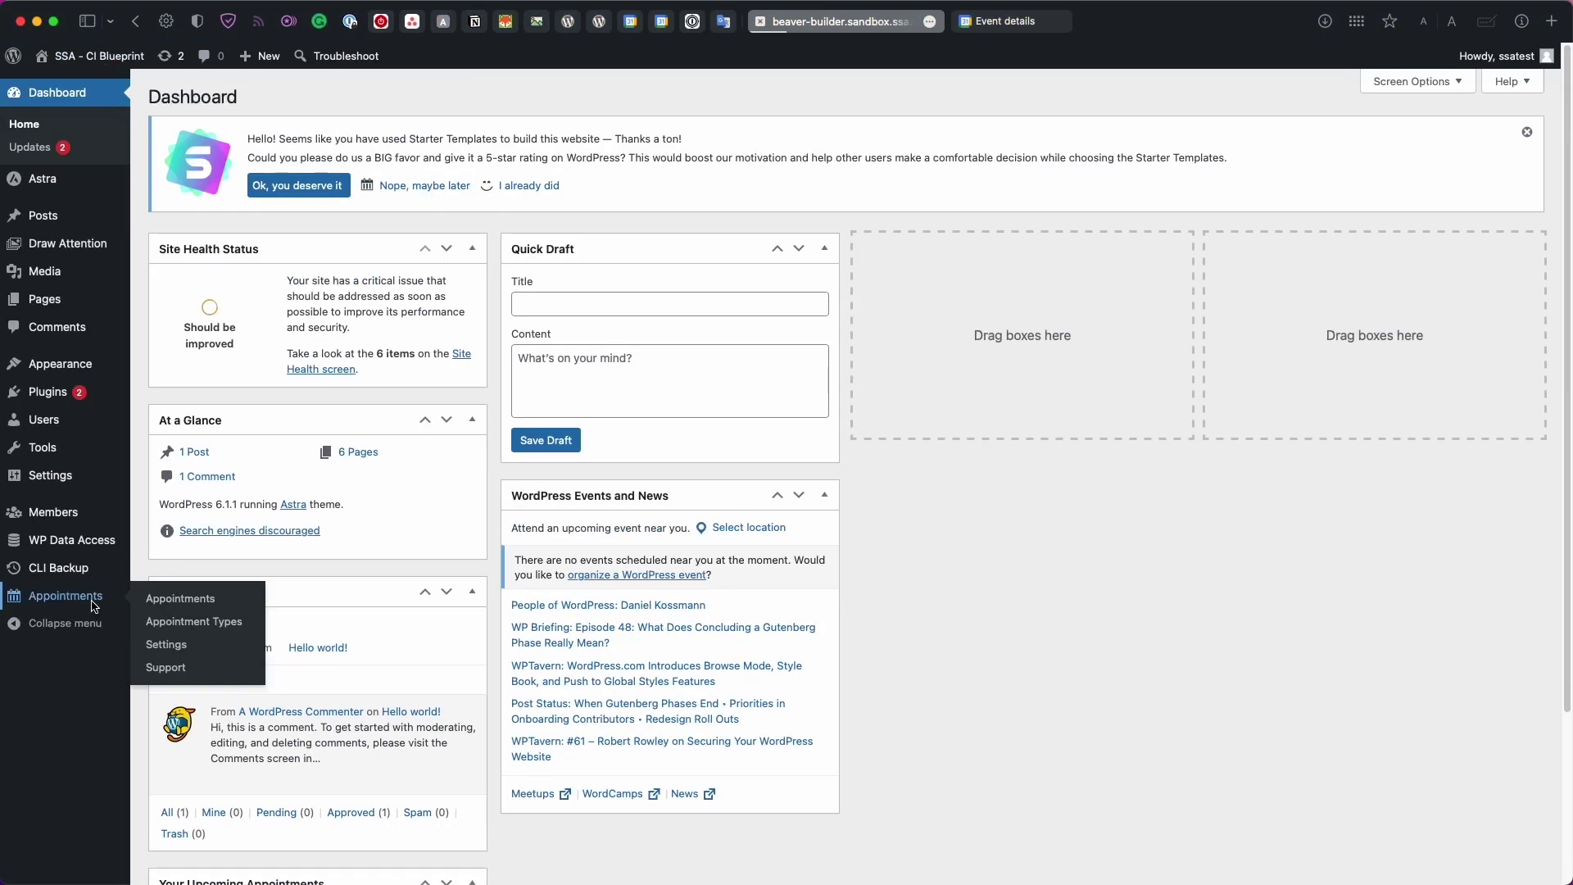
left_click(92, 603)
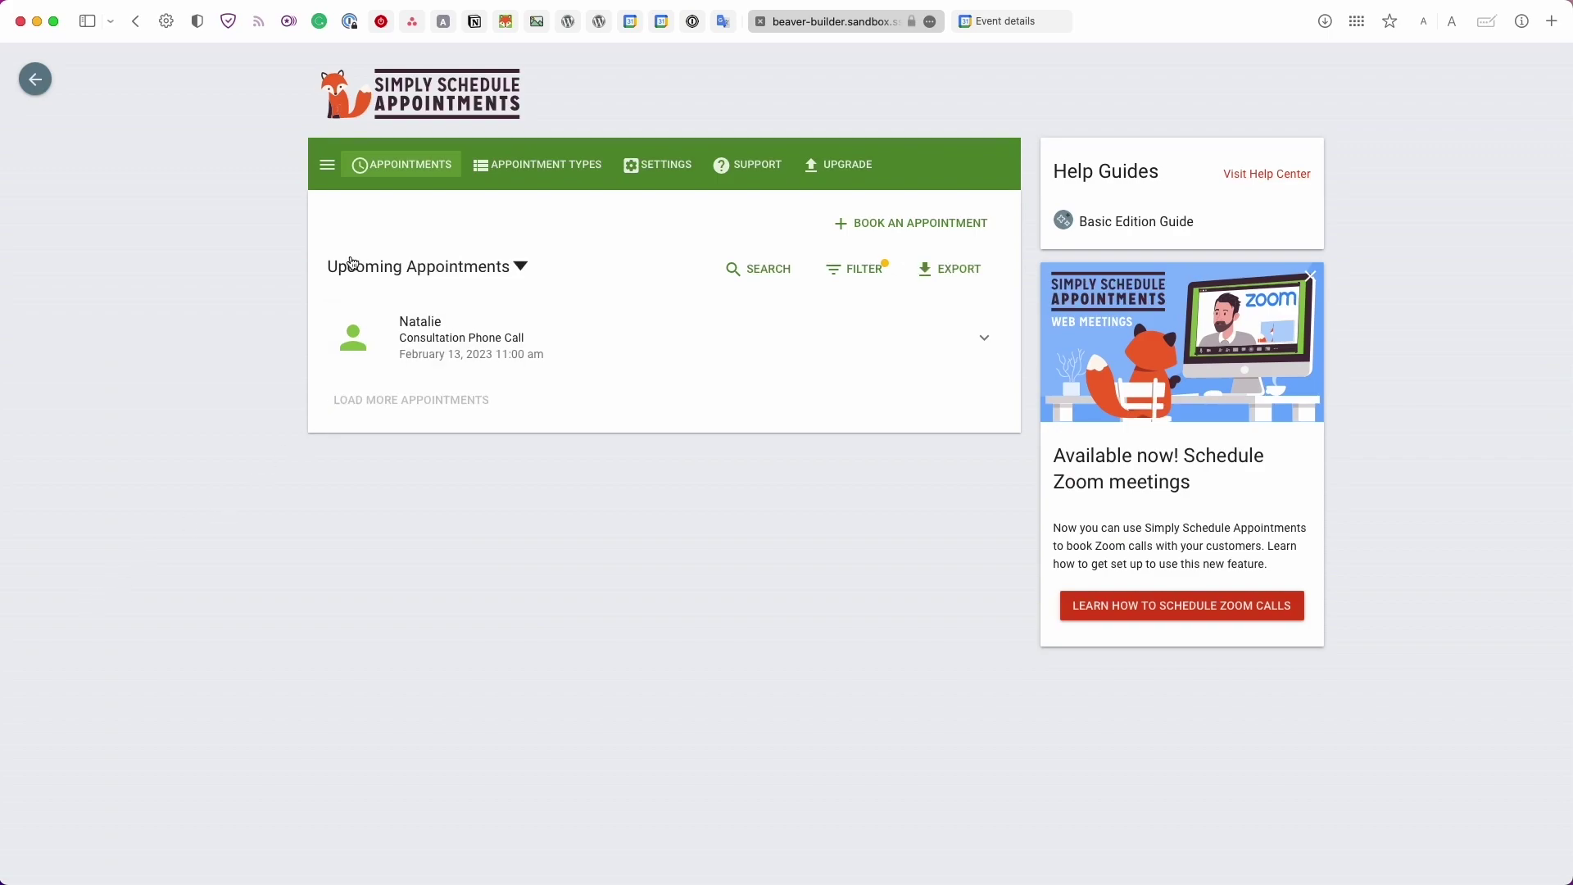
left_click(716, 344)
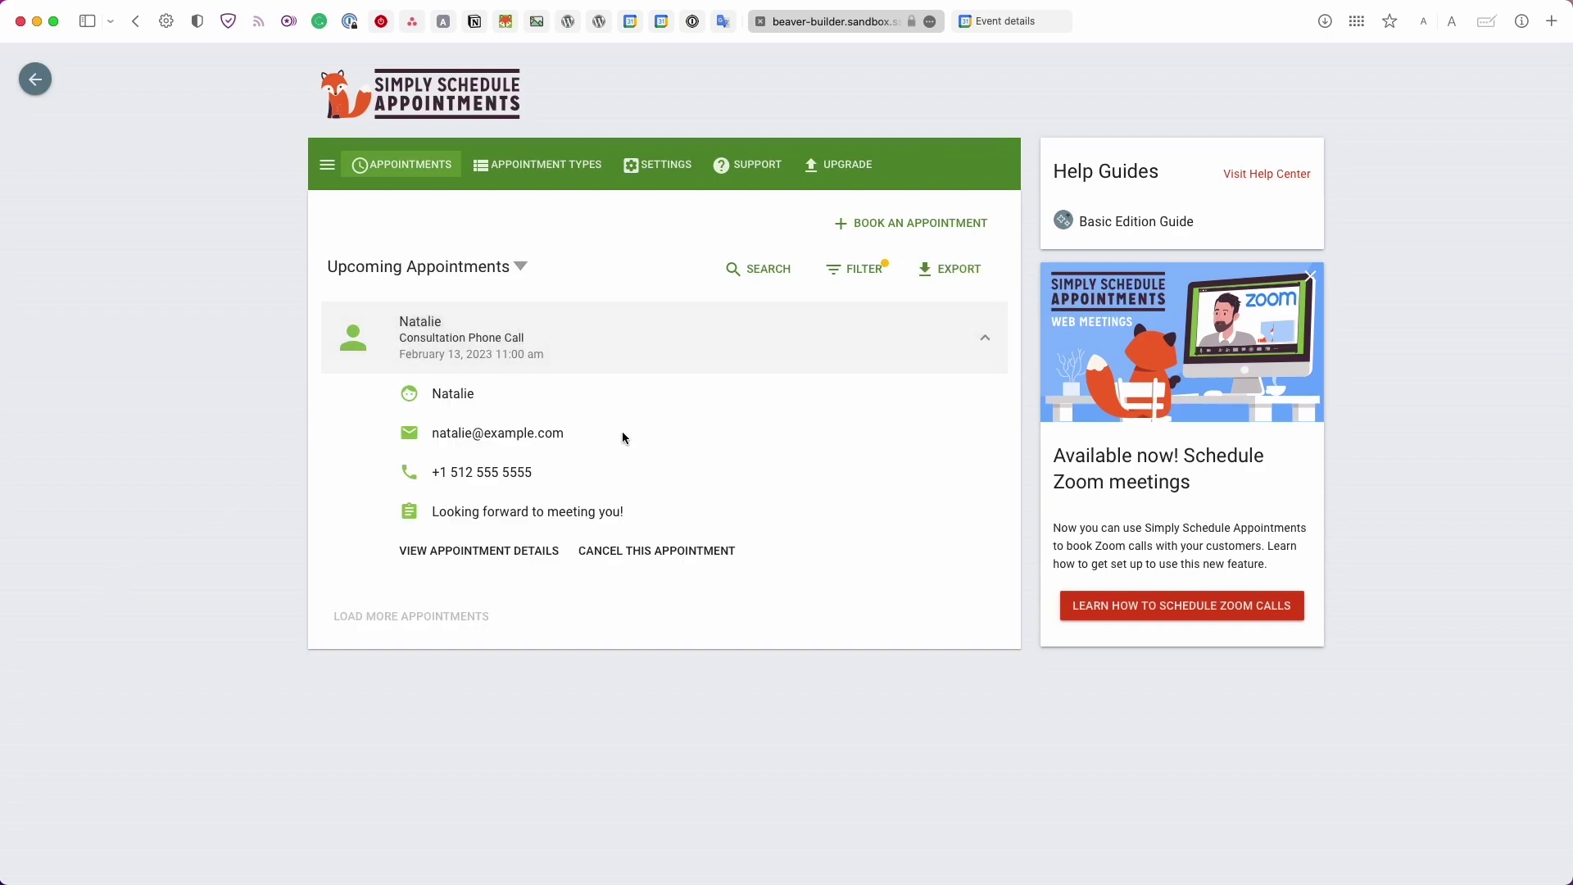
left_click(462, 561)
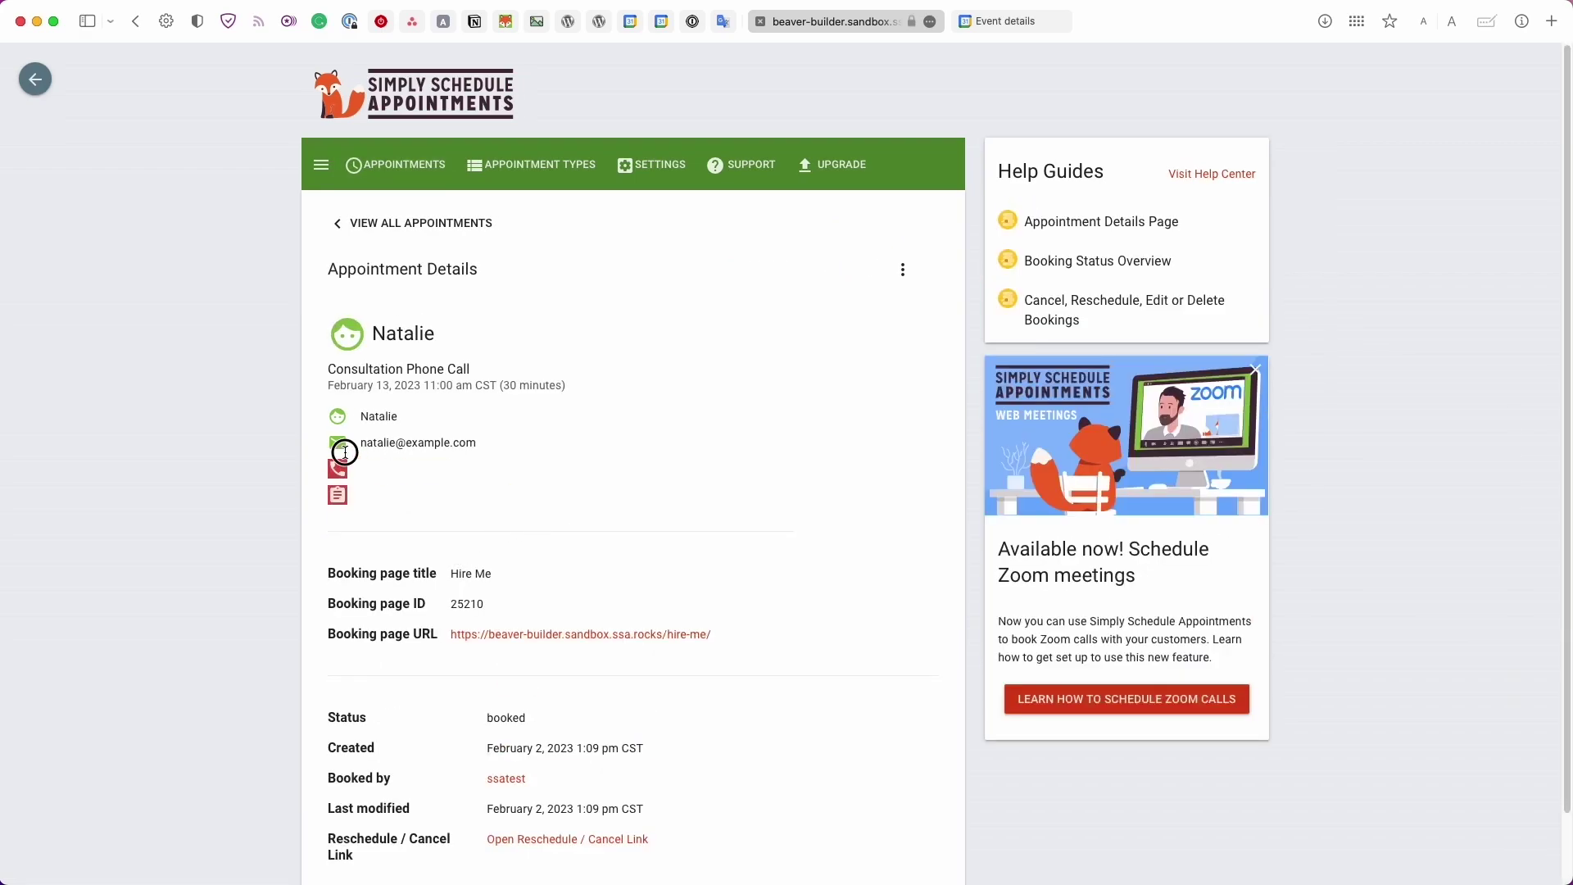
scroll(570, 516, "down", 2)
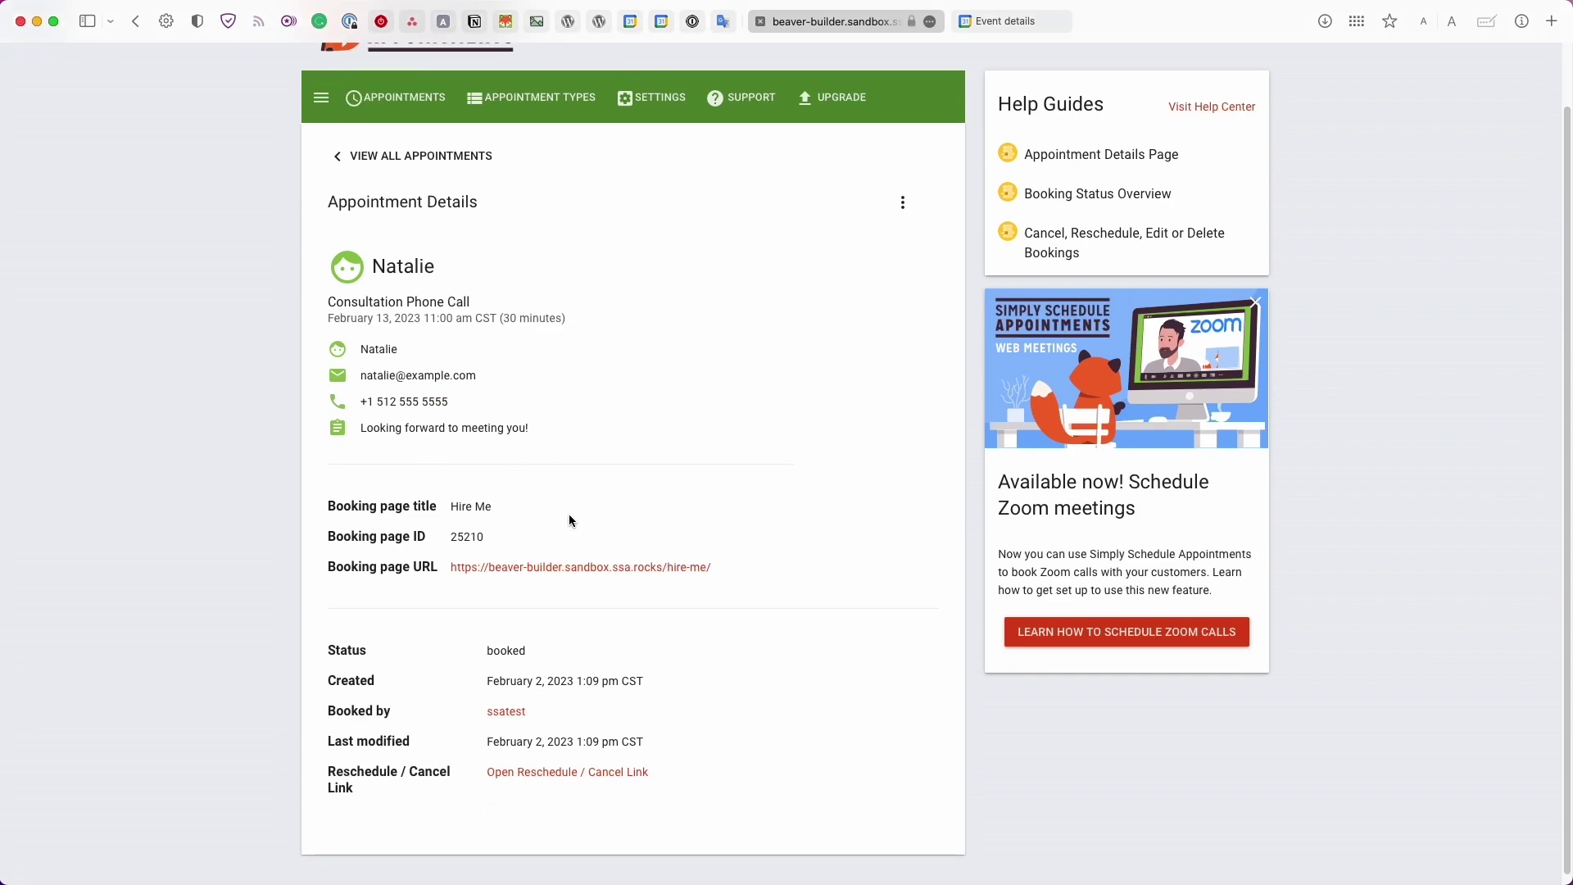
triple_click(377, 303)
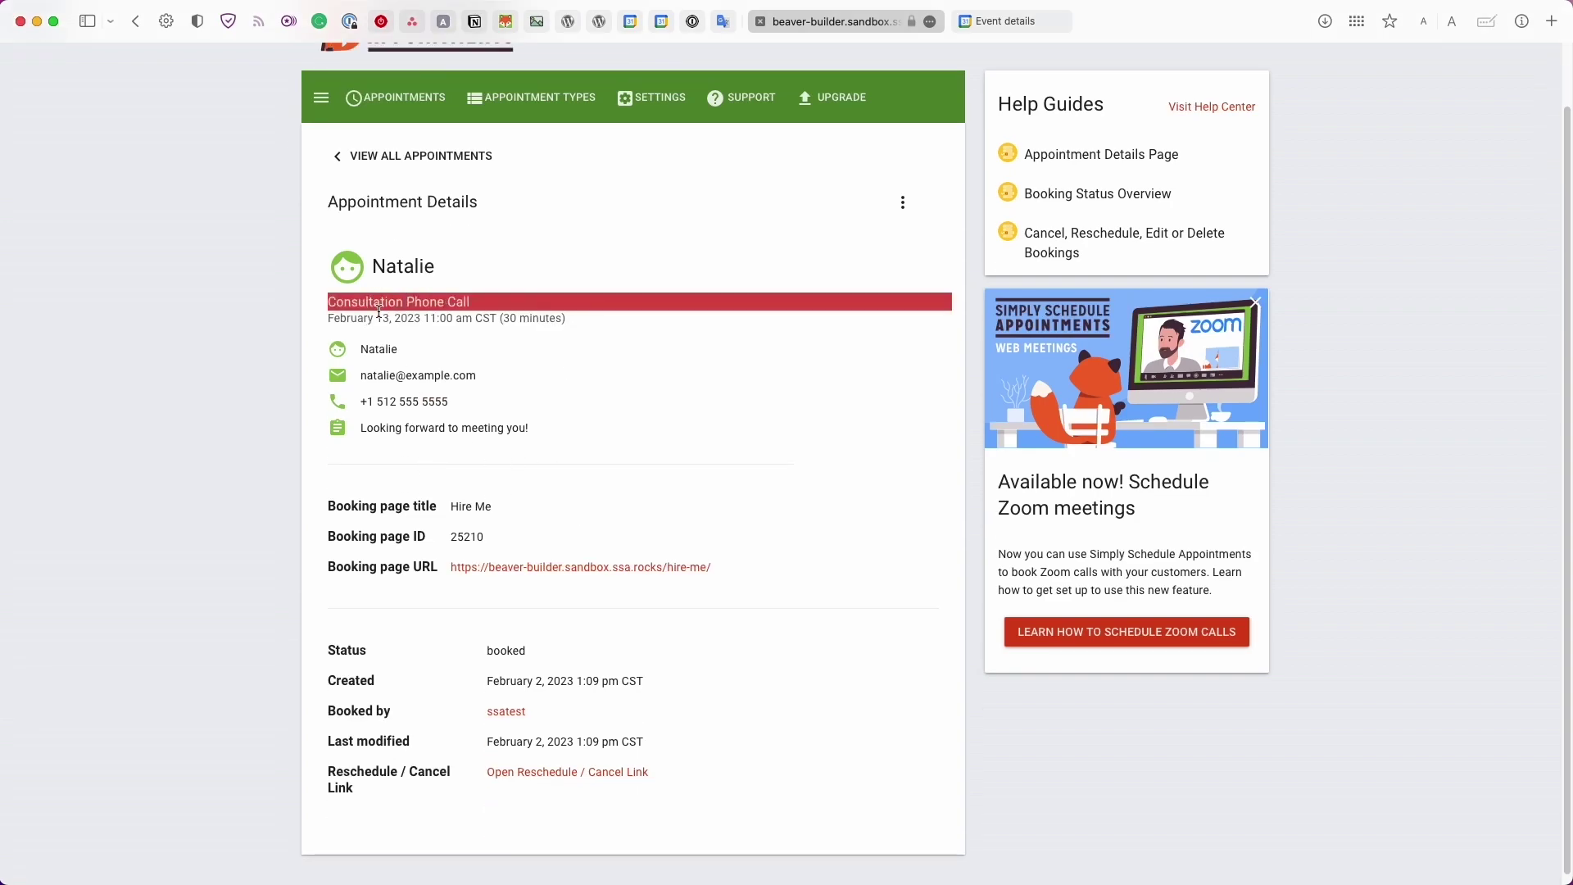
left_click(381, 624)
scroll(408, 618, "down", 1)
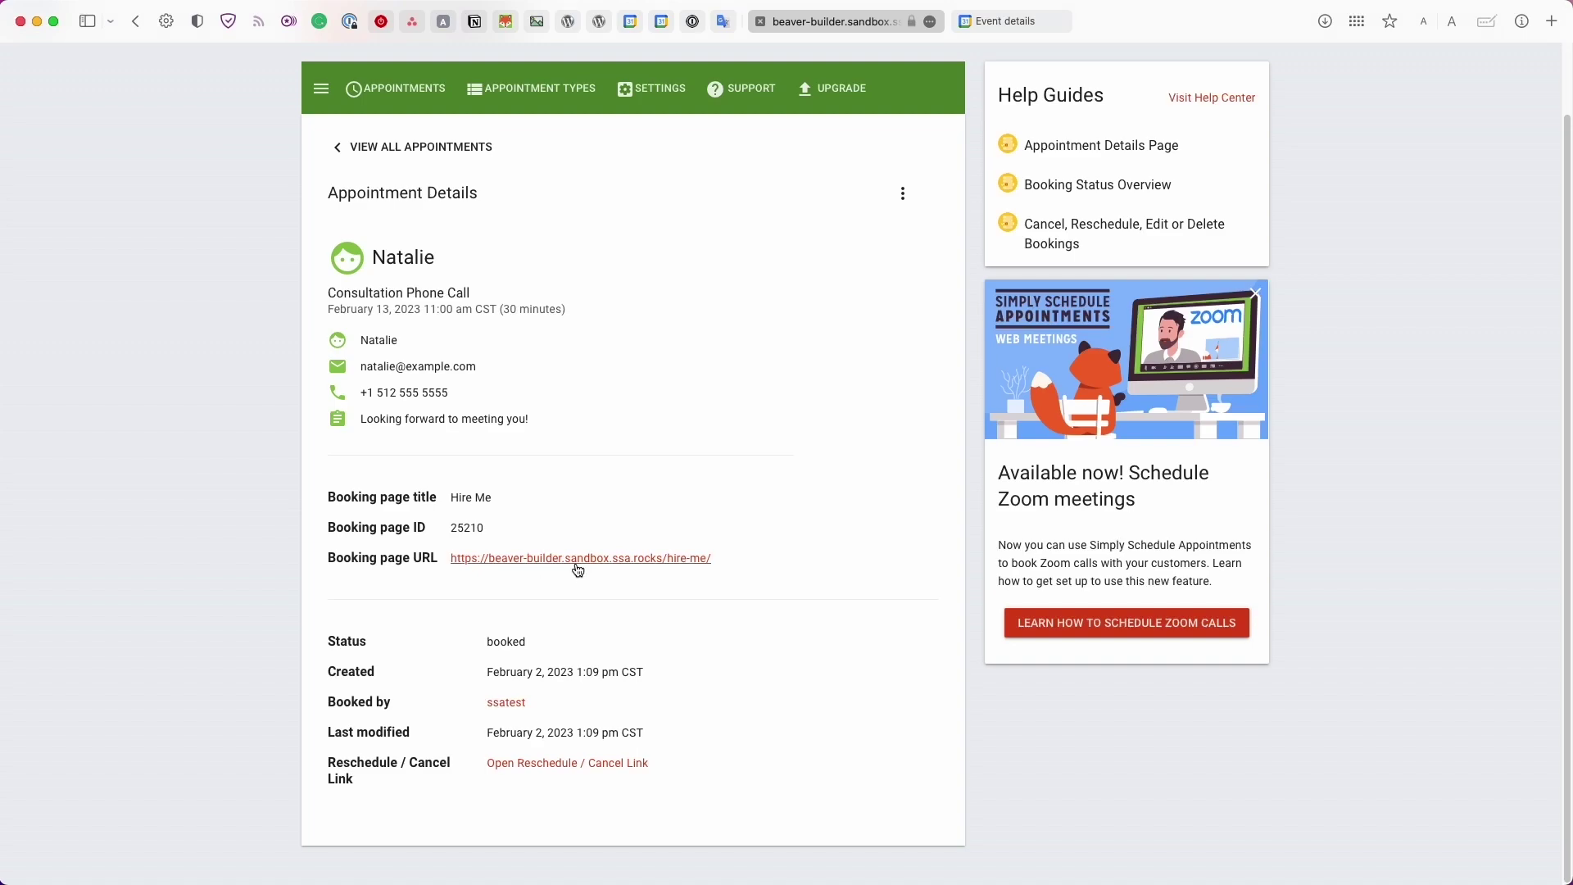
triple_click(377, 710)
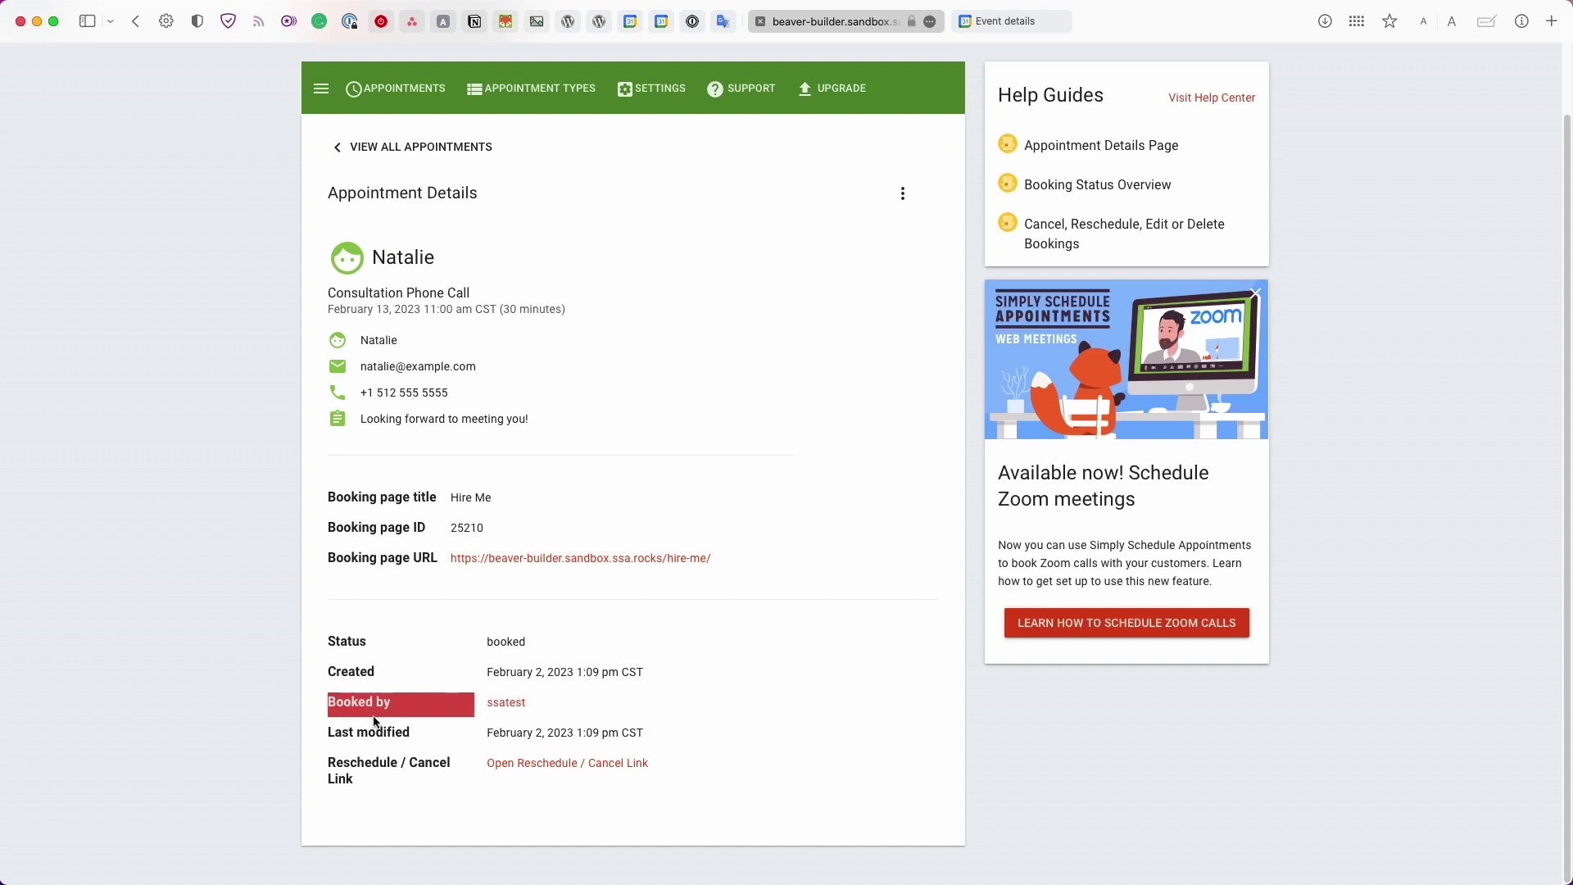
Step: Open the appointment's Reschedule / Cancel link in a new browser tab and close that tab
left_click(573, 765)
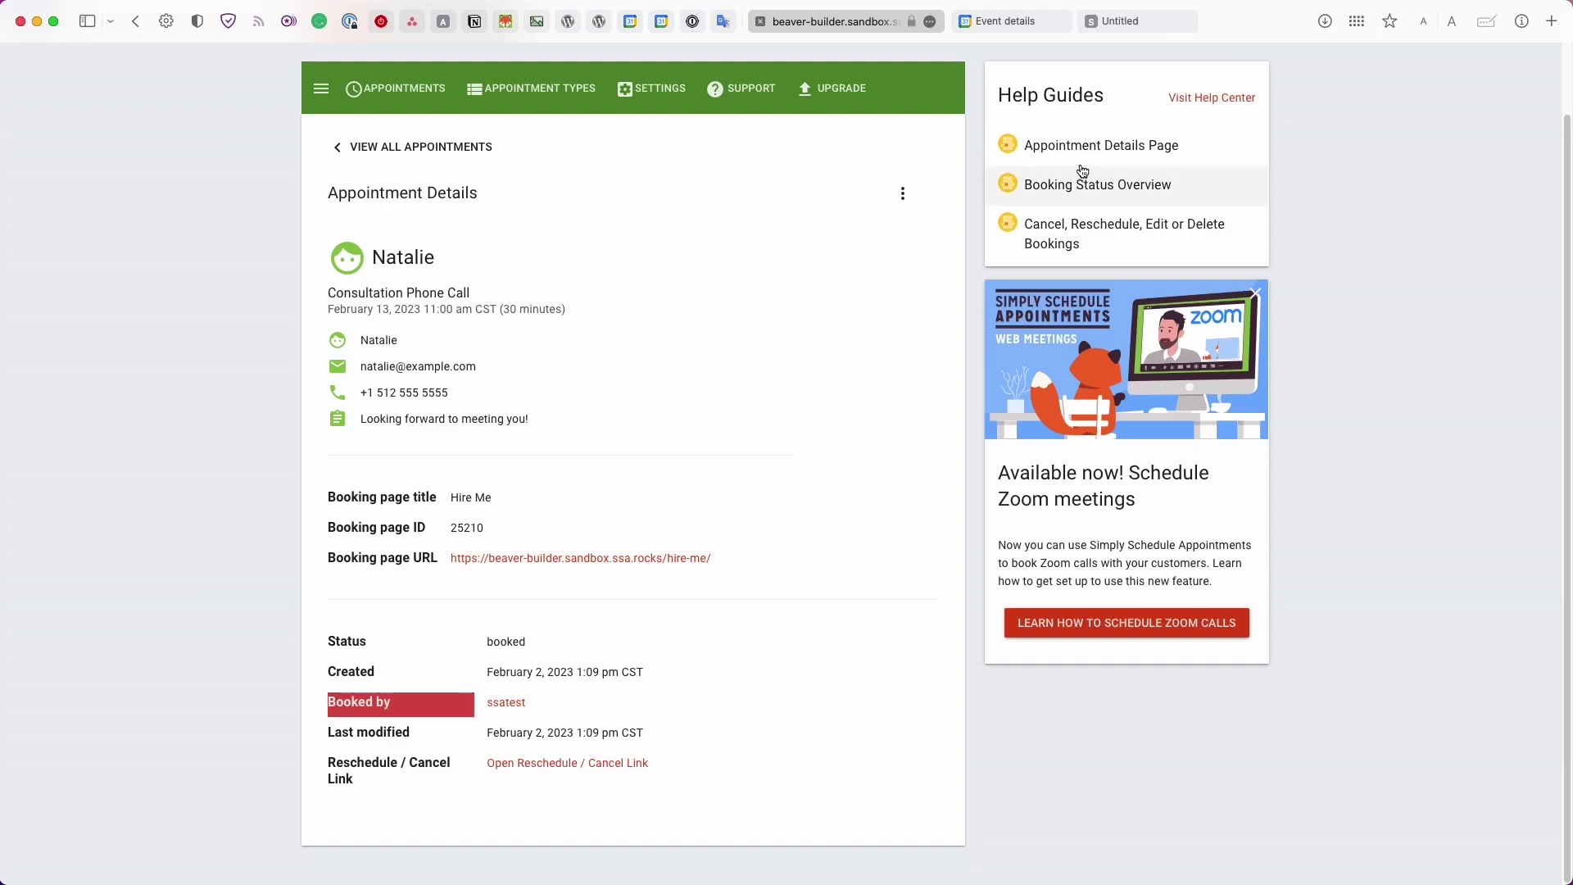
left_click(1149, 25)
key("super+w")
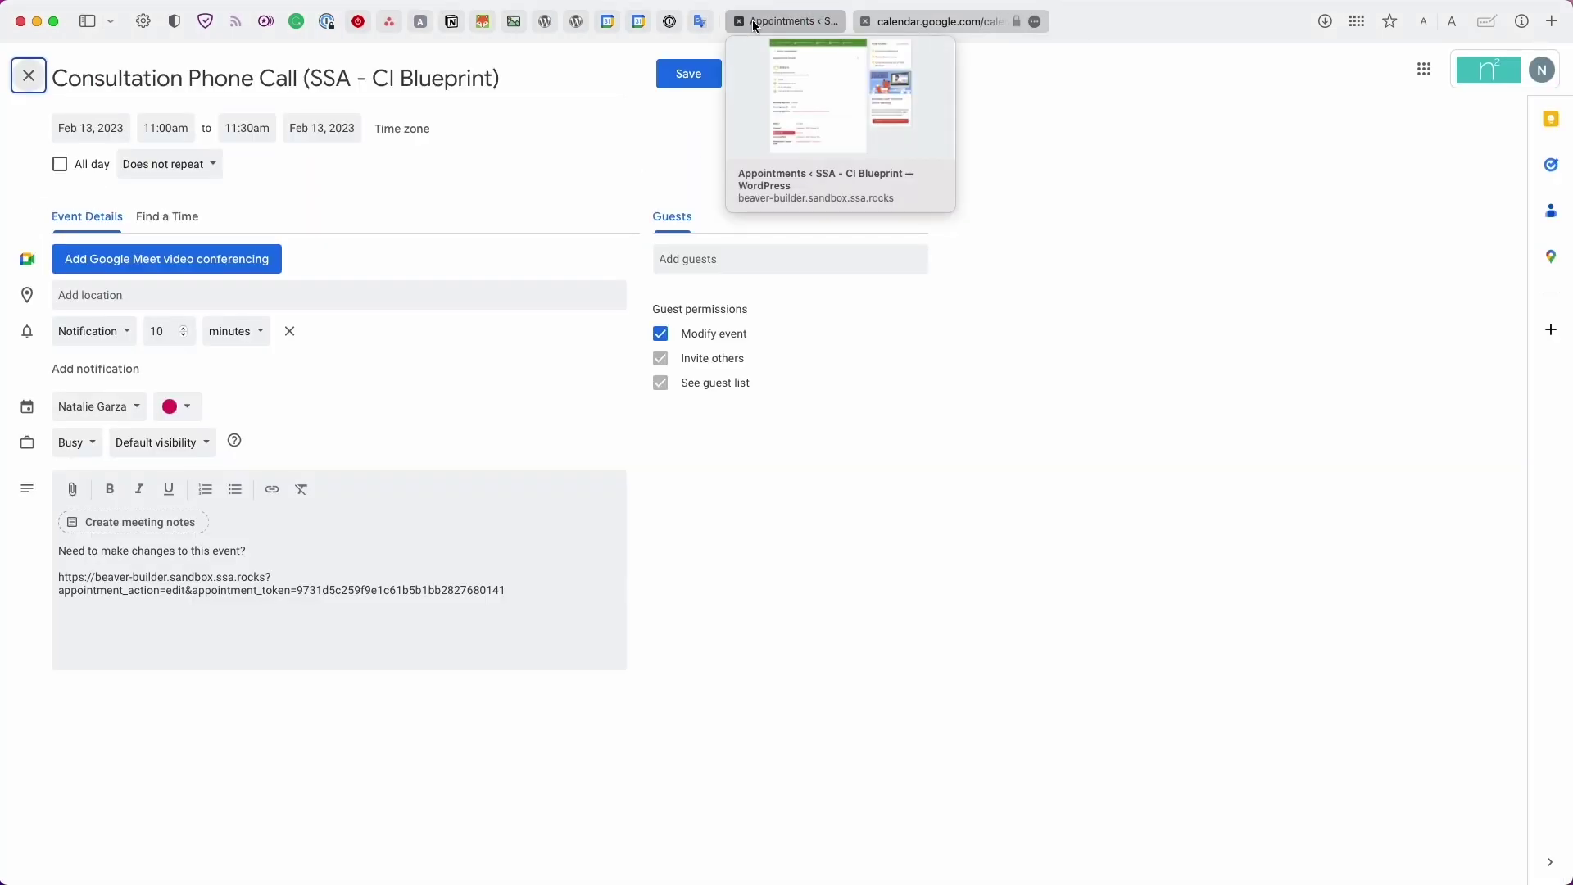
Step: Return to the appointment details in WordPress and open the Simply Schedule Appointments settings overview
left_click(786, 21)
scroll(616, 400, "up", 2)
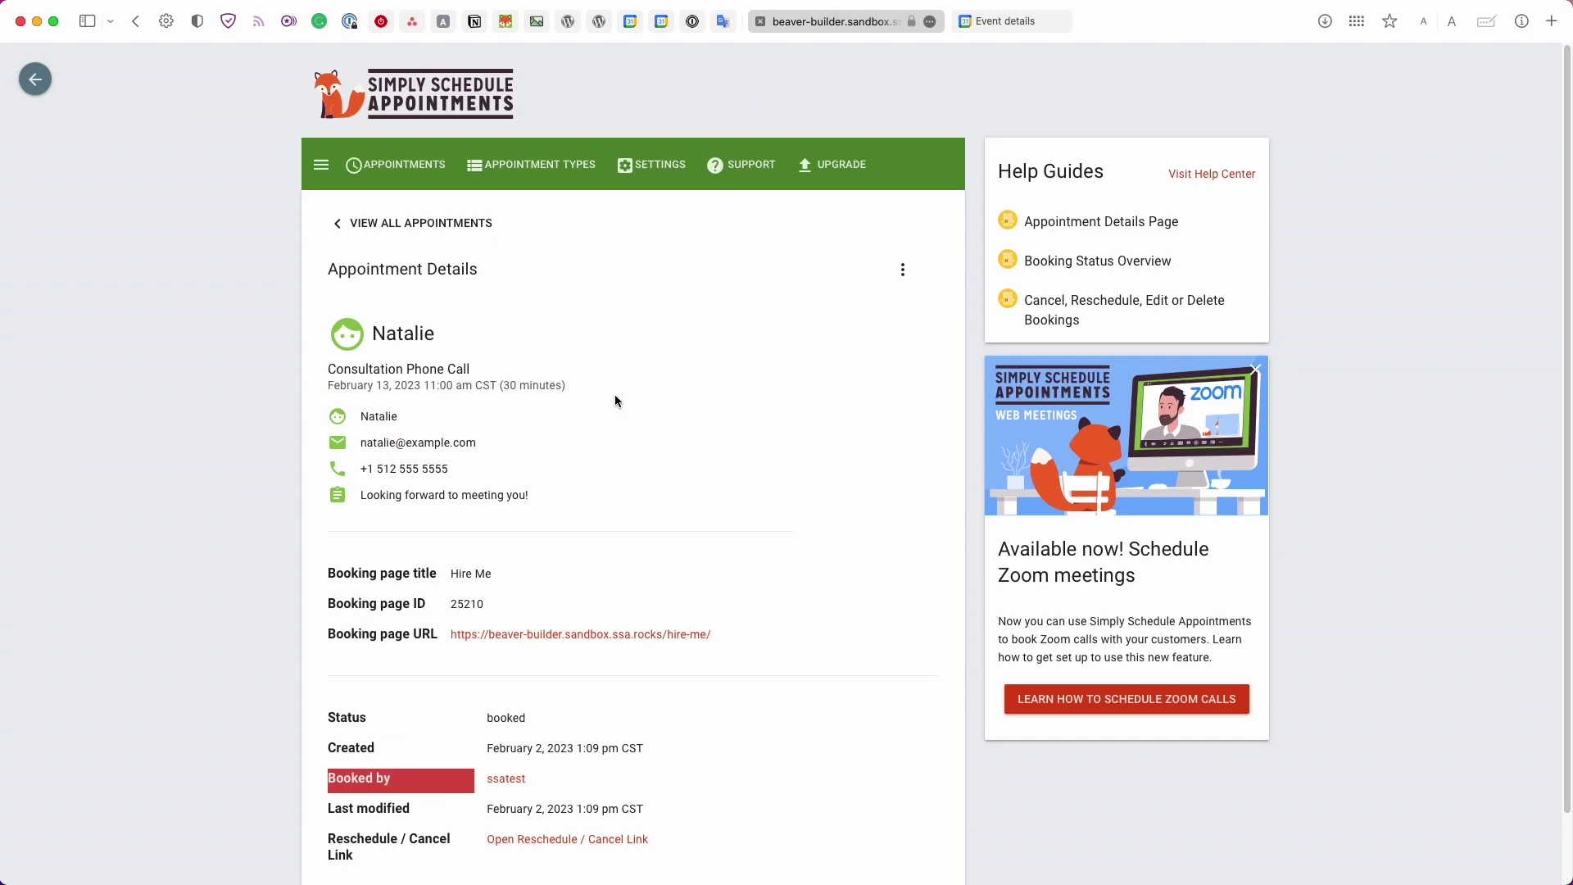
left_click(655, 174)
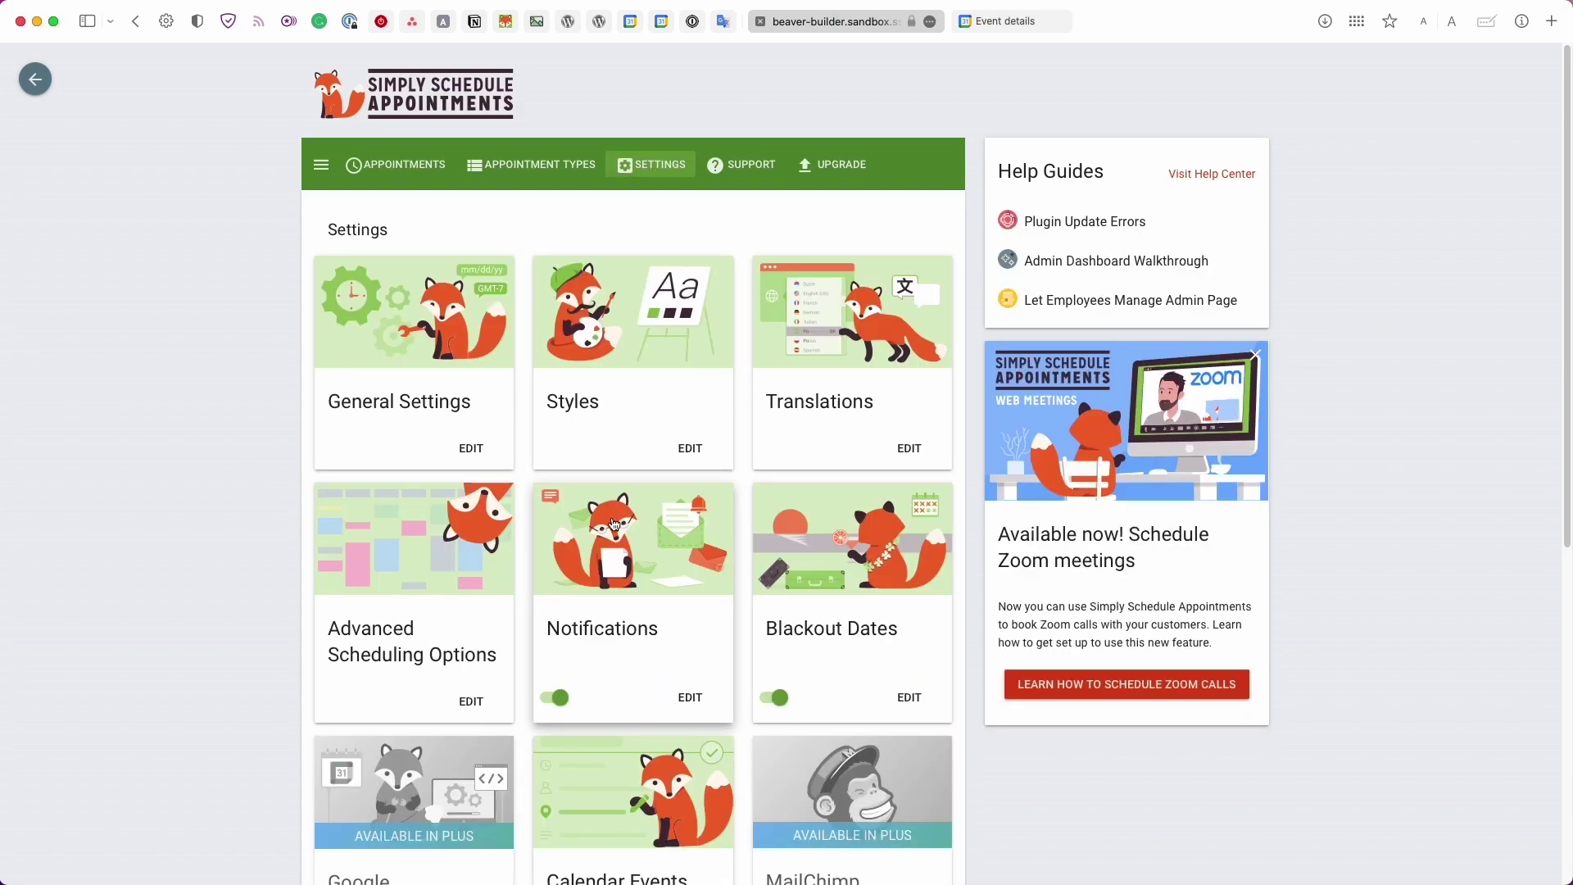
Step: Open the notification settings and bring up the admin email for Appointment Booked for editing
left_click(613, 524)
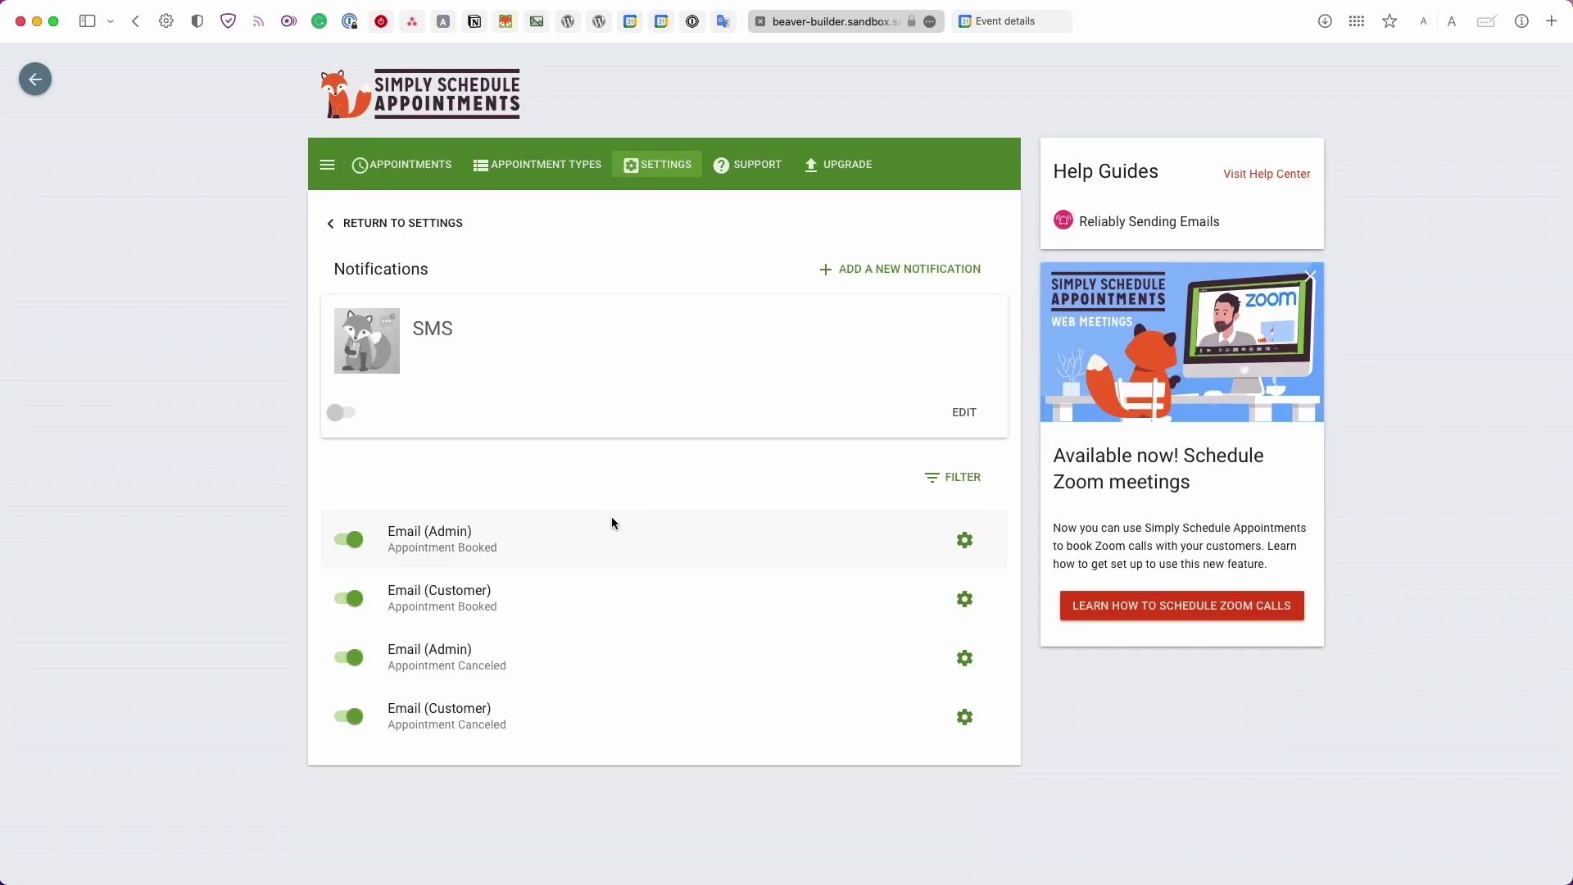
left_click(562, 543)
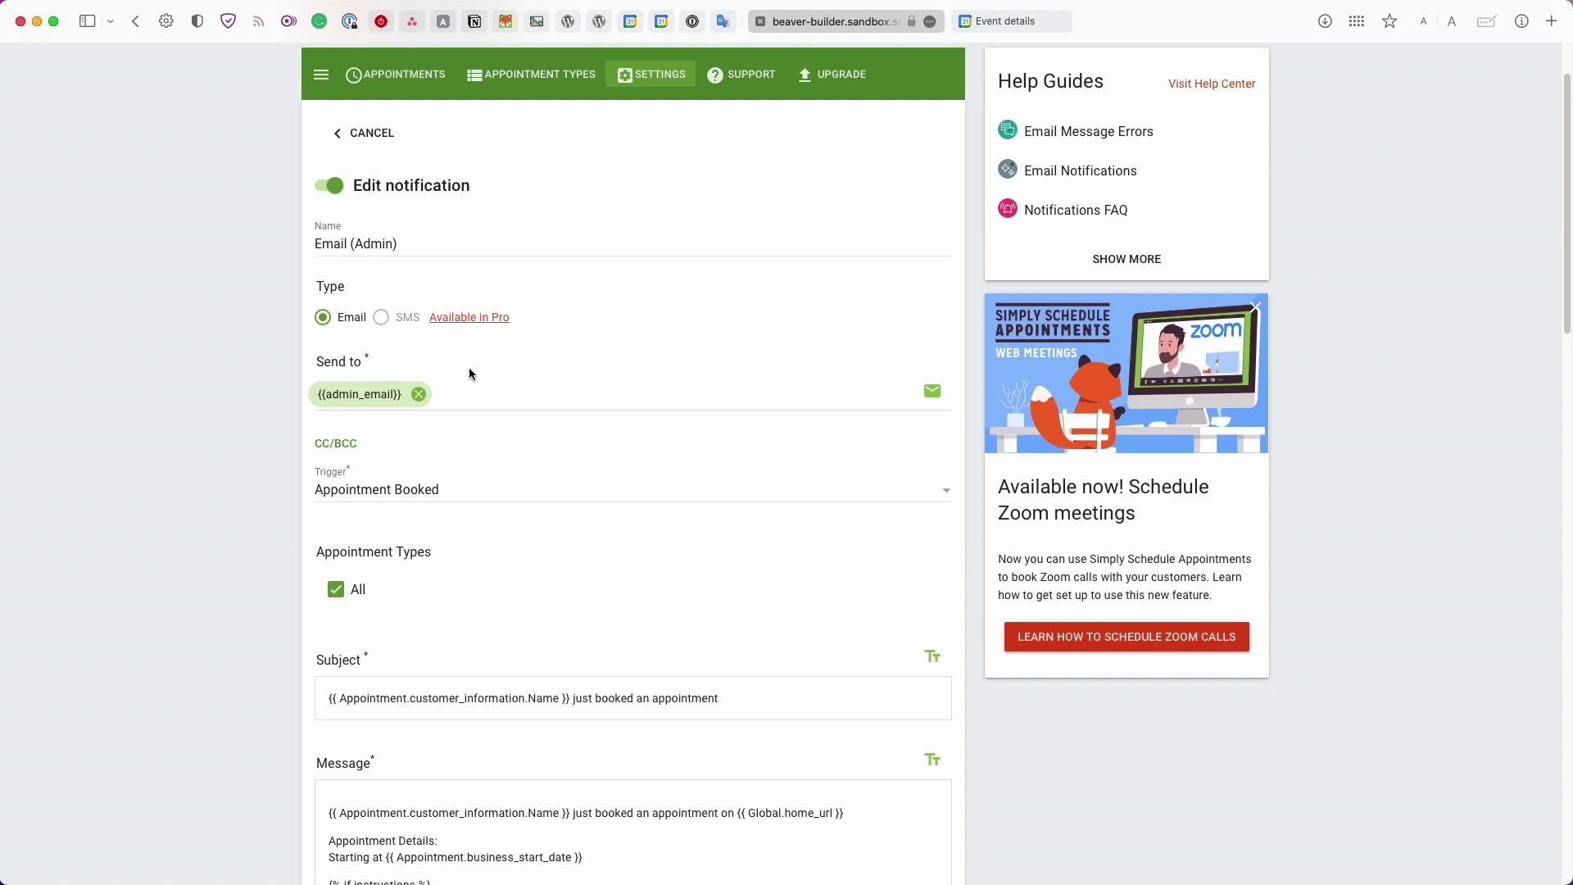
scroll(469, 373, "down", 2)
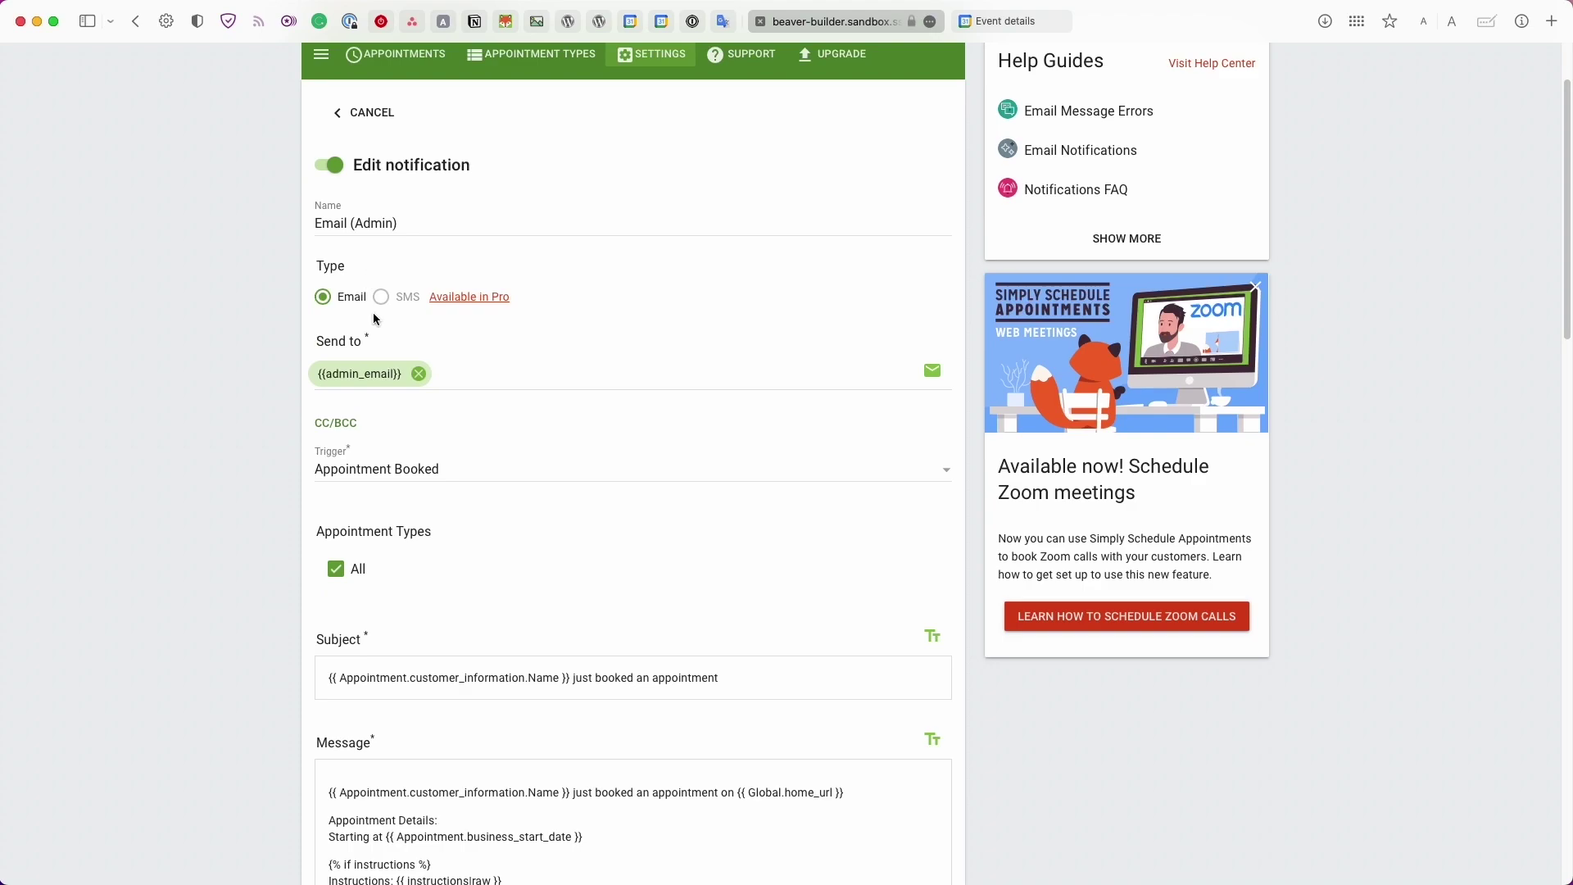
scroll(383, 326, "down", 2)
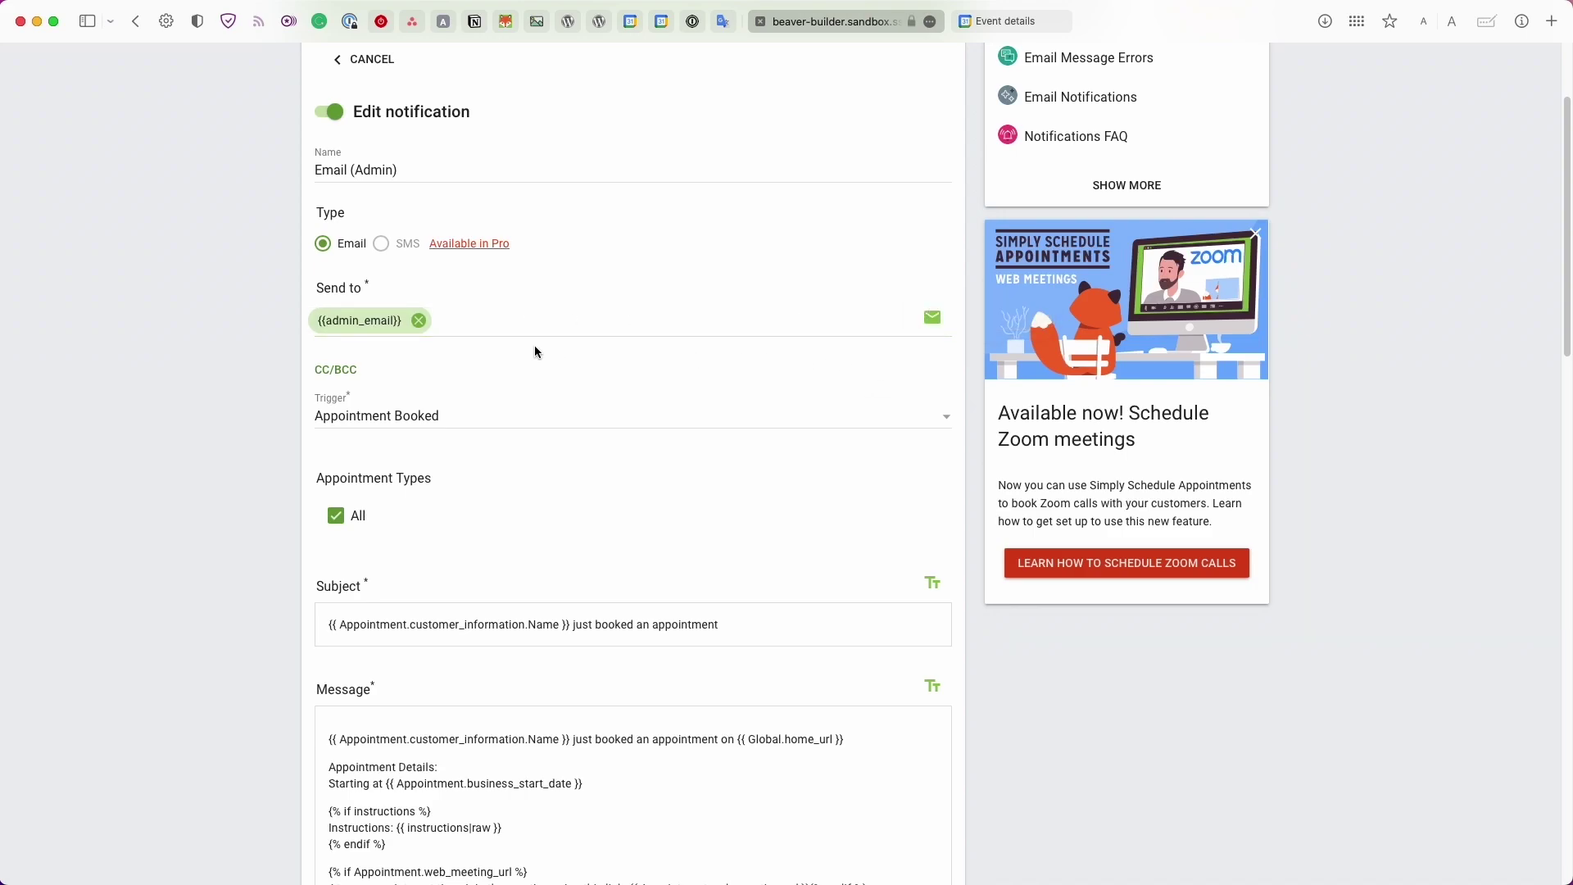
Step: Add a second recipient's email address alongside {{admin_email}} in the admin notification's Send to field
left_click(489, 321)
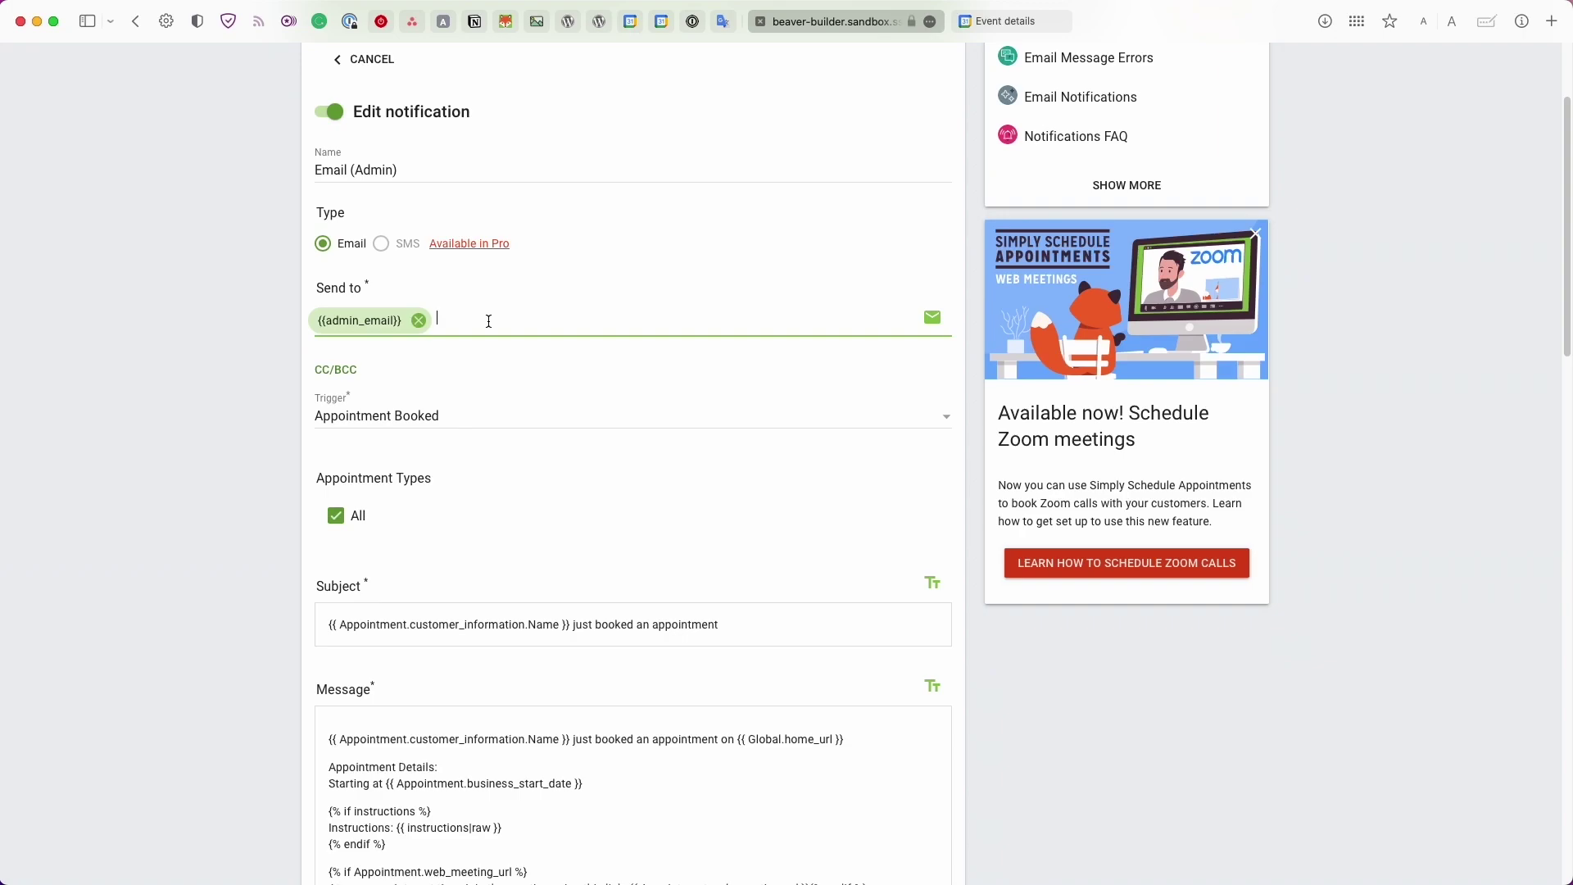
type("myemail@example.com")
key("Return")
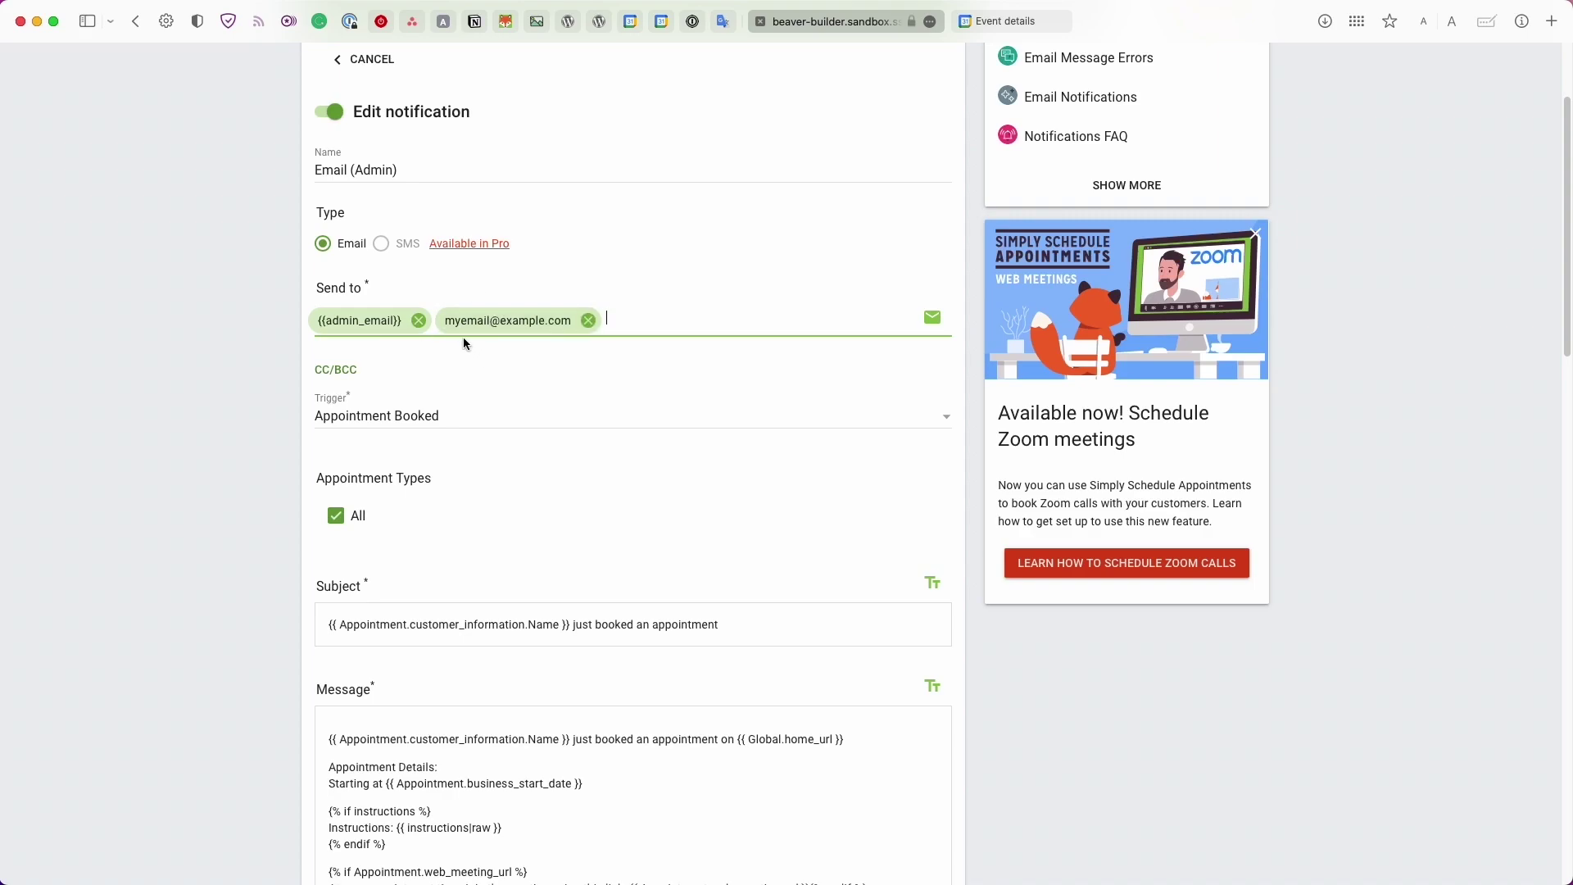
Step: Look at the notification's CC/BCC fields and trigger options, keeping Appointment Booked as the trigger
scroll(464, 343, "down", 1)
left_click(319, 320)
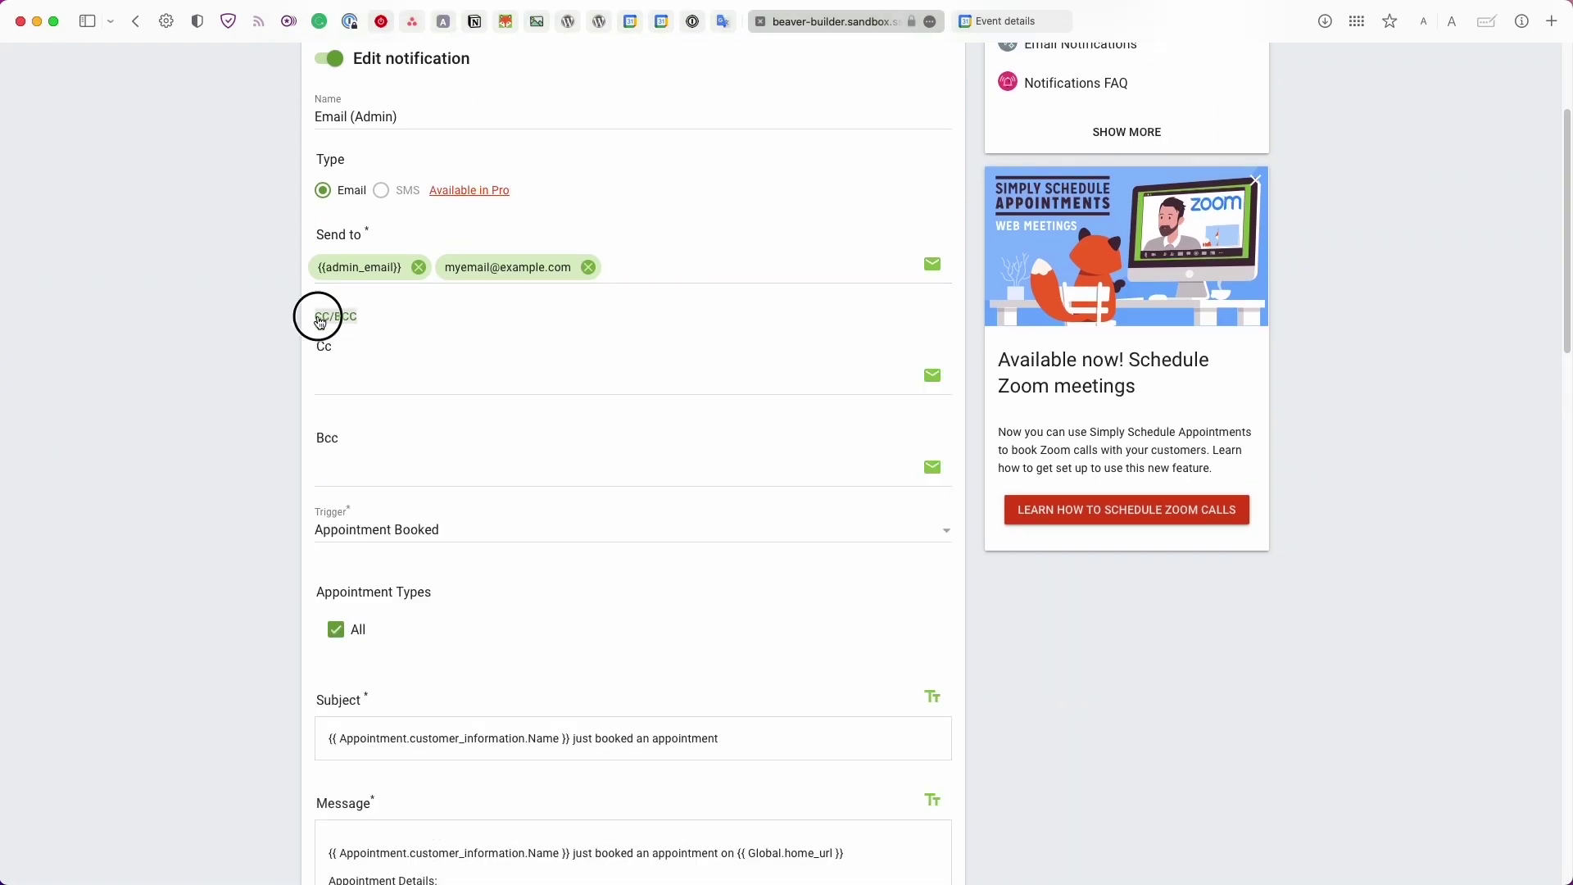
left_click(320, 321)
left_click(572, 368)
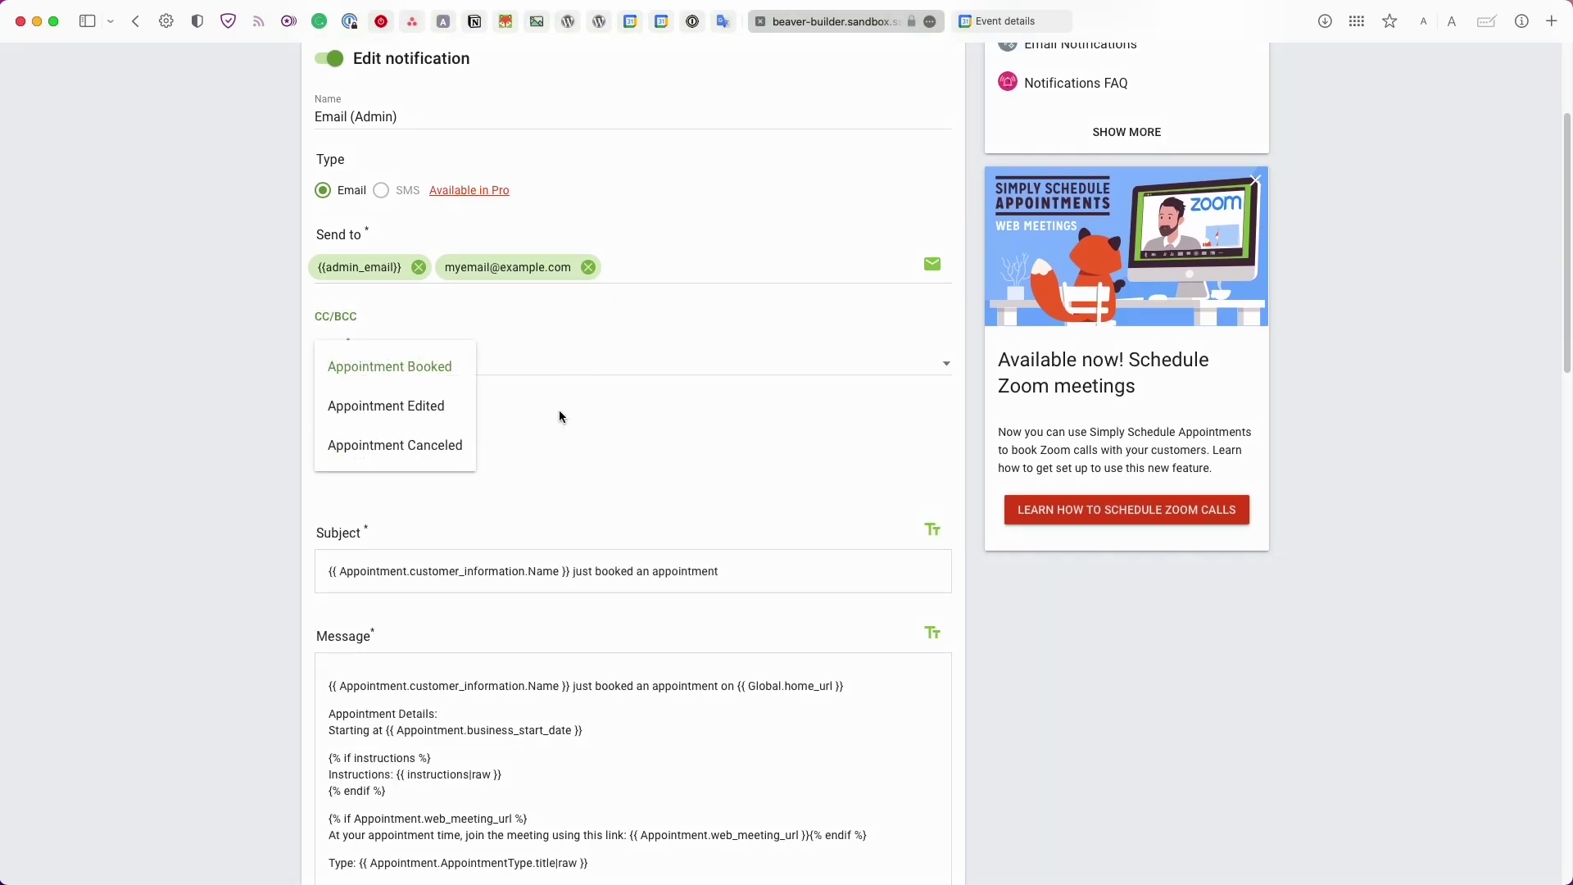
left_click(389, 367)
Step: Try limiting the notification to the Consultation Phone Call type, and restore it to all appointment types
scroll(332, 399, "down", 3)
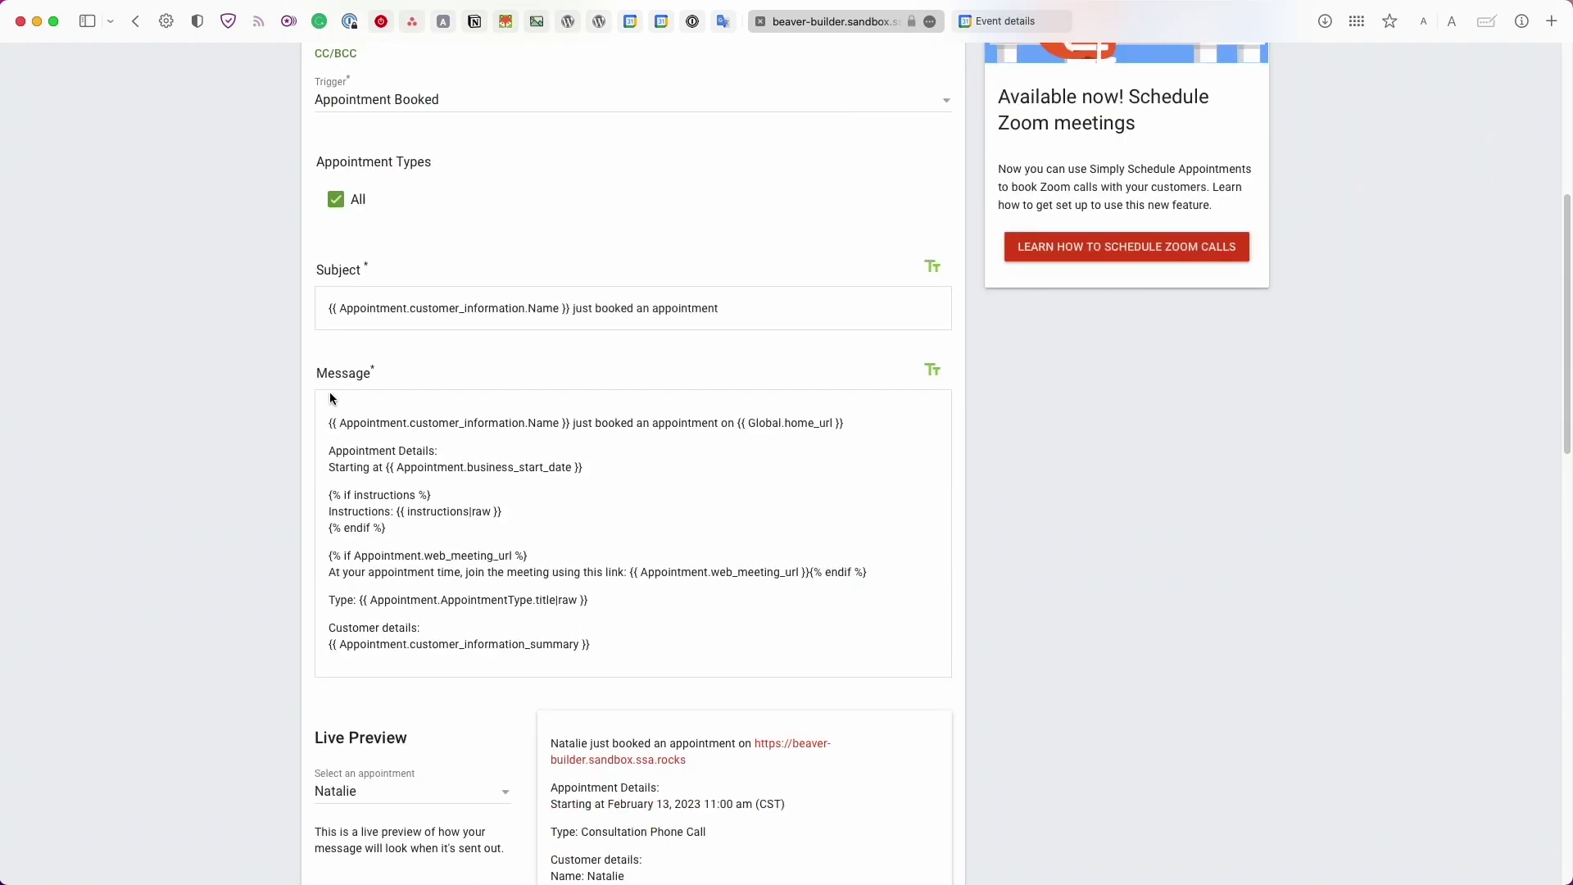
scroll(368, 344, "up", 1)
left_click(337, 225)
scroll(461, 337, "up", 3)
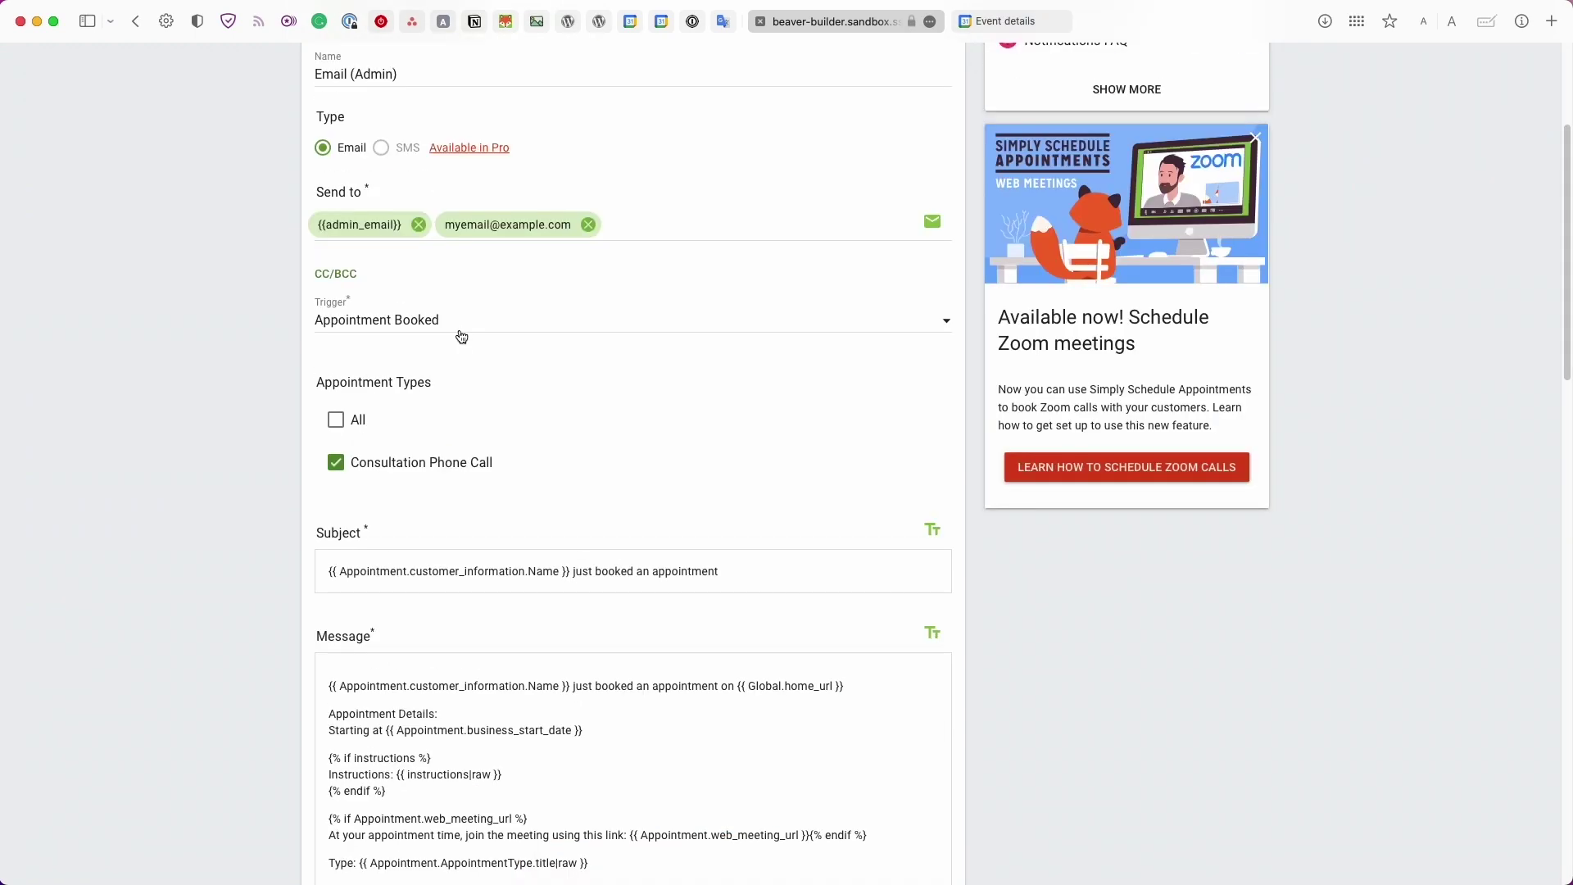
scroll(461, 337, "up", 2)
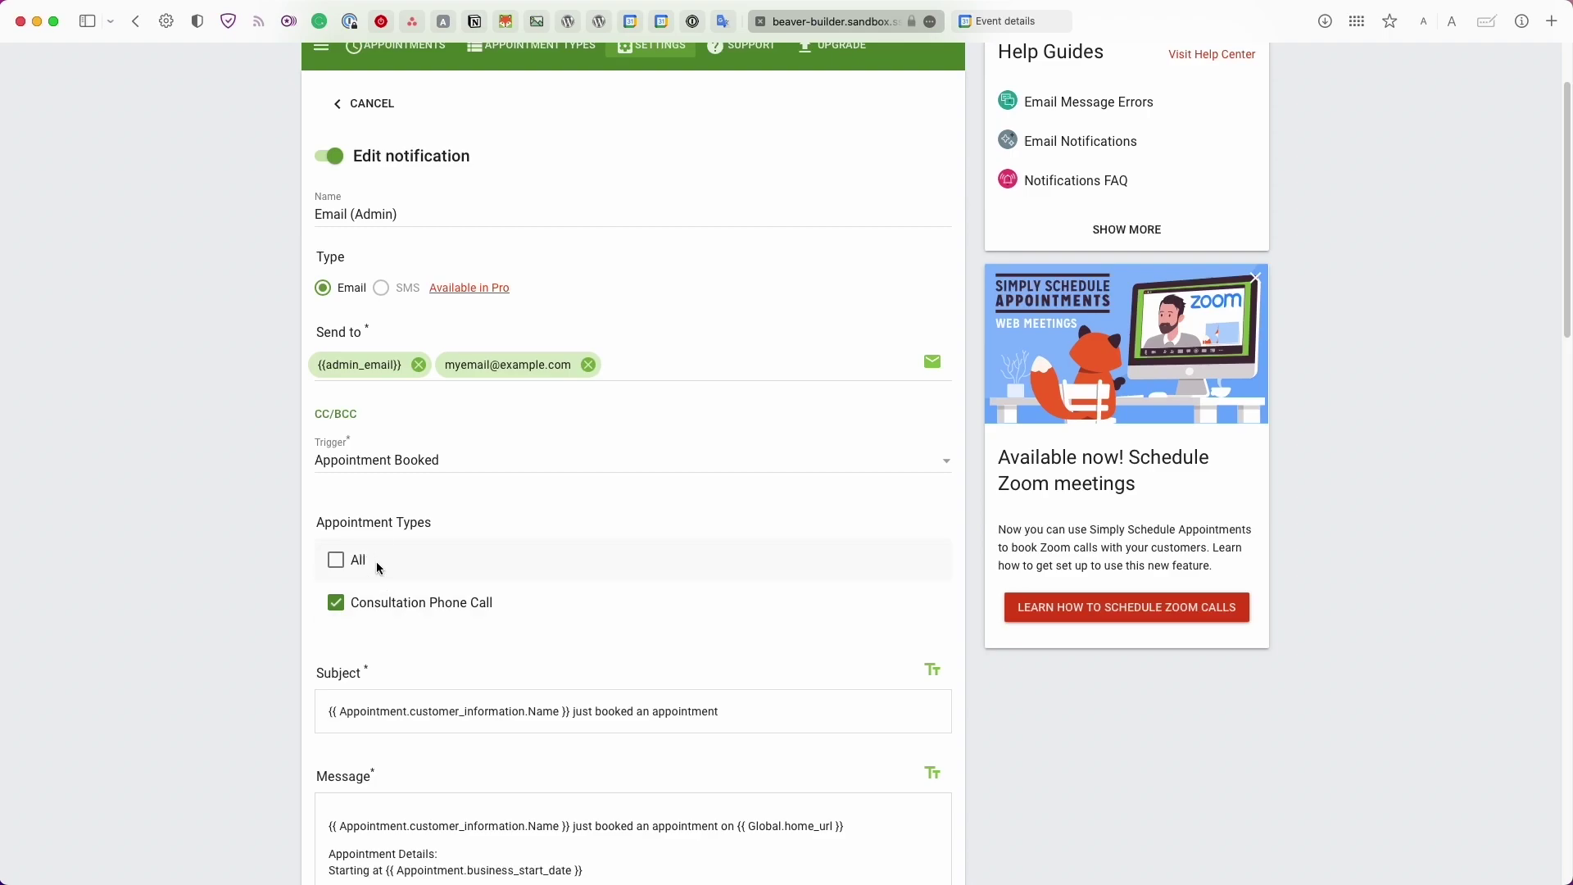
left_click(333, 560)
scroll(333, 560, "down", 6)
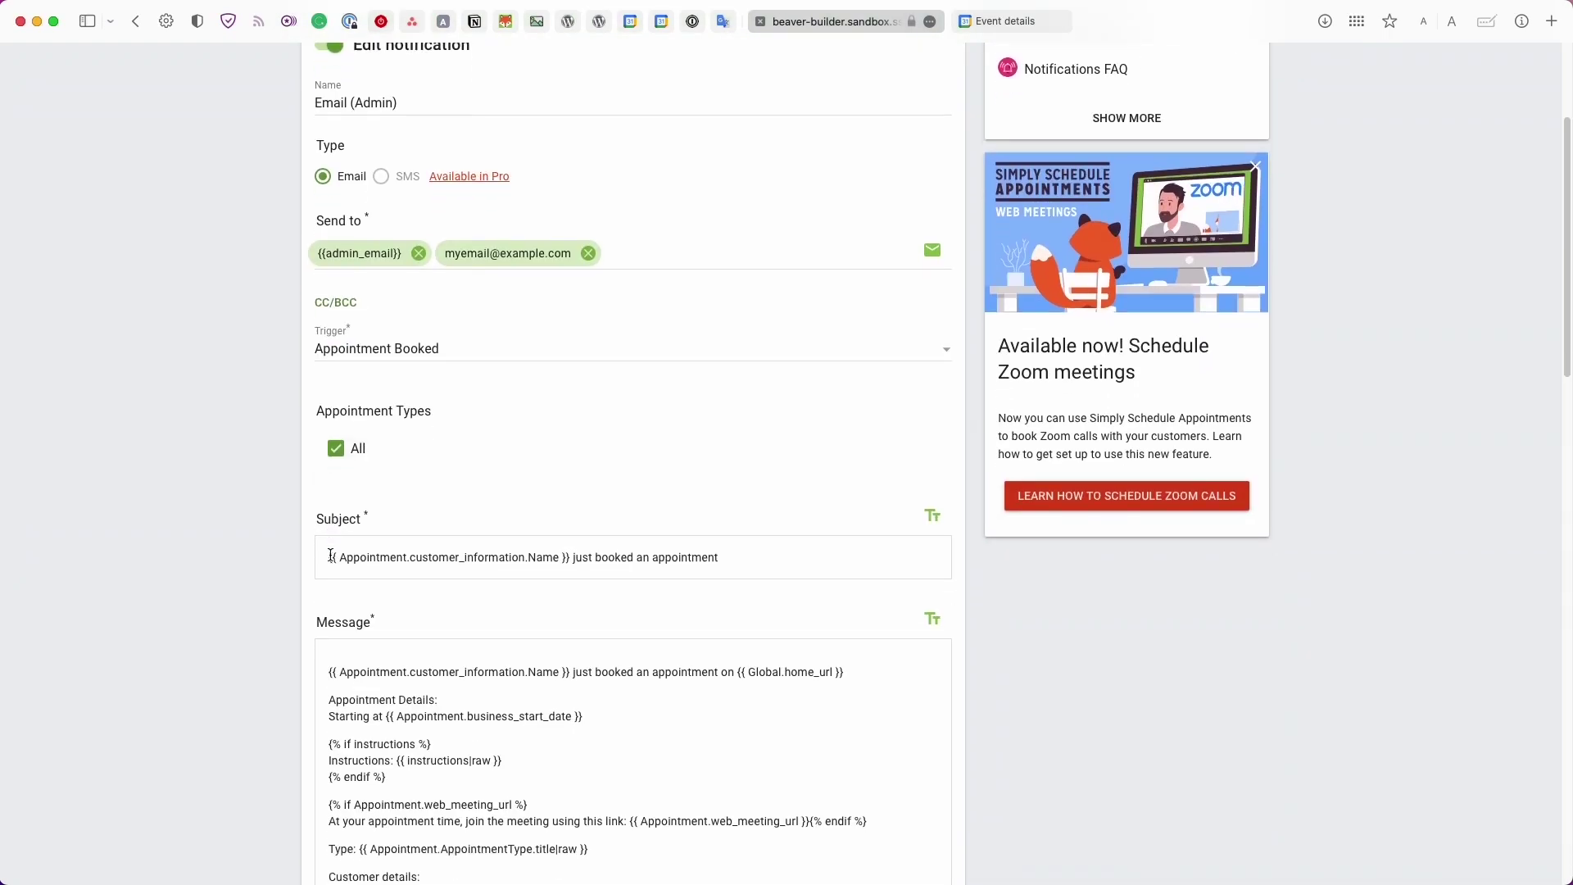
Step: Examine the template tokens in the admin email's subject and message, including customer name, home URL and business start date
scroll(330, 559, "up", 1)
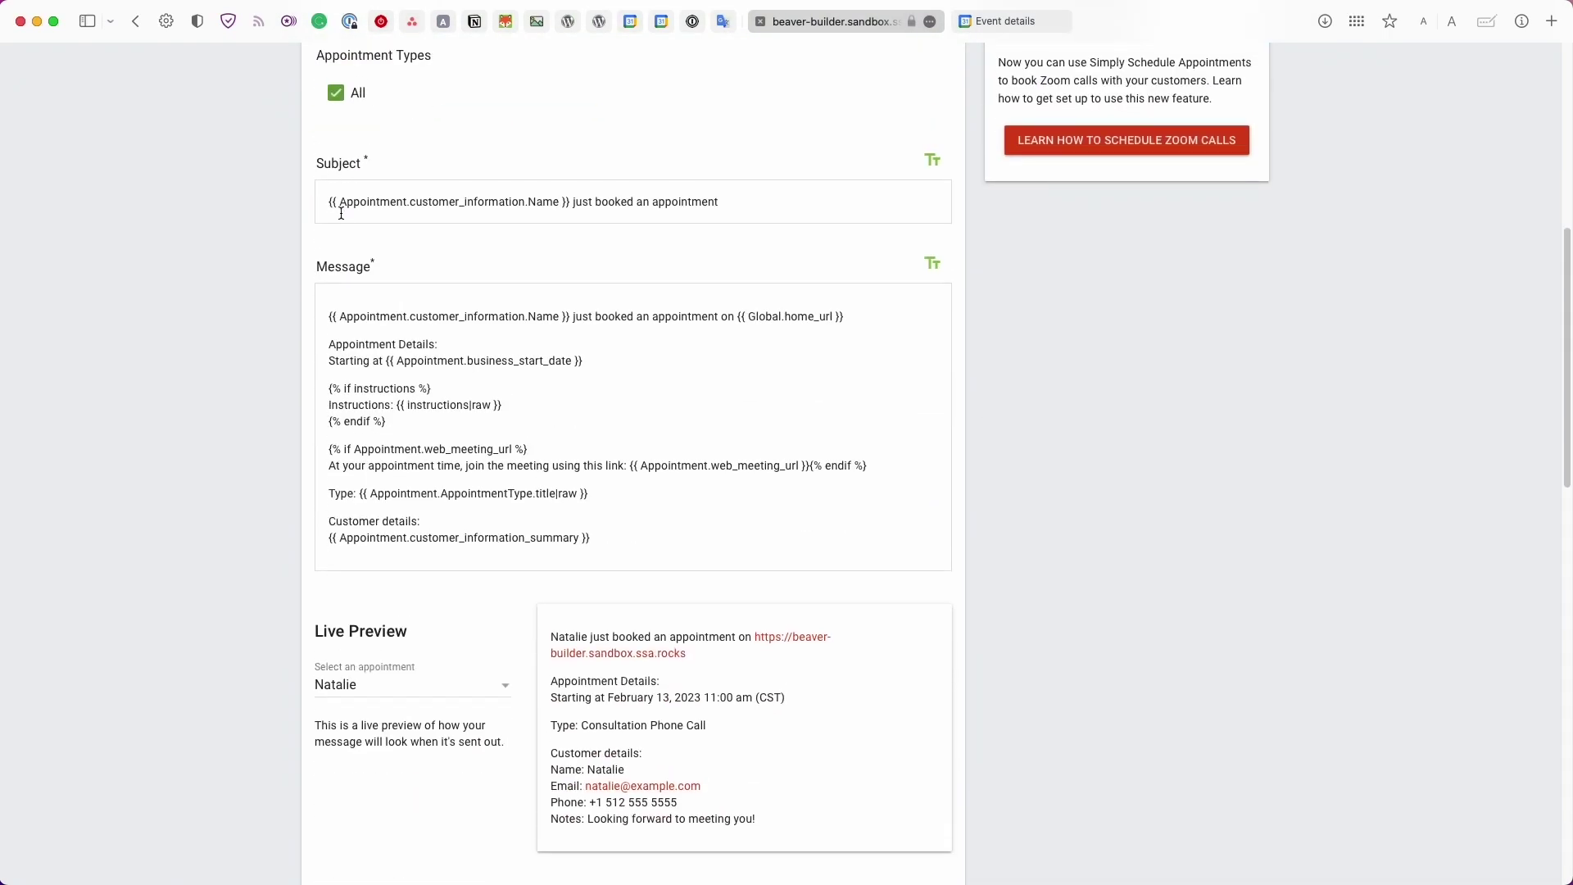
left_click(421, 198)
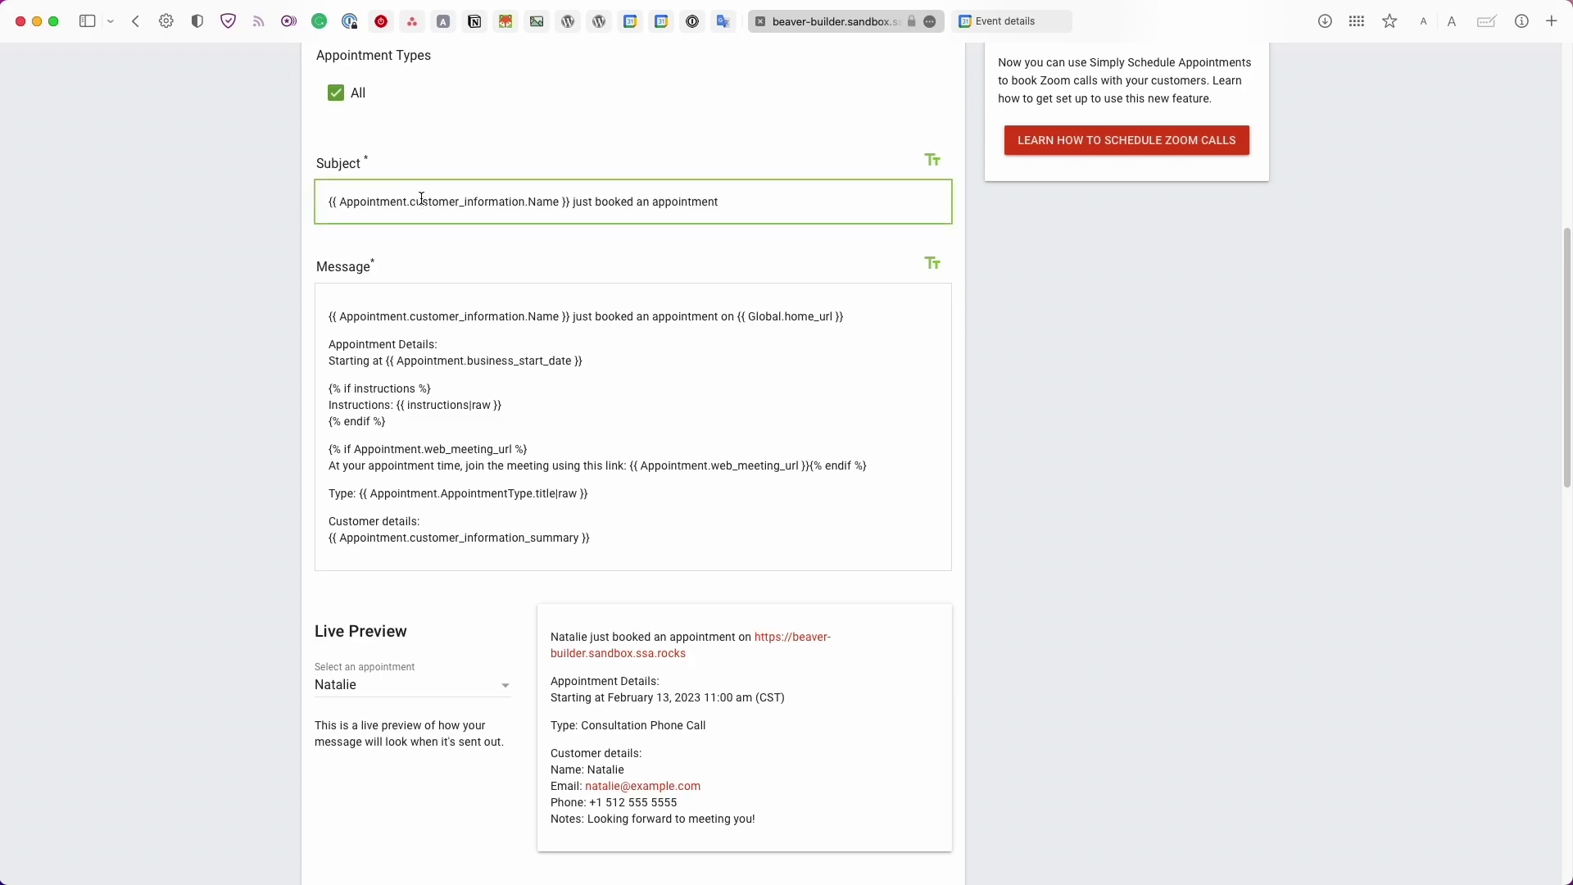
triple_click(434, 342)
left_click(540, 475)
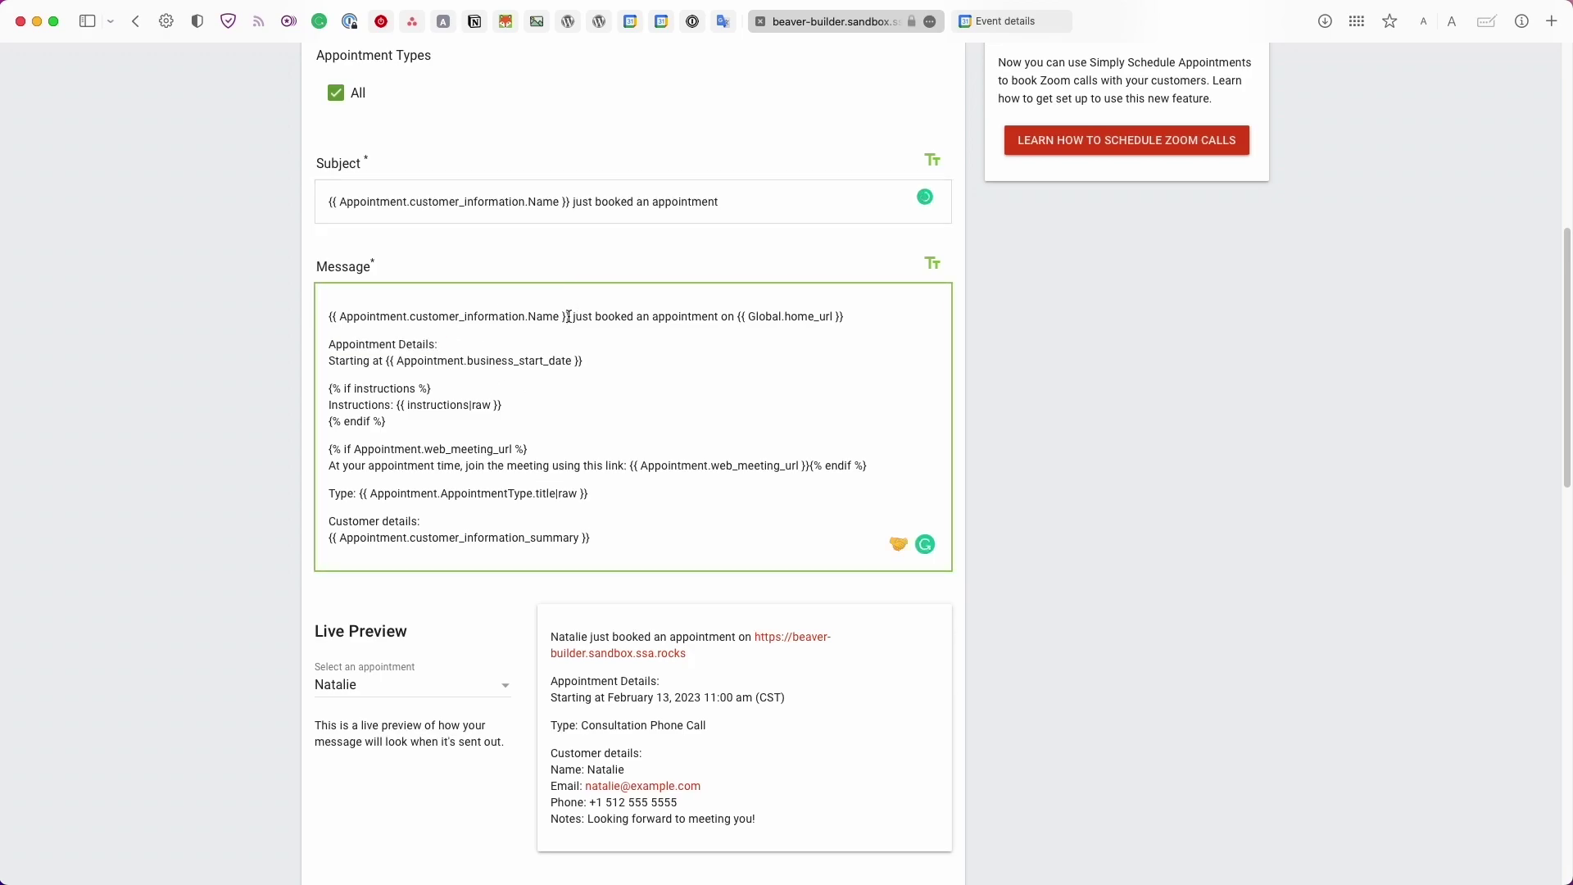
left_click_drag(570, 317, 309, 313)
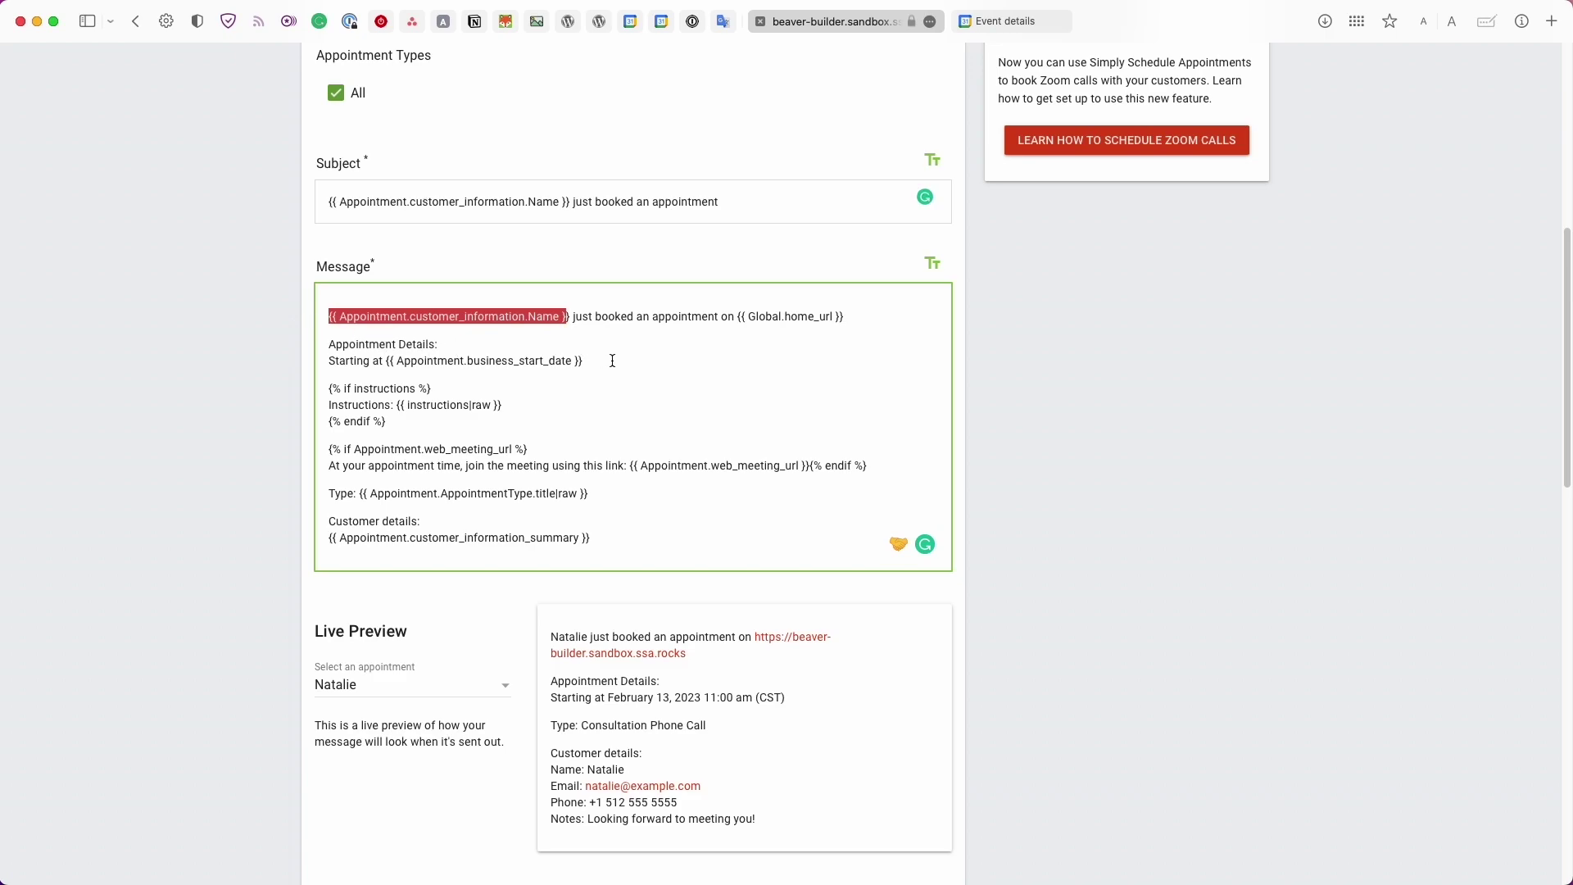
left_click(337, 318)
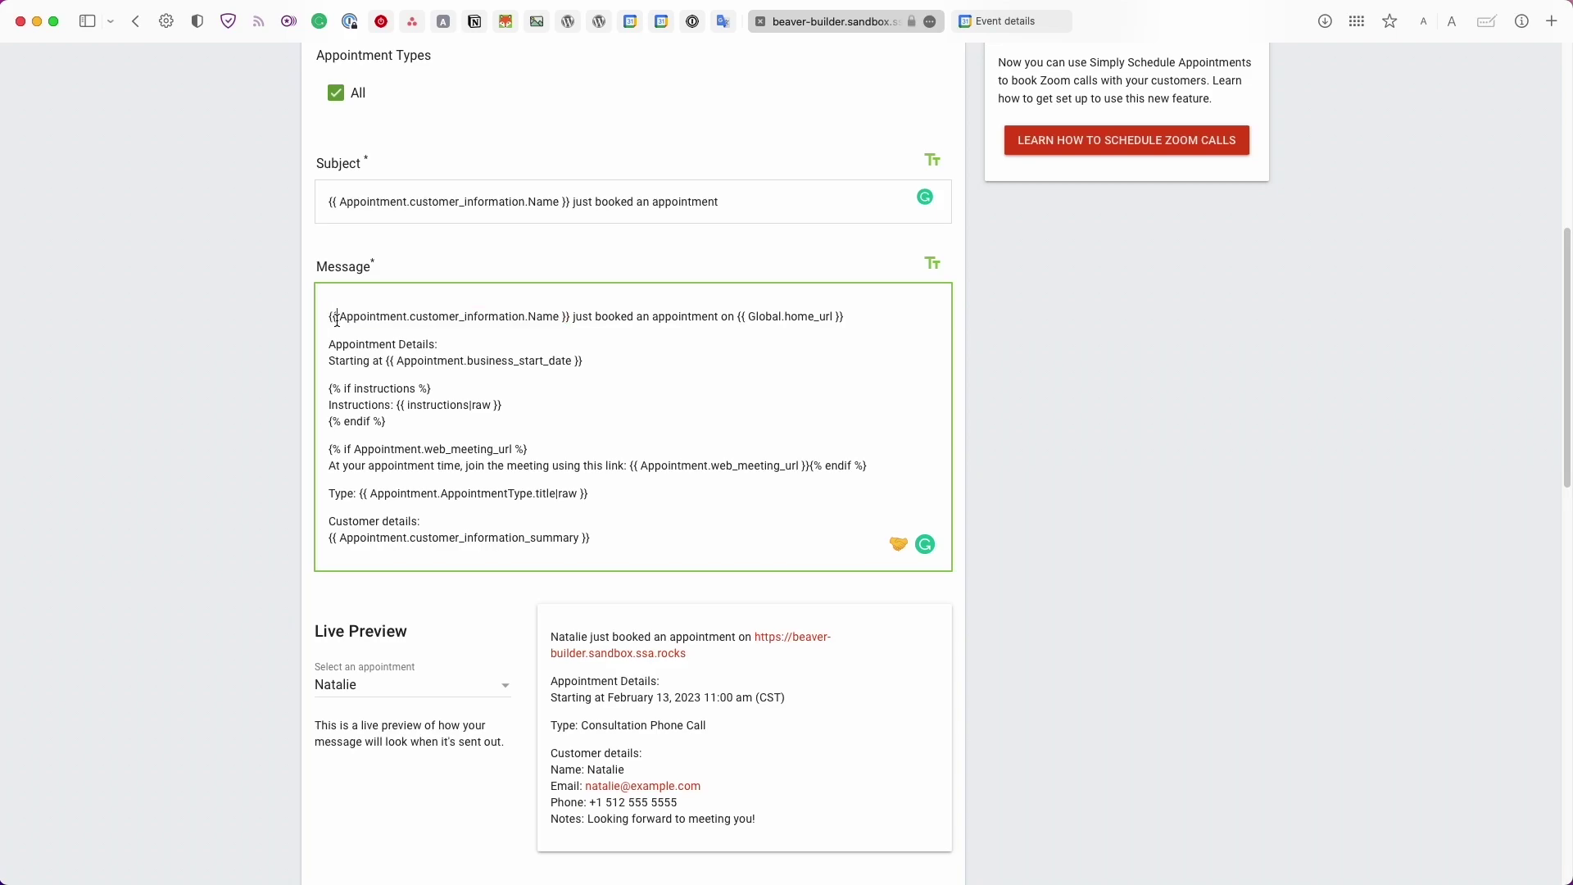
left_click_drag(337, 318, 538, 327)
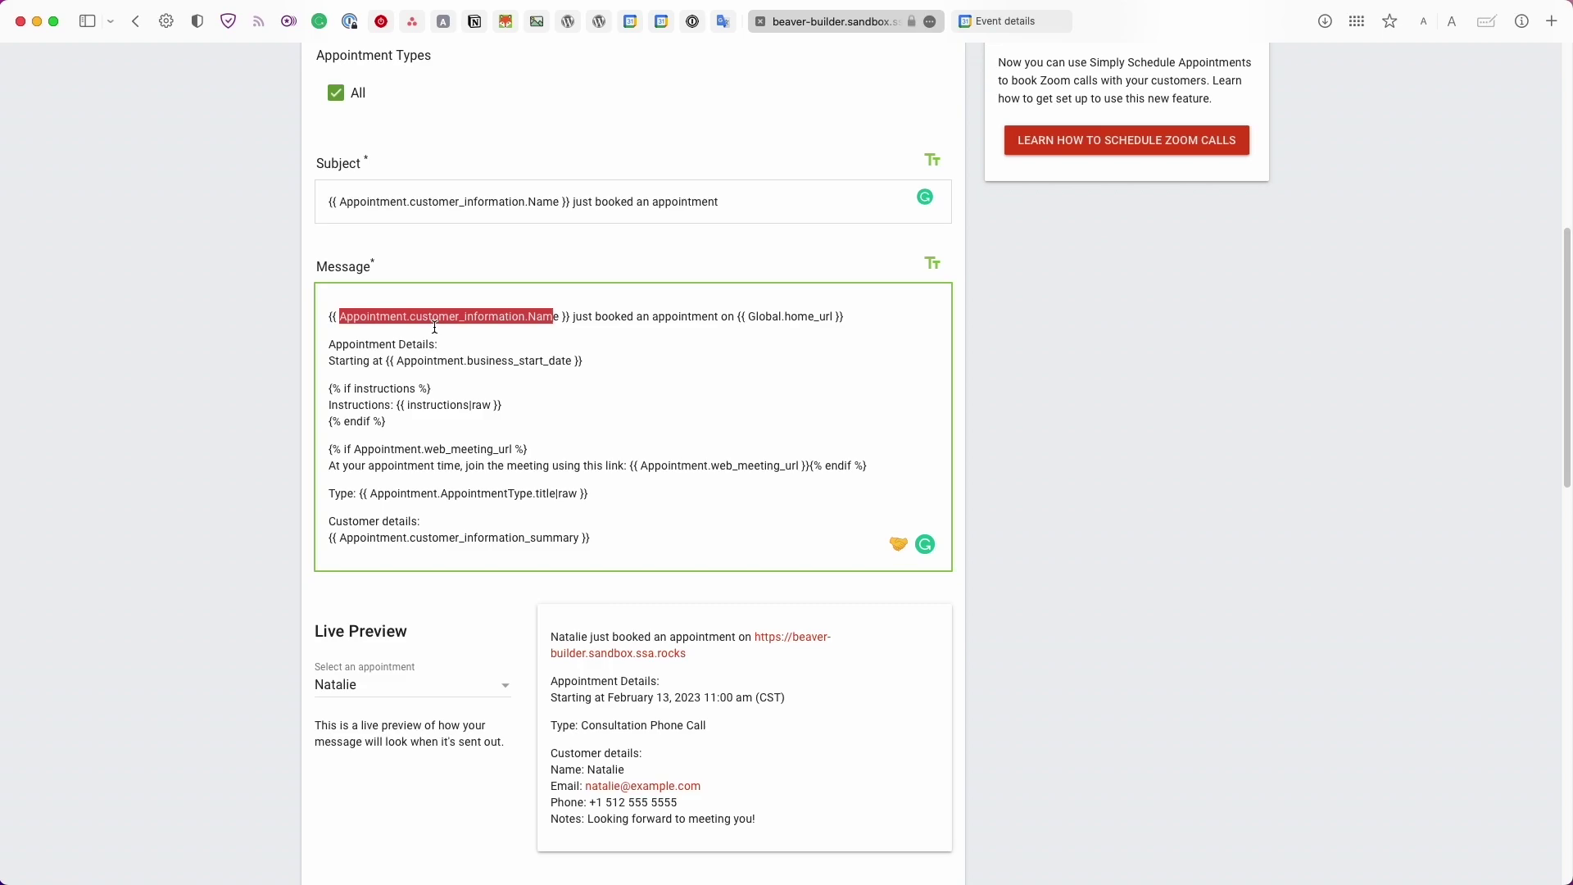
triple_click(829, 319)
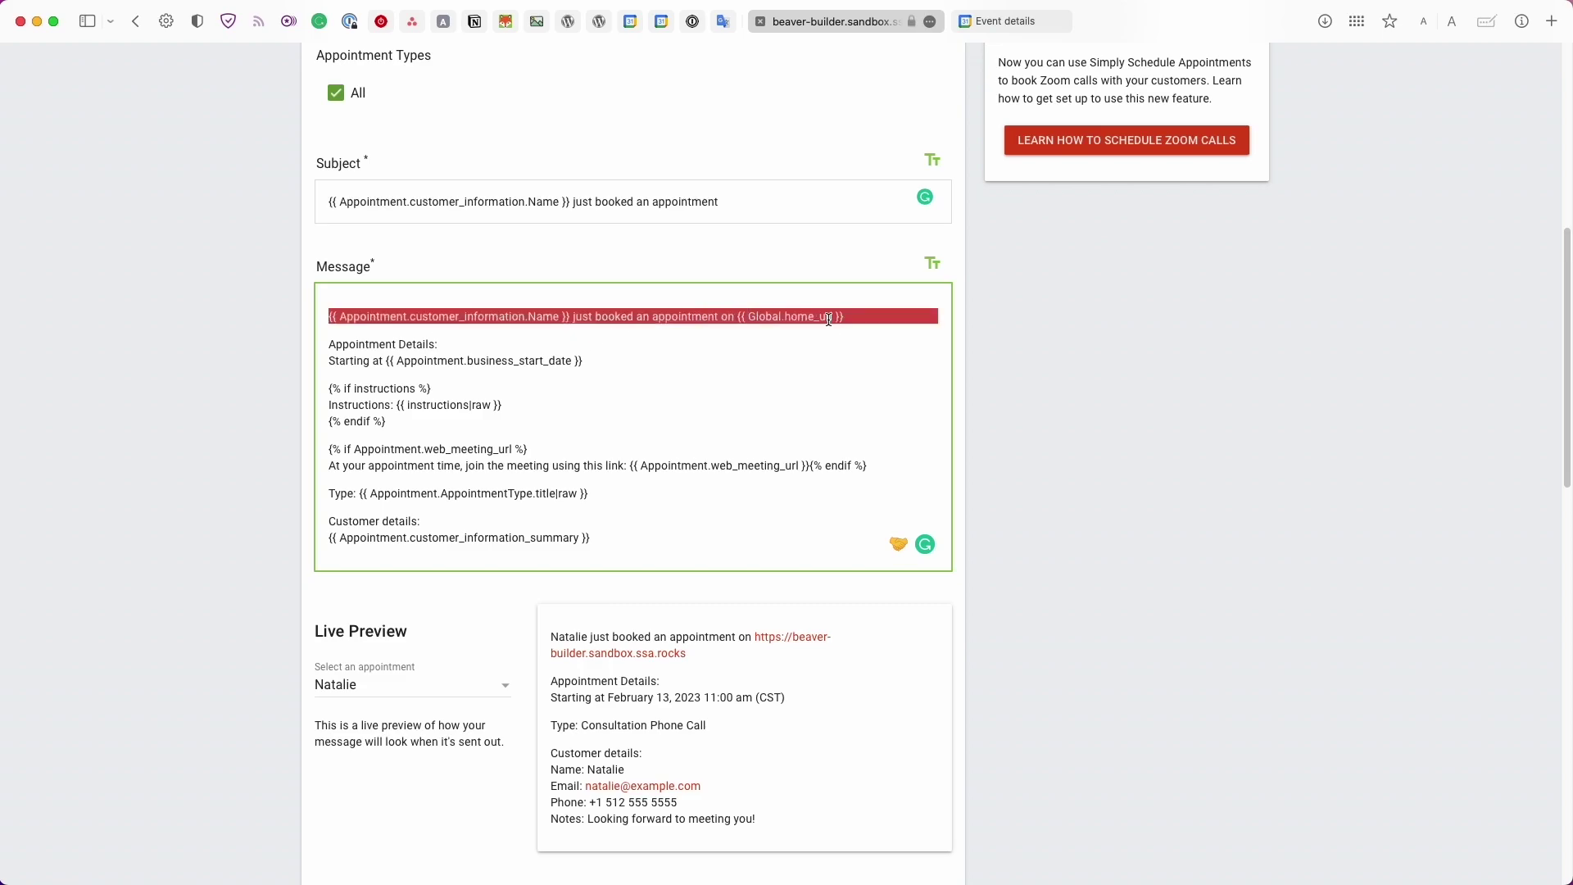
left_click(821, 344)
double_click(546, 358)
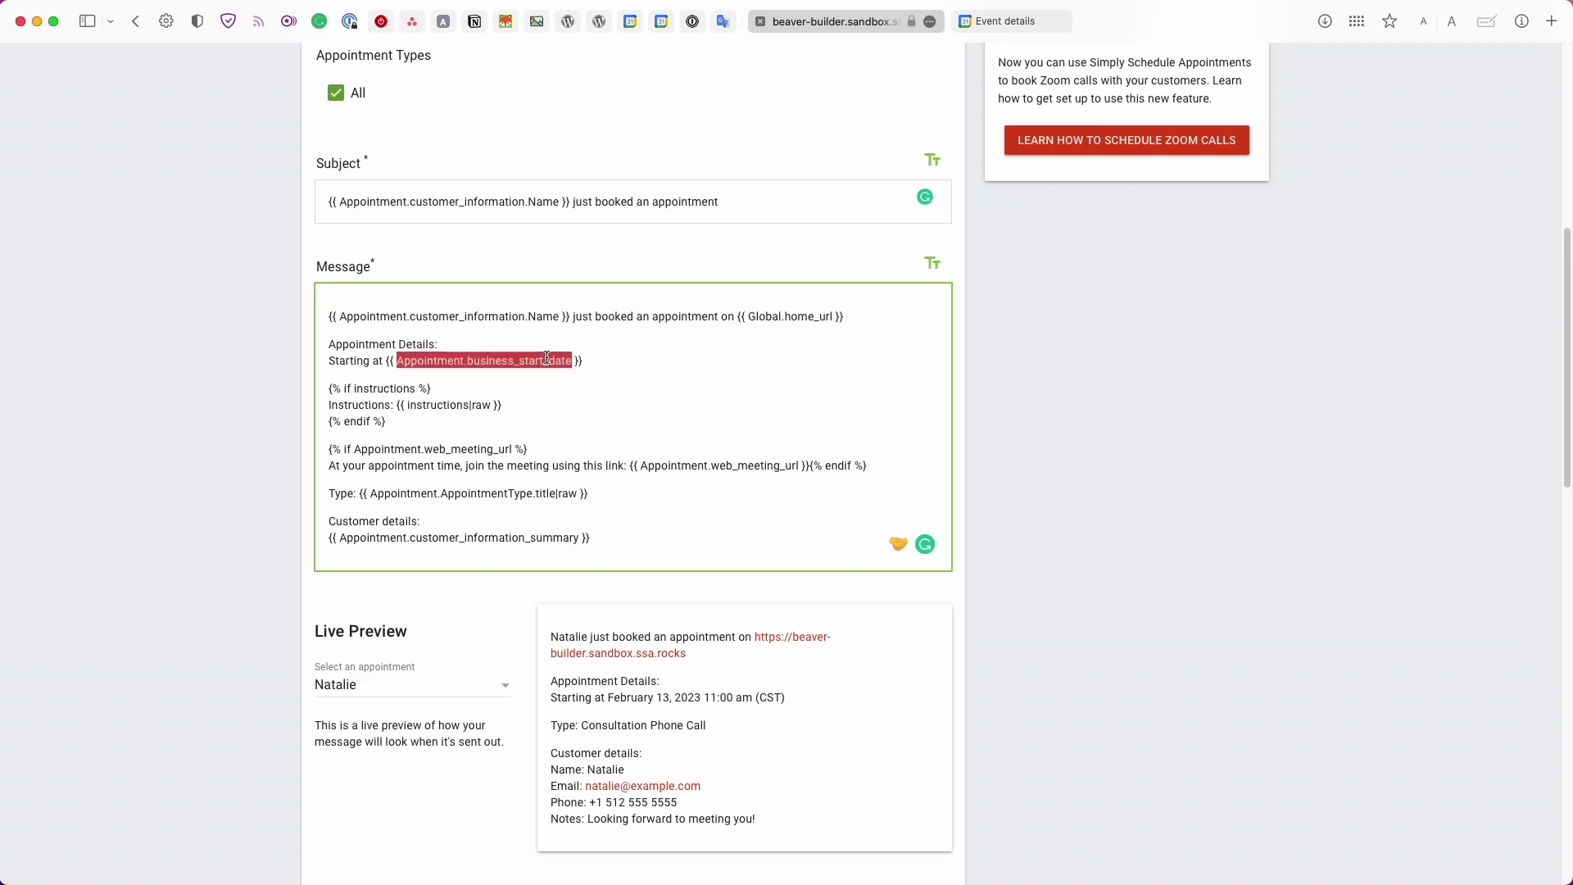
Step: Add two blank lines after the start date line in the message and browse the tokens available for insertion
left_click(687, 351)
left_click(687, 357)
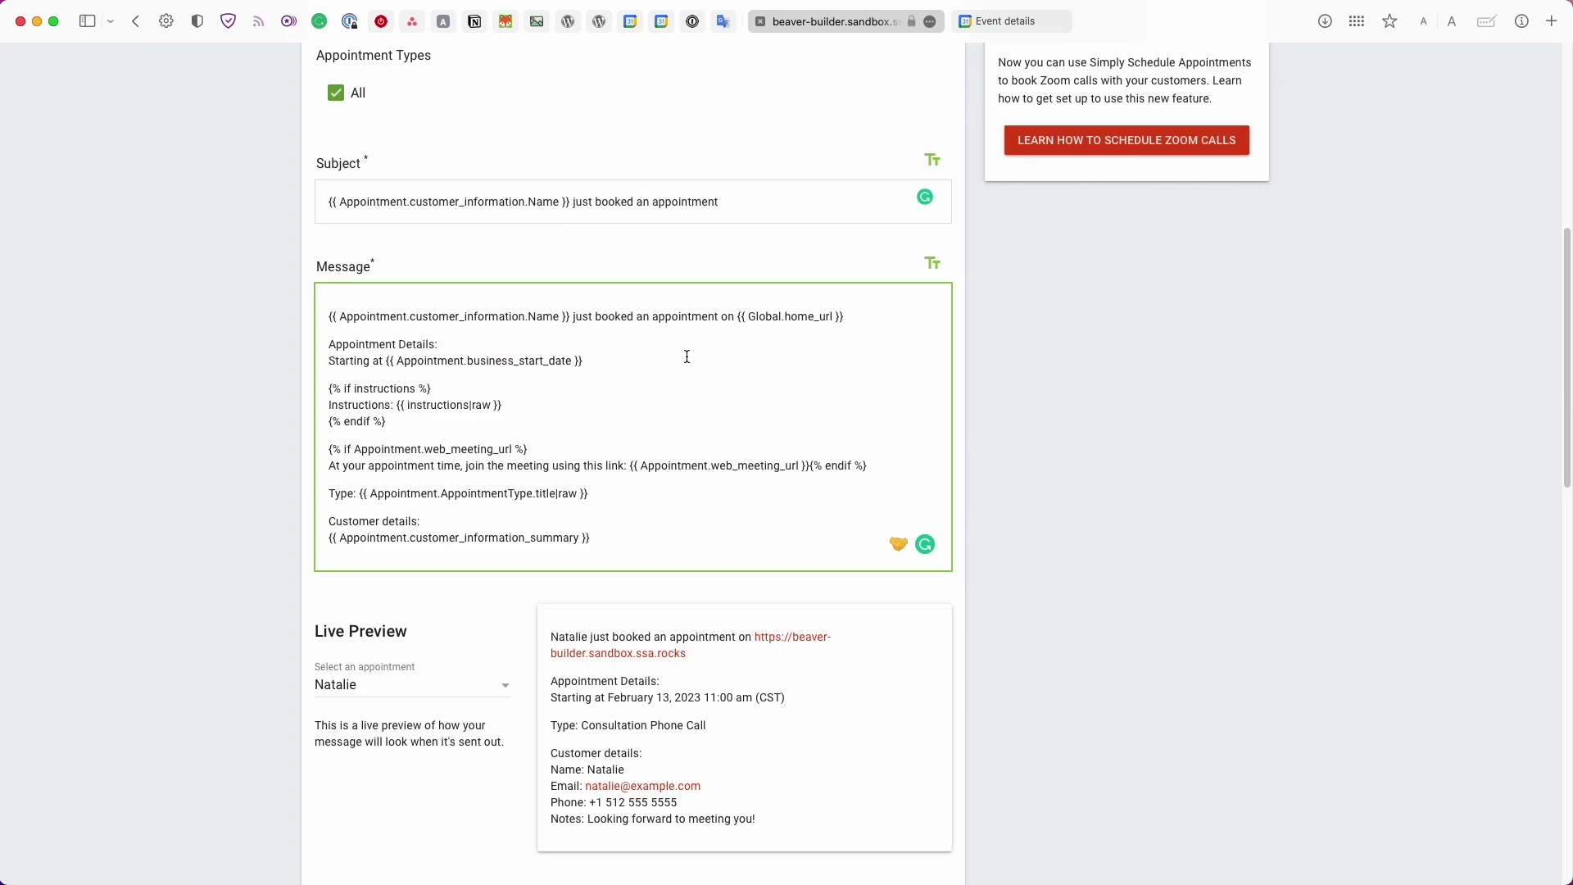
key("Return")
key("Return")
left_click(930, 264)
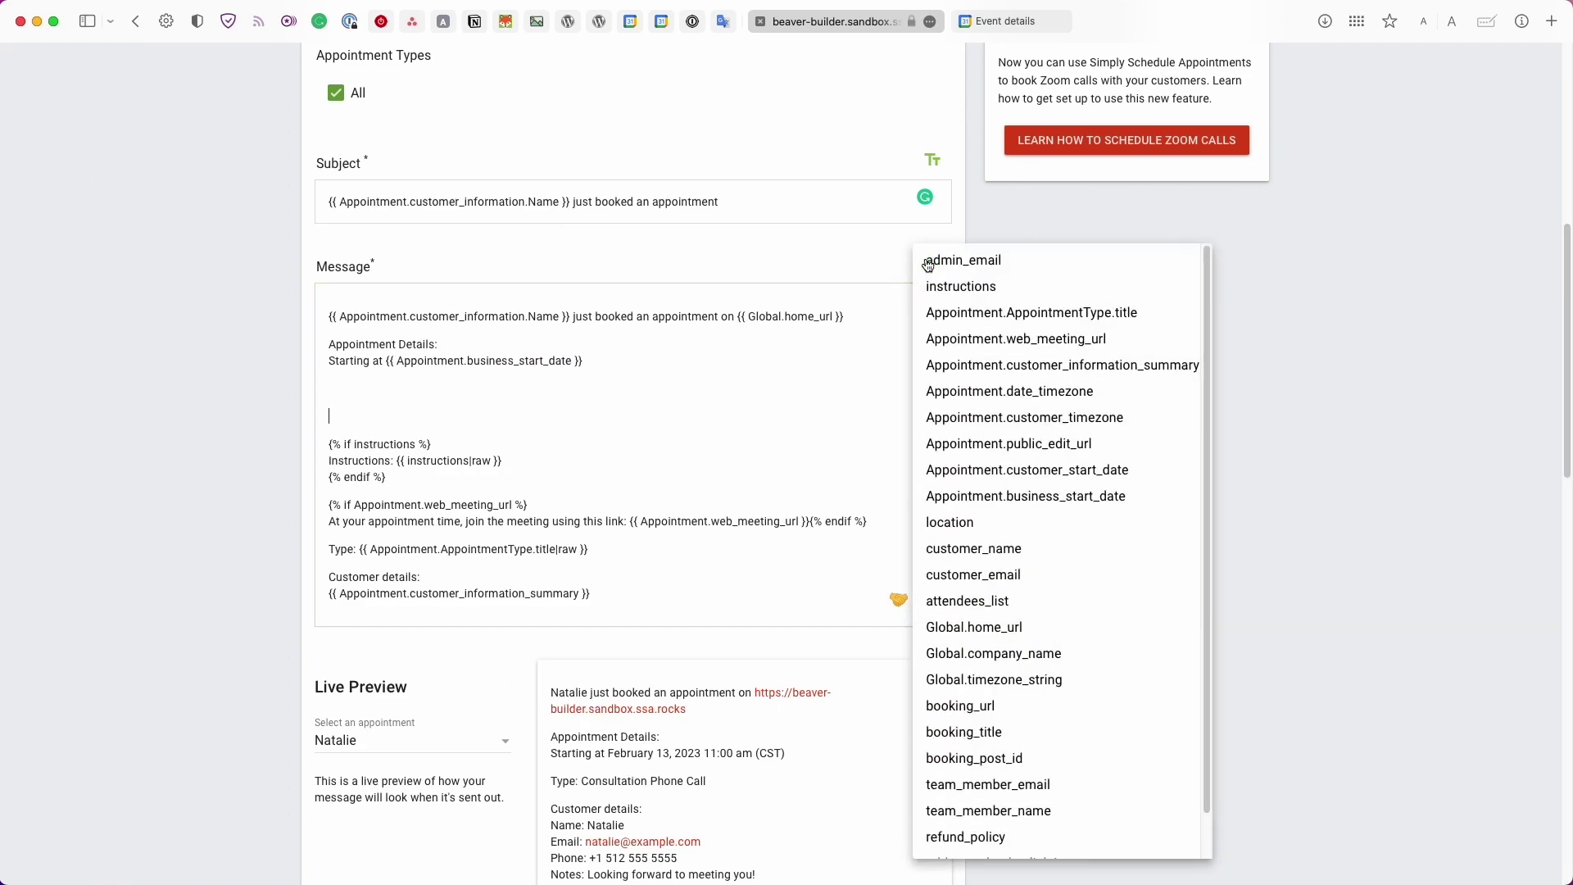
left_click(930, 268)
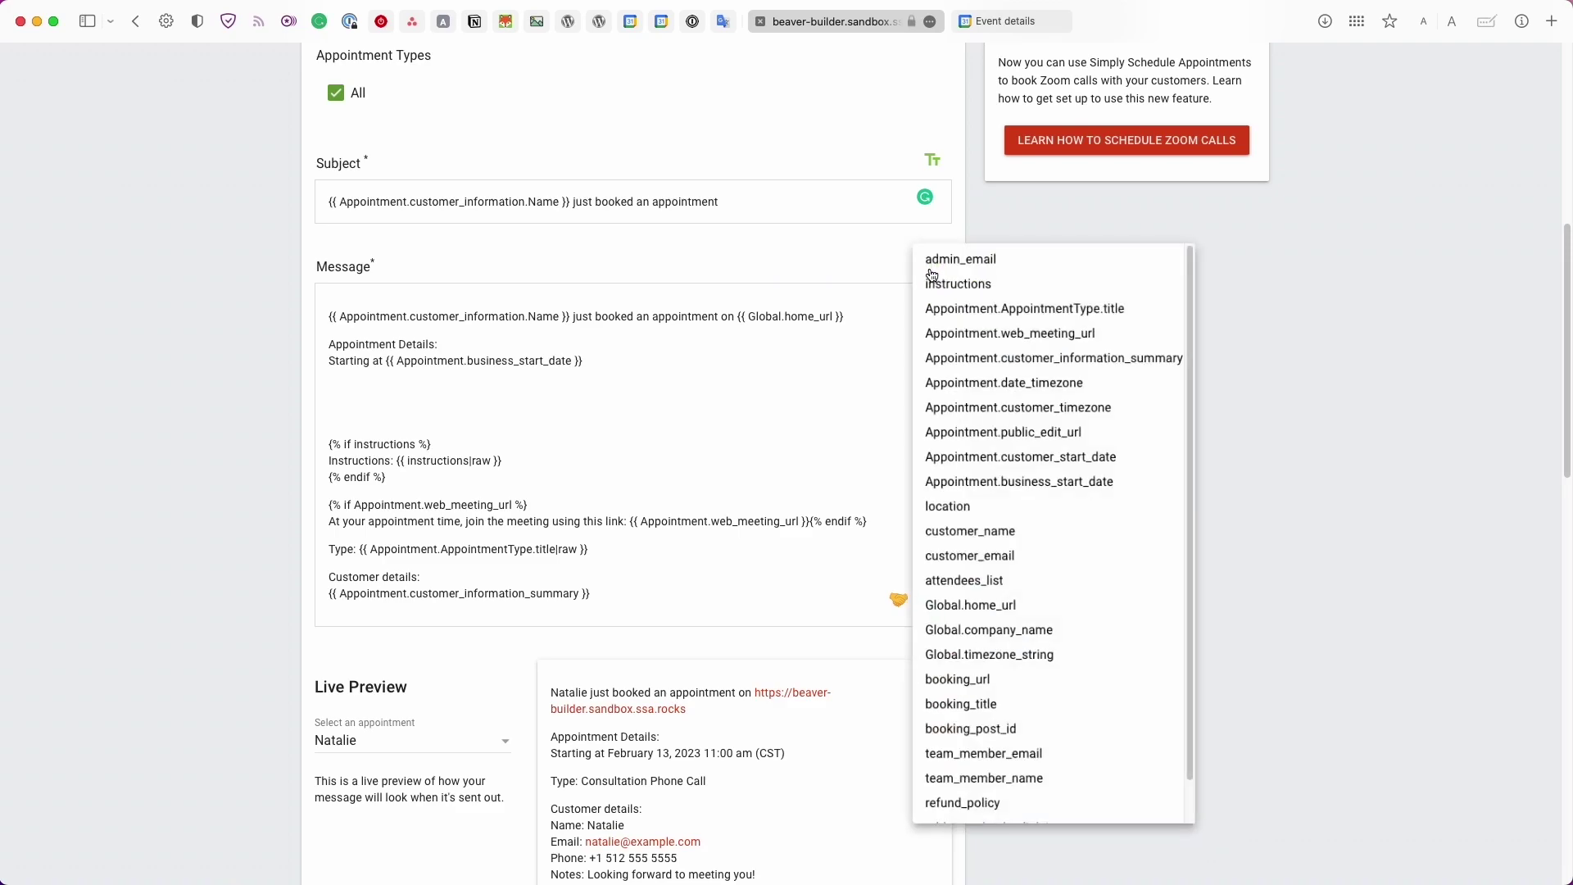
scroll(931, 279, "down", 10)
scroll(983, 327, "up", 8)
scroll(1015, 368, "down", 1)
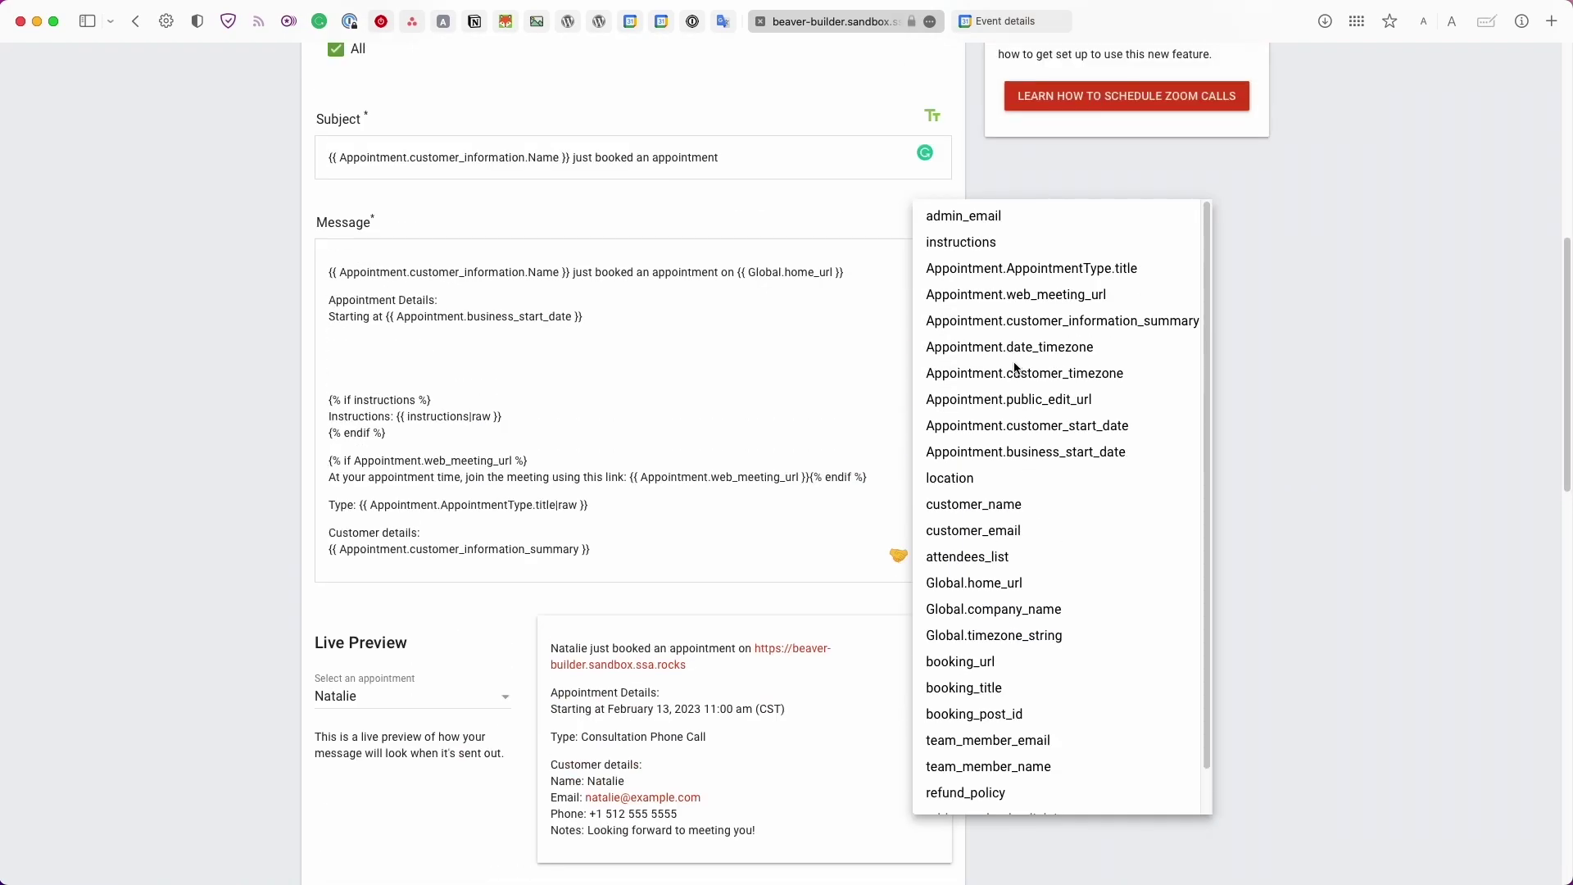
left_click(653, 358)
Step: Choose the booked appointment for the live preview and review the rendered admin email text
scroll(411, 542, "down", 8)
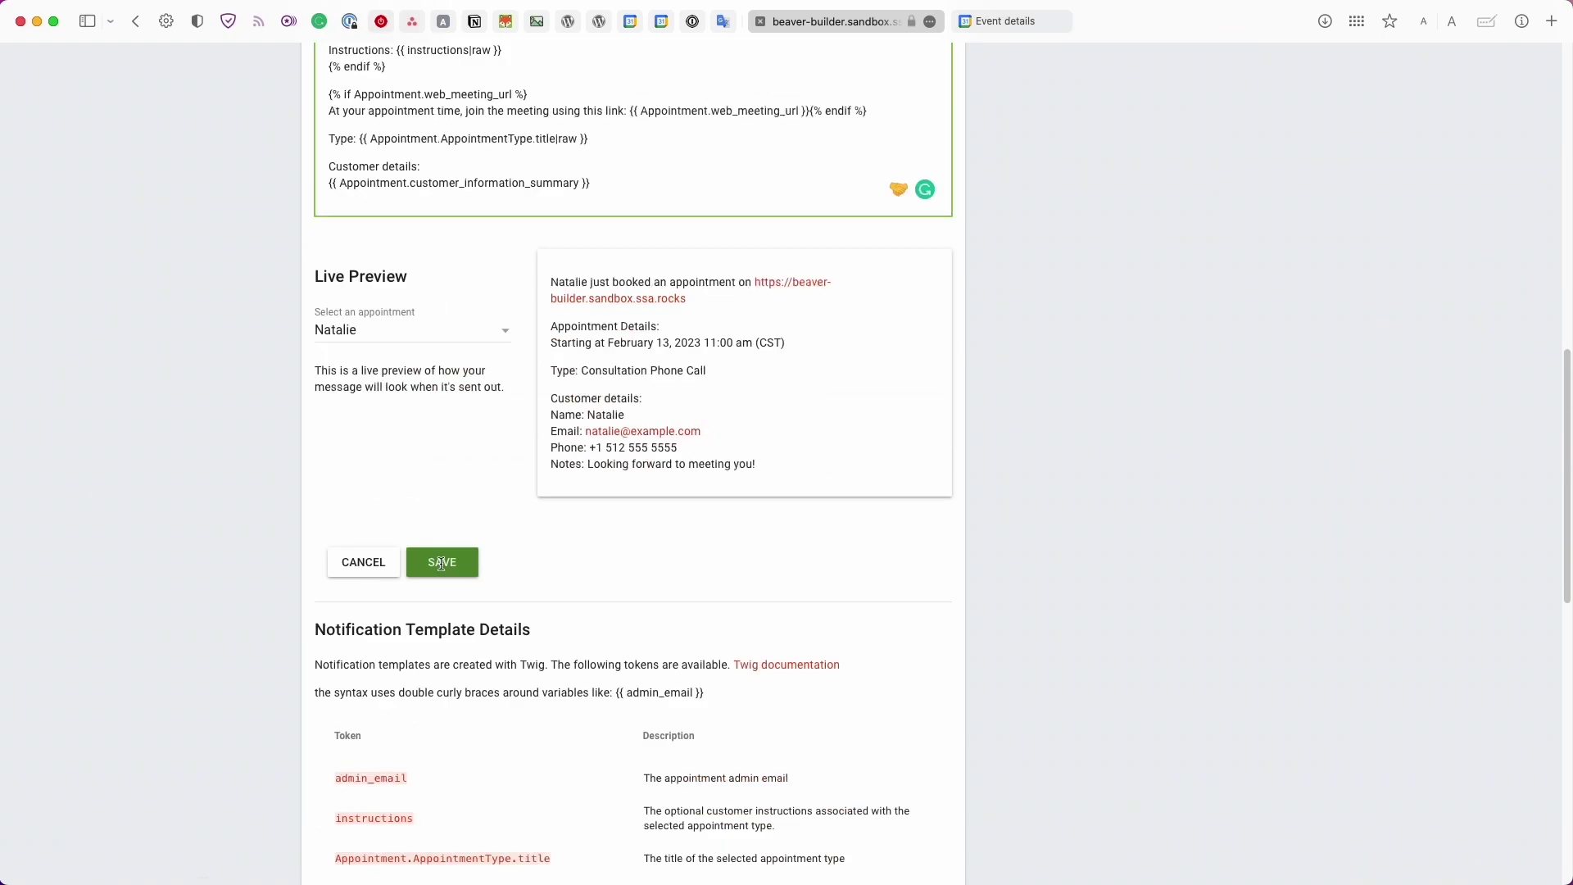
left_click(414, 332)
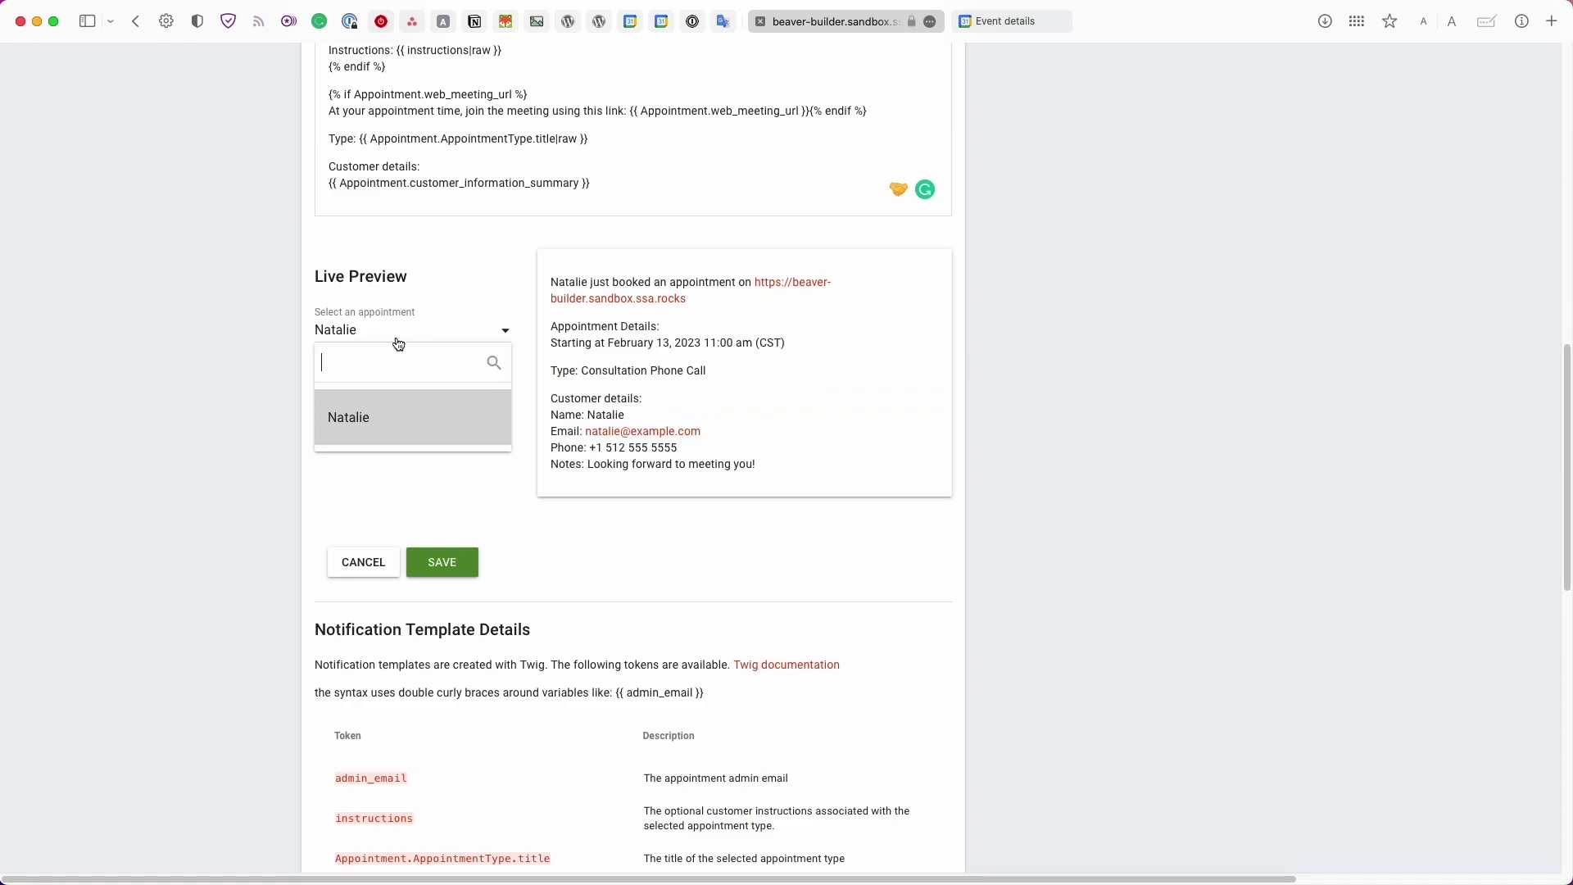
left_click(403, 428)
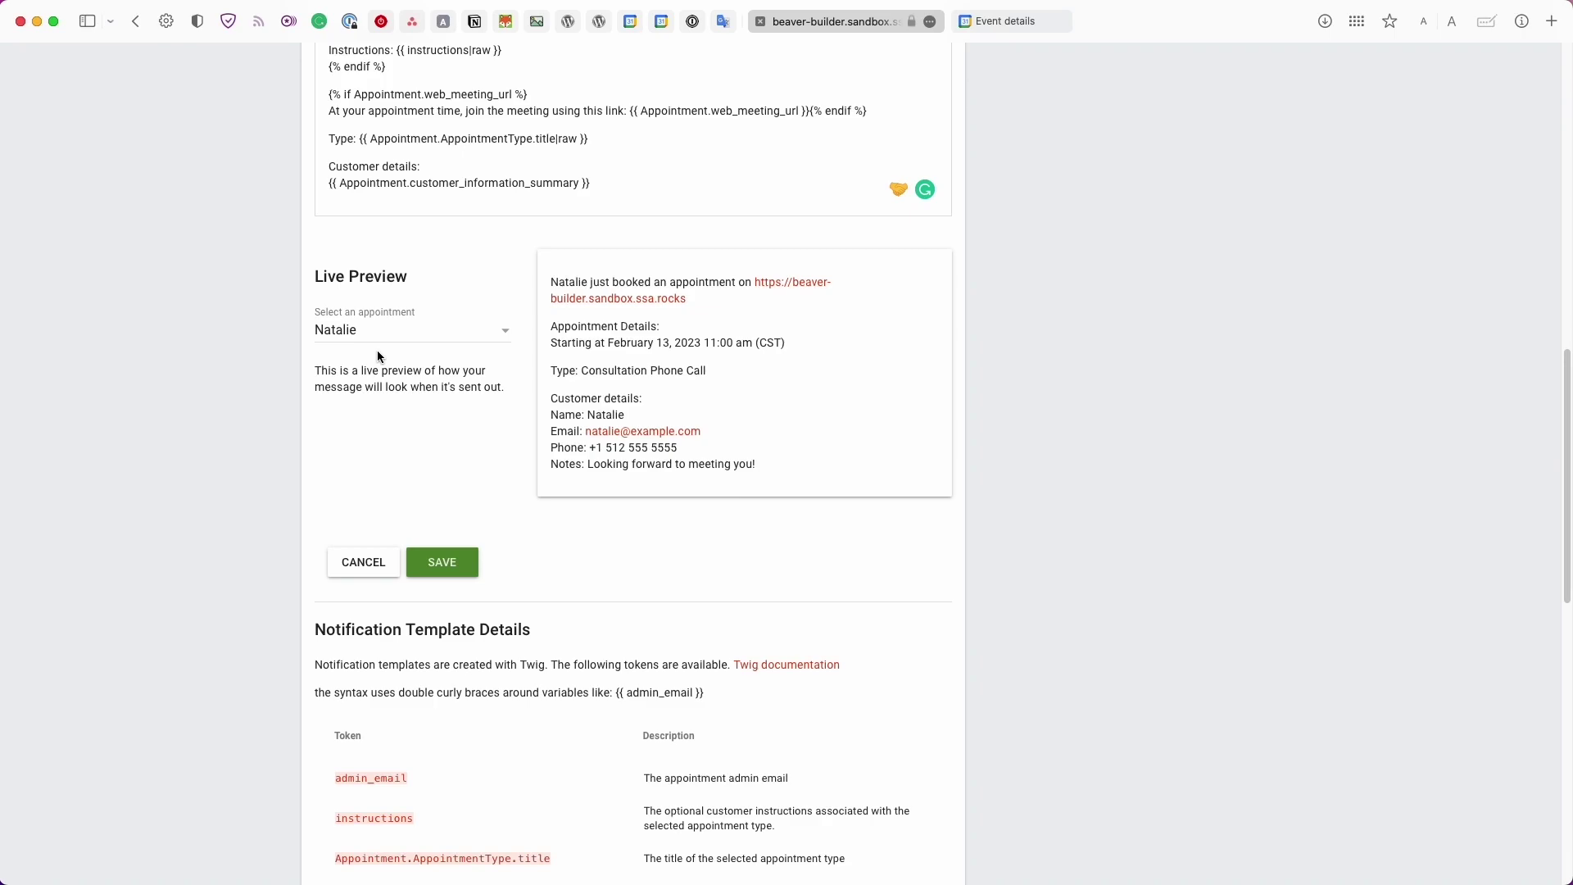
scroll(377, 351, "up", 1)
left_click_drag(551, 310, 740, 446)
left_click(742, 447)
scroll(742, 447, "up", 10)
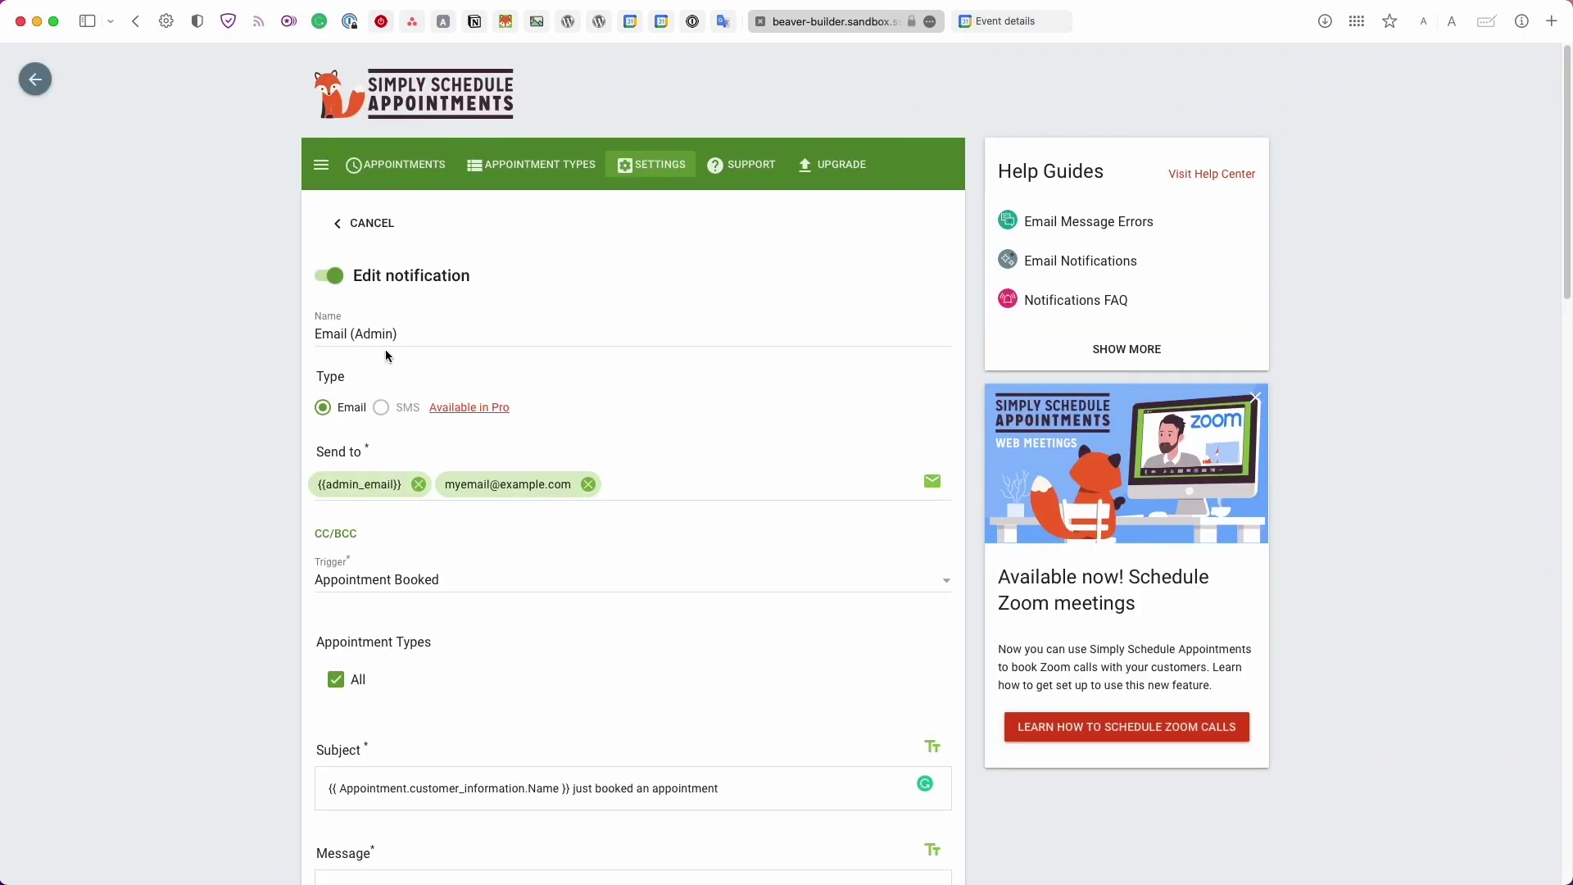
Step: Discard the admin notification edits and open the customer email notification for Appointment Booked
left_click(365, 223)
left_click(919, 510)
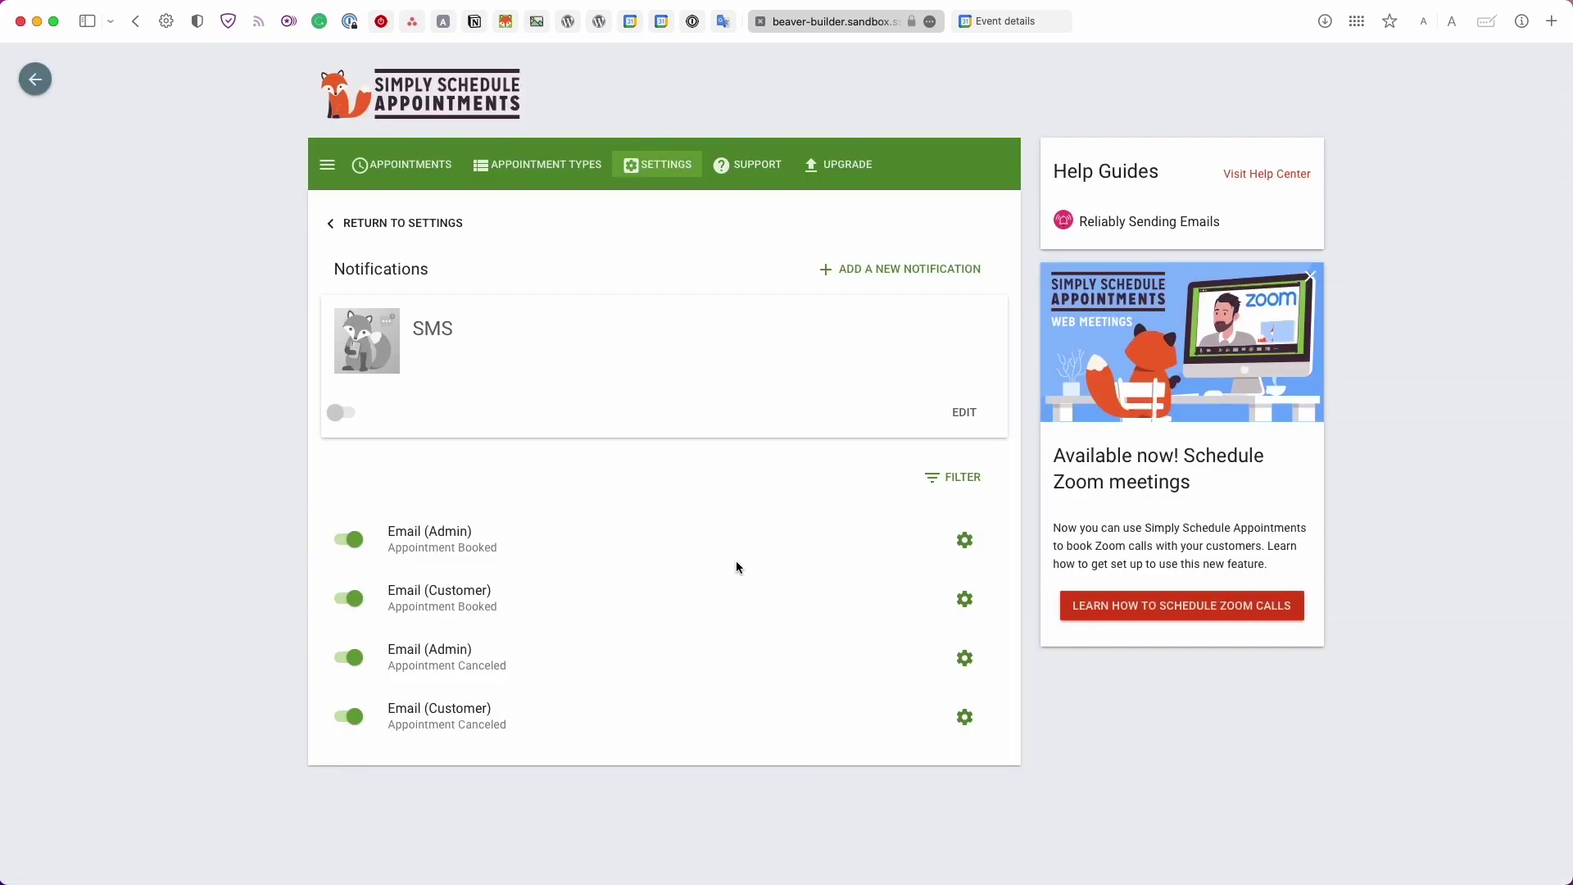
left_click(508, 601)
Step: Review the customer confirmation email's live preview and open its cancel-or-change appointment link
scroll(508, 604, "down", 15)
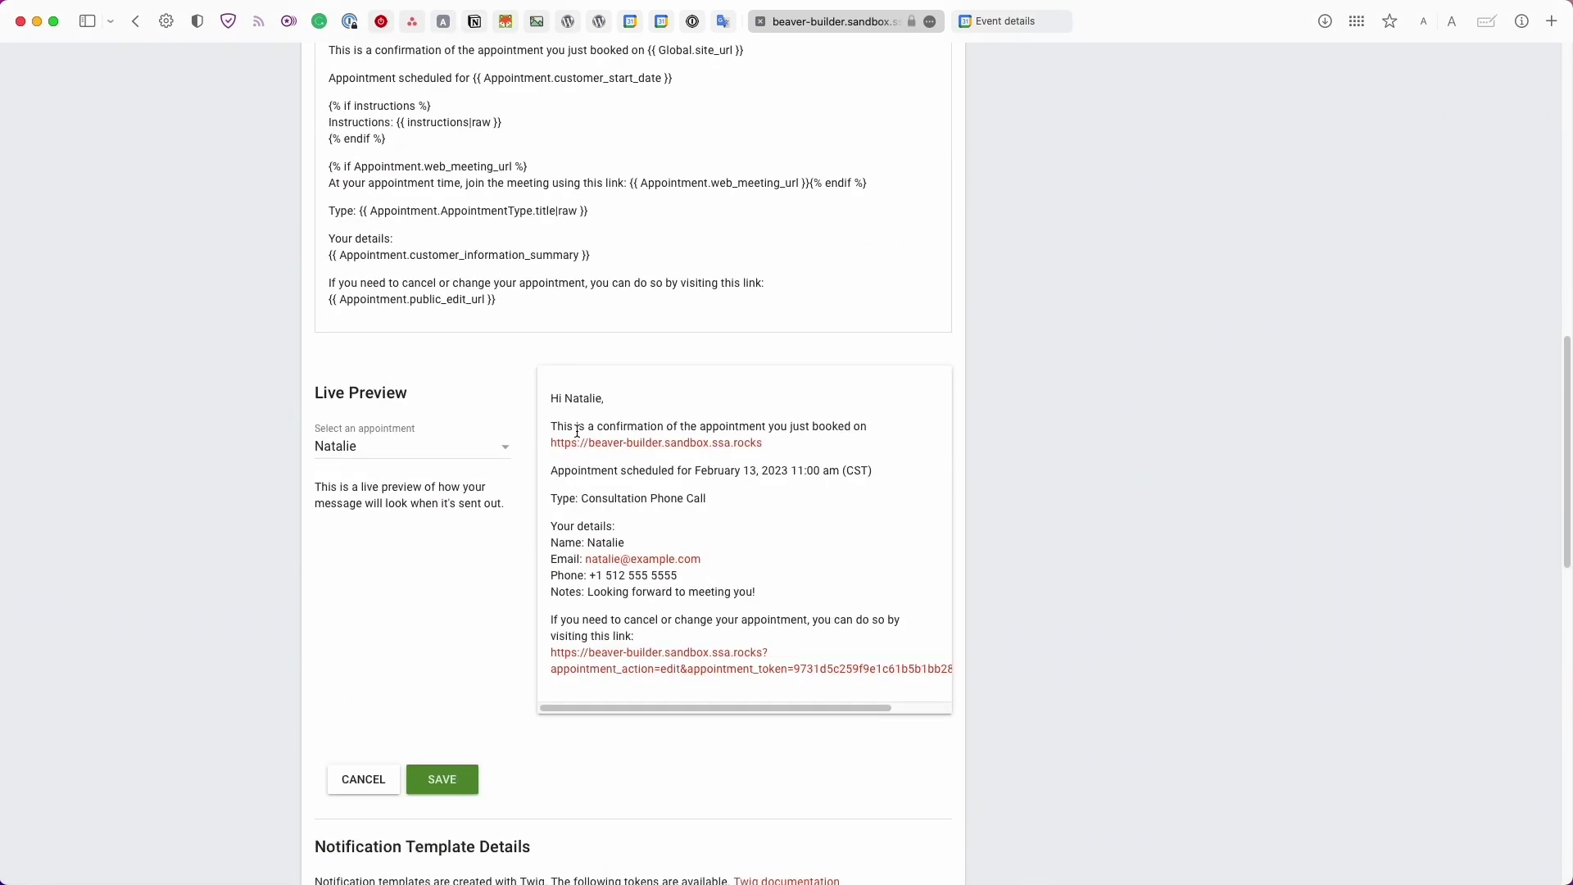
scroll(349, 459, "down", 2)
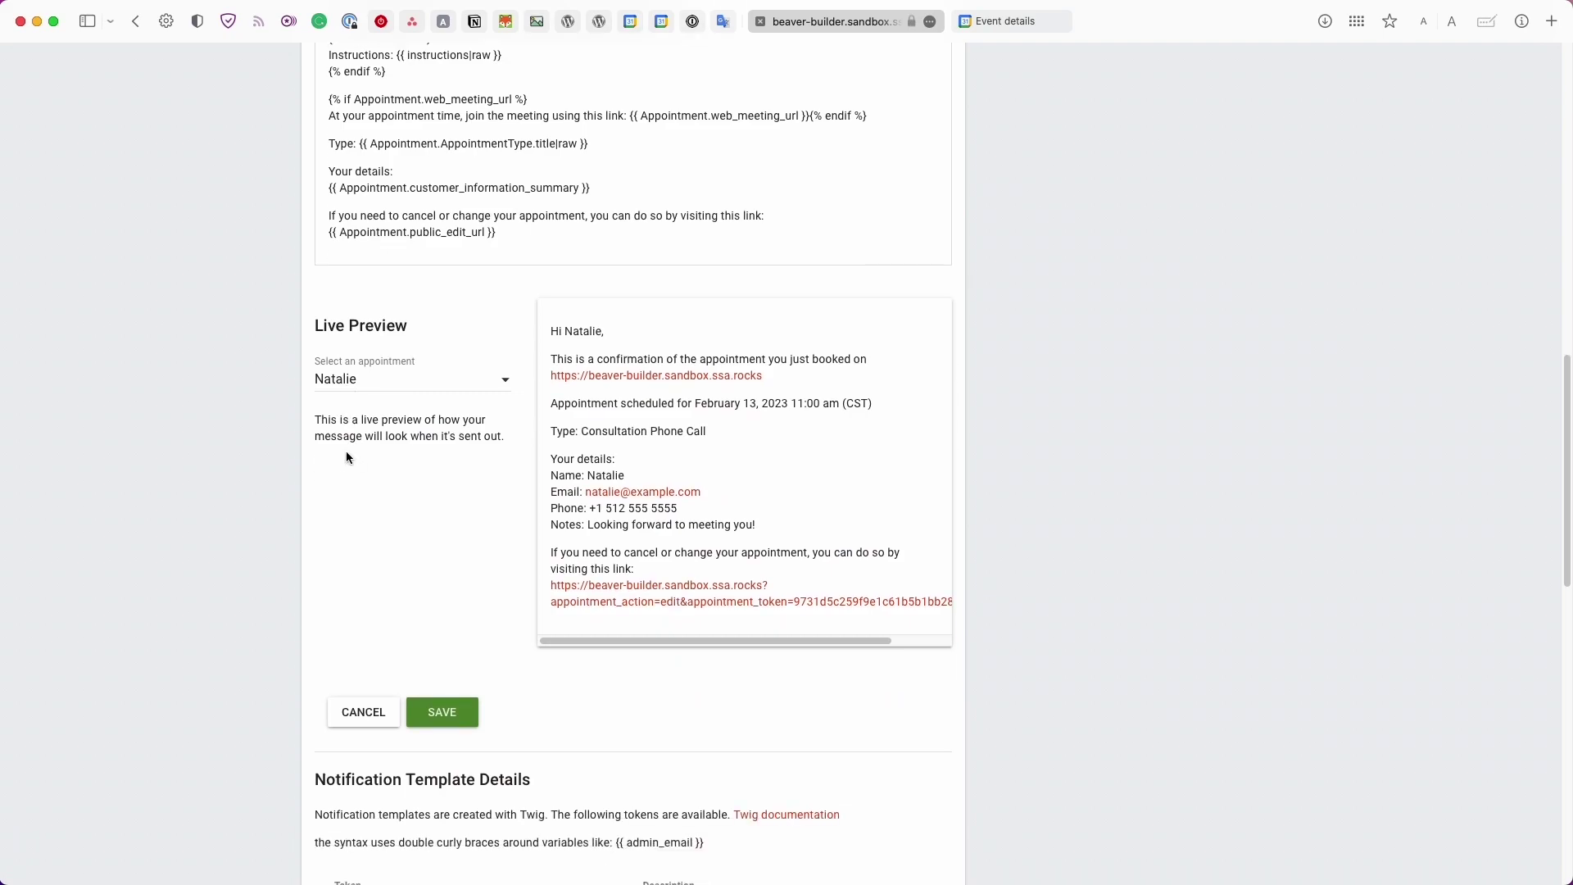
scroll(545, 331, "up", 5)
triple_click(577, 508)
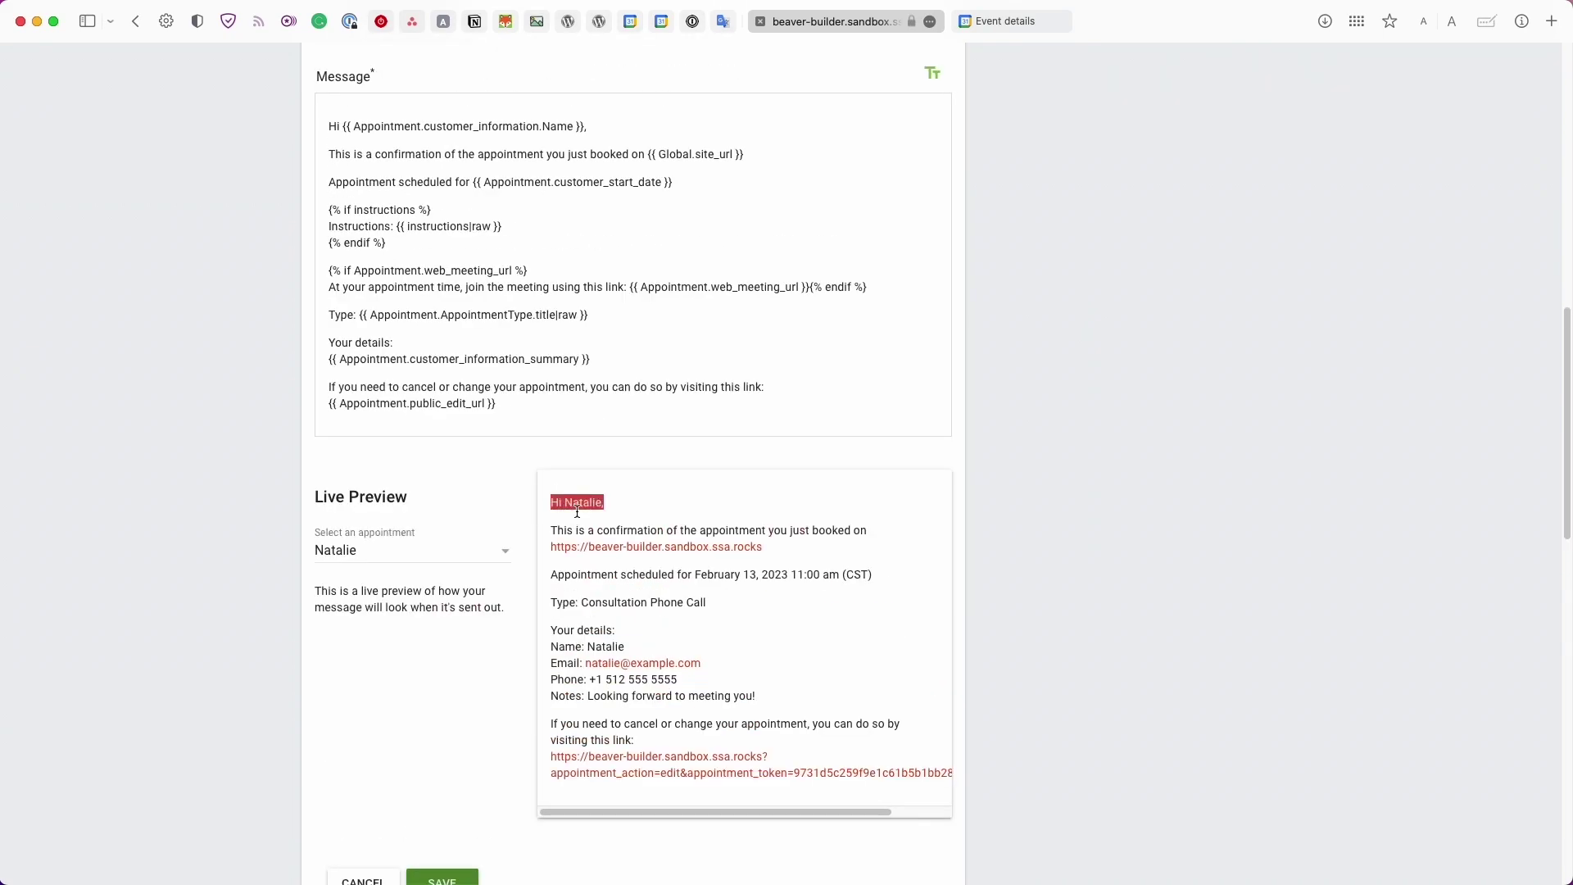
scroll(602, 516, "down", 5)
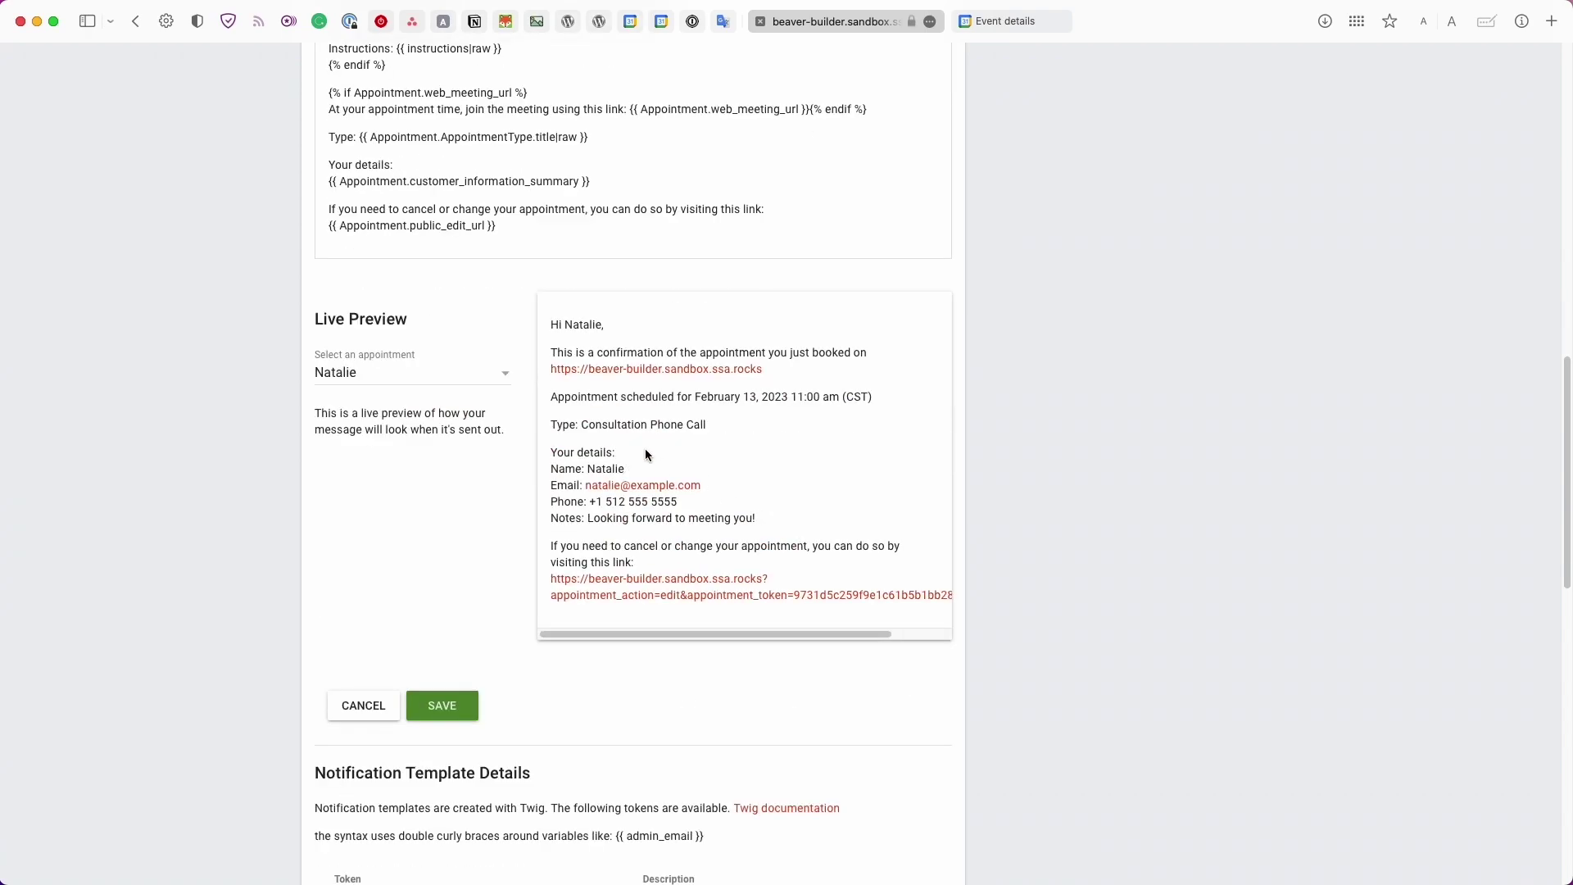
left_click_drag(714, 397, 821, 399)
left_click(821, 398)
scroll(671, 524, "down", 1)
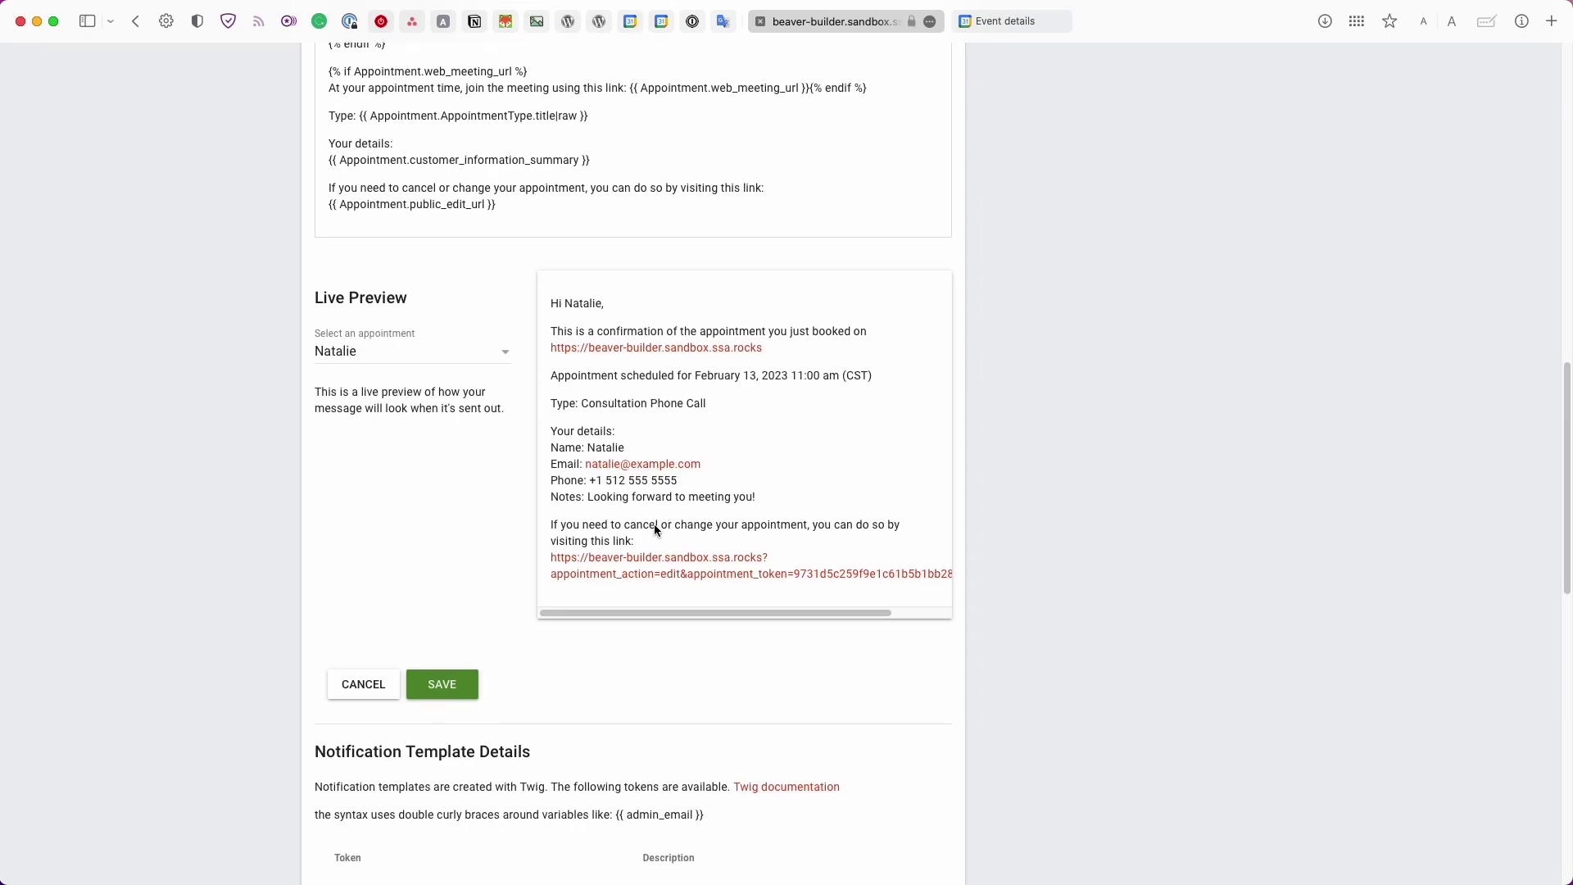
left_click(622, 571)
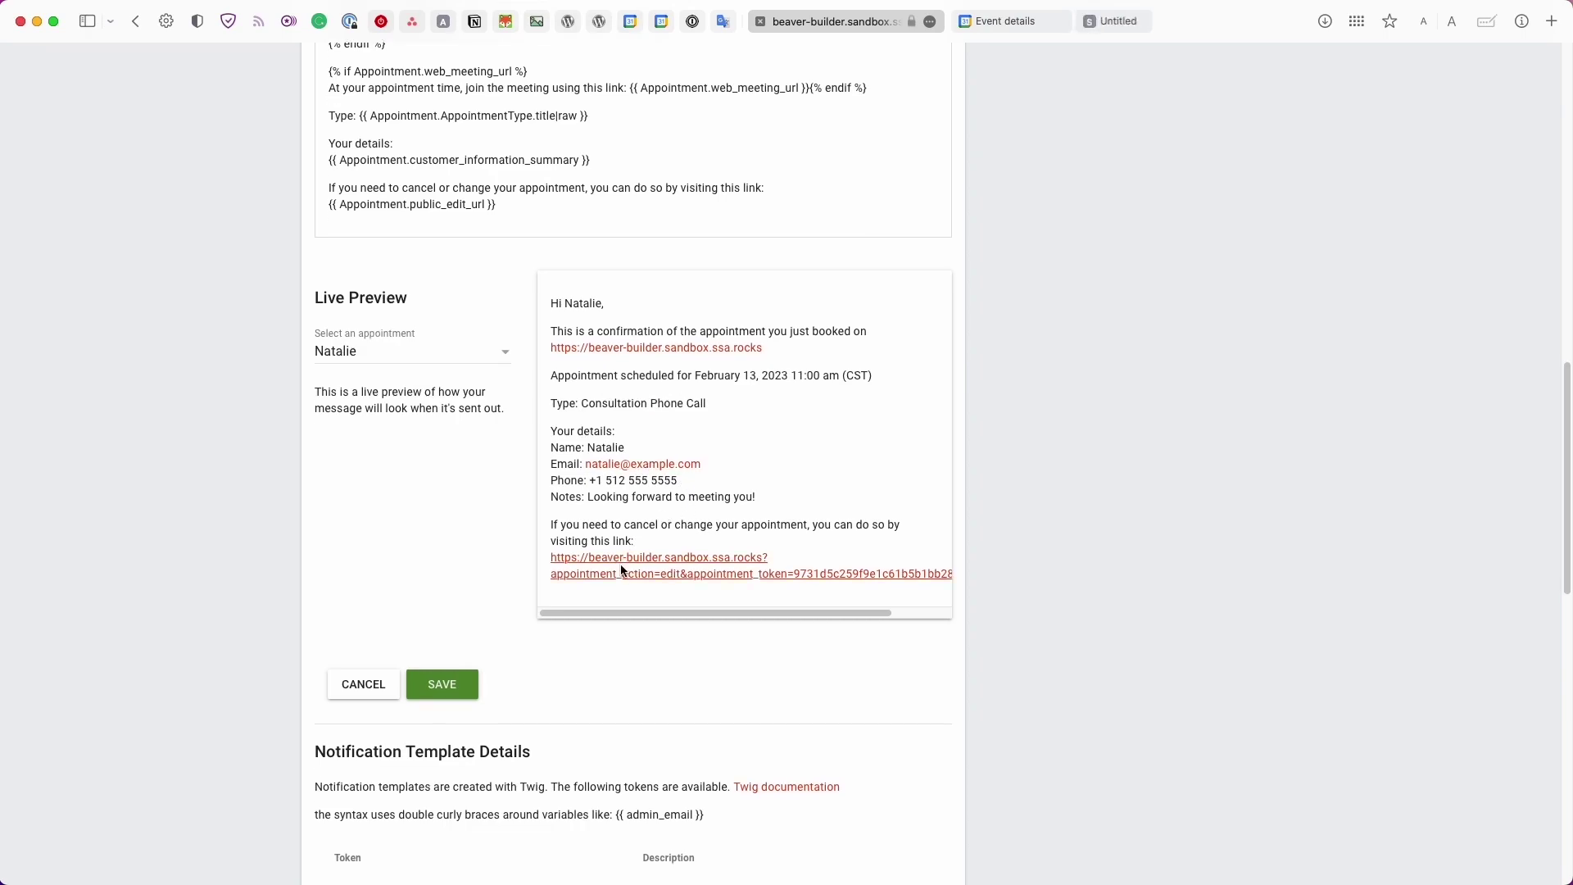
Step: Leave the customer email notification unchanged and return to the Simply Schedule Appointments settings overview
left_click(1119, 25)
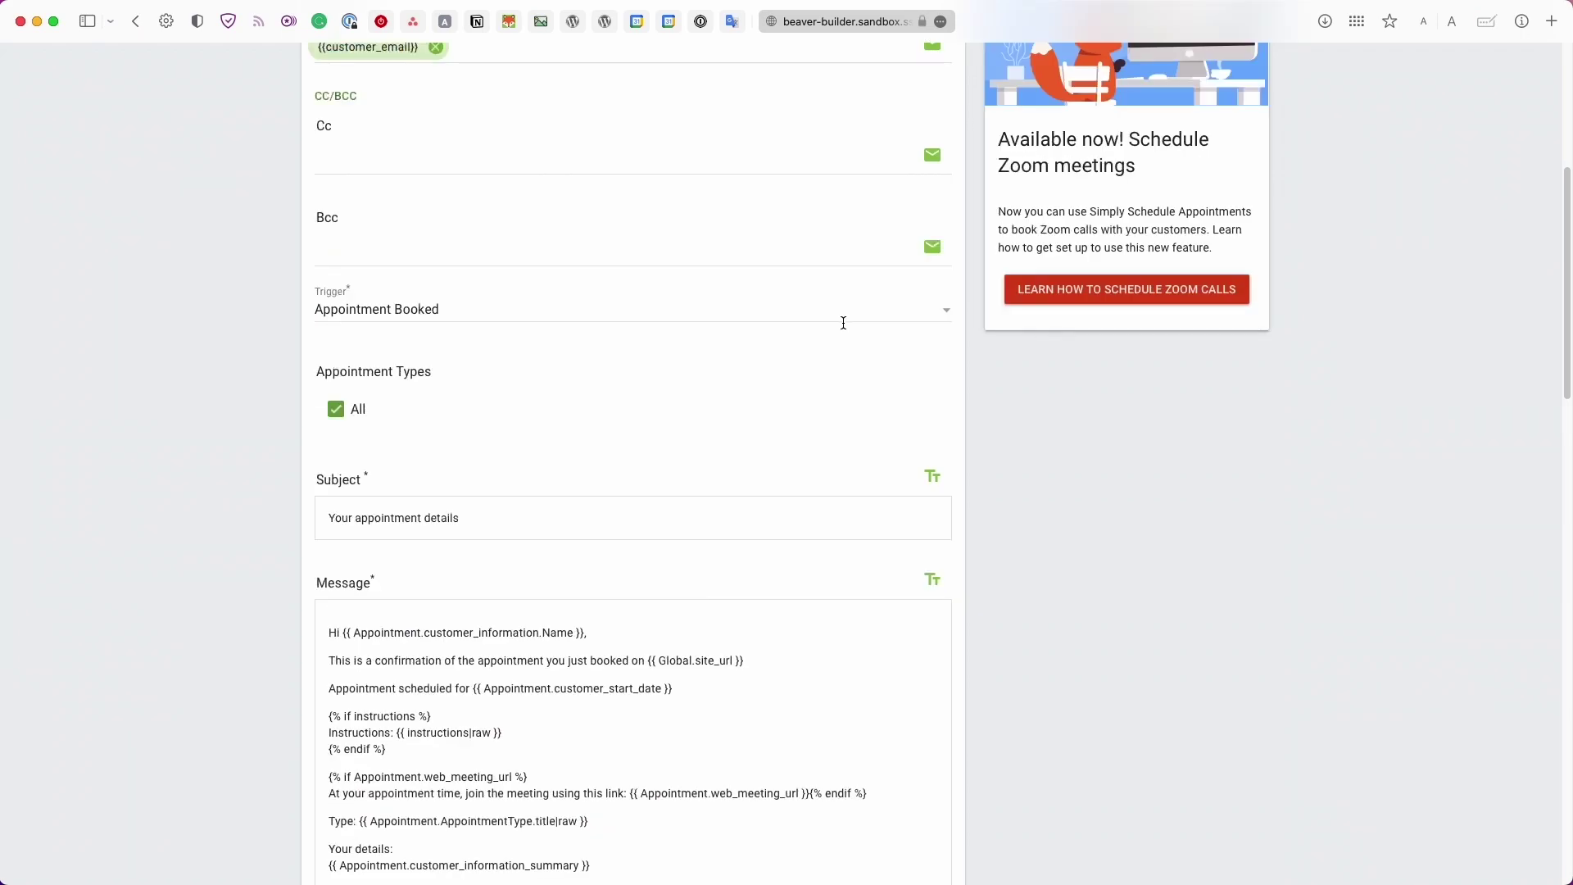
scroll(842, 323, "up", 5)
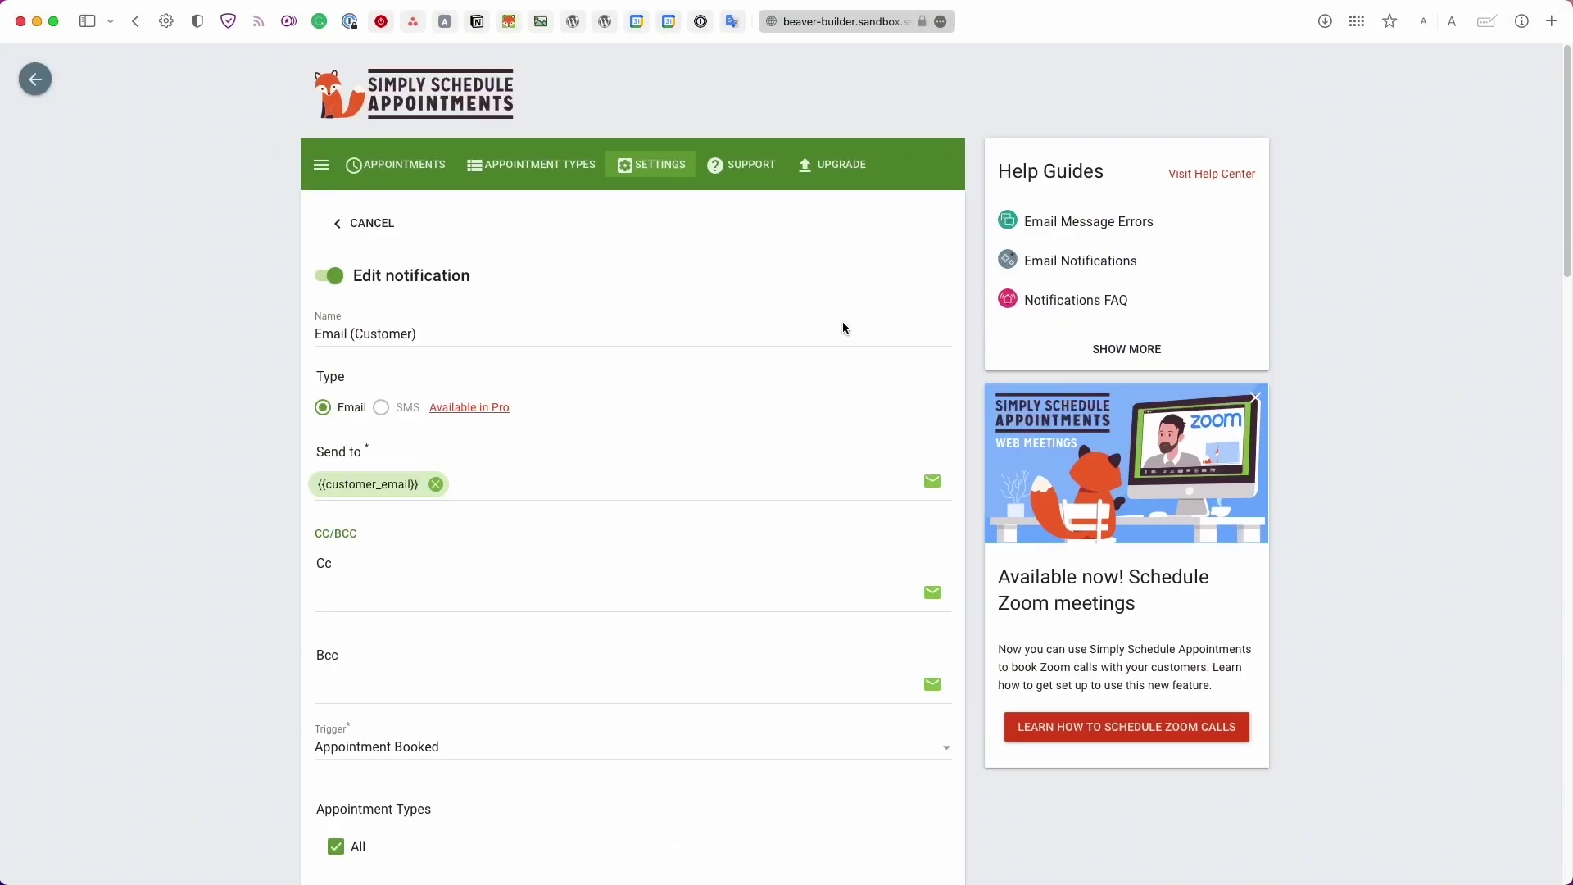
left_click(633, 168)
left_click(961, 508)
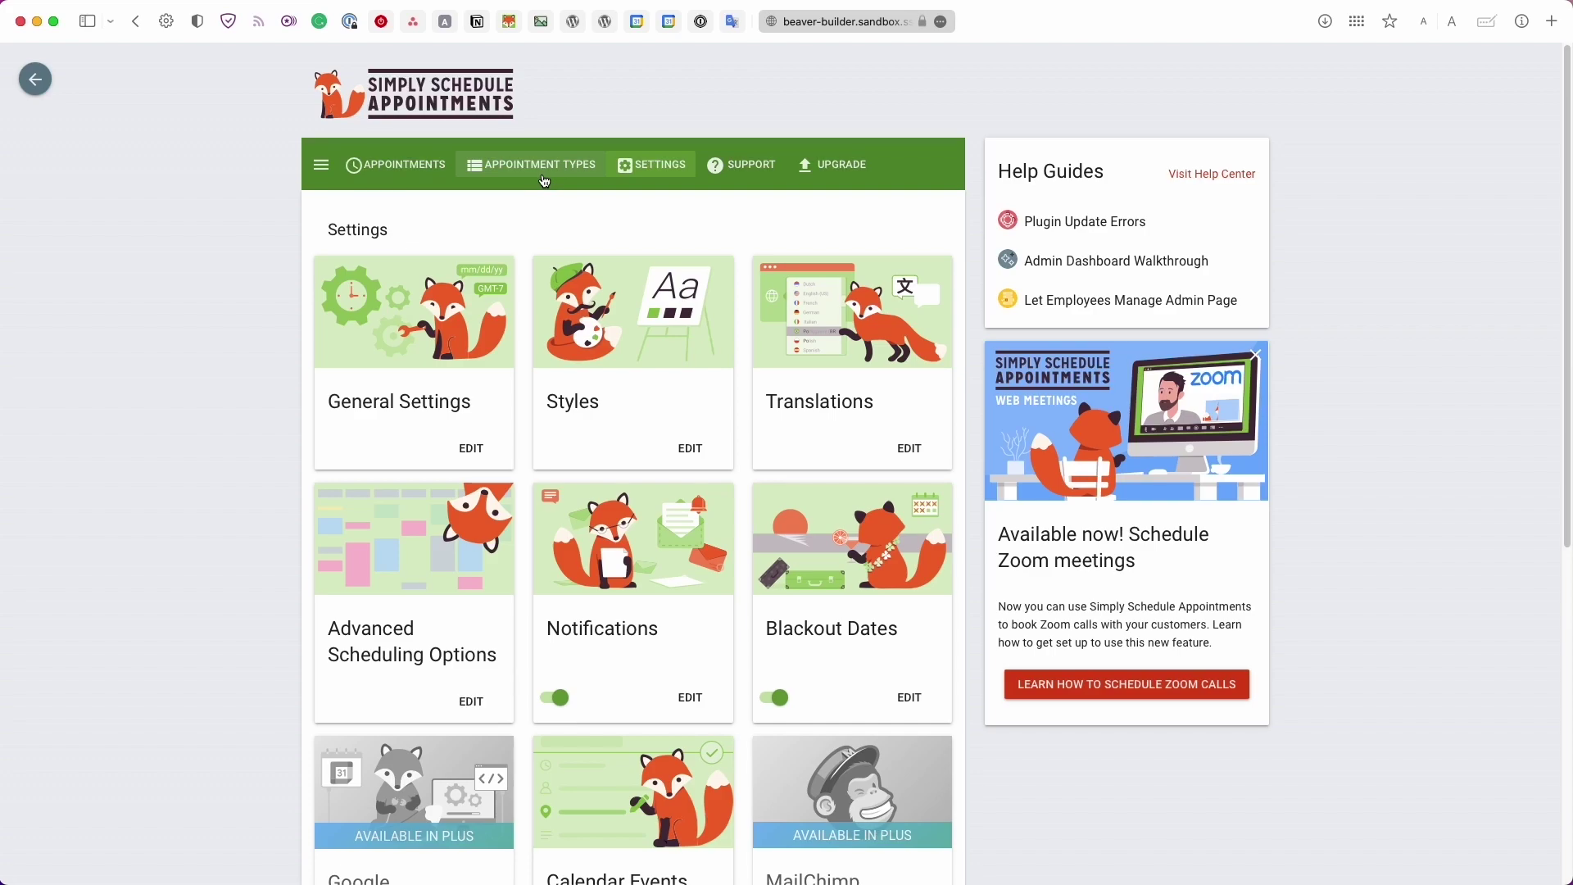
Step: Exit the plugin settings to the live site's home page and follow Free Consultation to view the Hire Me booking calendar
left_click(23, 87)
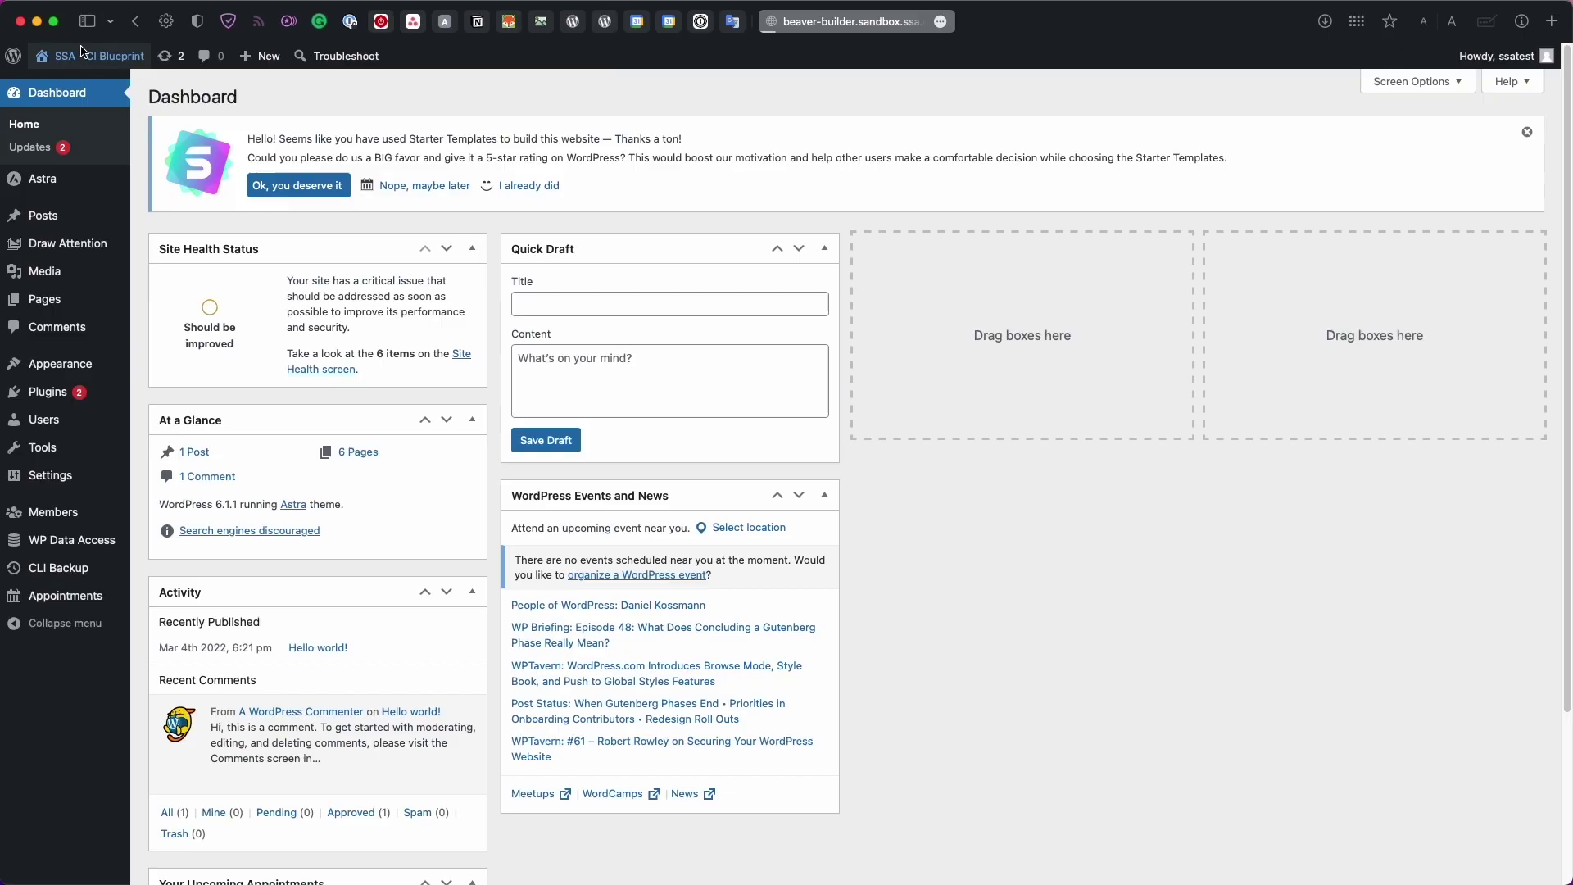
left_click(85, 59)
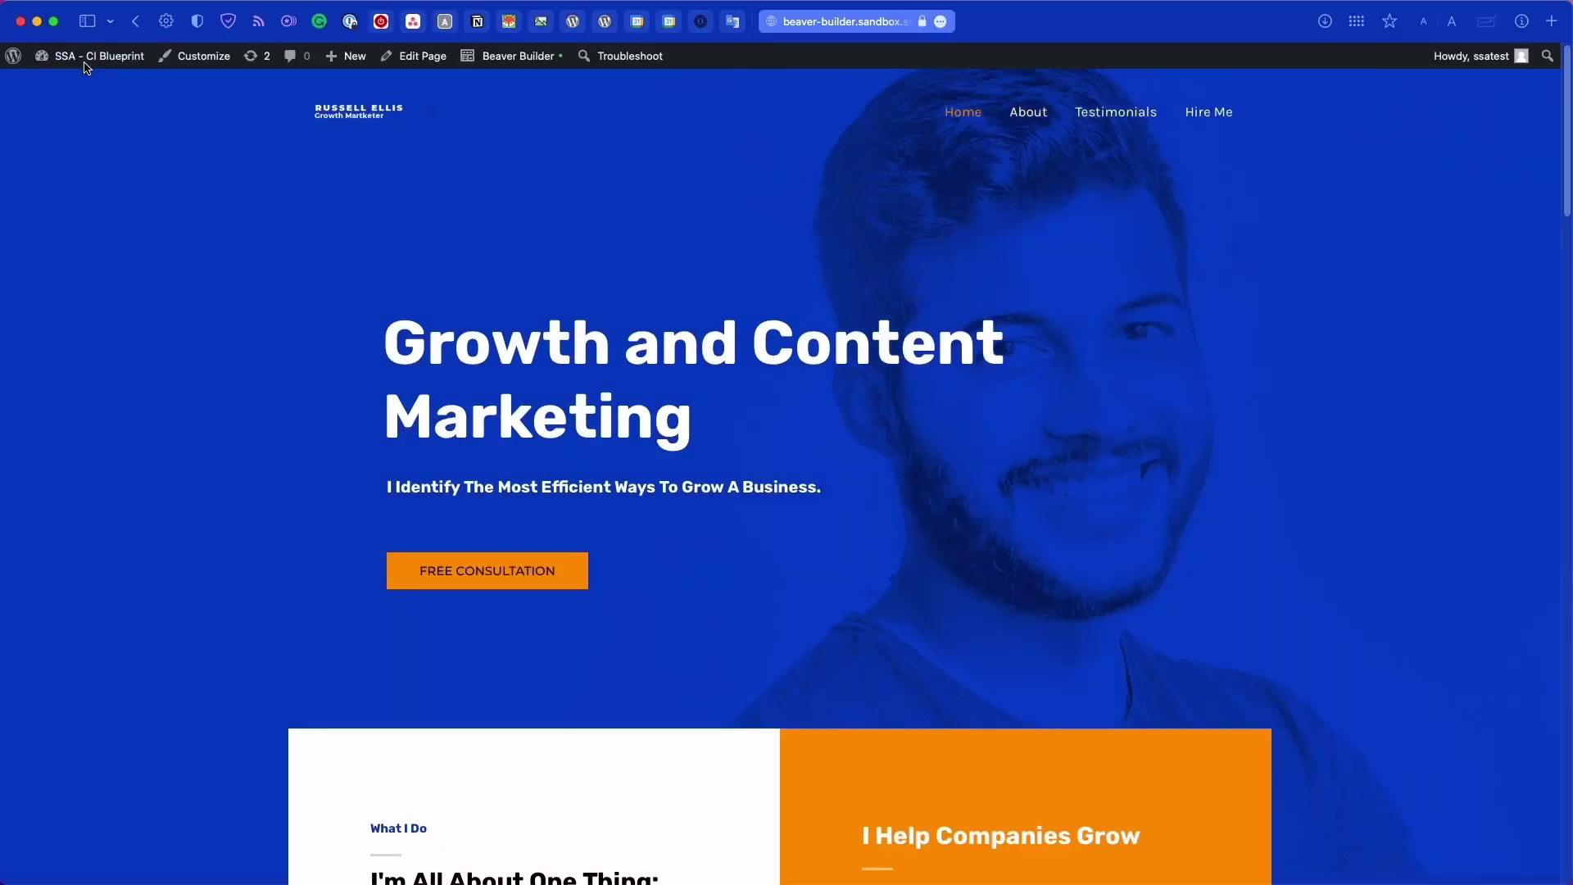
left_click(560, 569)
scroll(559, 569, "down", 5)
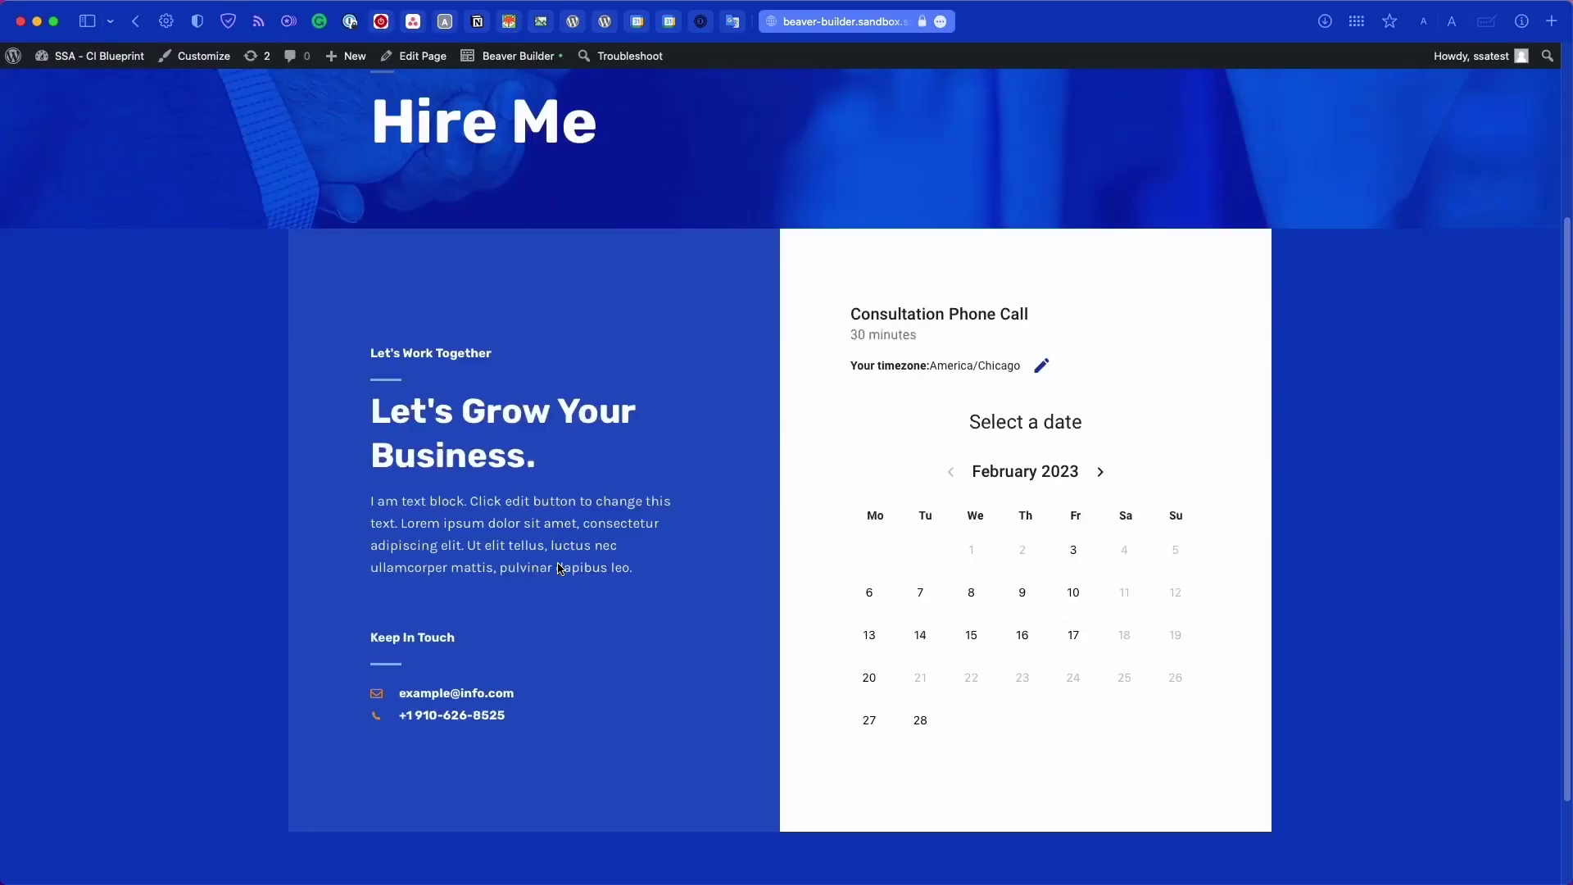